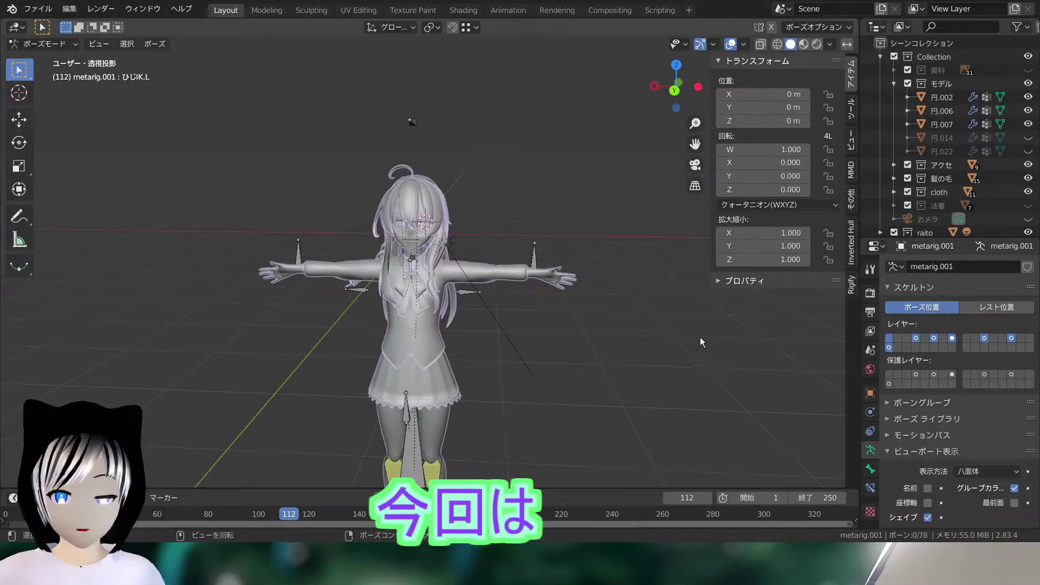
- Test-bend the arm by moving the 腕IK.L bone twice, cancelling back to T-pose
scroll(699, 337, "down", 2)
middle_click_drag(698, 338, 703, 291)
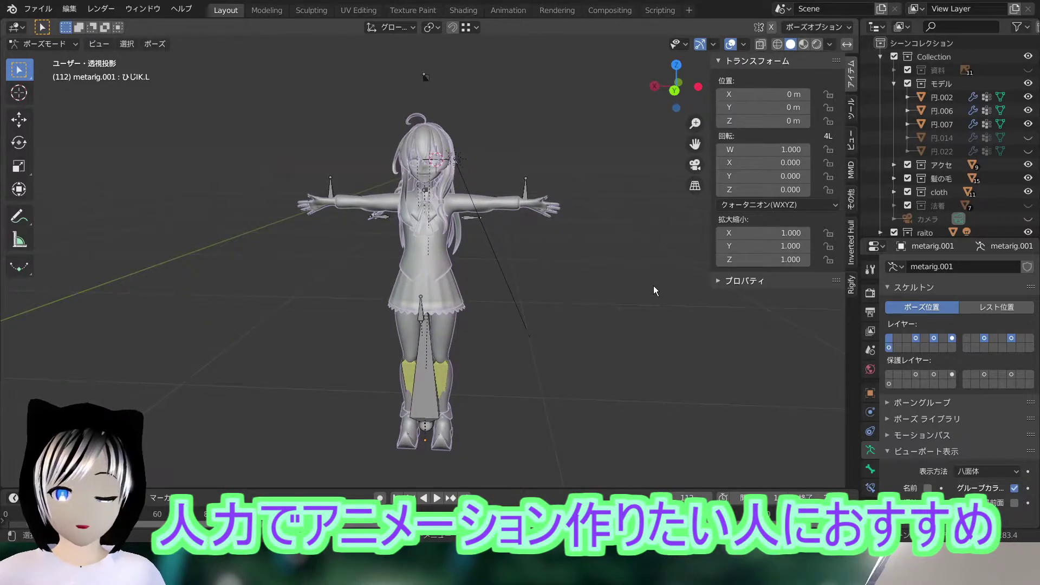
left_click(527, 184)
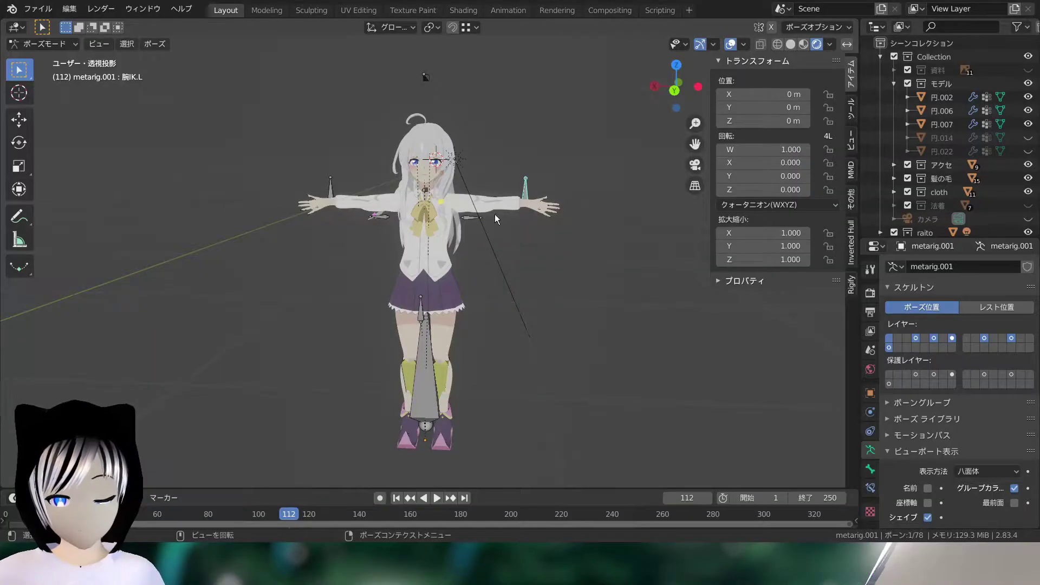
scroll(500, 220, "up", 3)
scroll(506, 225, "down", 1)
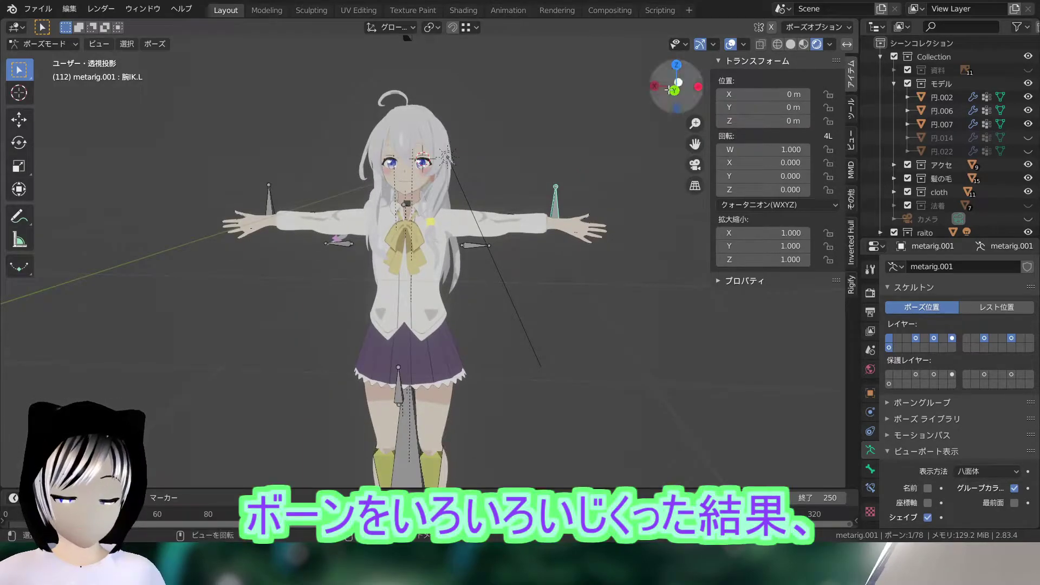
key("g")
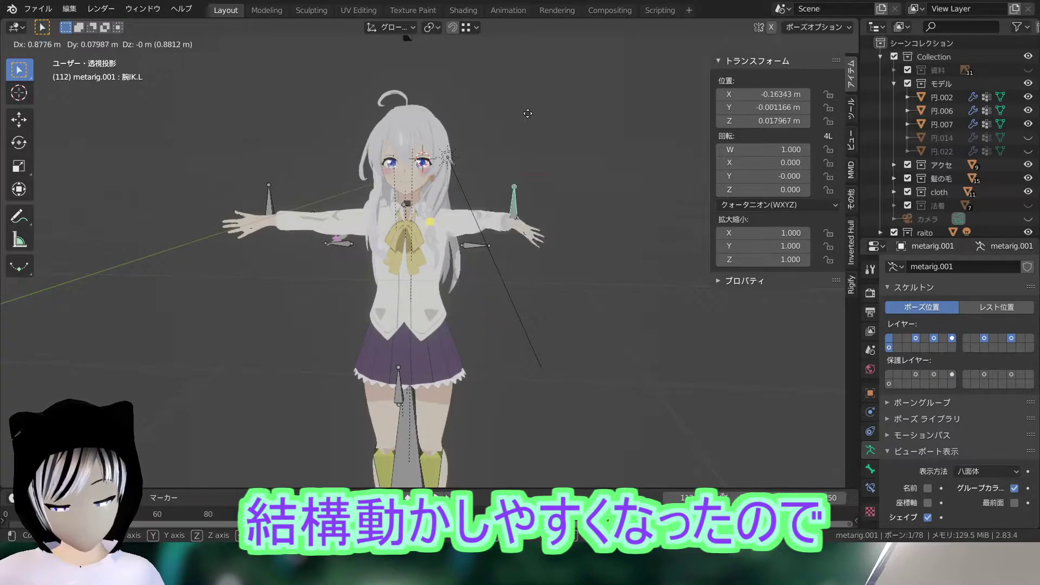
right_click(582, 136)
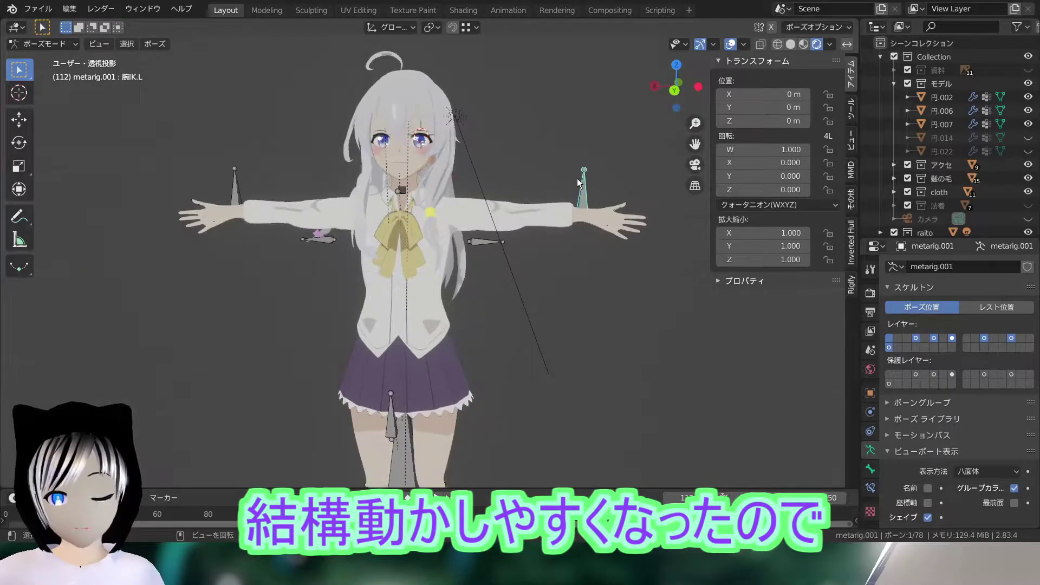
key("g")
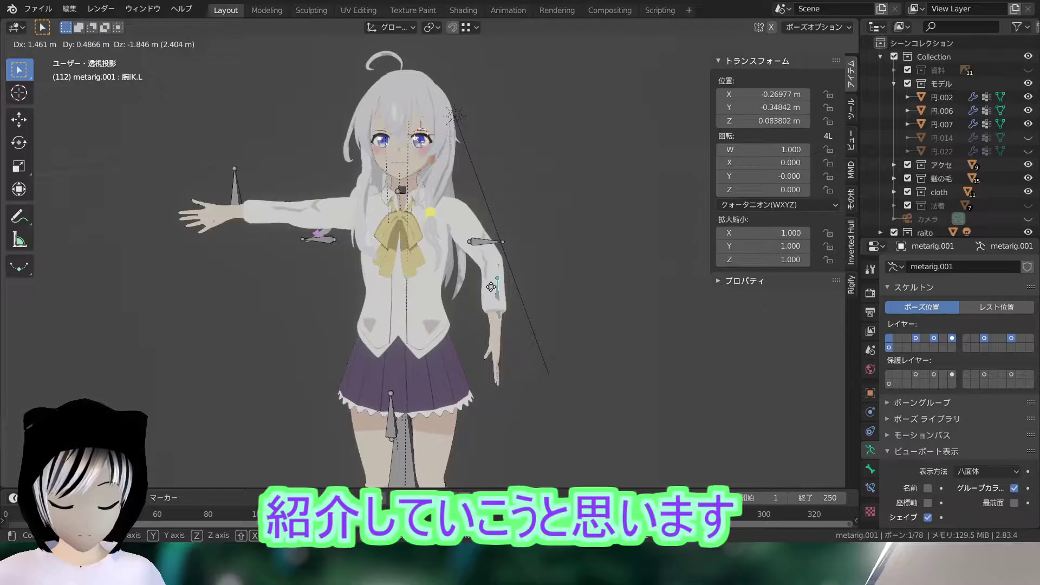
right_click(519, 257)
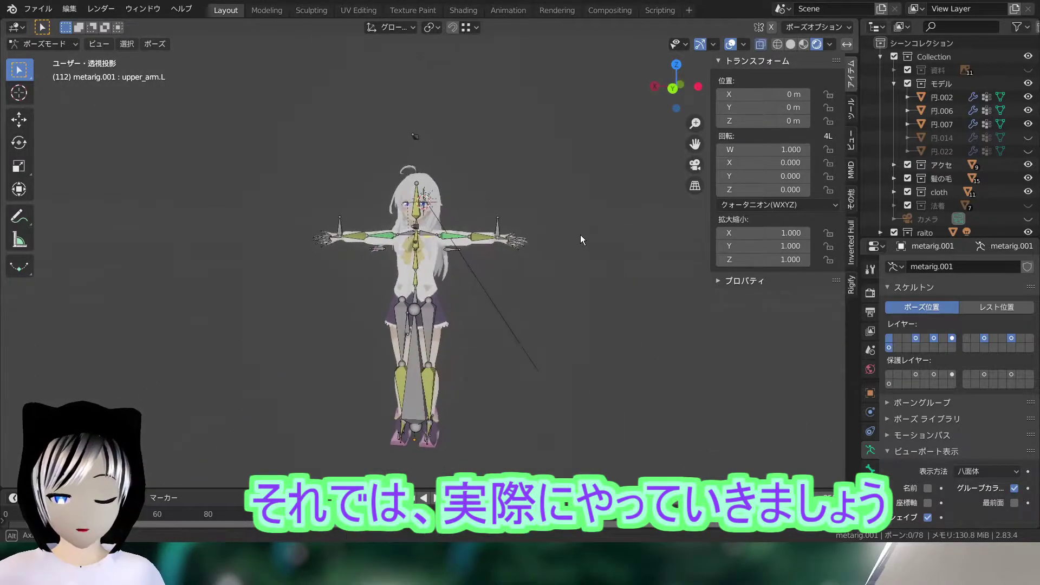
- Orbit the view, then settle on the back orthographic view of the character
mouse_move(580, 235)
middle_mouse_down()
mouse_move(589, 245)
mouse_move(421, 190)
middle_mouse_up()
scroll(573, 241, "down", 1)
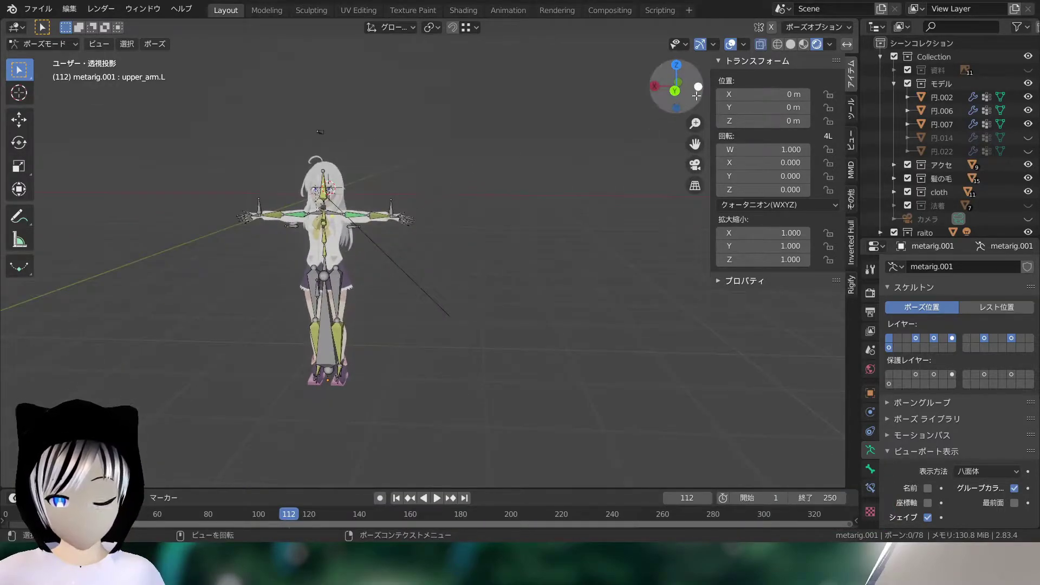
left_click(675, 90)
scroll(444, 166, "up", 2)
scroll(496, 199, "up", 1)
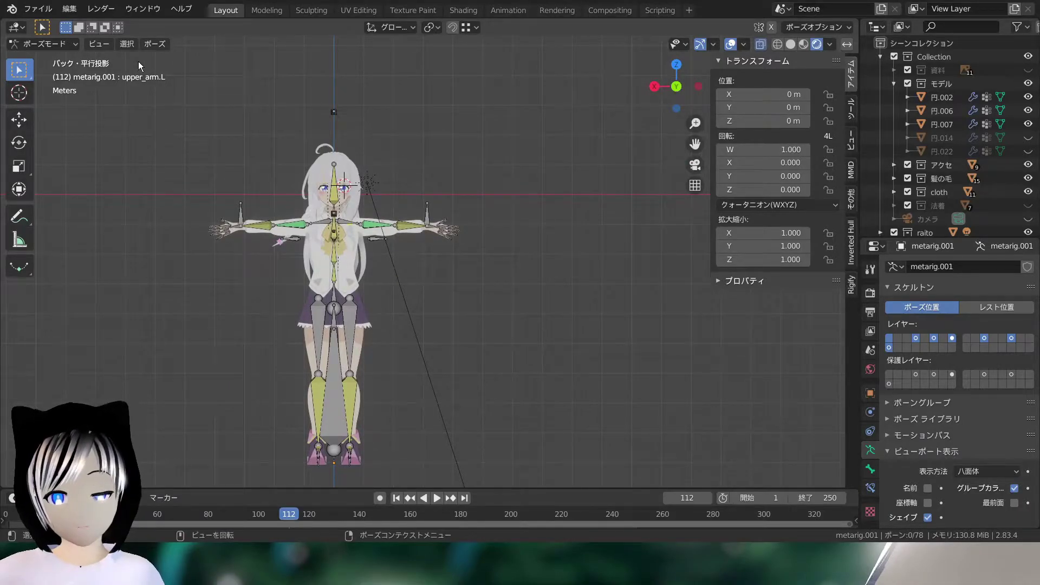
- Search the Preferences add-ons list for 'rig'
left_click(74, 6)
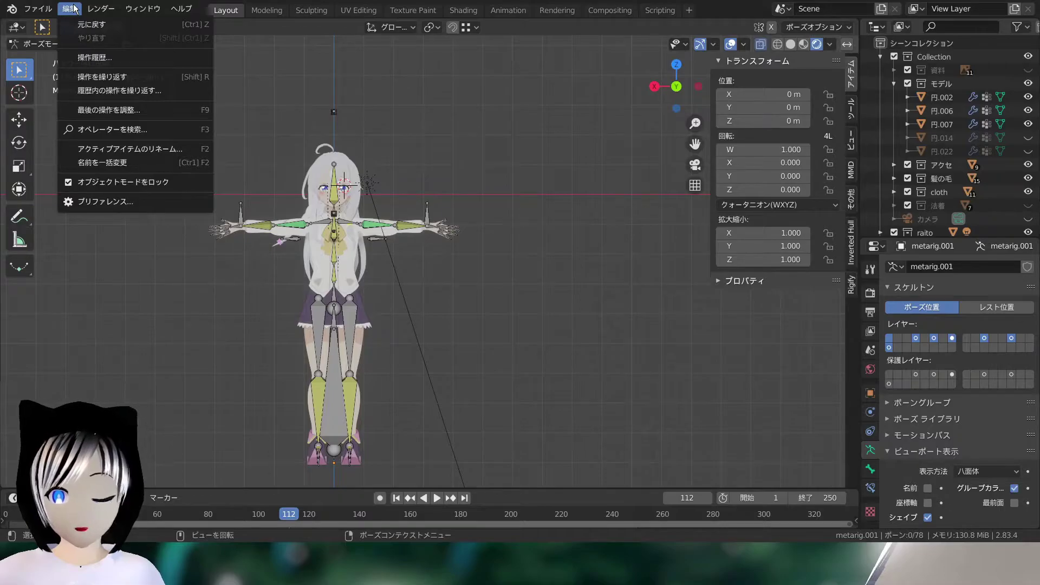
left_click(102, 202)
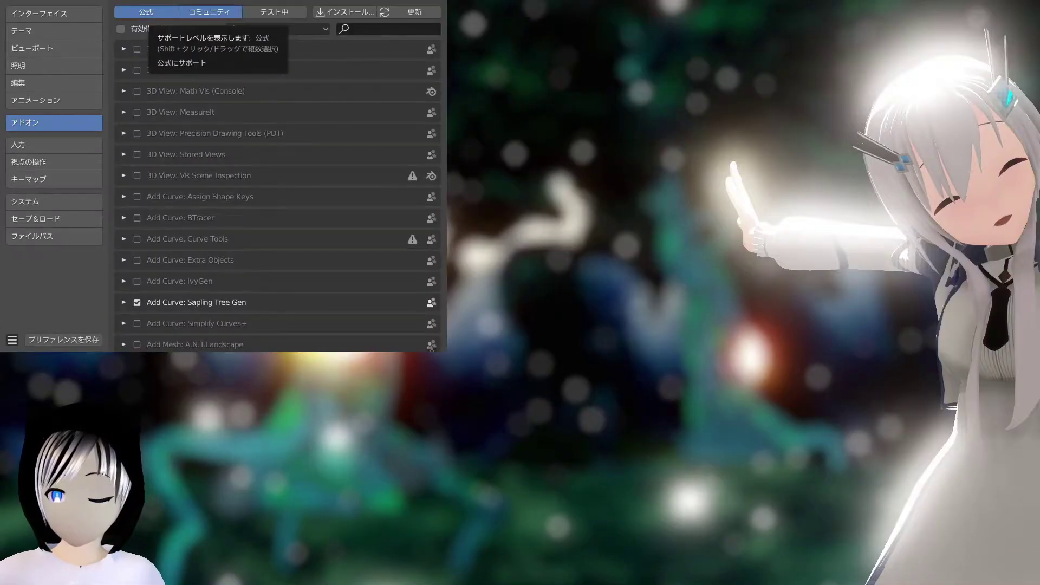
left_click(388, 30)
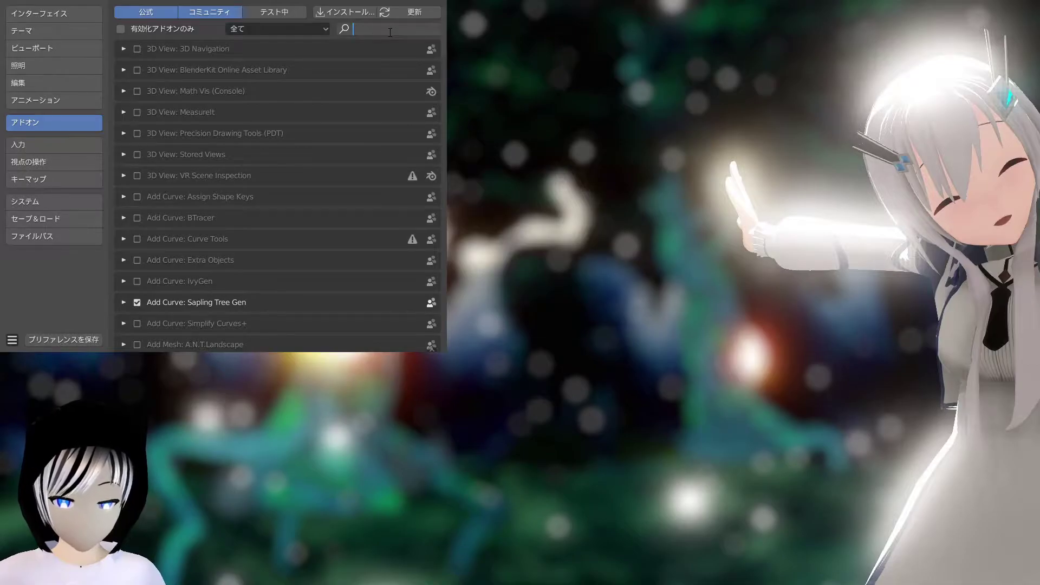
type("rig")
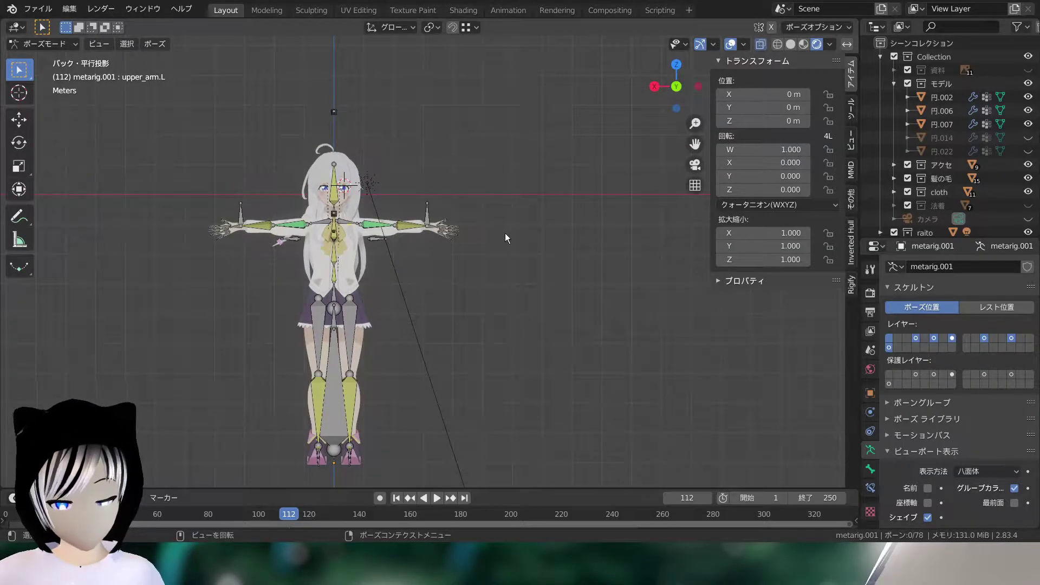
scroll(505, 233, "down", 1)
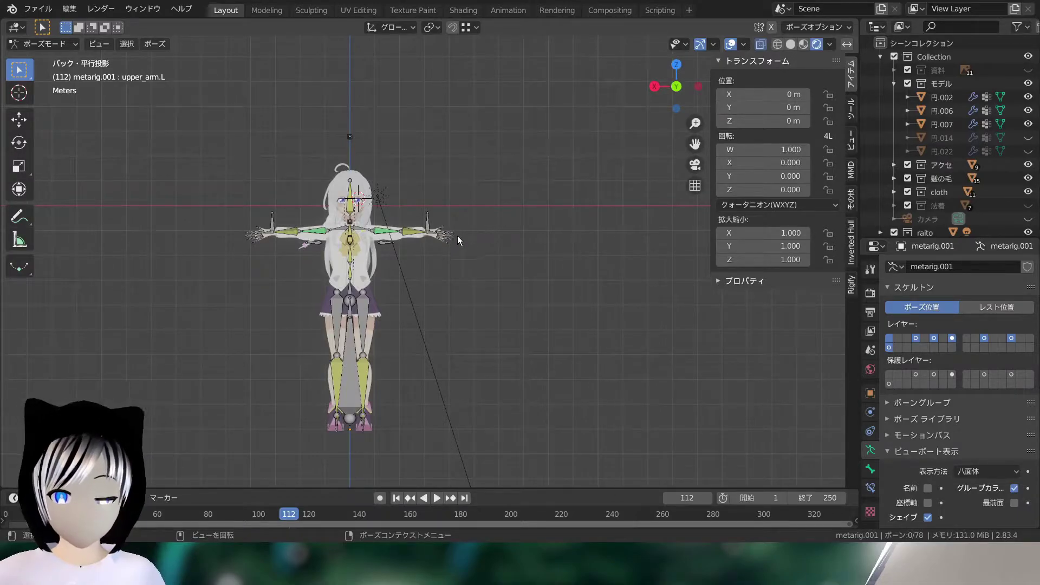
scroll(409, 244, "down", 1)
scroll(433, 265, "down", 1)
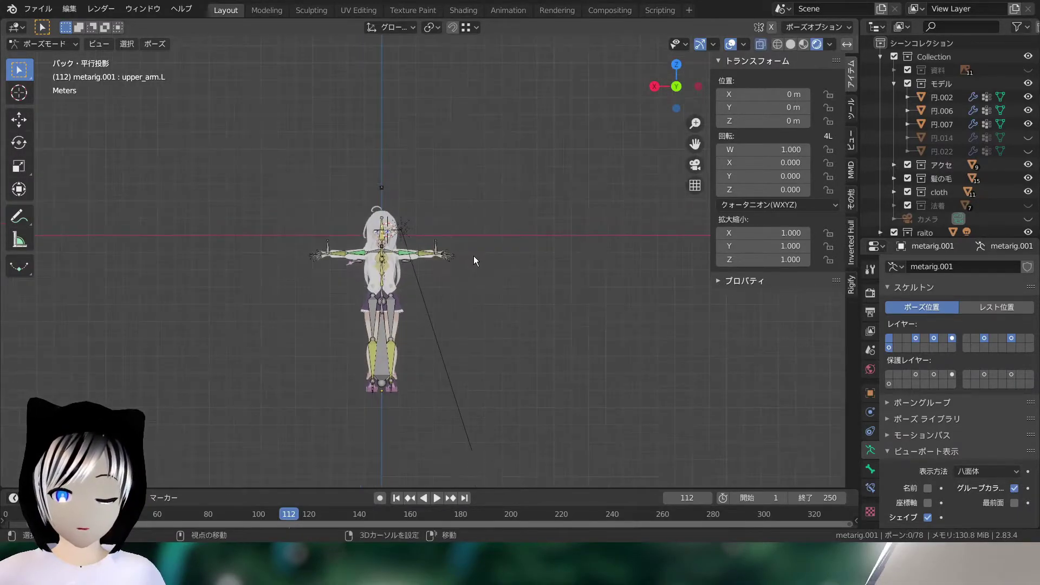
- Put the rig in Object Mode and bring up Add > Armature with Human (Meta-Rig)
key("shift+a")
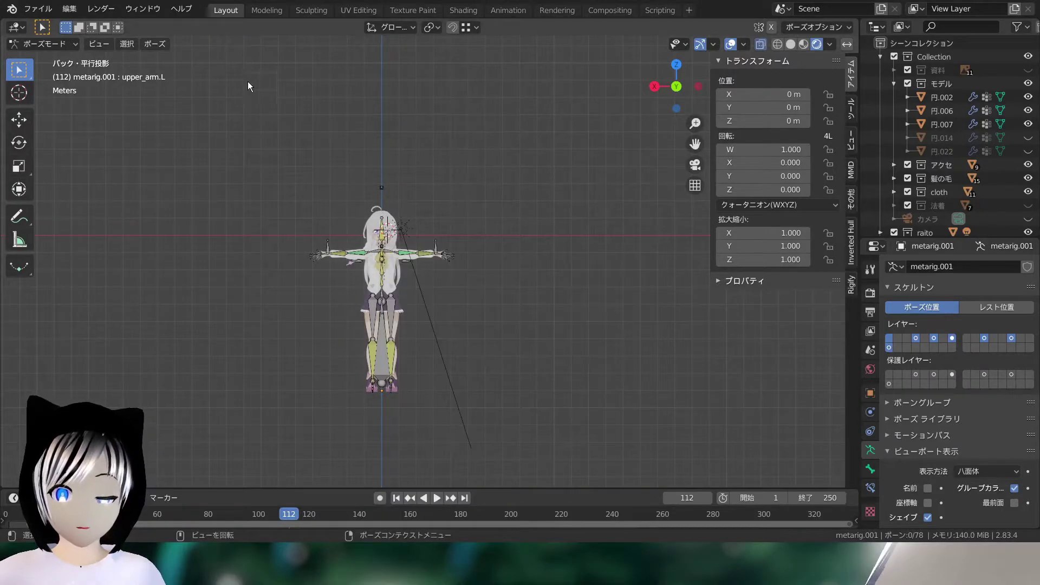
left_click(54, 44)
left_click(43, 63)
scroll(568, 228, "up", 3)
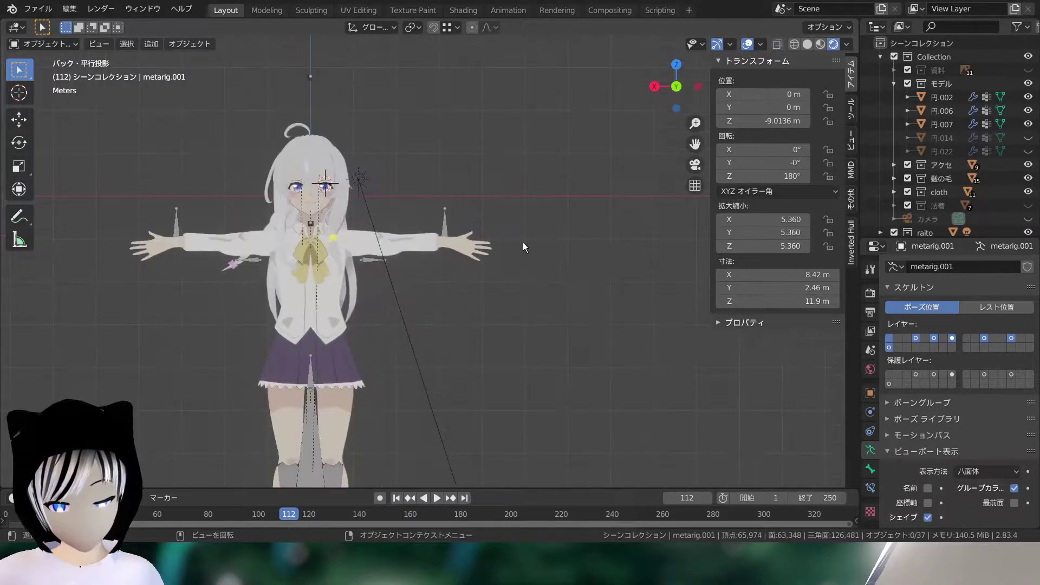
key("shift+a")
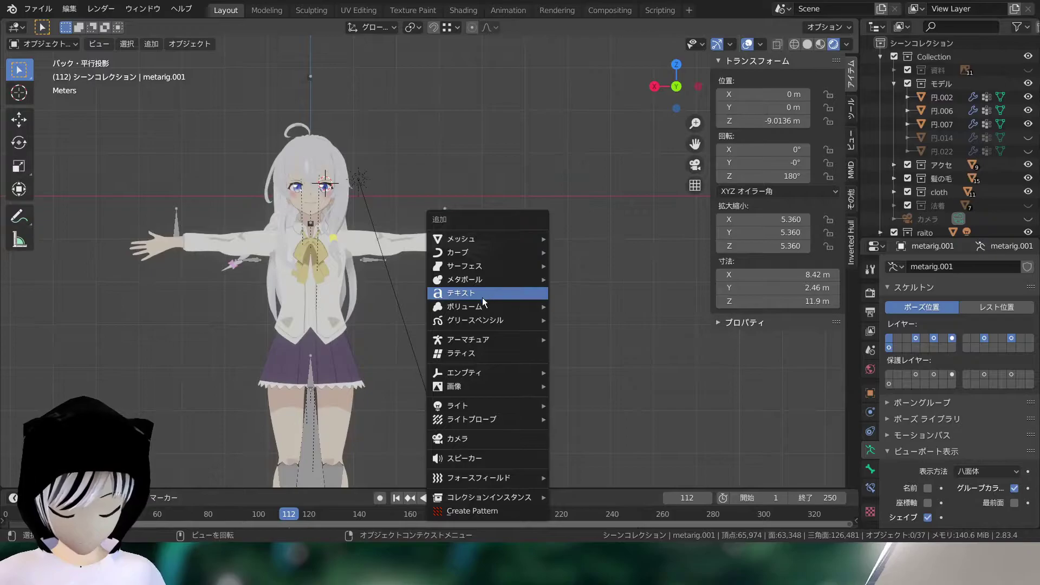
mouse_move(462, 340)
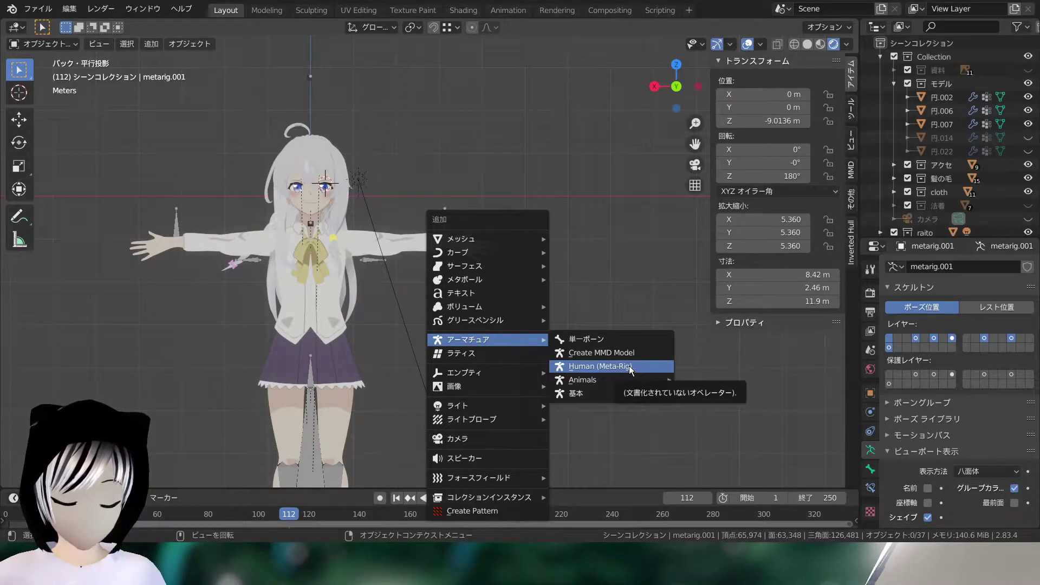
- Add a Human meta-rig and scale it to 3.403
left_click(627, 368)
scroll(596, 345, "down", 3)
scroll(516, 272, "up", 3)
key("s")
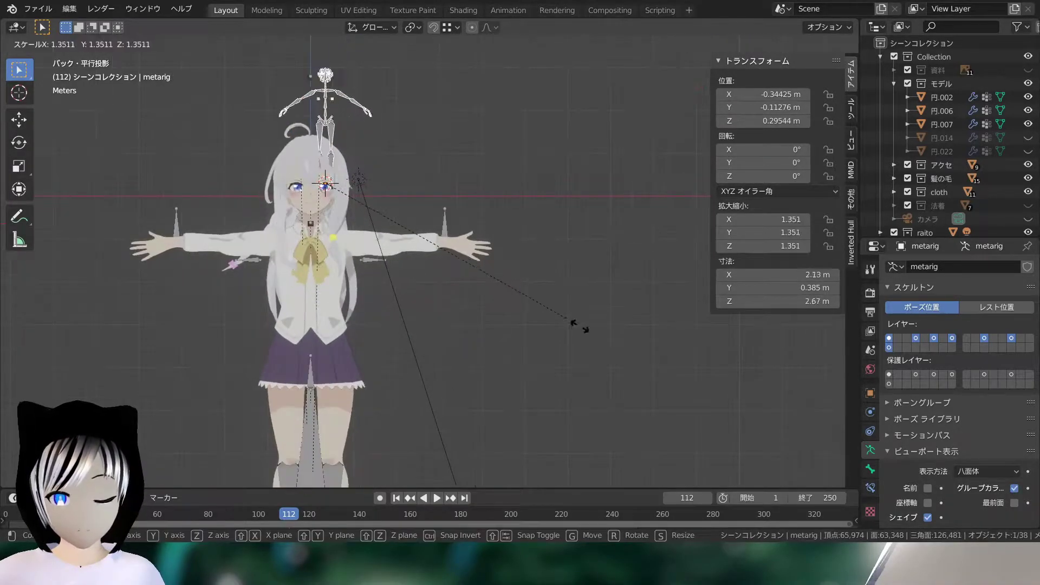
left_click(128, 52)
scroll(521, 242, "down", 5)
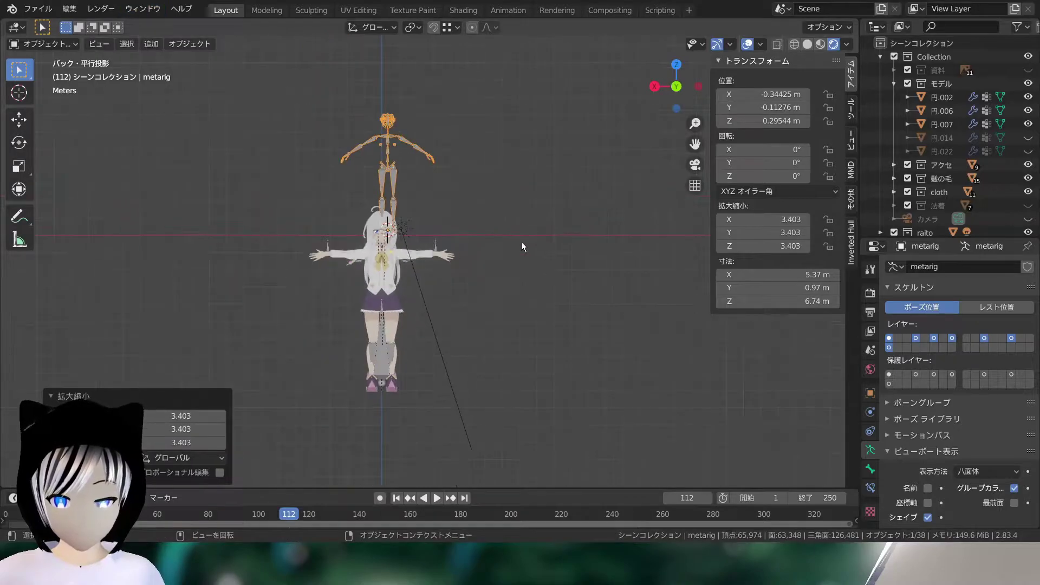
- Move the meta-rig beside the character and rescale it to 5.412
key("g")
left_click(617, 379)
scroll(596, 363, "up", 3)
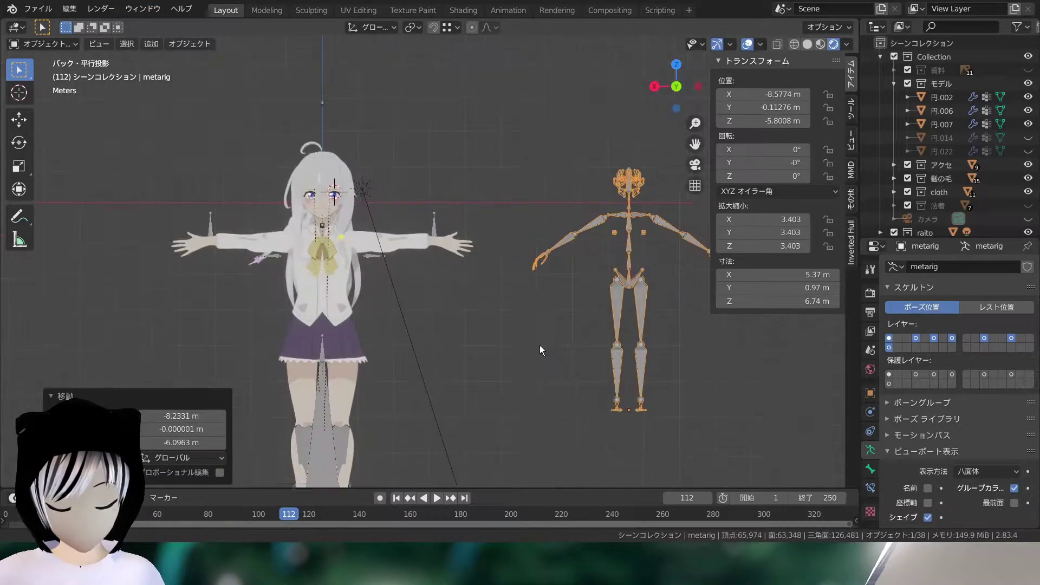
scroll(541, 344, "down", 3)
key("s")
left_click(614, 333)
key("s")
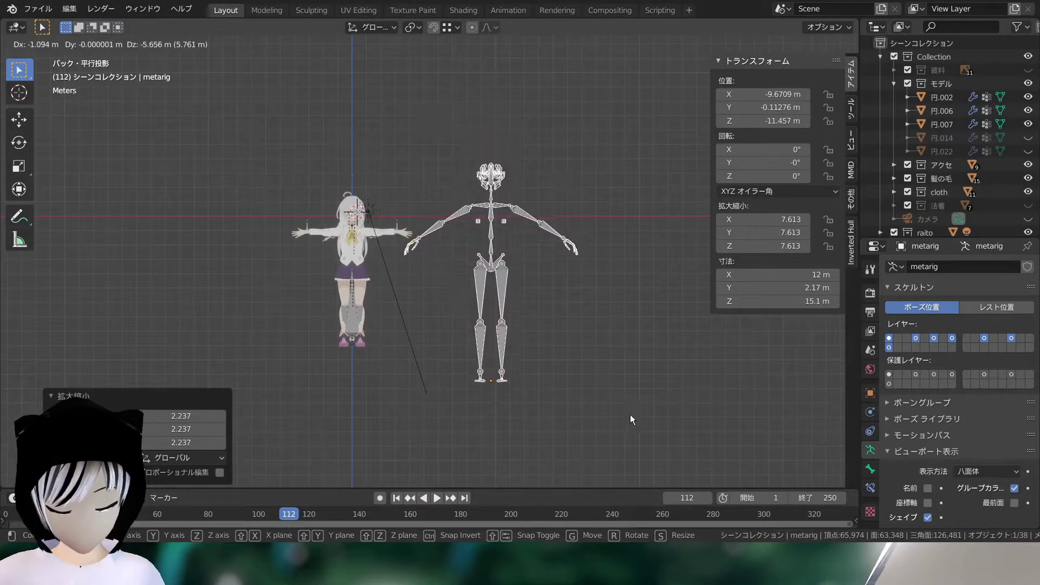
left_click(581, 362)
scroll(581, 362, "up", 2)
- Raise the meta-rig 2.1735 m along Z and return to the back orthographic view
key("g")
key("z")
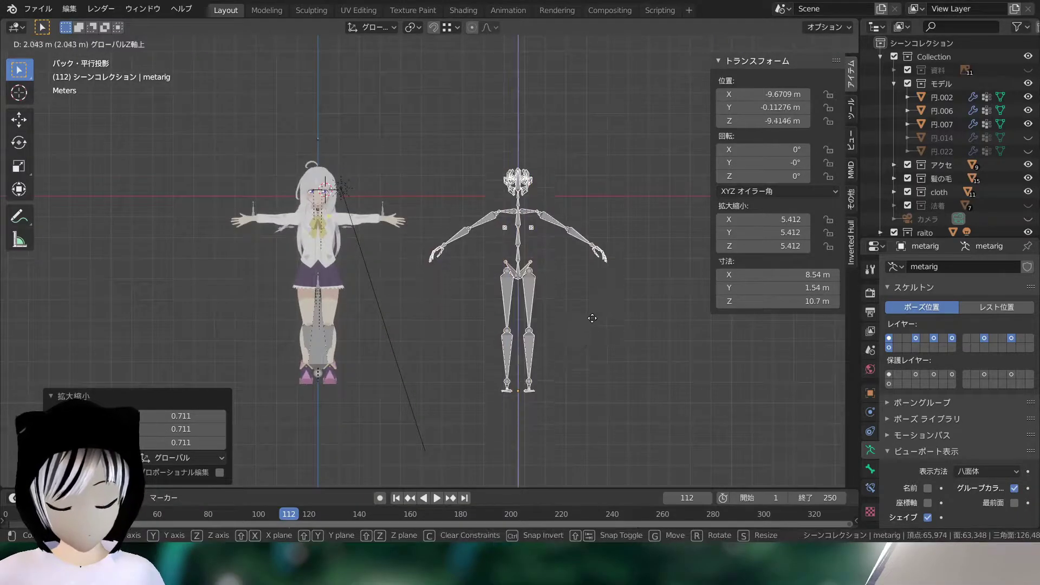
left_click(596, 321)
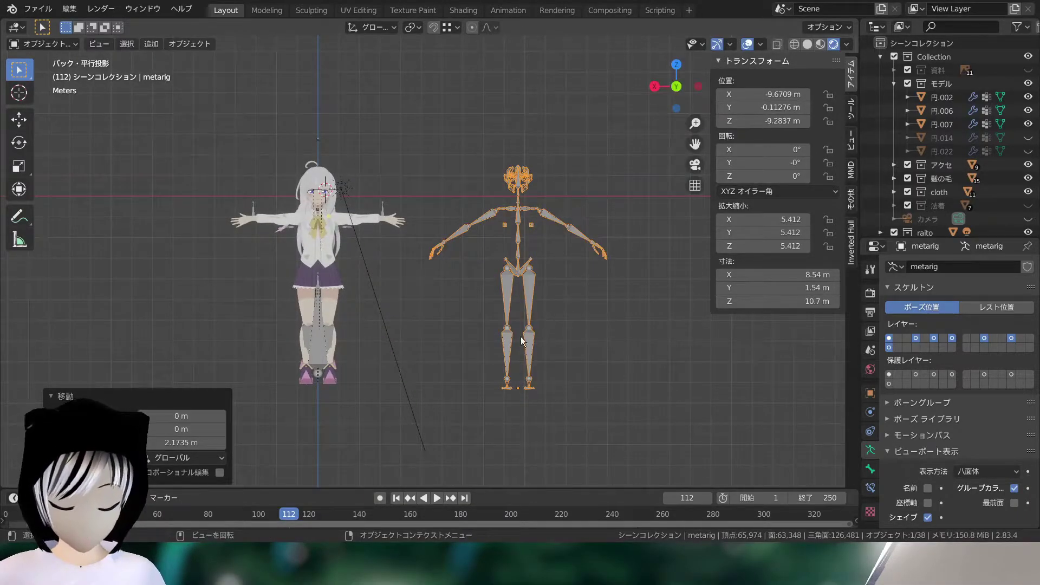
scroll(473, 327, "up", 2)
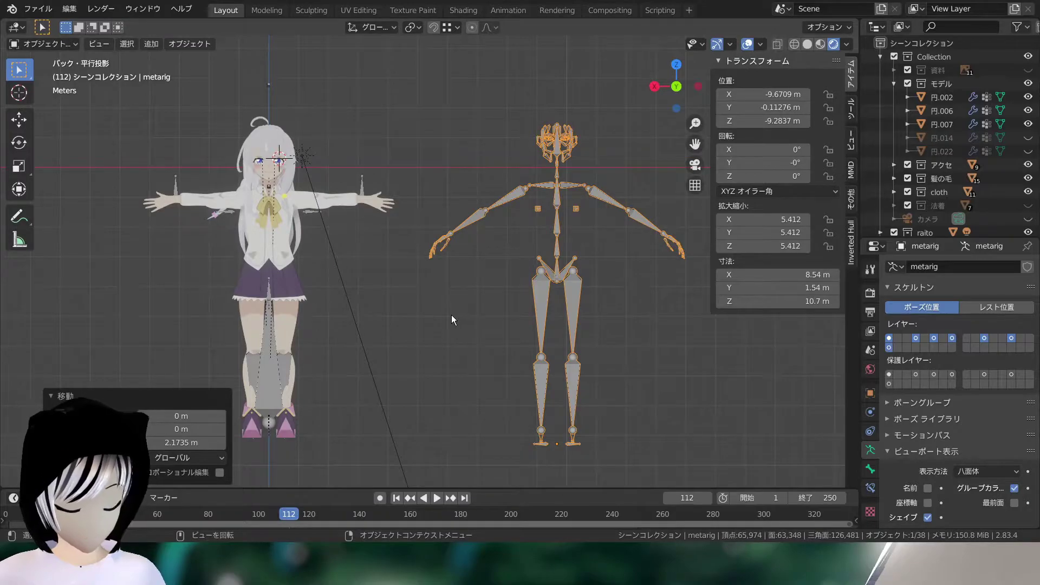
mouse_move(410, 301)
middle_mouse_down()
mouse_move(392, 291)
mouse_move(392, 274)
mouse_move(404, 276)
mouse_move(338, 265)
mouse_move(484, 301)
mouse_move(675, 136)
middle_mouse_up()
scroll(338, 265, "down", 3)
left_click(681, 81)
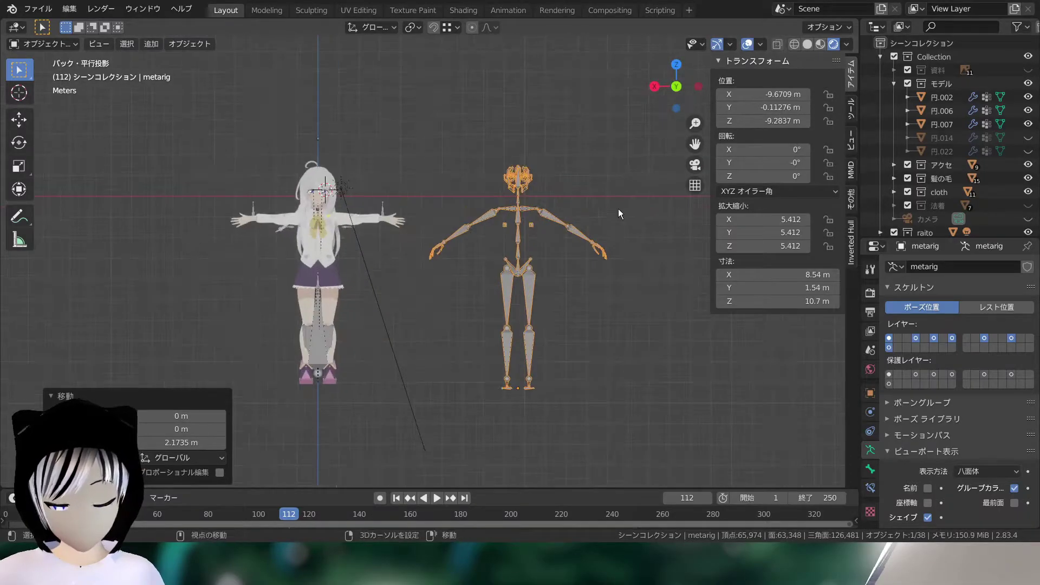
scroll(576, 230, "up", 1)
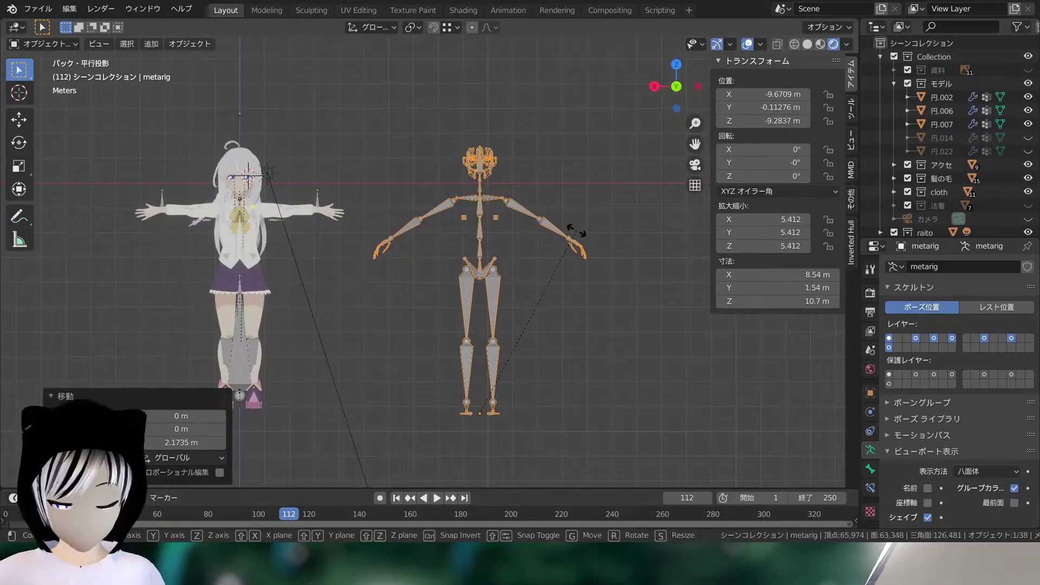
- Rotate the meta-rig 180° about Z to face the same way as the character
key("r")
key("z")
key("Escape")
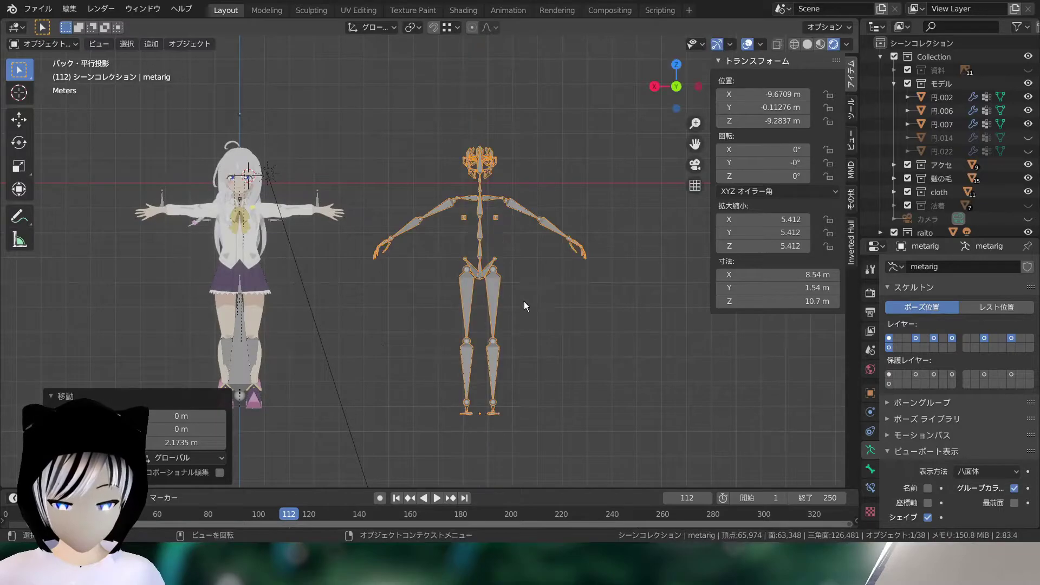
scroll(524, 301, "down", 1)
mouse_move(489, 262)
middle_mouse_down()
mouse_move(564, 329)
mouse_move(600, 340)
mouse_move(600, 323)
middle_mouse_up()
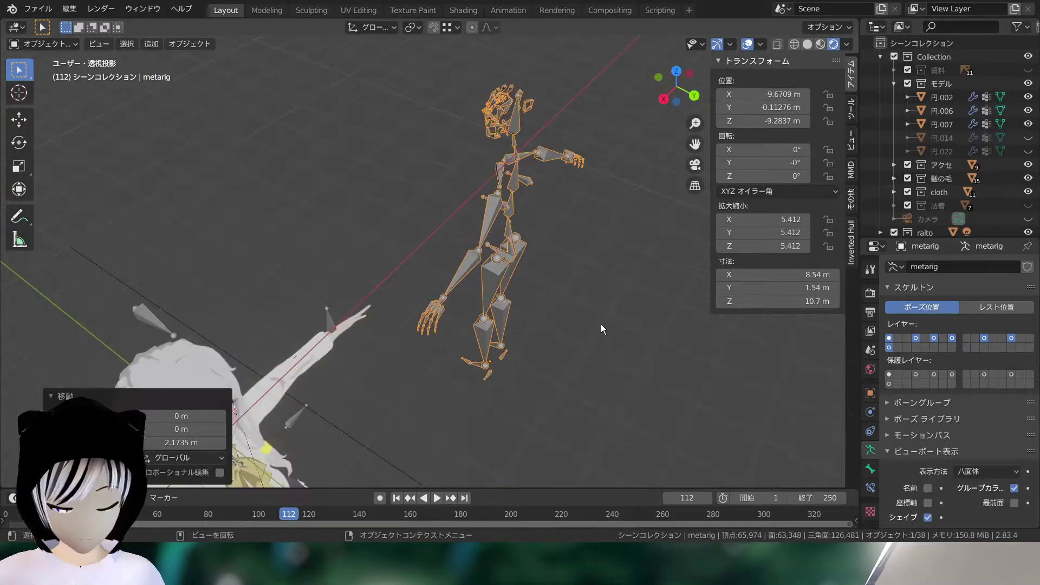
key("r")
key("z")
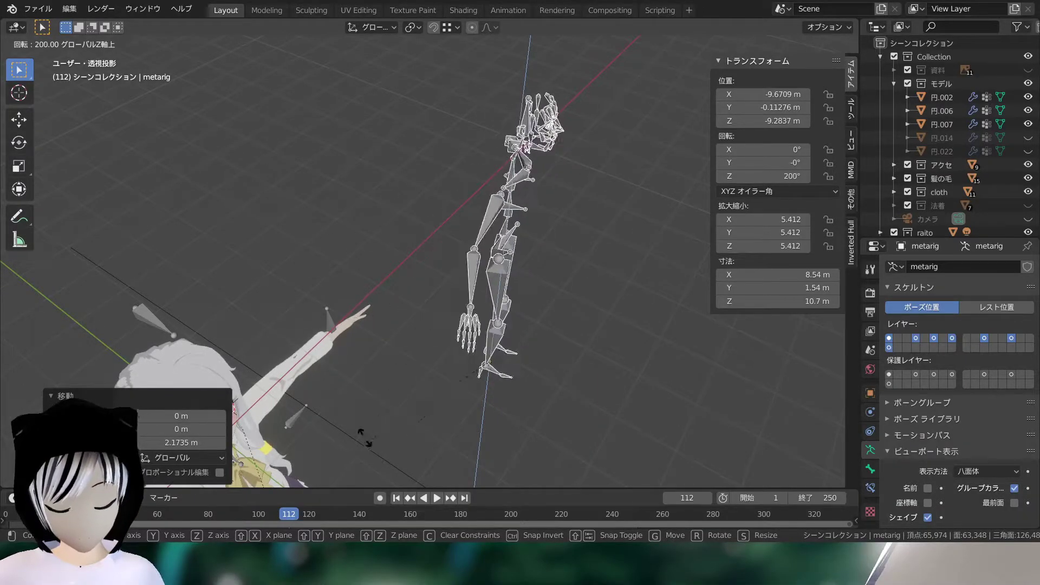
left_click(342, 401)
mouse_move(342, 401)
middle_mouse_down()
mouse_move(544, 323)
mouse_move(452, 255)
middle_mouse_up()
scroll(426, 265, "down", 1)
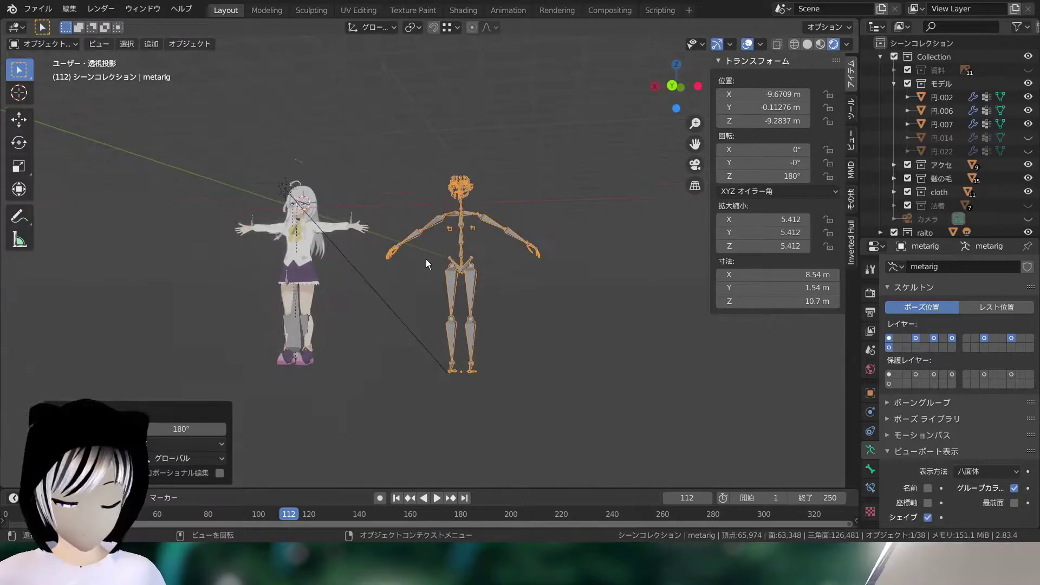
- Enter Edit Mode on the metarig and deselect all its bones
left_click(265, 10)
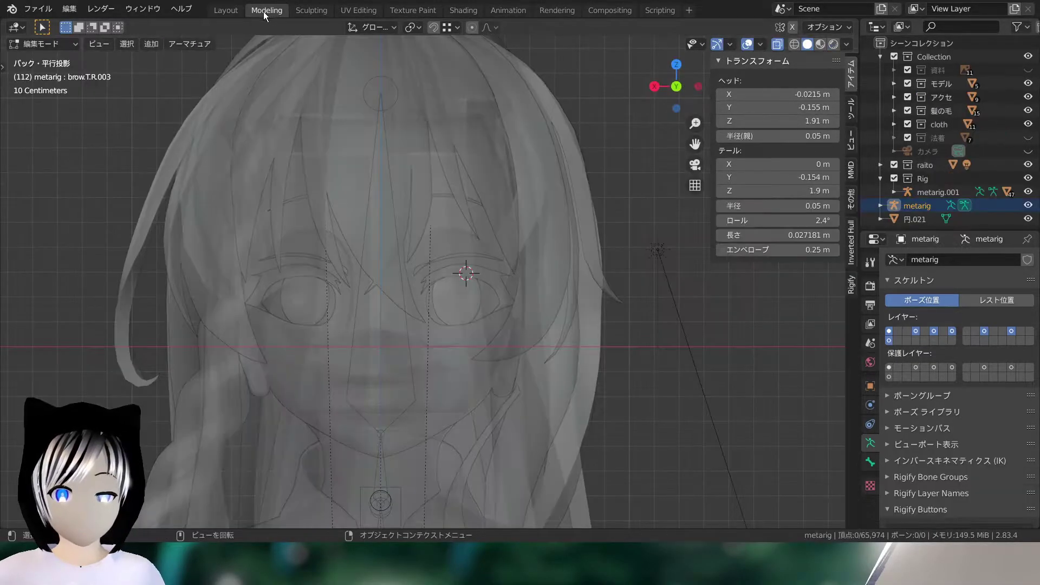
scroll(498, 178, "down", 4)
scroll(494, 195, "down", 2)
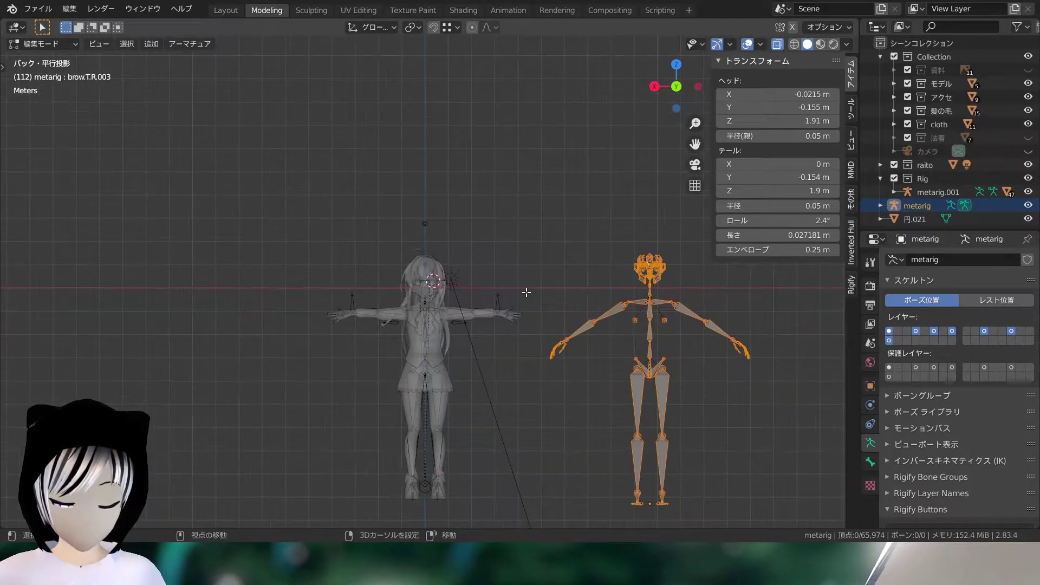
scroll(525, 243, "up", 1)
scroll(525, 242, "down", 3, "ctrl")
scroll(591, 248, "down", 1)
scroll(482, 204, "up", 1)
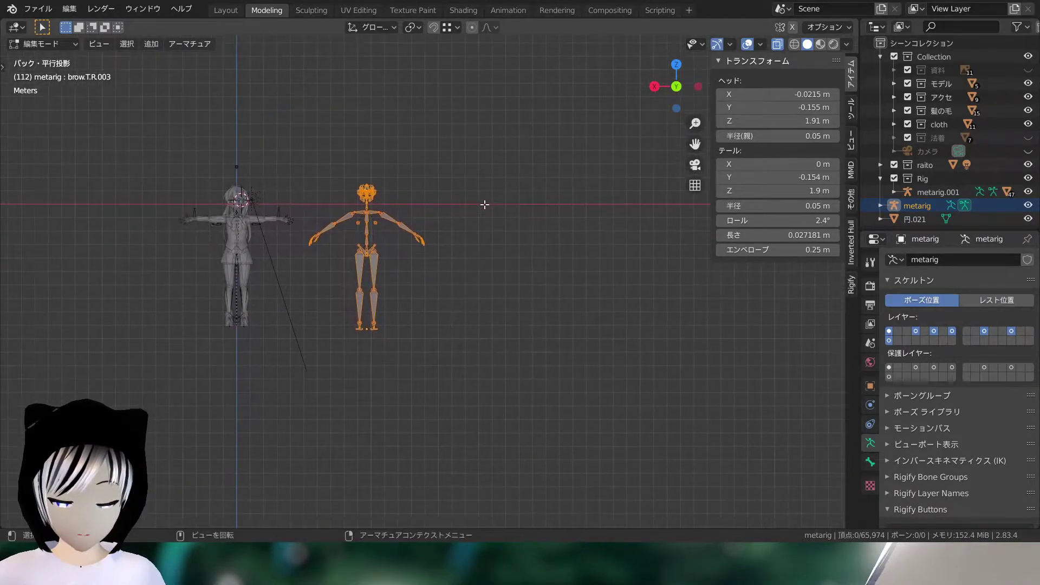
scroll(526, 259, "up", 3)
scroll(526, 259, "down", 2)
scroll(531, 248, "up", 2)
key("alt+a")
mouse_move(531, 248)
middle_mouse_down()
mouse_move(457, 244)
mouse_move(534, 247)
mouse_move(553, 269)
mouse_move(525, 214)
mouse_move(361, 230)
mouse_move(413, 175)
middle_mouse_up()
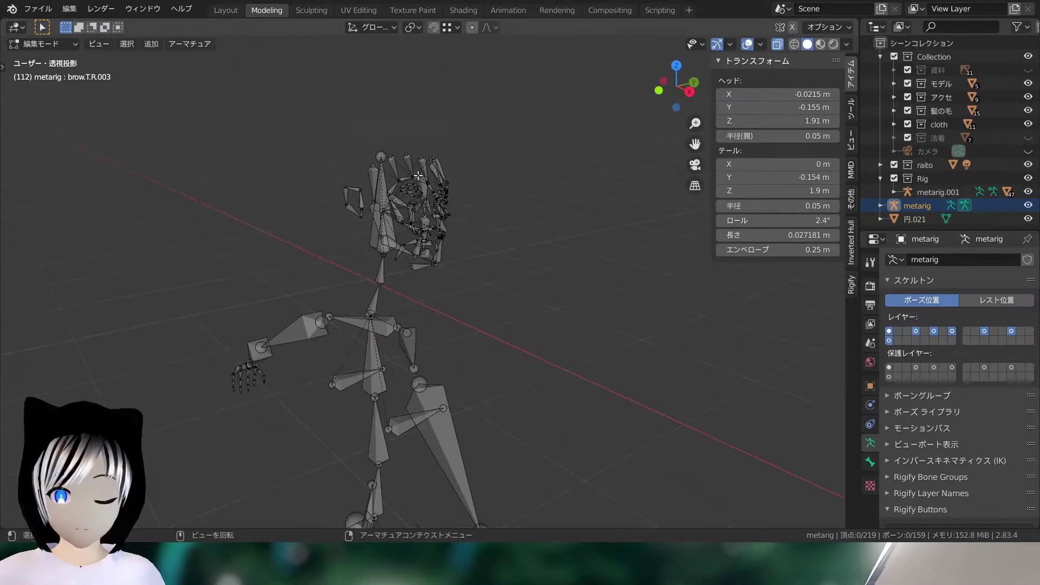
- Select the metarig's face bones around the head
left_click_drag(411, 130, 502, 246)
middle_click_drag(393, 202, 339, 130)
left_click_drag(338, 130, 412, 236)
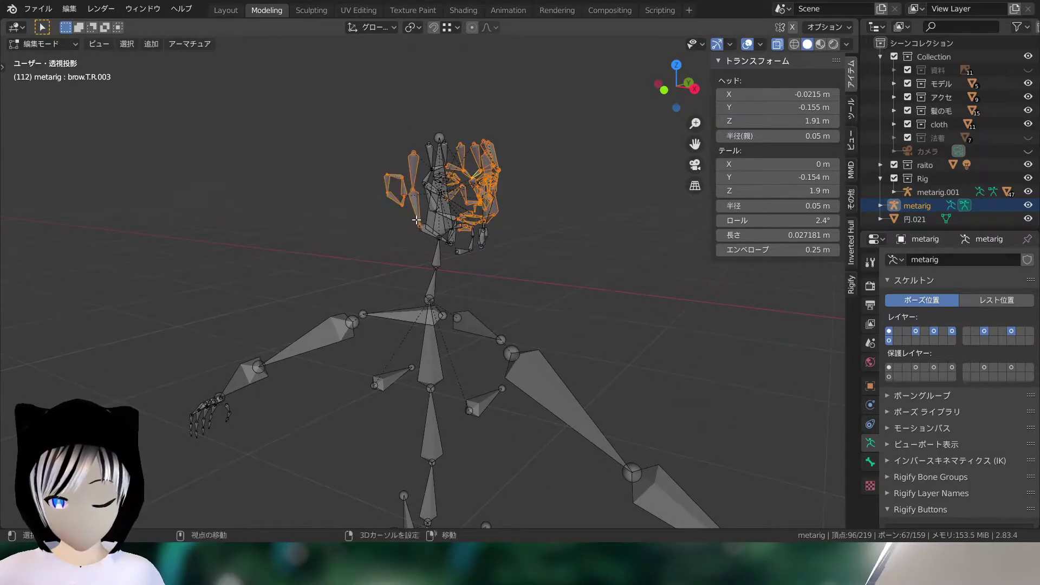
middle_click_drag(423, 233, 649, 197)
left_click_drag(551, 141, 601, 247, "shift")
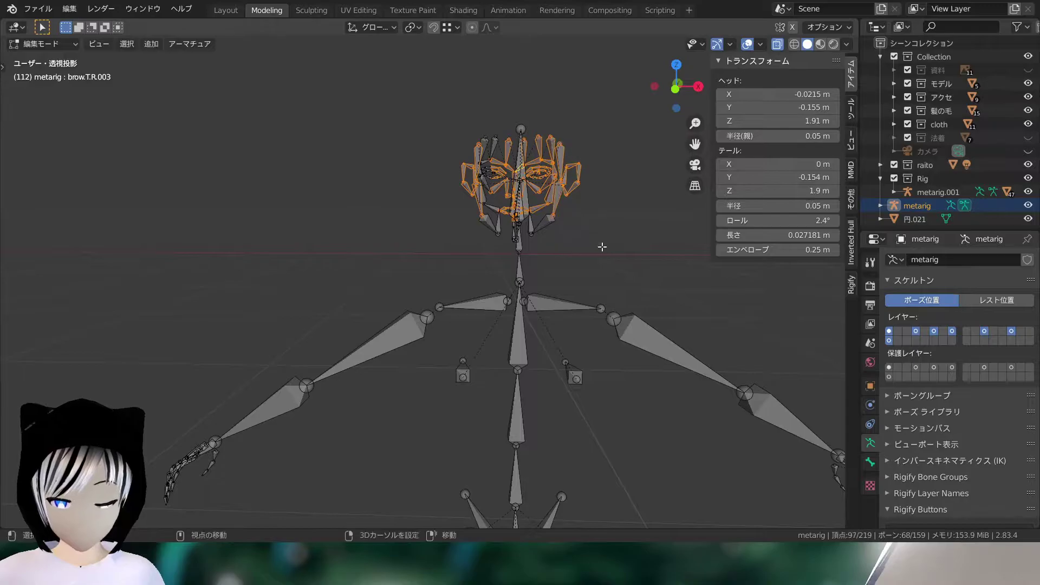
mouse_move(433, 123)
left_mouse_down()
mouse_move(482, 173)
mouse_move(506, 238)
left_mouse_up()
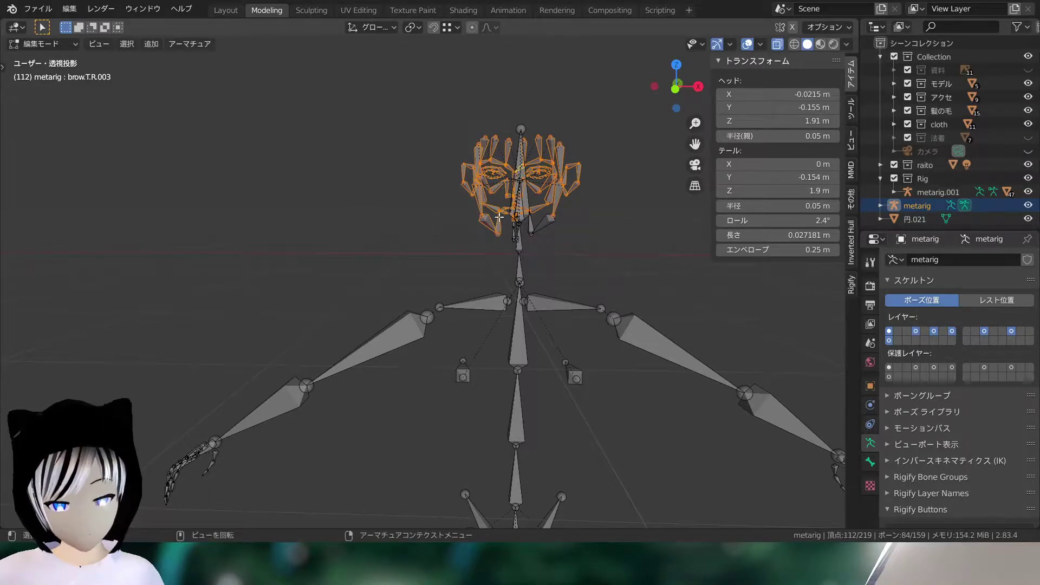
middle_click_drag(501, 217, 481, 192)
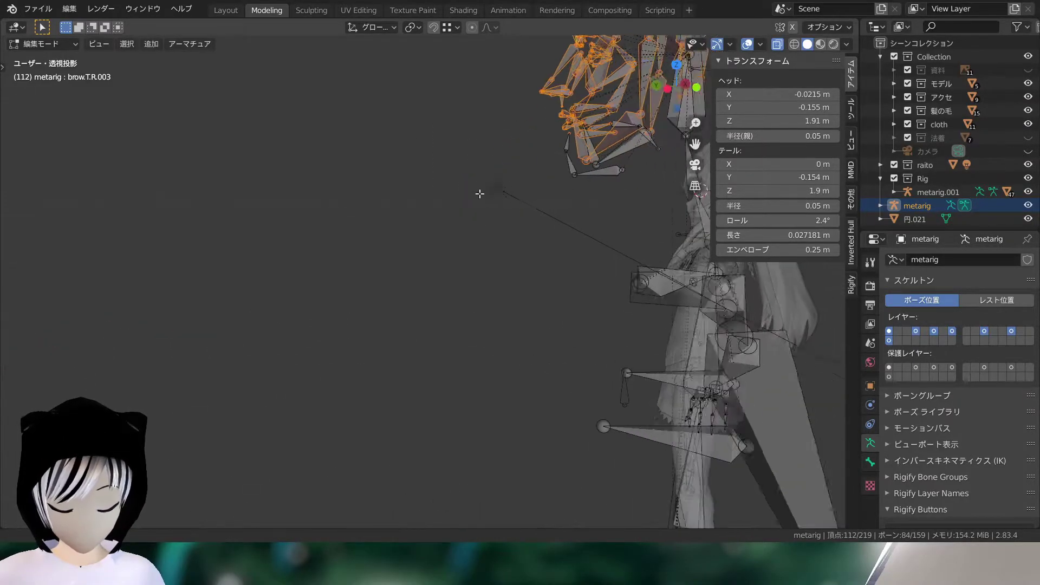
- Add the remaining head bones and the neck bone, then delete them
key("b")
mouse_move(477, 106)
left_mouse_down()
mouse_move(603, 197)
mouse_move(627, 197)
left_mouse_up()
middle_click_drag(627, 197, 597, 120)
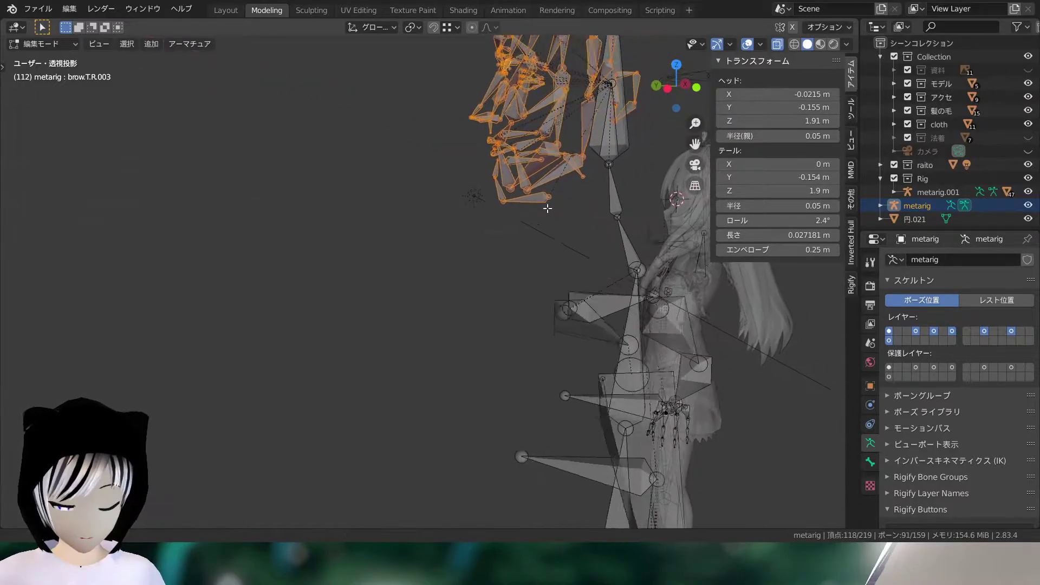
left_click_drag(598, 120, 671, 179)
middle_click_drag(661, 170, 480, 82)
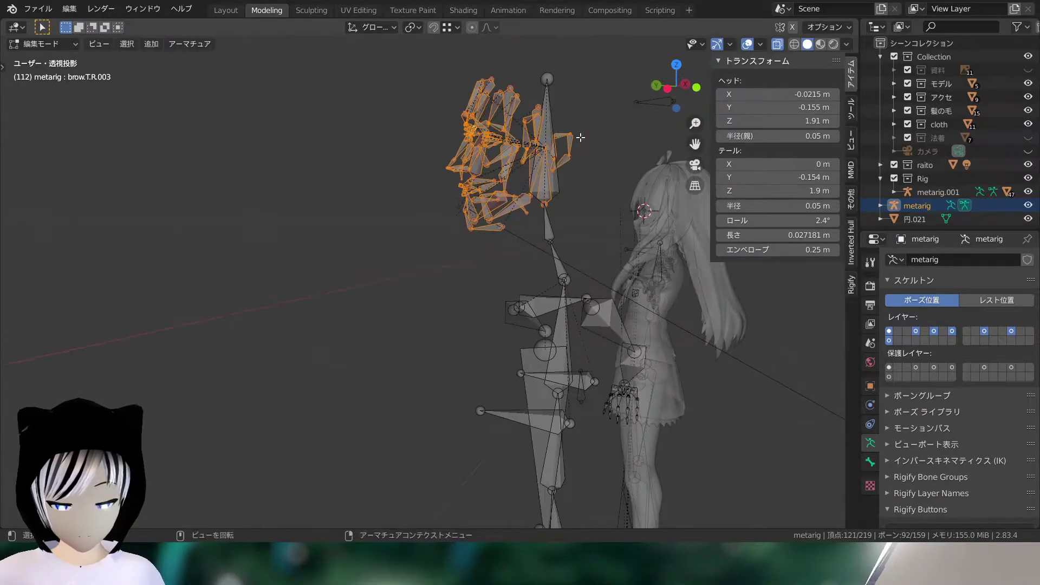
left_click(548, 136, "shift")
right_click(490, 179)
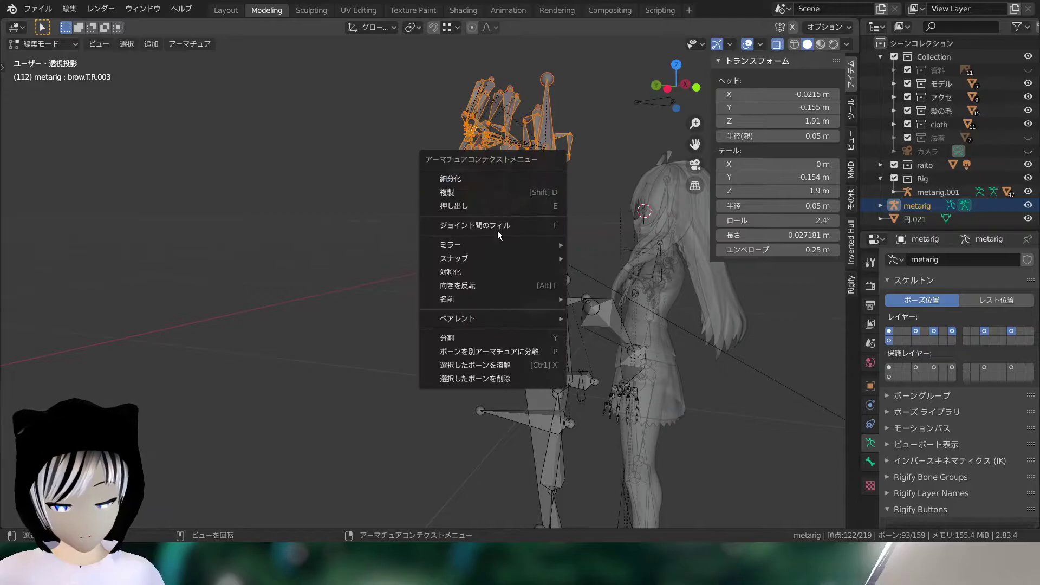
left_click(482, 384)
left_click(461, 386)
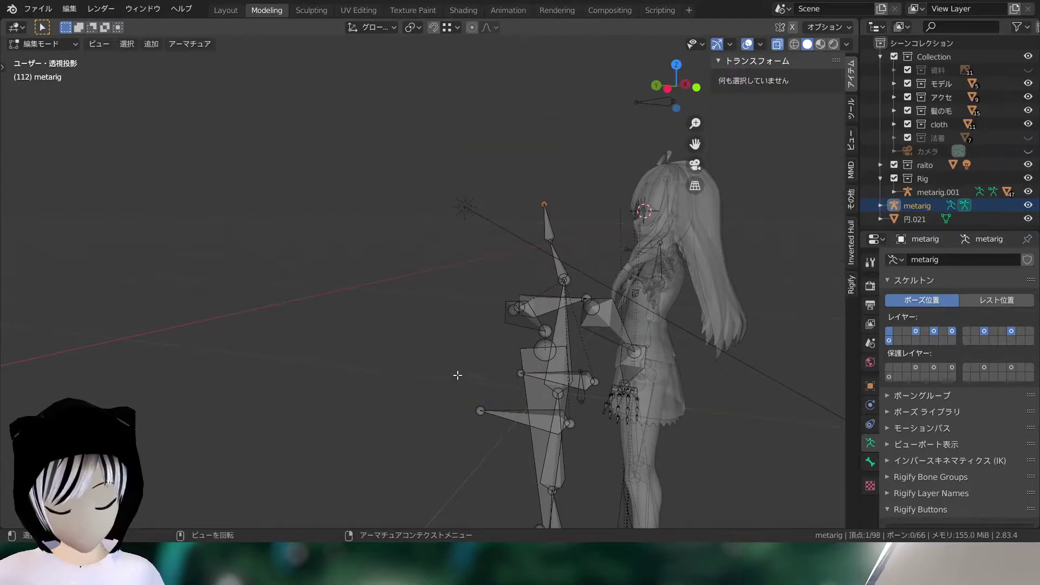
- Delete the pelvis bones
middle_click_drag(461, 385, 379, 217)
left_click(376, 164)
key("x")
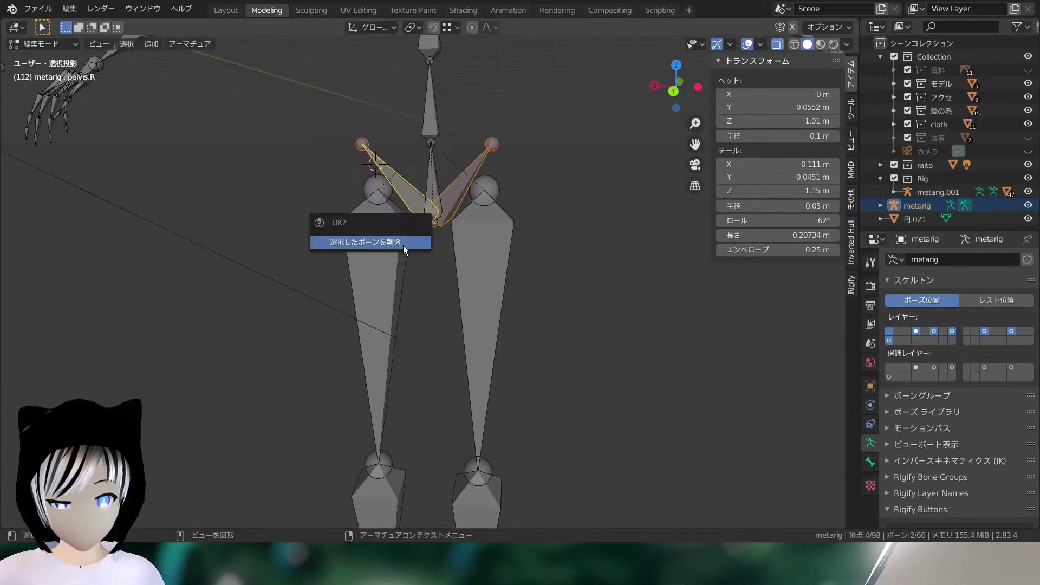
left_click(403, 241)
scroll(534, 267, "down", 5)
- Delete the breast bones and return to a front view of the rig
middle_click_drag(534, 267, 443, 202)
right_click(383, 232)
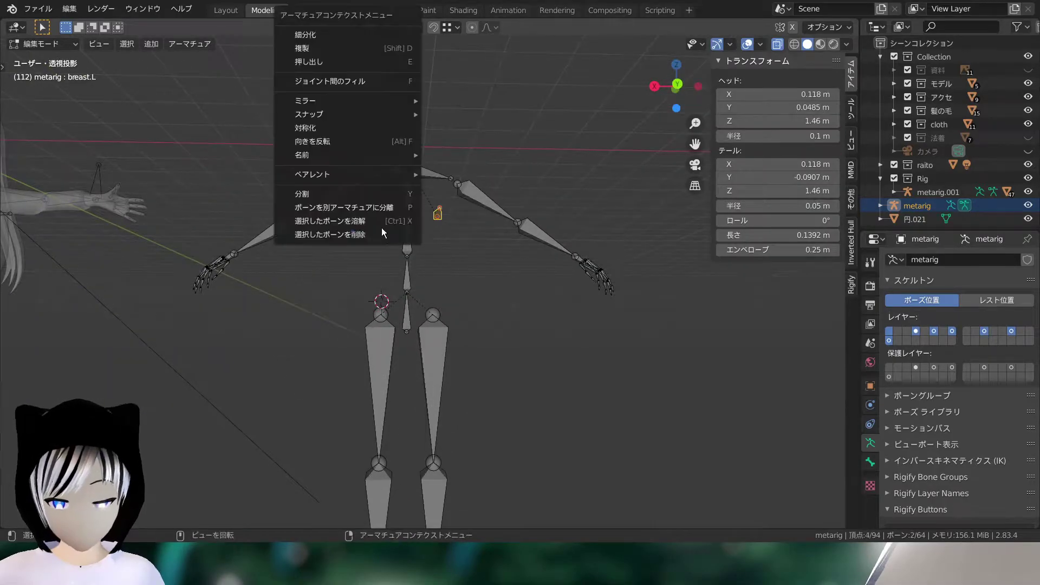
left_click(383, 231)
scroll(569, 287, "down", 5)
scroll(472, 206, "up", 3)
mouse_move(569, 287)
middle_mouse_down()
mouse_move(524, 193)
mouse_move(634, 378)
middle_mouse_up()
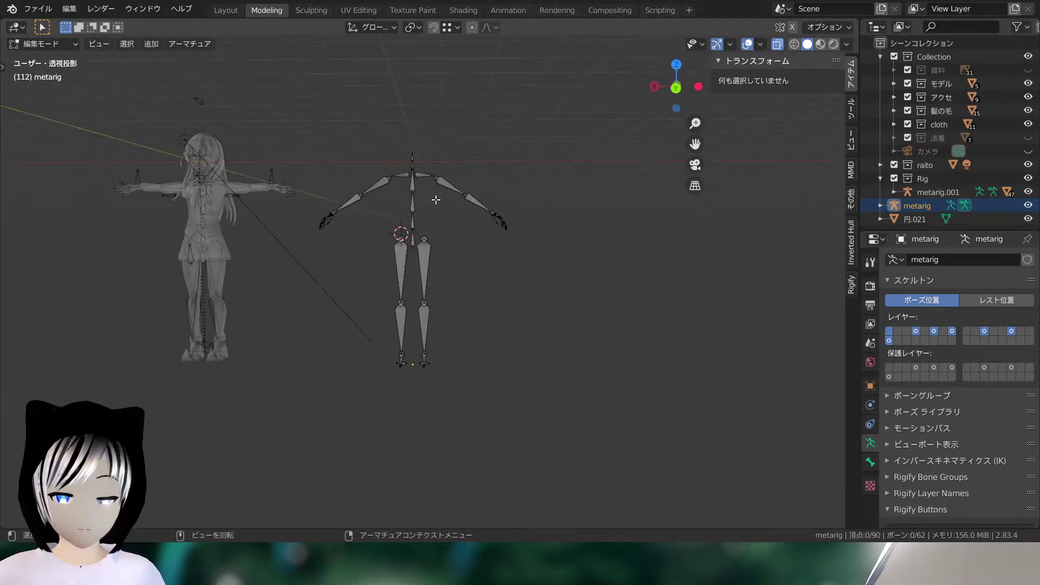
- Select heel.02.L and roll it 90°
scroll(634, 378, "up", 5)
left_click(476, 270)
scroll(531, 241, "down", 4)
scroll(449, 264, "up", 5)
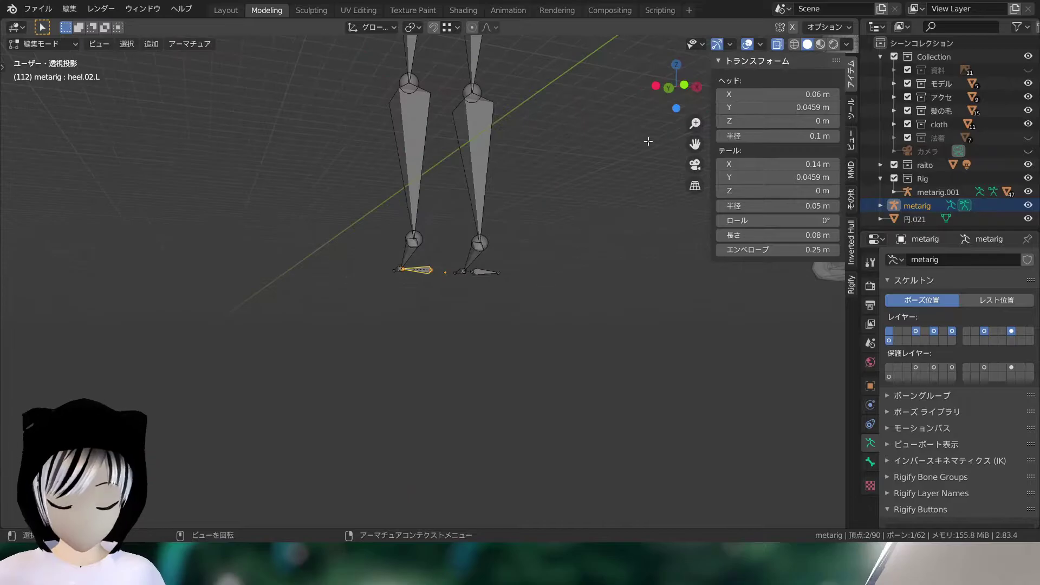
key("KP_1")
key("r")
left_click(341, 136)
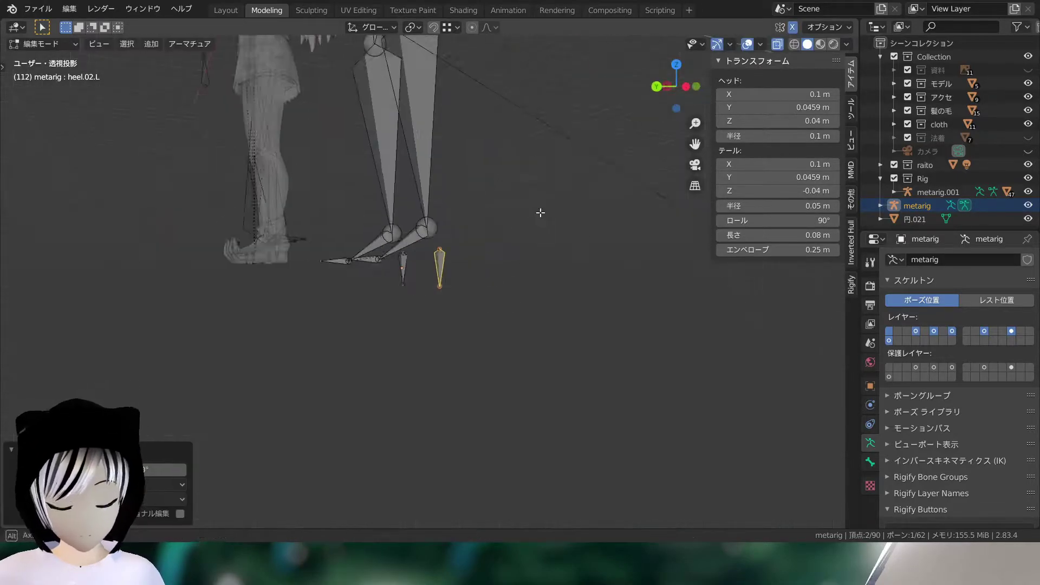
- Move the heel bone to a new position in left side view
key("ctrl+KP_3")
scroll(506, 175, "down", 2)
key("g")
left_click(506, 174)
scroll(478, 303, "down", 4)
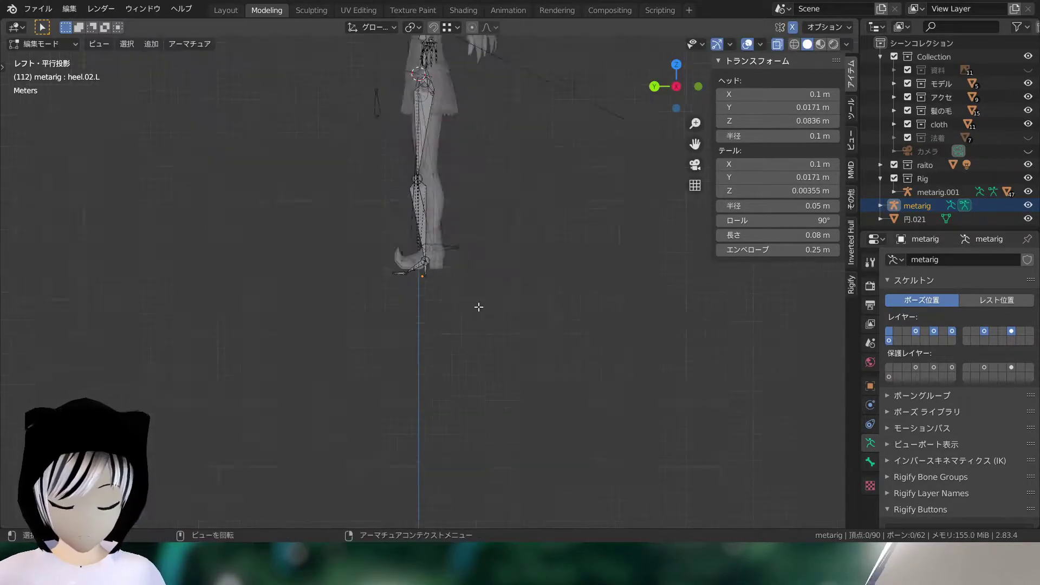
middle_click_drag(478, 304, 456, 236)
scroll(456, 236, "up", 2)
scroll(476, 229, "down", 3)
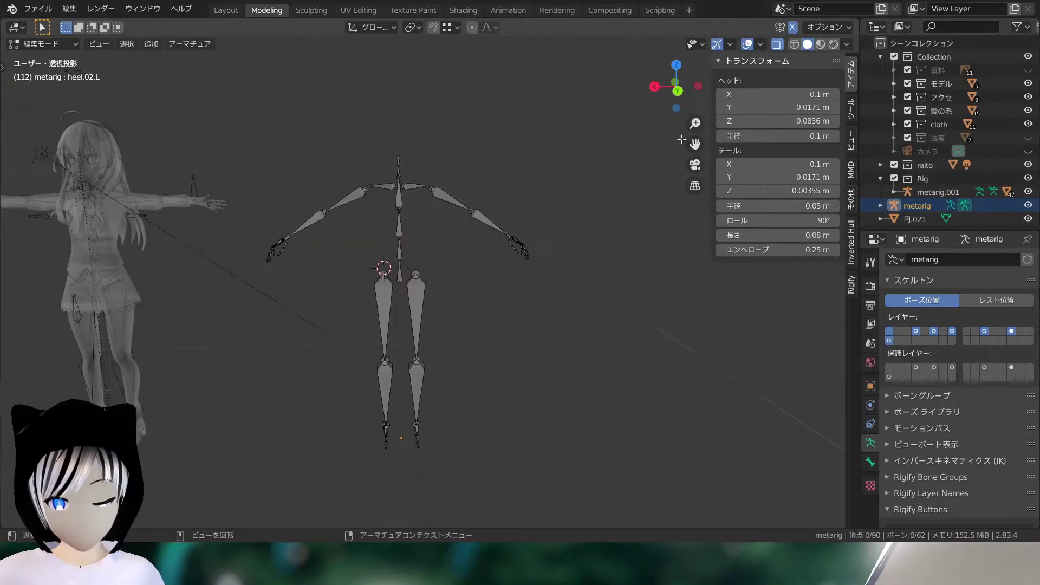
- Select the spine.005 bone from the back view
key("ctrl+KP_1")
scroll(520, 241, "up", 5)
left_click(487, 239)
scroll(551, 277, "down", 4)
middle_click_drag(551, 277, 319, 283)
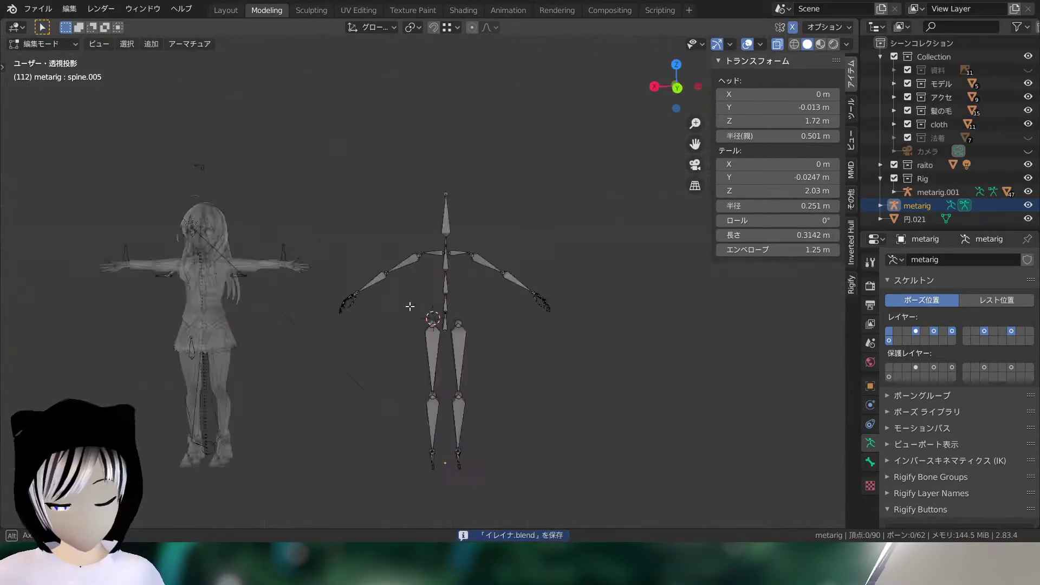
scroll(319, 283, "up", 2)
scroll(319, 283, "up", 3)
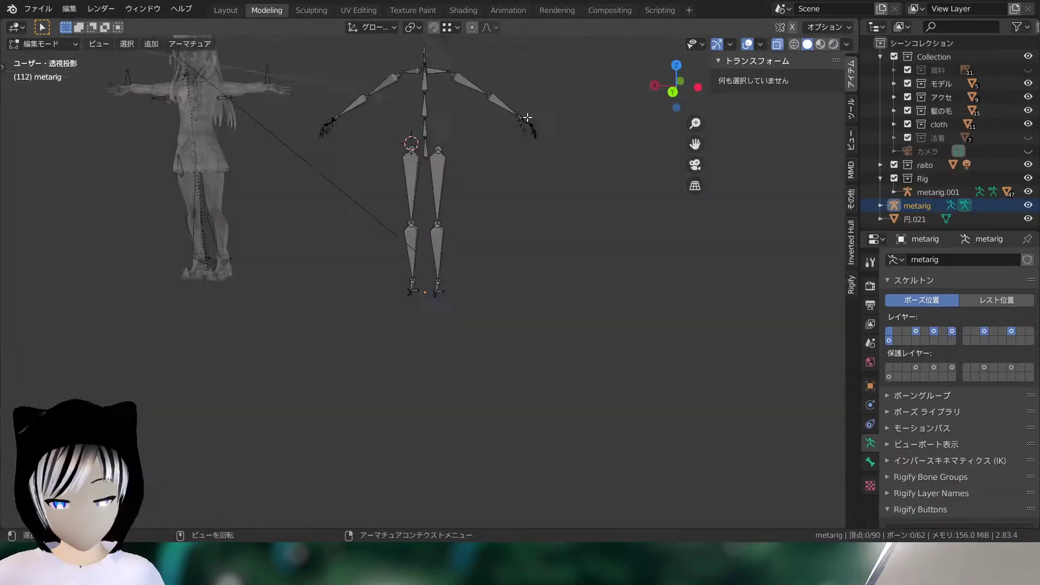
- Orbit to a side view of the foot and reselect heel.02.L
scroll(529, 116, "down", 3)
mouse_move(529, 116)
middle_mouse_down()
mouse_move(526, 202)
mouse_move(485, 193)
middle_mouse_up()
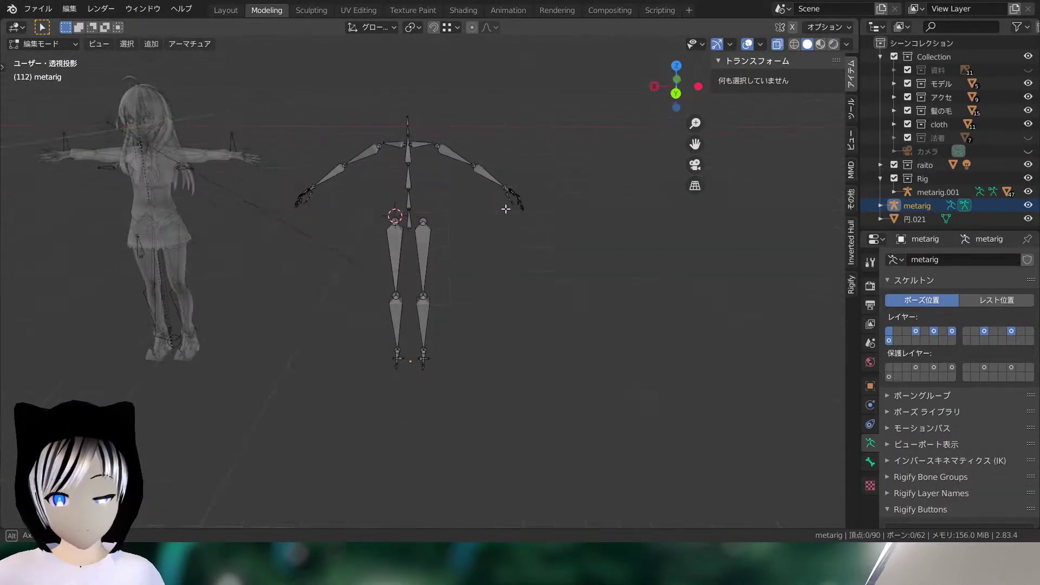
scroll(485, 193, "up", 2)
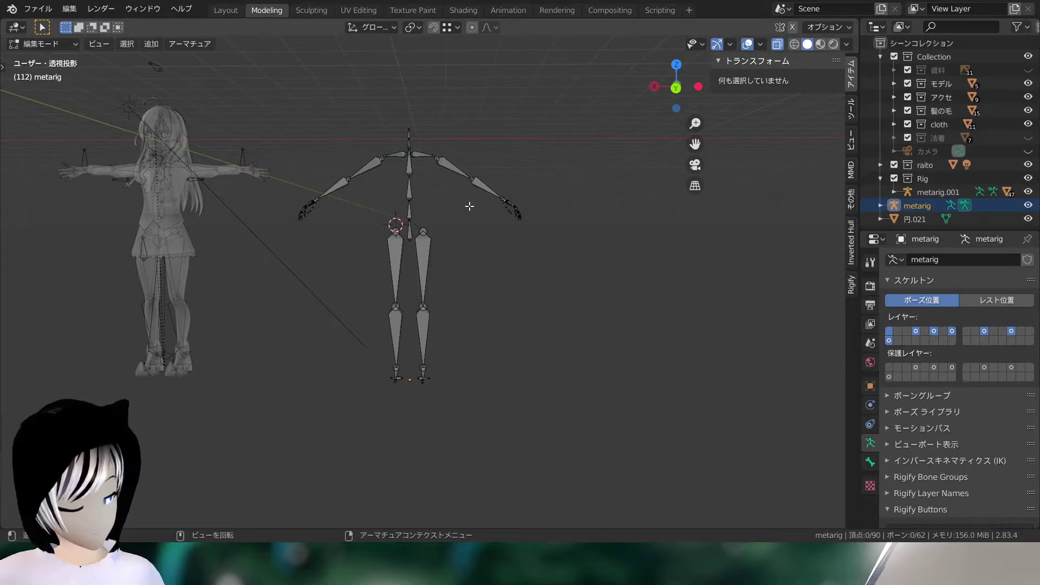
scroll(469, 206, "up", 2)
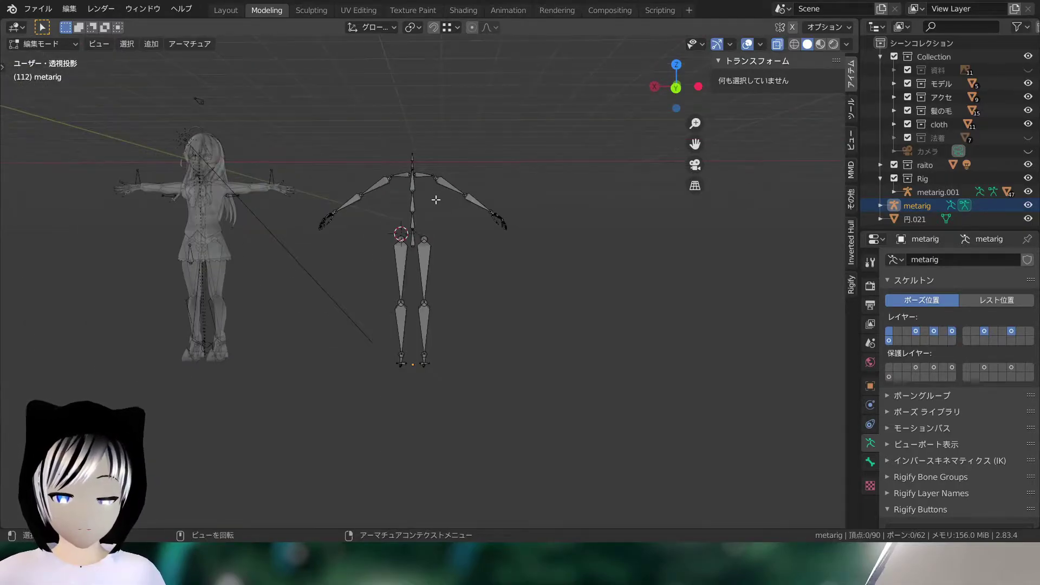
mouse_move(436, 200)
middle_mouse_down()
mouse_move(419, 263)
mouse_move(618, 355)
middle_mouse_up()
scroll(594, 232, "up", 5)
mouse_move(561, 205)
middle_mouse_down()
mouse_move(491, 238)
mouse_move(467, 304)
mouse_move(472, 270)
middle_mouse_up()
left_click(491, 238)
scroll(492, 238, "down", 3)
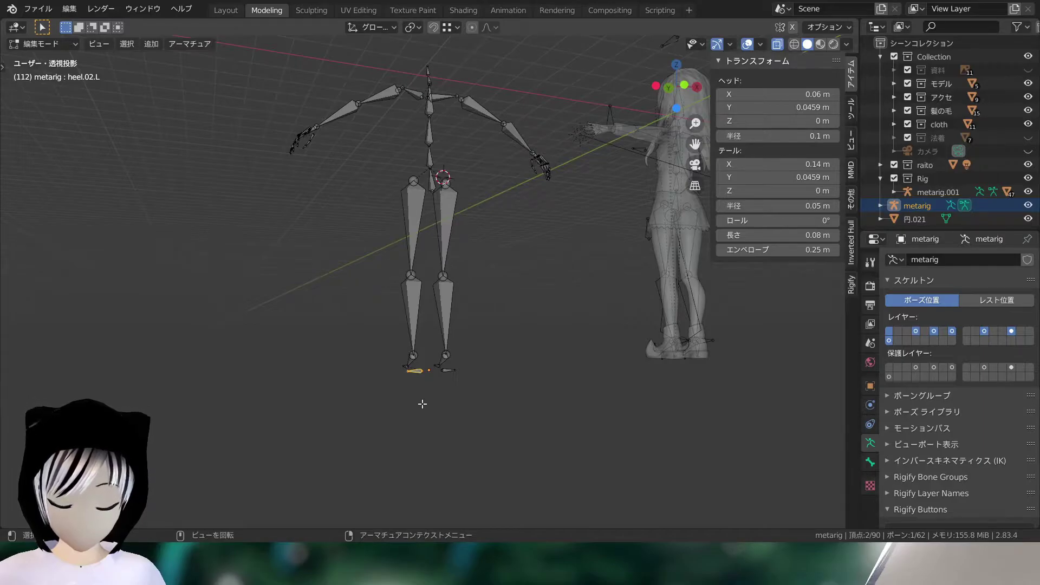
- Frame the feet from the front and rotate the heel.02.L bone to a 90° roll
scroll(422, 403, "up", 3)
middle_click_drag(422, 404, 420, 263, "shift")
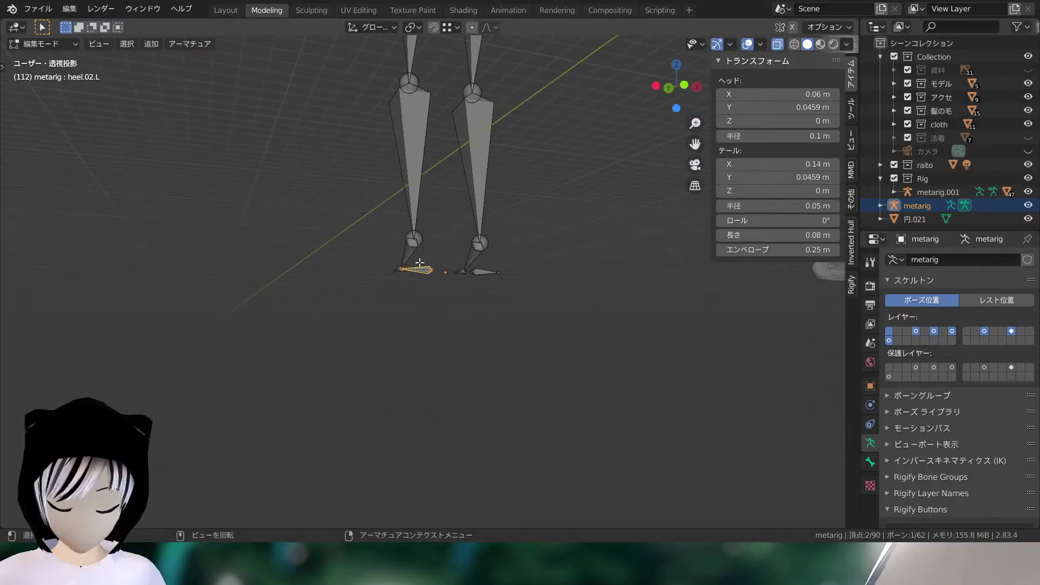
left_click(684, 84)
scroll(514, 174, "up", 3)
key("r")
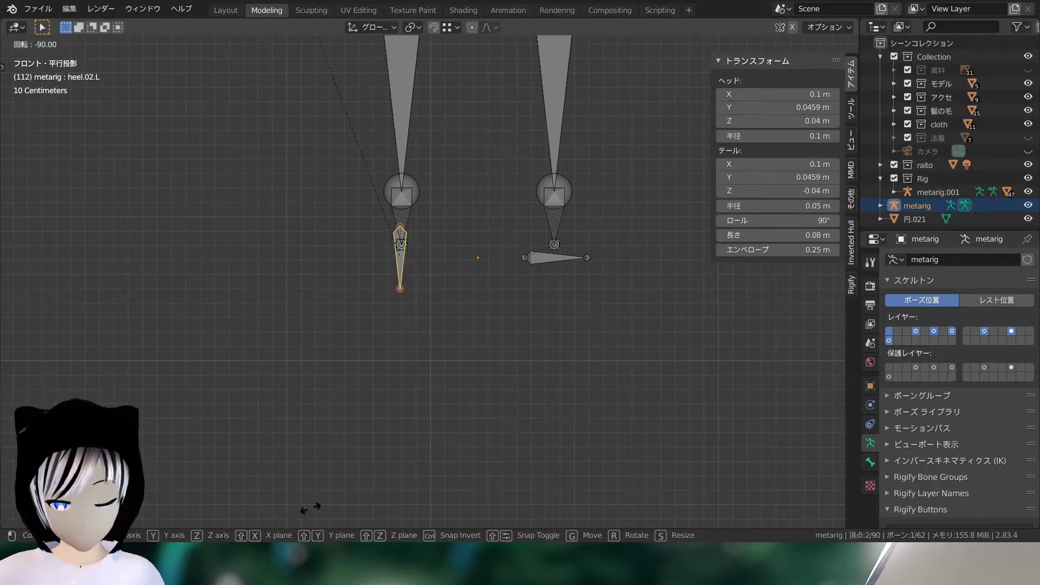
key("Escape")
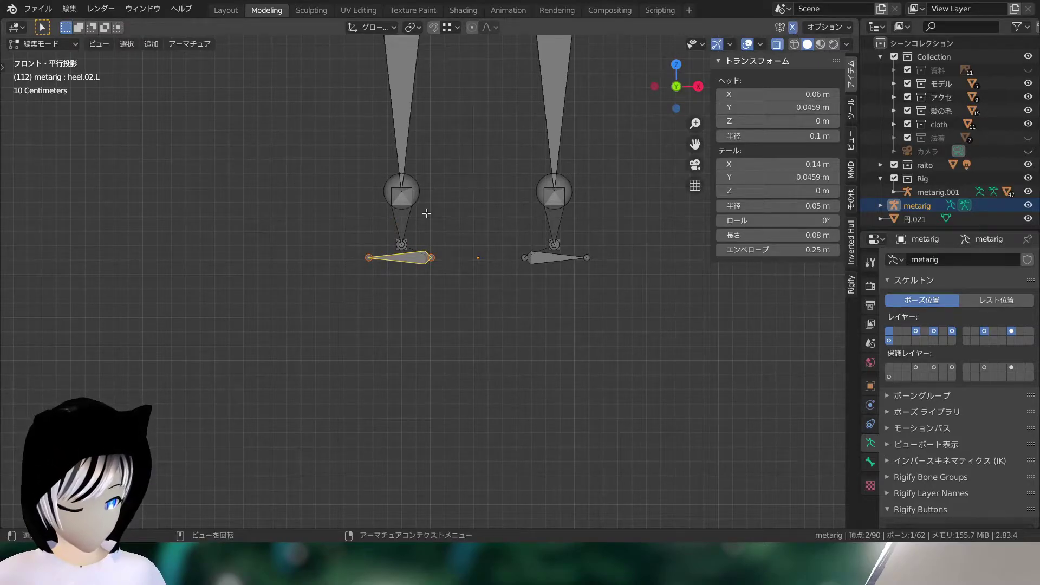
key("r")
key("Escape")
key("r")
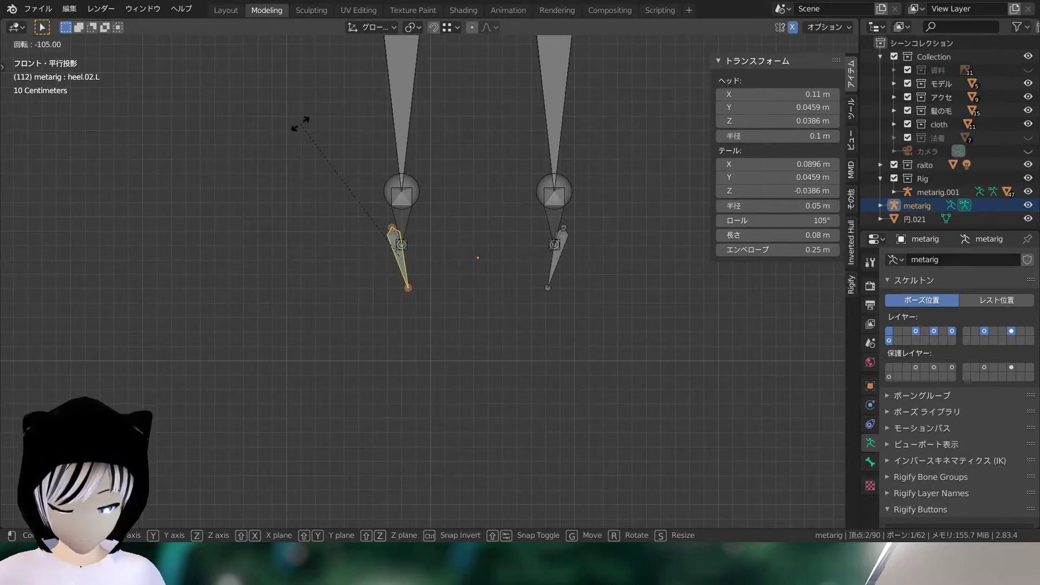
left_click(355, 142)
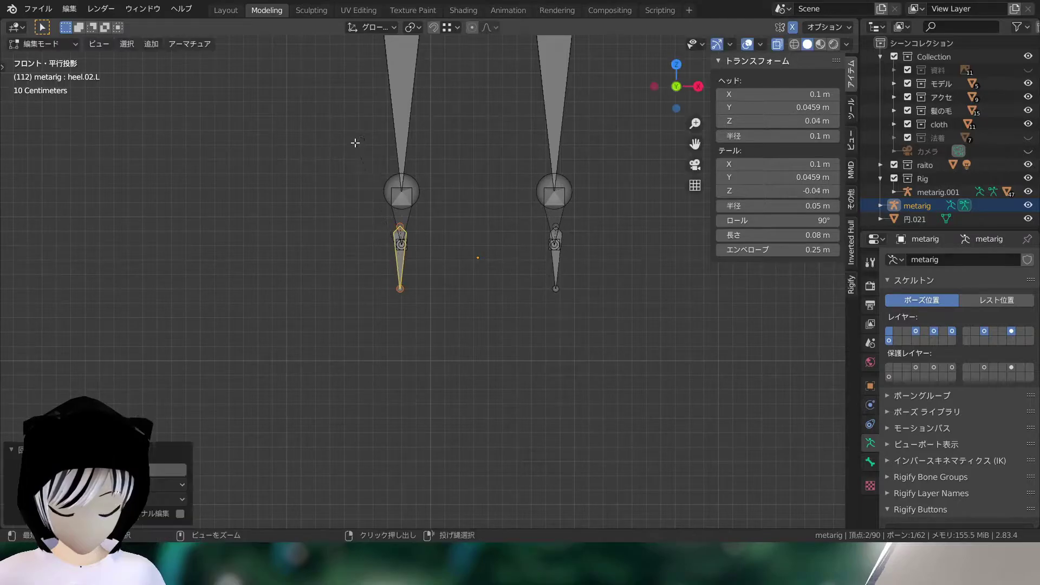
- In the left side view, move heel.02.L down beneath the boot heel
mouse_move(383, 214)
middle_mouse_down()
mouse_move(539, 213)
mouse_move(685, 86)
middle_mouse_up()
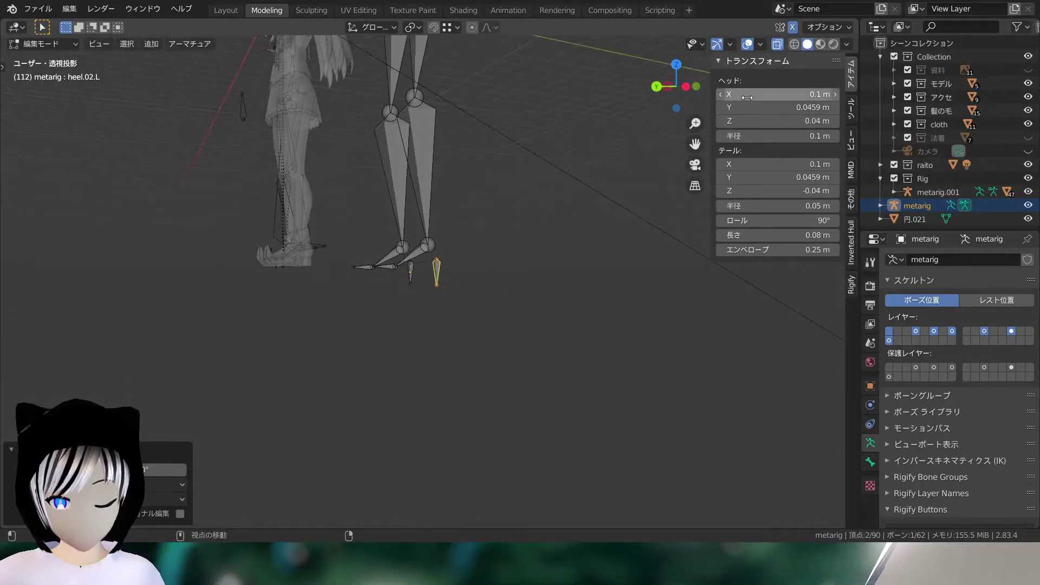
left_click(685, 86)
key("g")
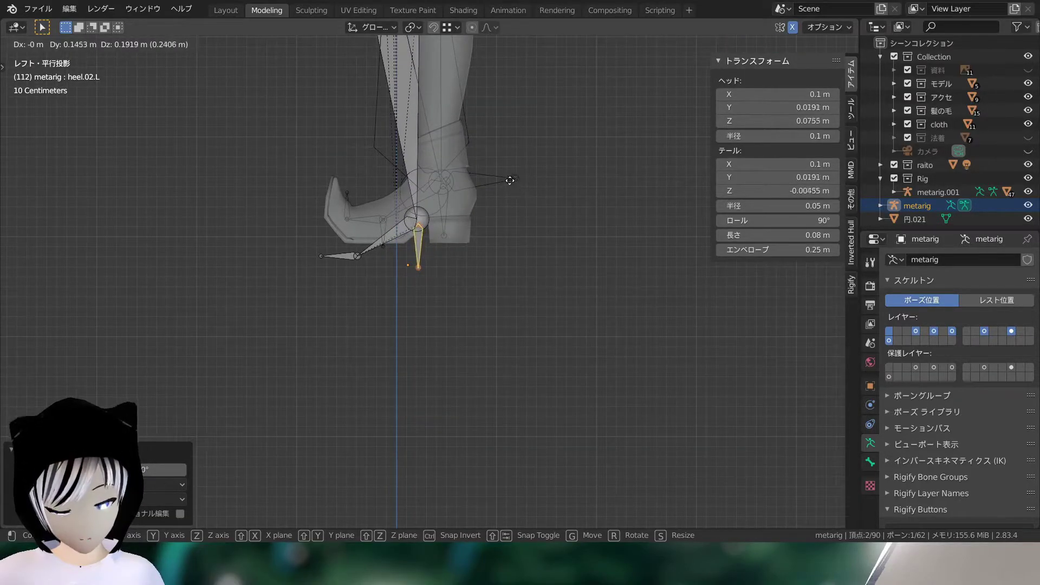
left_click(497, 163)
scroll(497, 163, "up", 4)
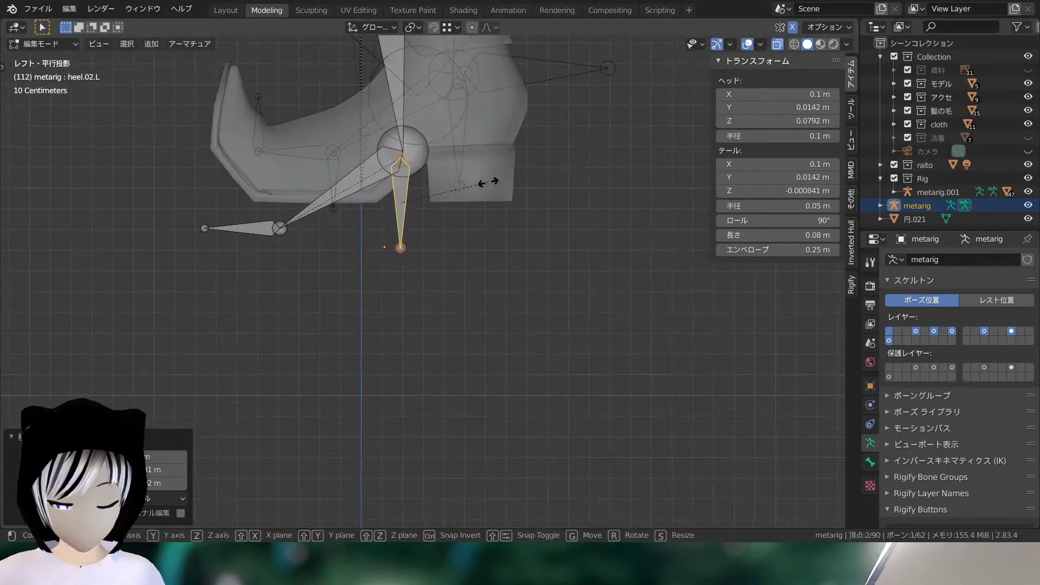
key("s")
key("Escape")
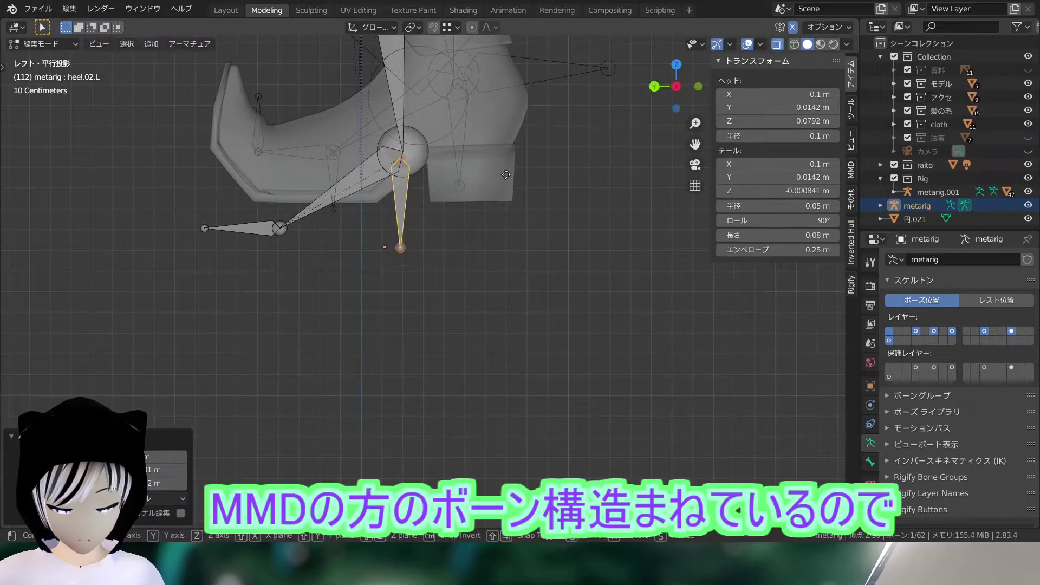
key("g")
left_click(534, 129)
- Orbit back to a front view of the whole armature to check the heel placement
scroll(536, 268, "down", 5)
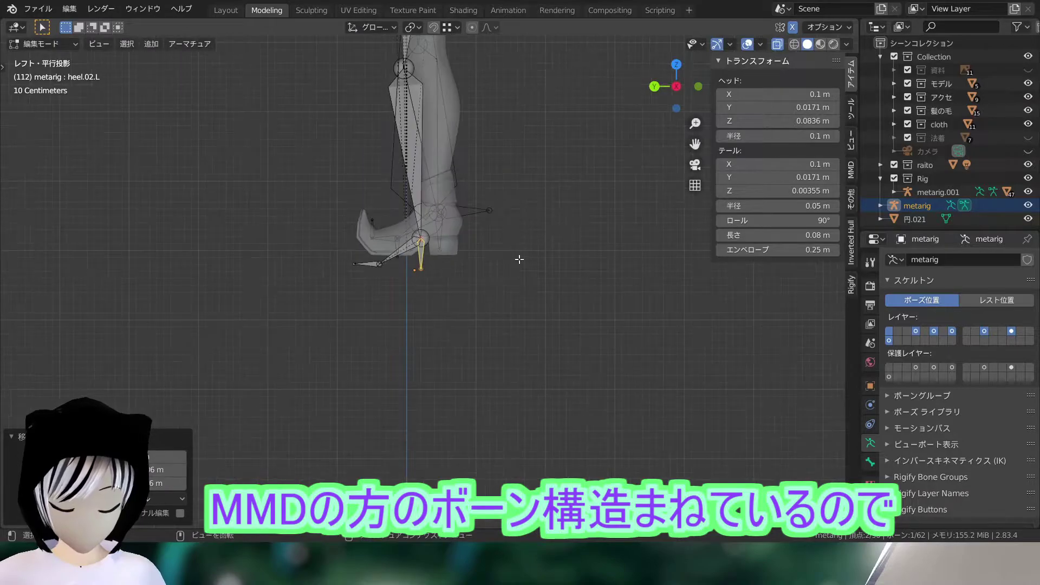
mouse_move(536, 268)
middle_mouse_down()
mouse_move(489, 321)
mouse_move(554, 332)
middle_mouse_up()
scroll(553, 332, "down", 4)
mouse_move(476, 251)
middle_mouse_down()
mouse_move(383, 279)
mouse_move(383, 325)
mouse_move(406, 197)
mouse_move(489, 262)
mouse_move(538, 249)
middle_mouse_up()
scroll(370, 291, "up", 2)
scroll(369, 291, "down", 2)
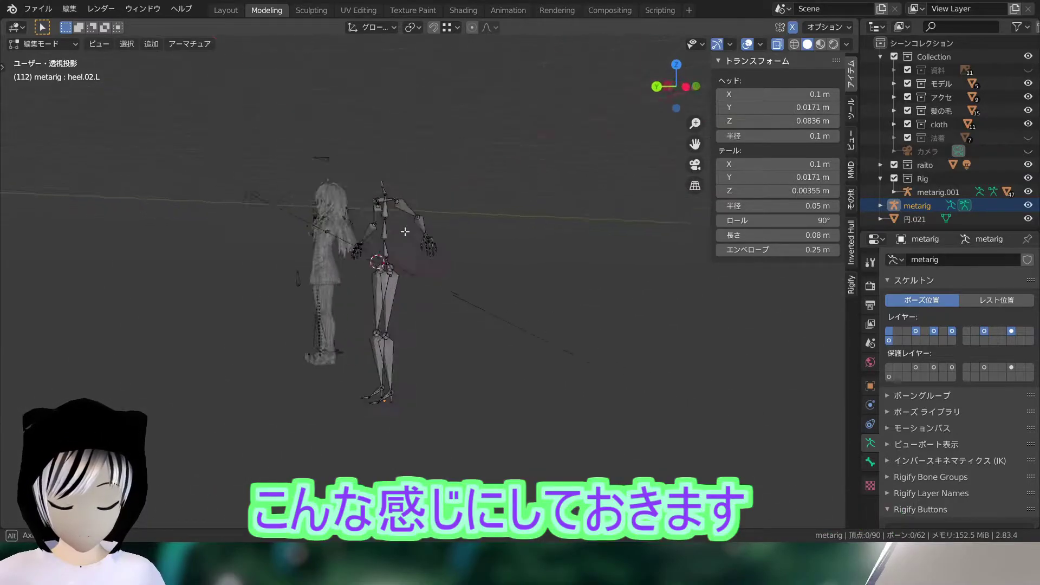
- Check the rig from the back view and select the head of spine.005
scroll(538, 249, "up", 3)
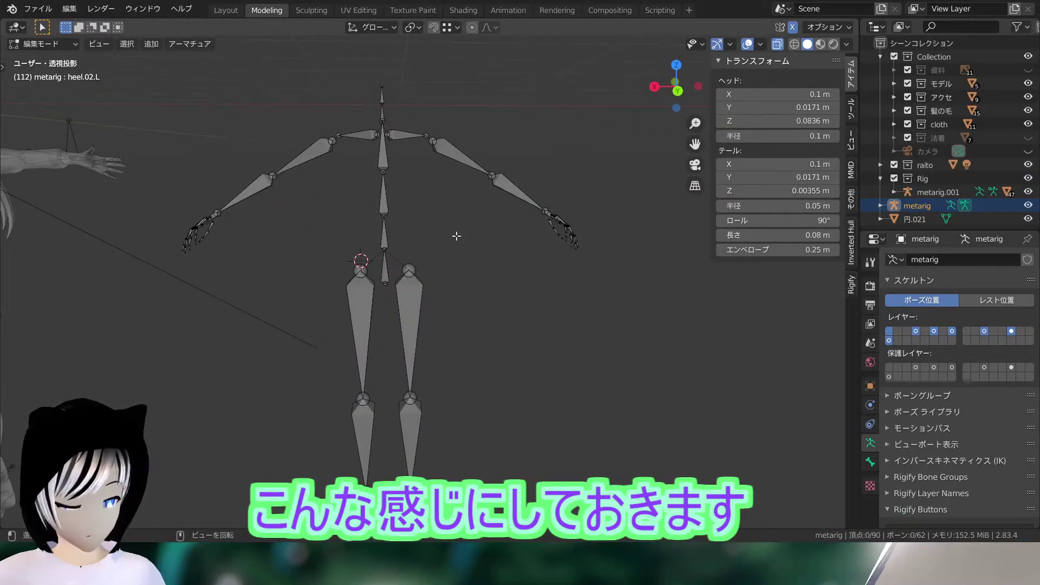
scroll(476, 229, "up", 2)
scroll(476, 228, "down", 2)
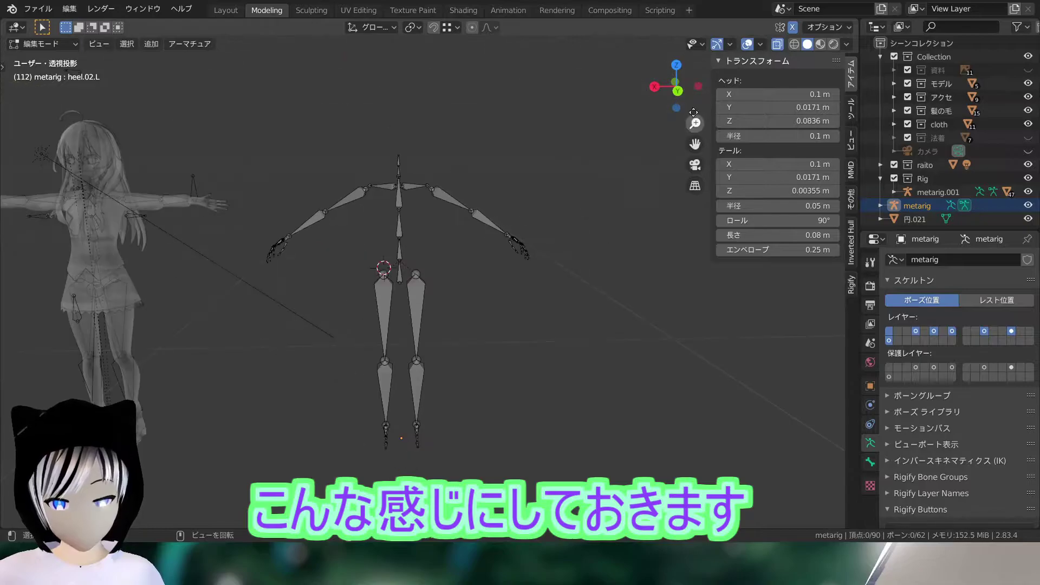
key("ctrl+KP_1")
scroll(482, 216, "down", 1)
left_click(490, 238)
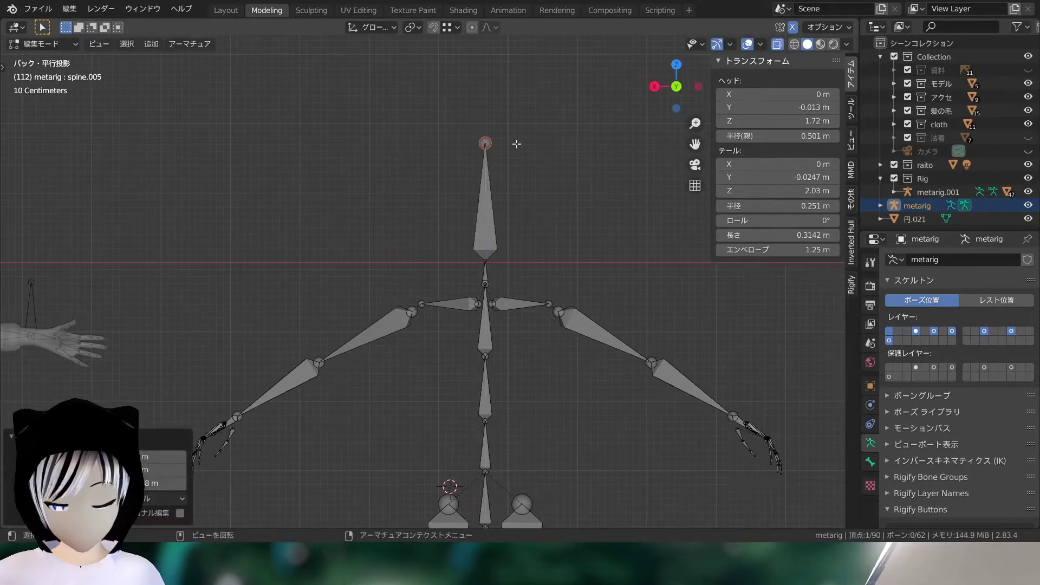
scroll(491, 238, "down", 3)
mouse_move(492, 239)
middle_mouse_down()
mouse_move(549, 277)
mouse_move(398, 291)
mouse_move(548, 287)
mouse_move(377, 292)
middle_mouse_up()
- Deselect all bones and save イレイナ.blend
key("alt+a")
key("ctrl+s")
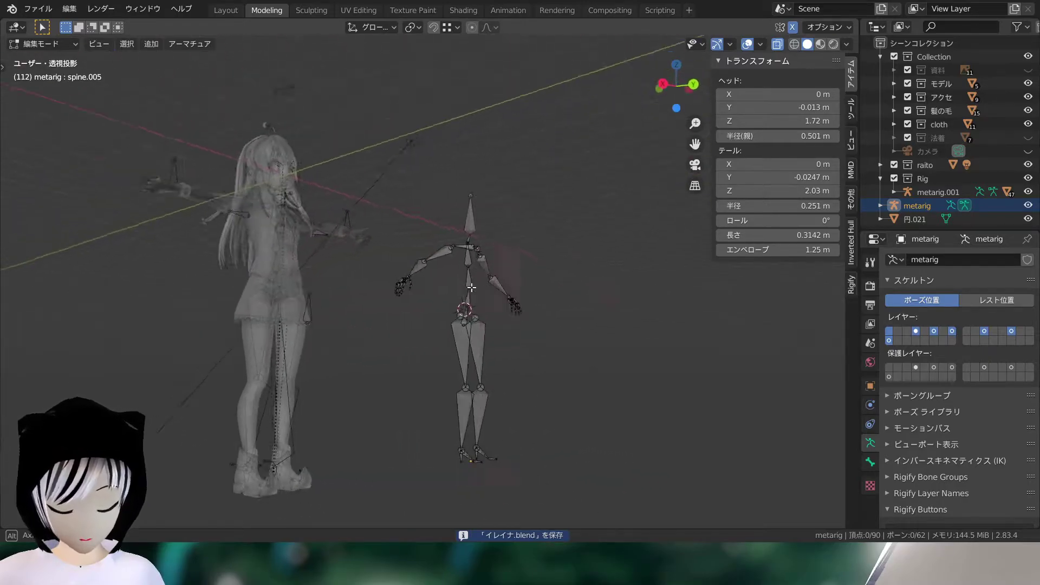
scroll(345, 281, "up", 2)
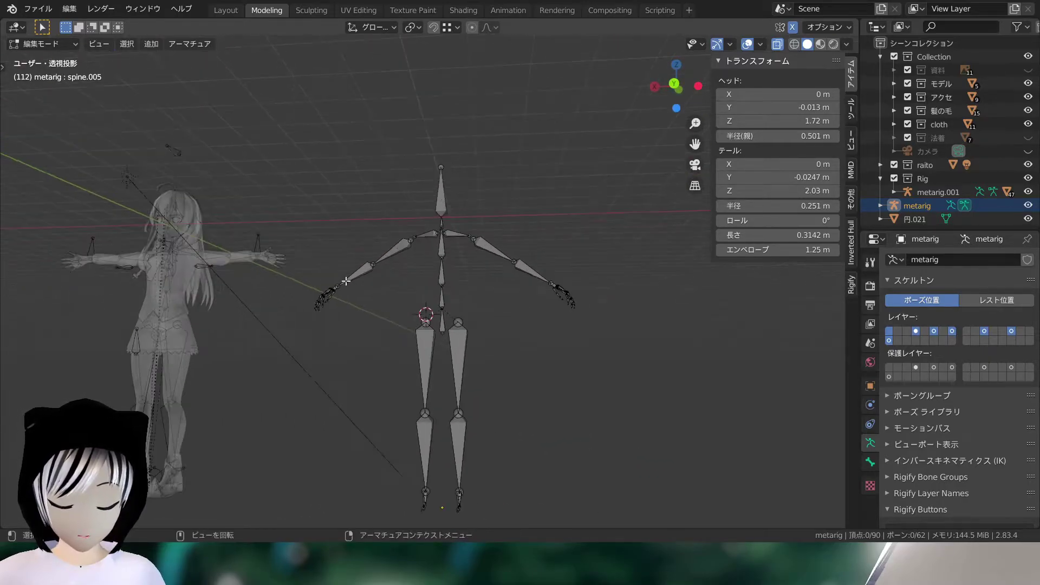
- Turn off X-ray with Alt+Z and centre the textured character in the viewport
key("alt+z")
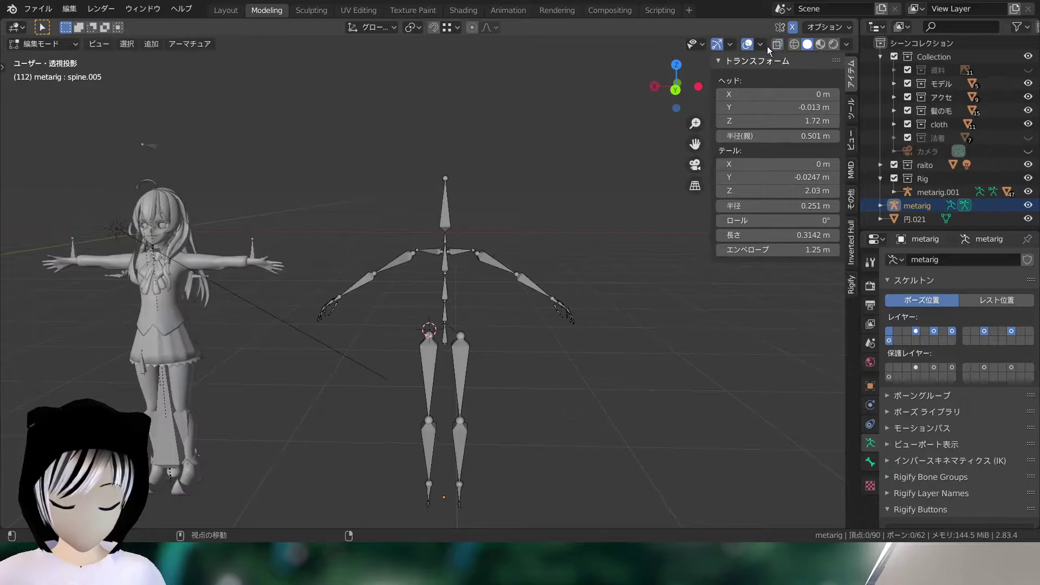
middle_click_drag(336, 280, 521, 255, "shift")
scroll(521, 255, "down", 3)
scroll(521, 255, "up", 3)
scroll(522, 255, "down", 4)
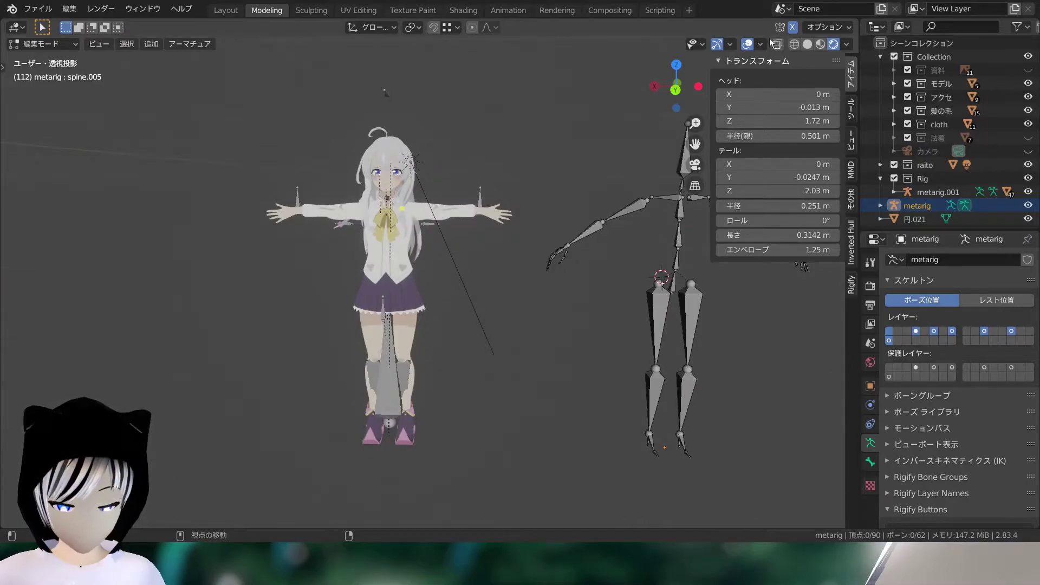
scroll(529, 216, "up", 2)
scroll(487, 222, "down", 2)
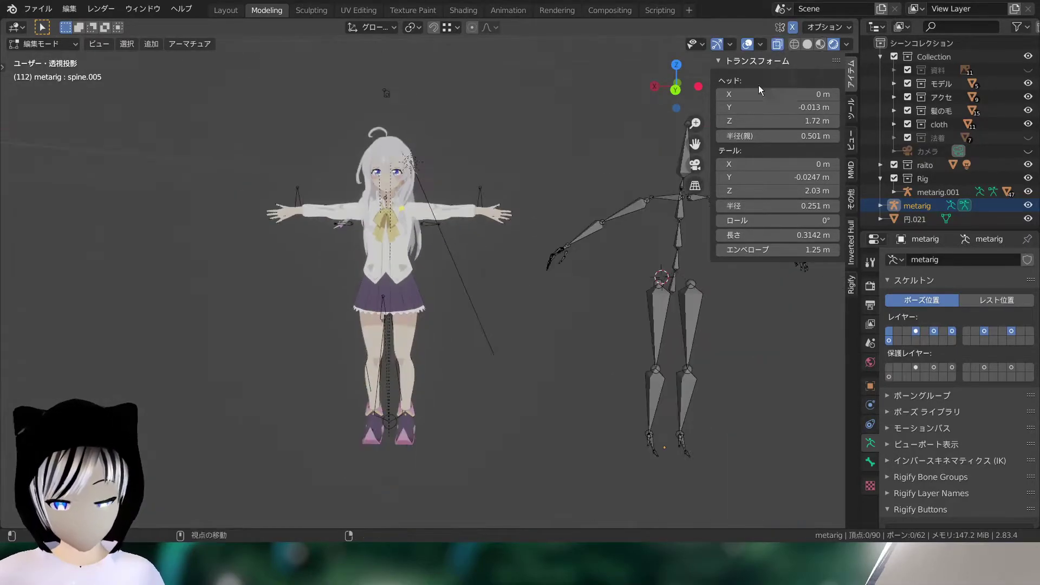
scroll(453, 229, "up", 2)
scroll(454, 230, "down", 1)
- Switch to the Layout workspace and level the view on the character
left_click(226, 10)
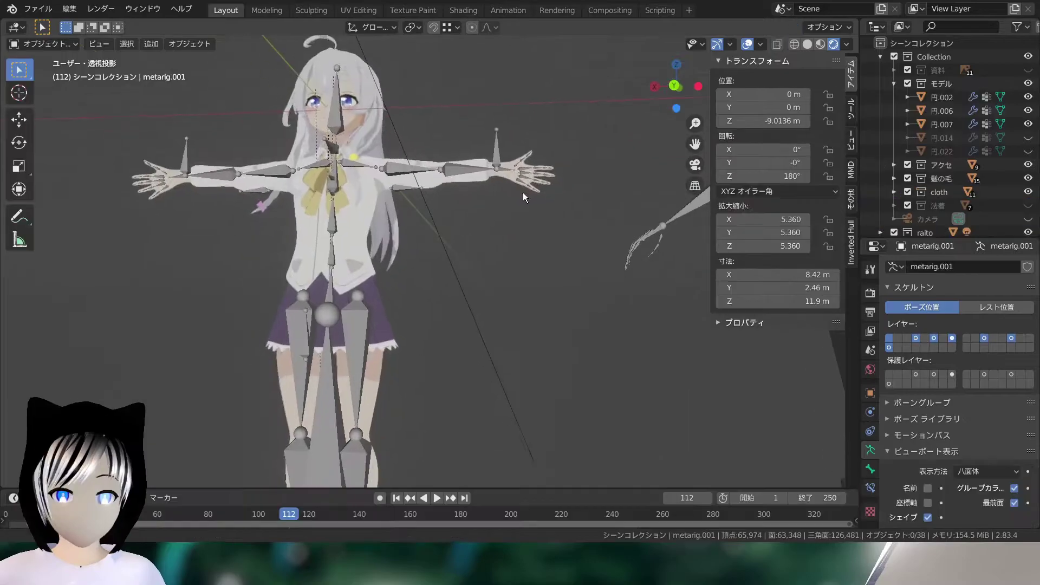
middle_click_drag(476, 230, 476, 248)
scroll(478, 245, "down", 2)
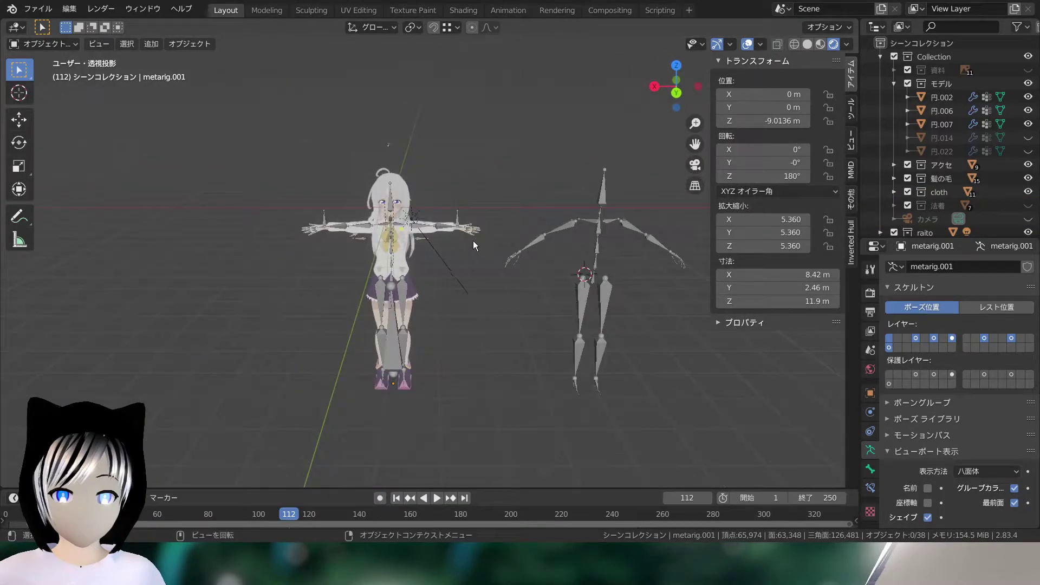
scroll(420, 272, "up", 2)
scroll(418, 268, "up", 2)
middle_click_drag(411, 268, 243, 241)
- Select the standalone metarig armature object beside the character
scroll(409, 260, "down", 2)
scroll(398, 248, "up", 2)
scroll(243, 241, "down", 1)
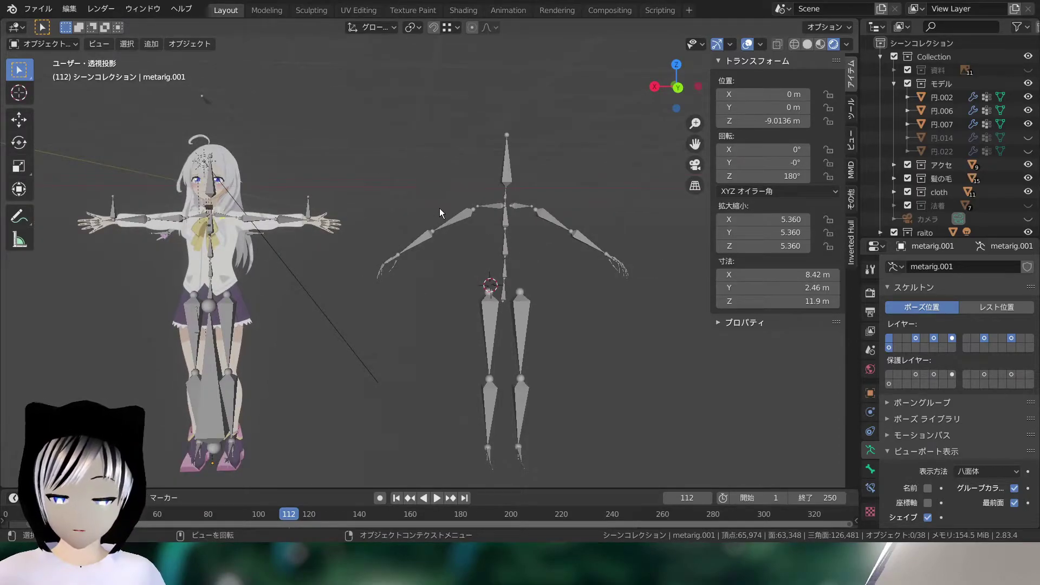
scroll(432, 222, "up", 1)
scroll(449, 203, "up", 2)
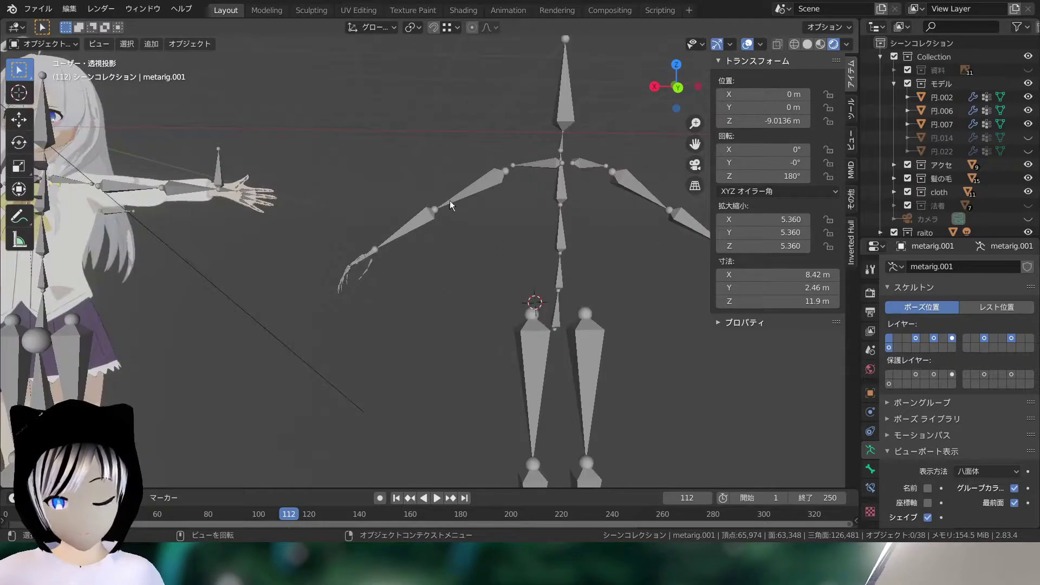
left_click(469, 180)
scroll(402, 249, "down", 2)
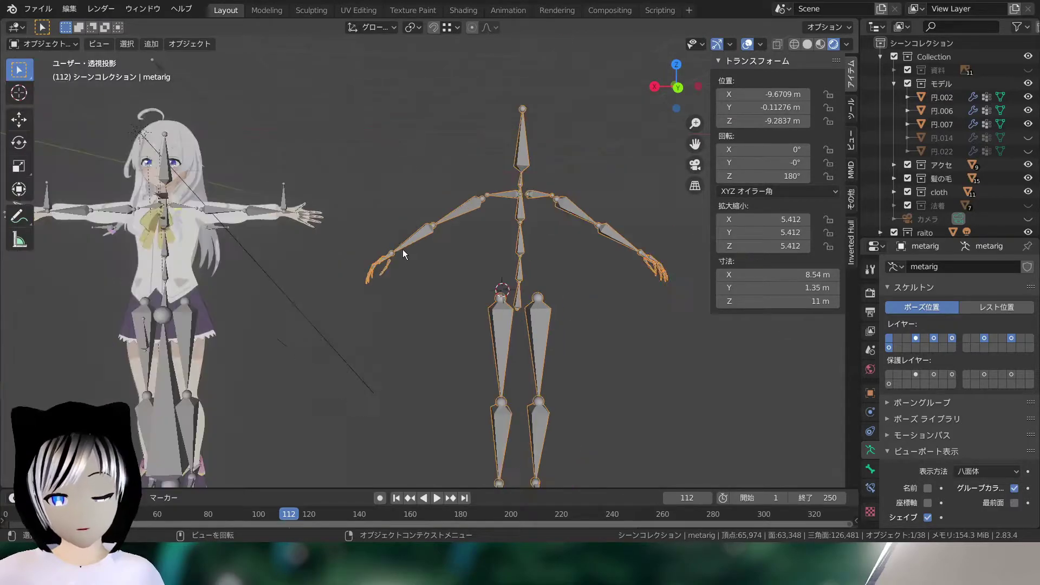
middle_click_drag(216, 237, 469, 262, "shift")
scroll(376, 254, "up", 2)
scroll(469, 262, "down", 1)
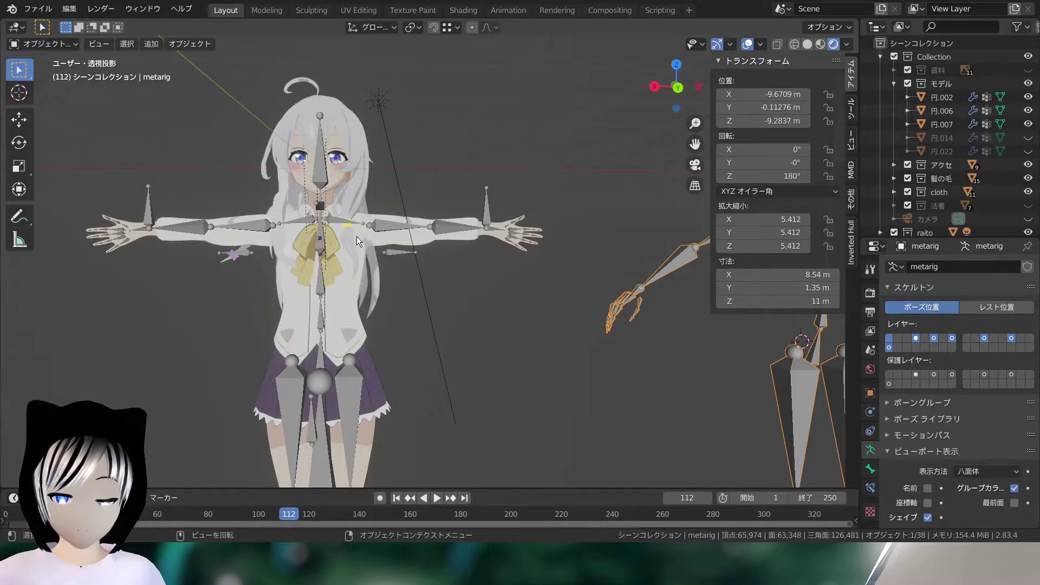
scroll(429, 244, "down", 5)
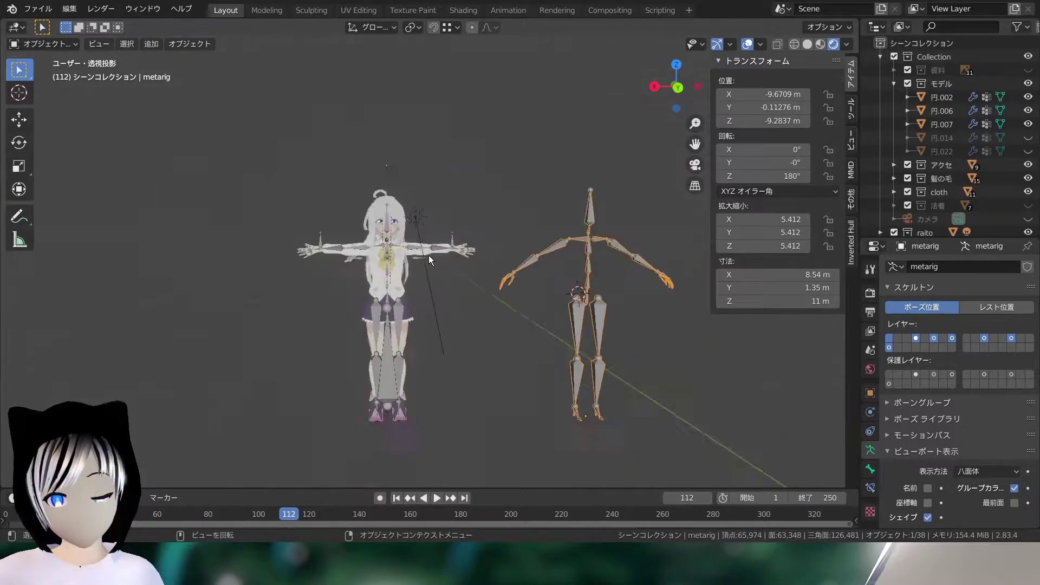
scroll(411, 251, "up", 5)
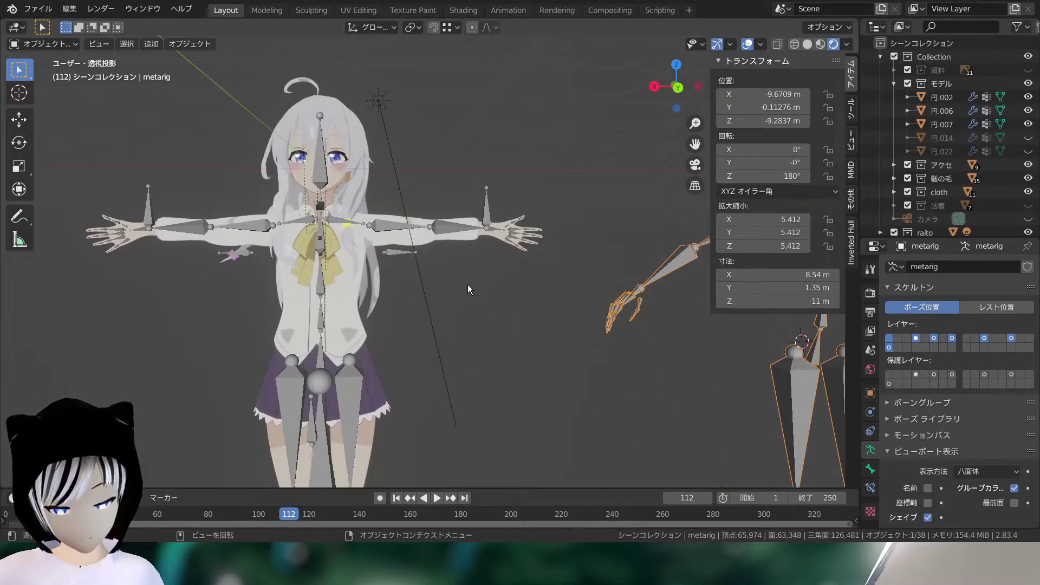
mouse_move(456, 288)
middle_mouse_down()
mouse_move(294, 295)
mouse_move(434, 241)
mouse_move(239, 240)
mouse_move(288, 206)
mouse_move(453, 197)
mouse_move(466, 206)
mouse_move(434, 261)
middle_mouse_up()
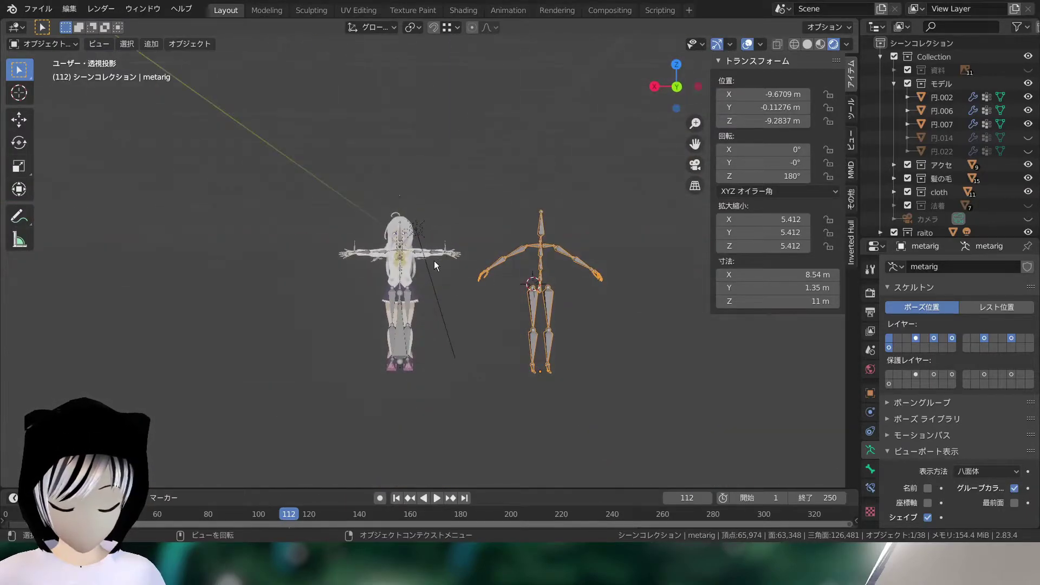
scroll(427, 265, "up", 4)
scroll(421, 269, "up", 1)
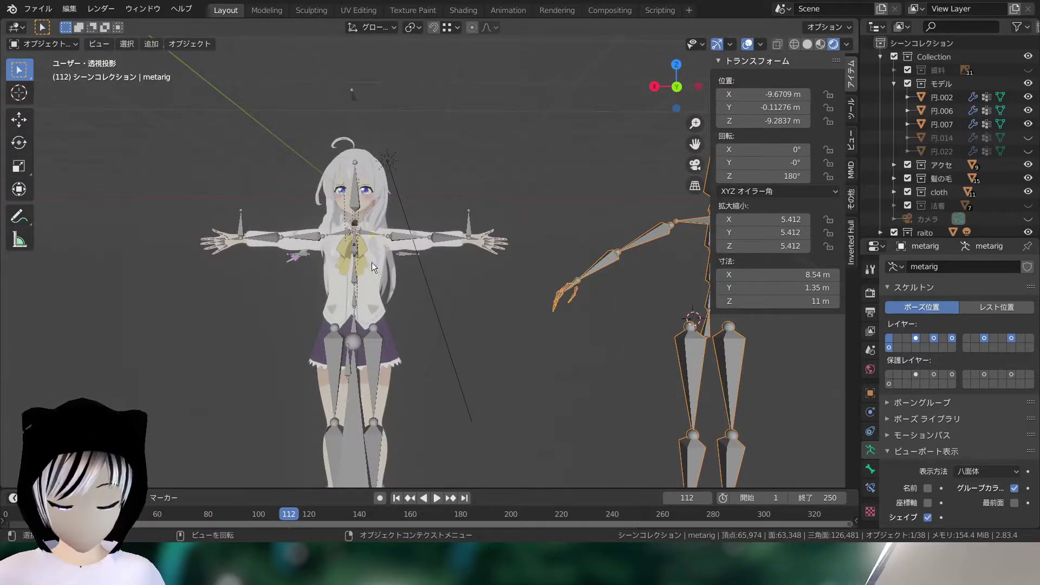
scroll(379, 229, "down", 4)
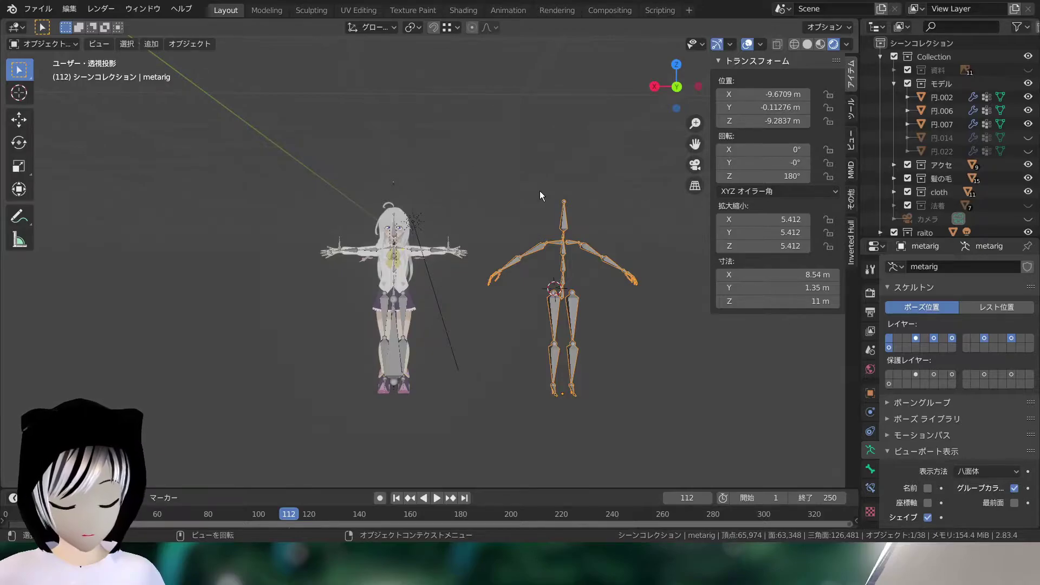
scroll(430, 260, "up", 5)
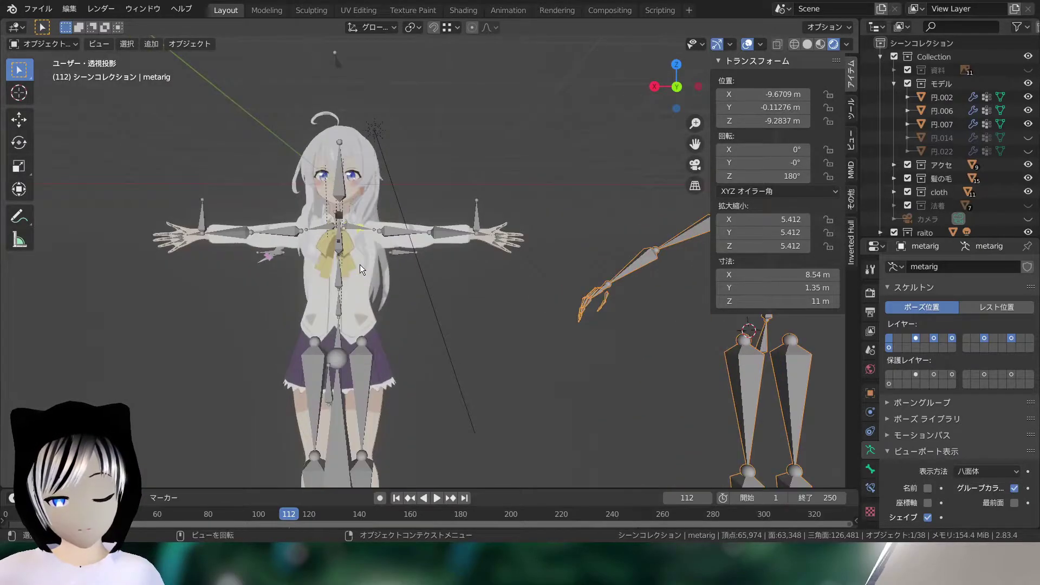
scroll(359, 264, "down", 1)
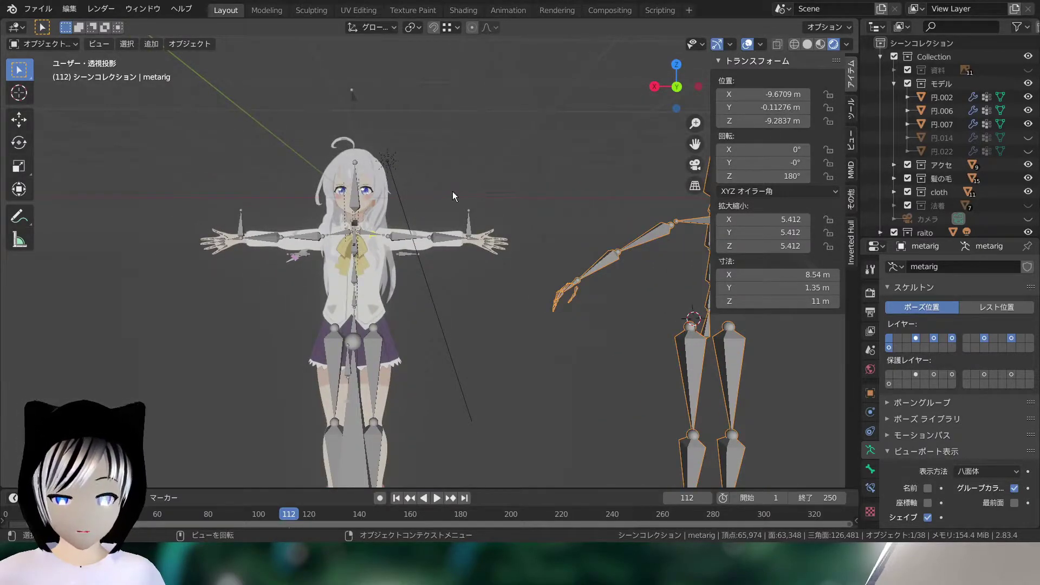
scroll(612, 223, "down", 5)
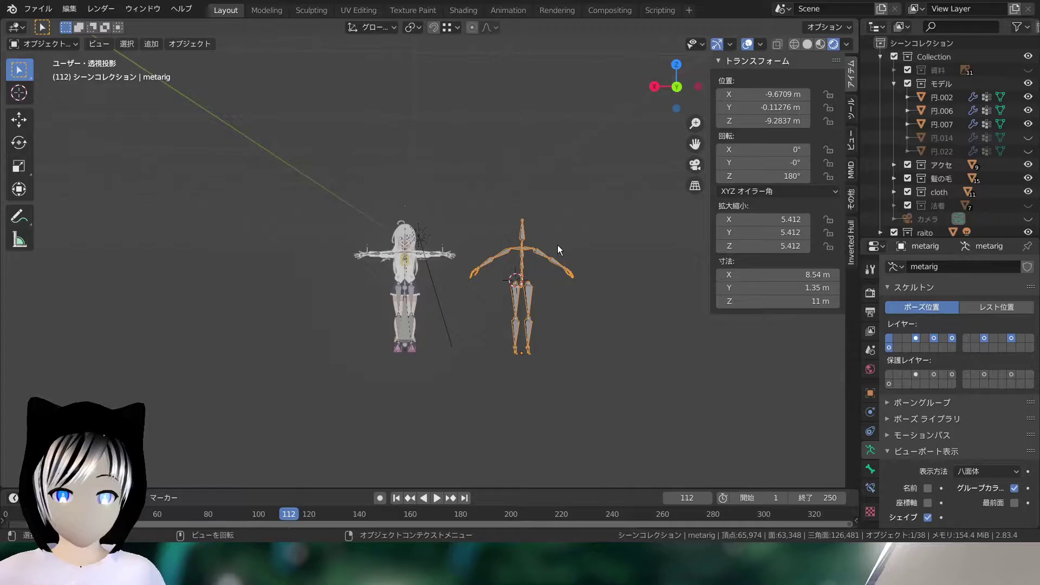
scroll(557, 244, "up", 1)
scroll(461, 222, "up", 2)
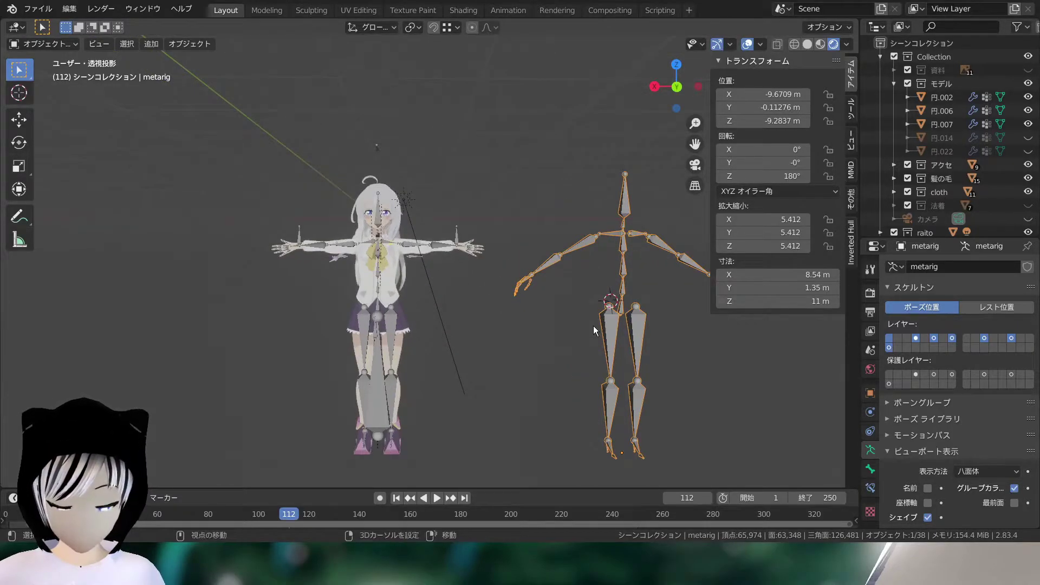
middle_click_drag(592, 326, 441, 257, "shift")
scroll(440, 257, "up", 1)
scroll(441, 255, "up", 1)
scroll(433, 252, "down", 1)
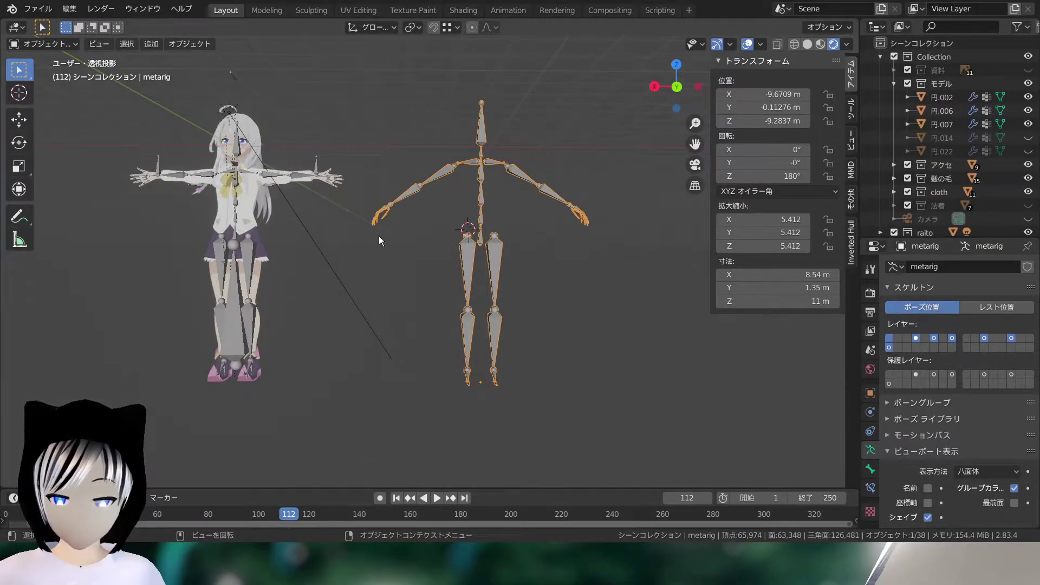
scroll(371, 234, "down", 1)
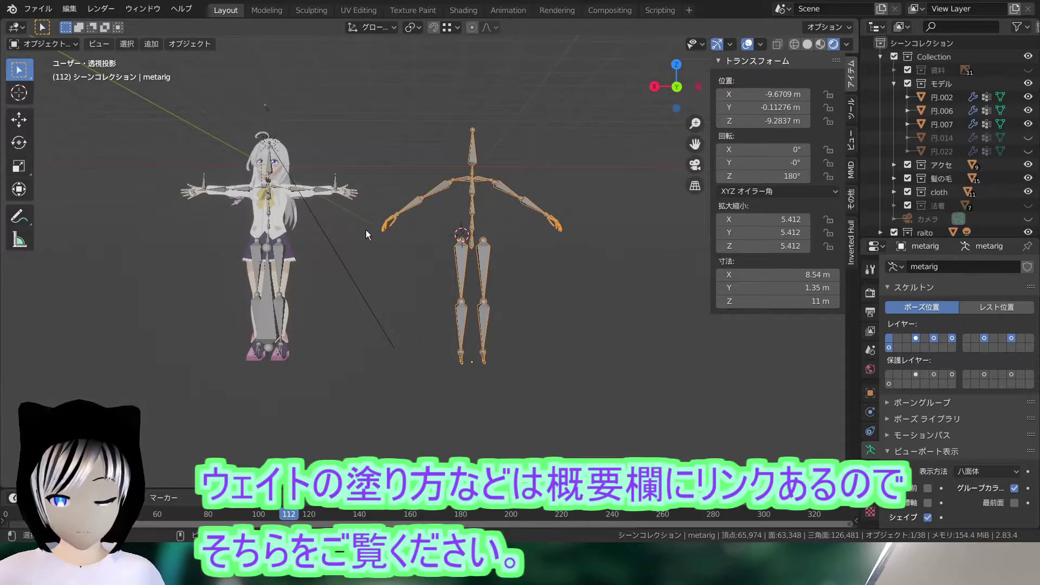
scroll(429, 255, "up", 2)
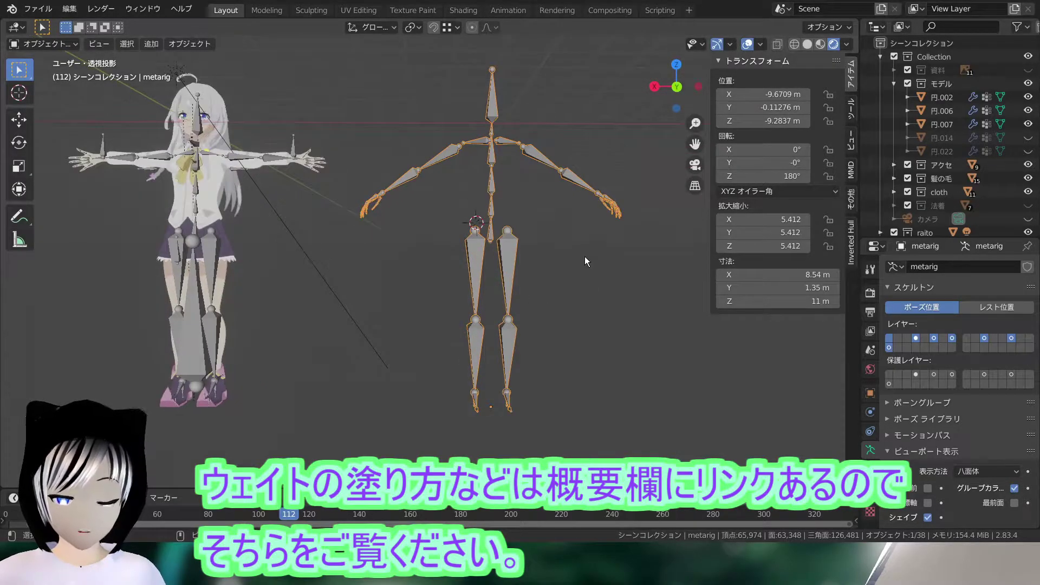
scroll(510, 233, "down", 1)
scroll(503, 276, "down", 1)
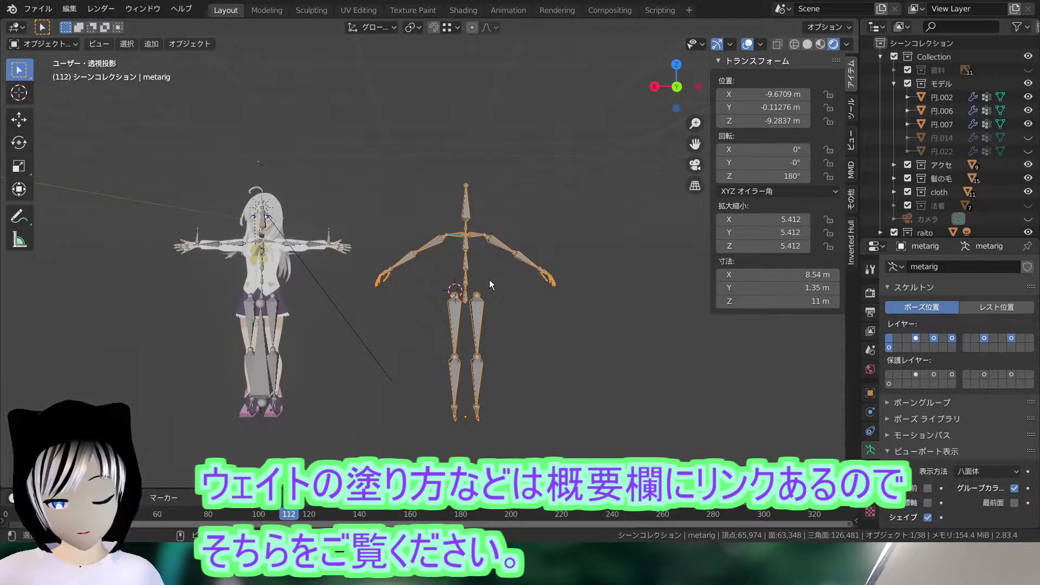
scroll(483, 281, "up", 1)
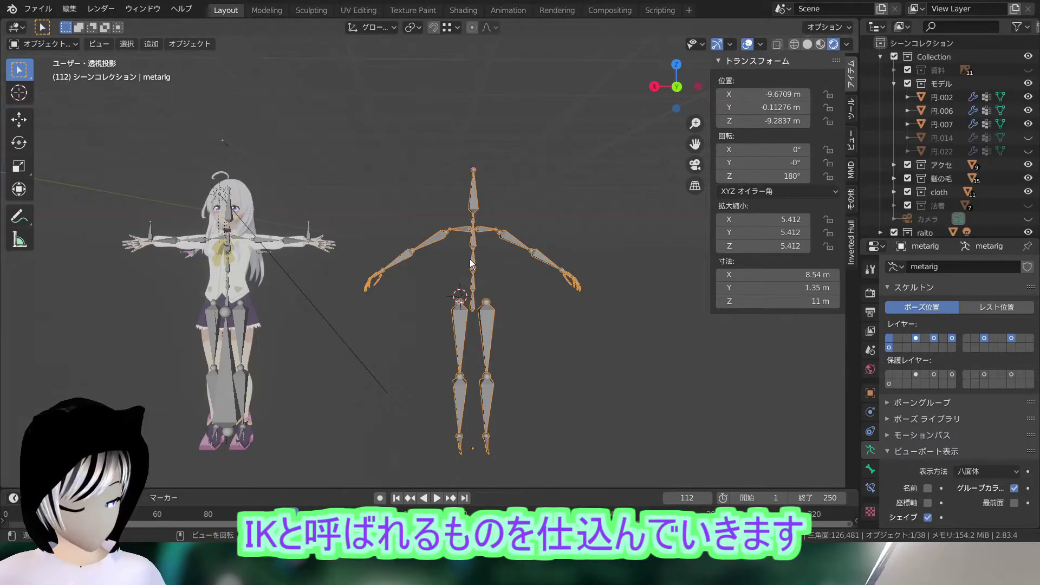
left_click(870, 489)
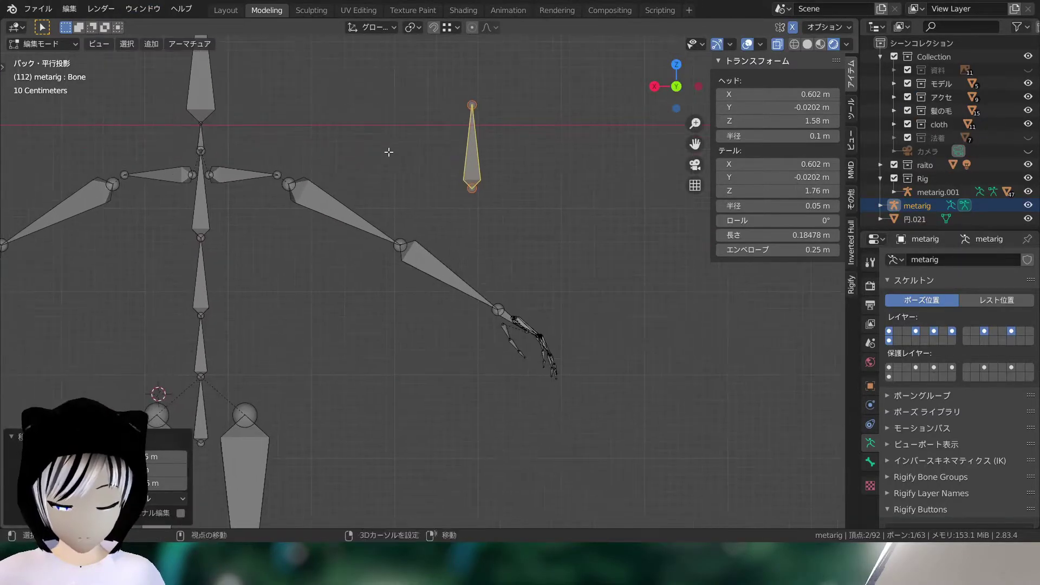
- Scale the bone named Bone down to a smaller size
key("s")
left_click(526, 194)
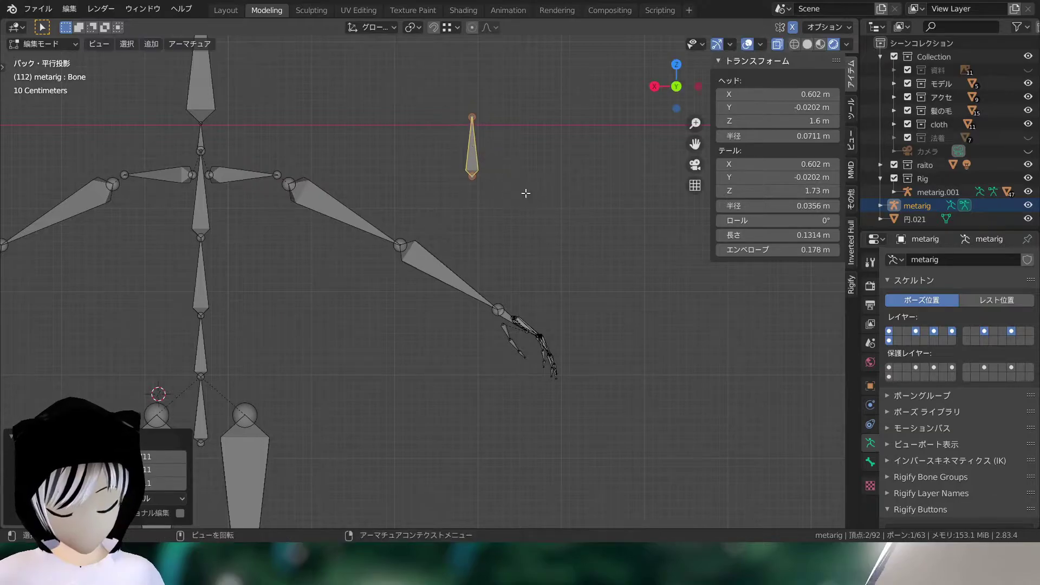
key("g")
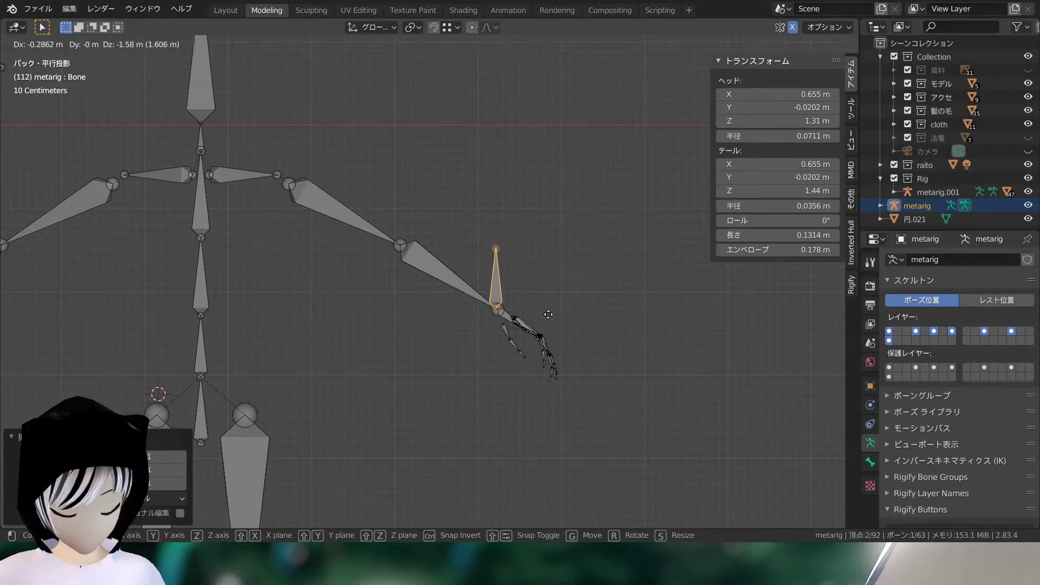
left_click(515, 293)
- In Left ortho view close on the foot, rotate Bone by 90° to lie horizontal
middle_click_drag(514, 293, 286, 207)
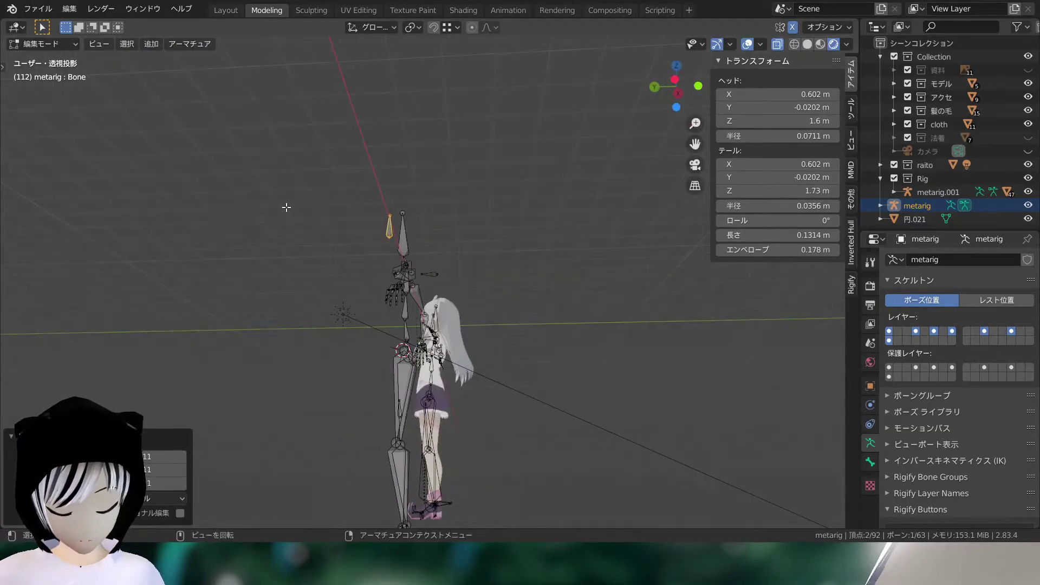
left_click(675, 80)
scroll(576, 163, "up", 4)
middle_click_drag(576, 162, 550, 148, "shift")
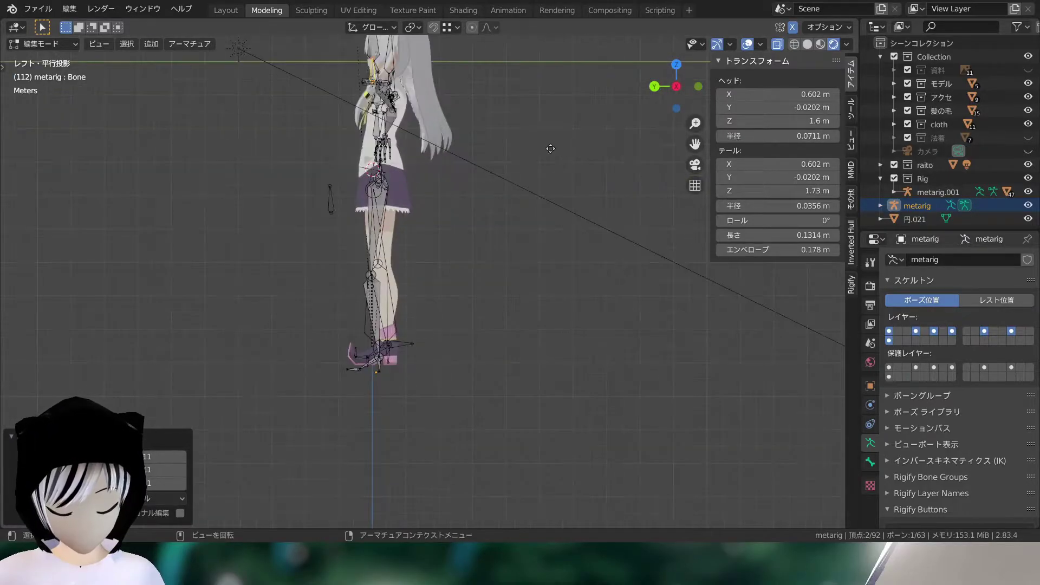
middle_click_drag(576, 395, 608, 227, "shift")
scroll(576, 297, "up", 3)
scroll(549, 269, "up", 3)
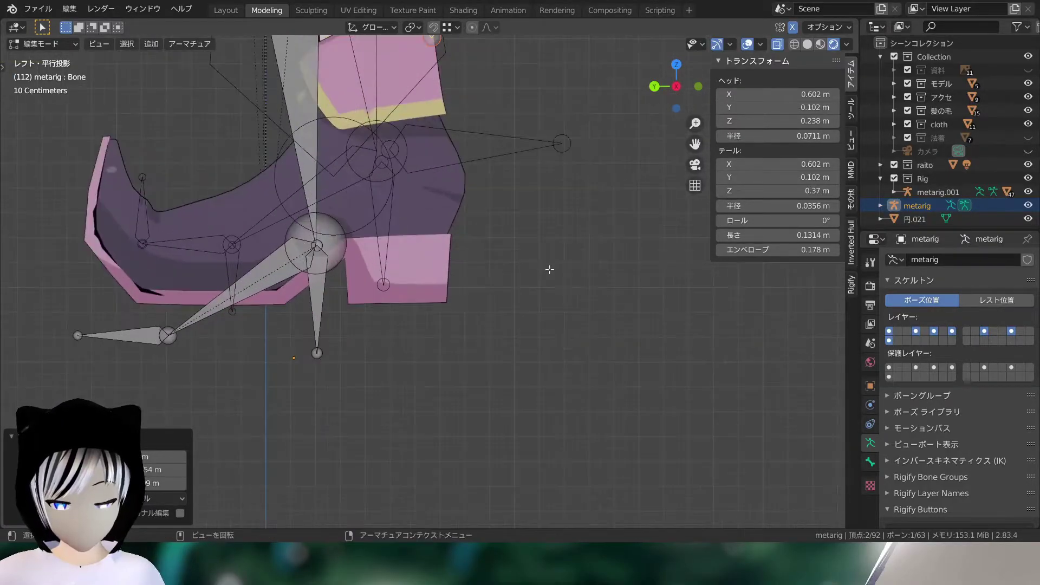
key("r")
scroll(422, 246, "down", 5)
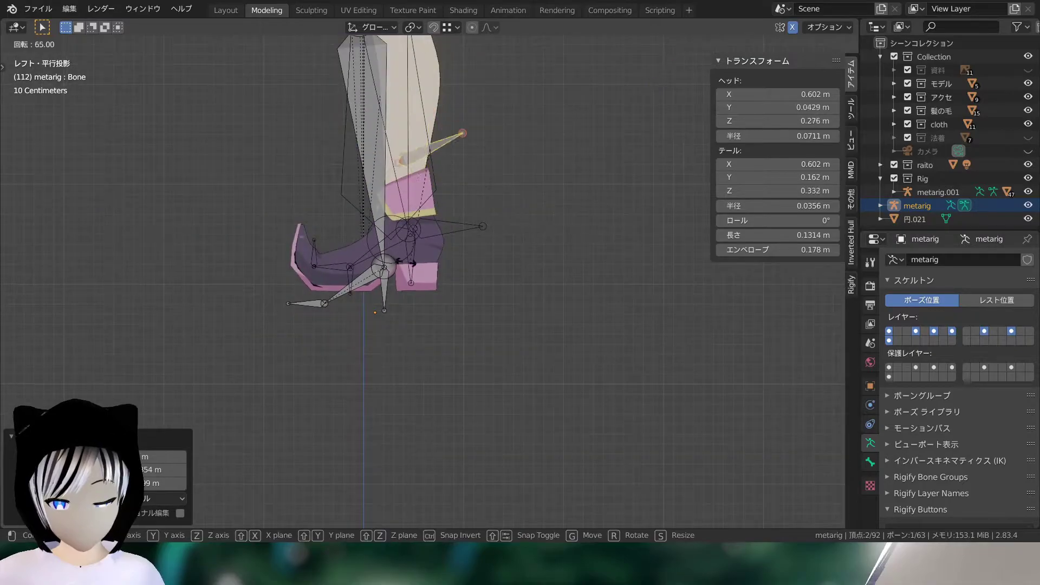
type("90")
key("Return")
- Move Bone down so it lies level at the heel behind the foot
key("g")
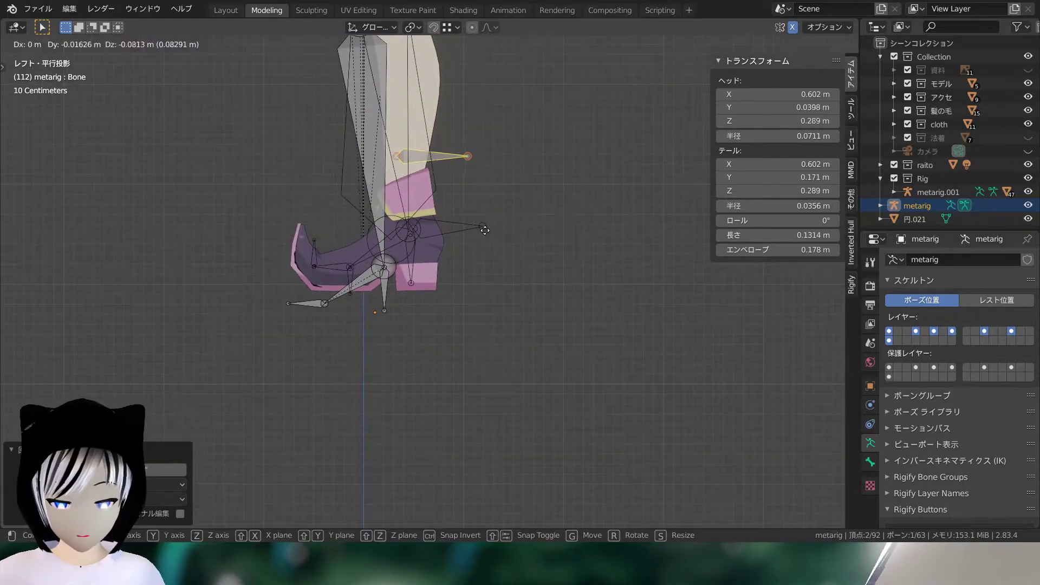
left_click(457, 320)
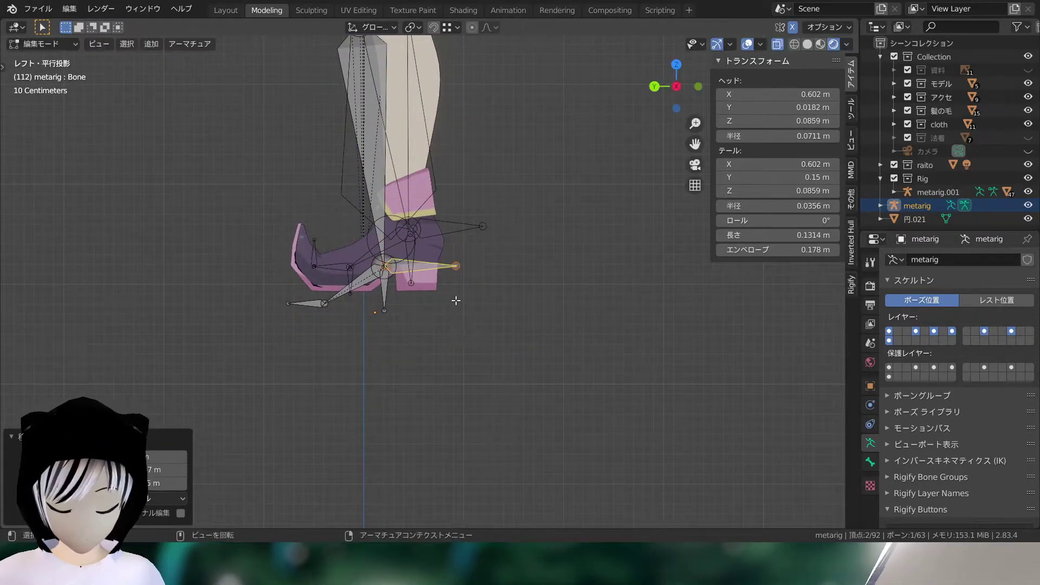
scroll(455, 276, "up", 2)
scroll(457, 278, "down", 3)
scroll(456, 278, "down", 5)
- Return the metarig to Object Mode and put metarig.001 into Pose Mode
left_click(41, 44)
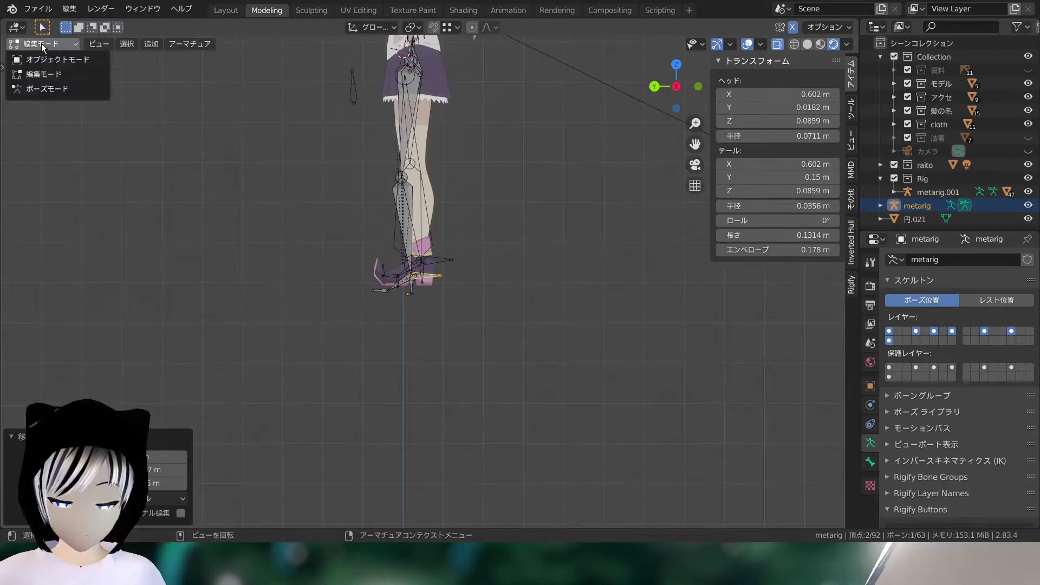
left_click(92, 60)
mouse_move(128, 88)
middle_mouse_down()
mouse_move(576, 239)
mouse_move(325, 206)
middle_mouse_up()
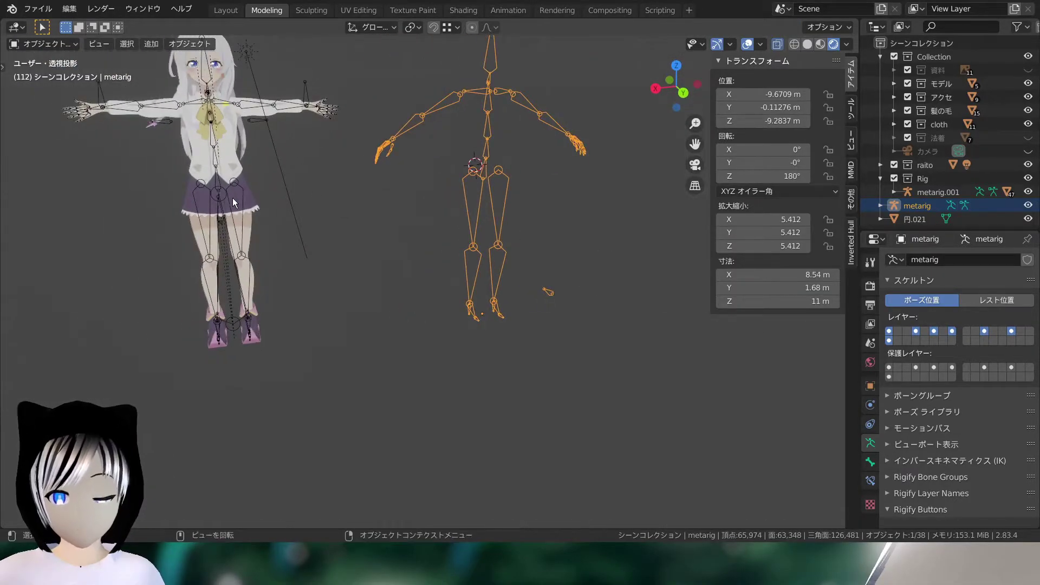
left_click(223, 195)
left_click(236, 225)
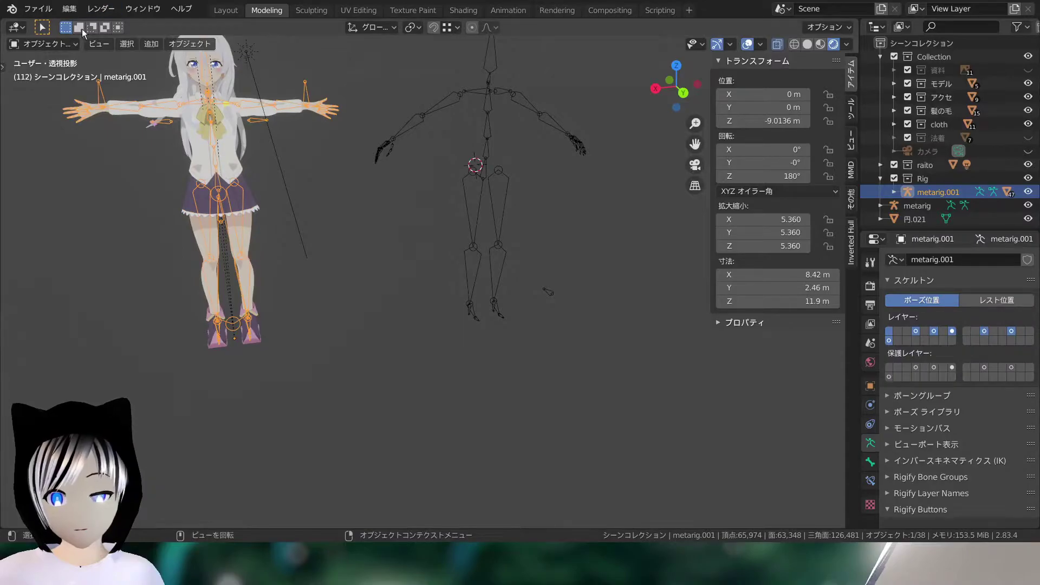
left_click(67, 45)
left_click(47, 89)
- Select the foot IK control 足IK.L and test-move it, cancelling back to rest
scroll(382, 285, "up", 5)
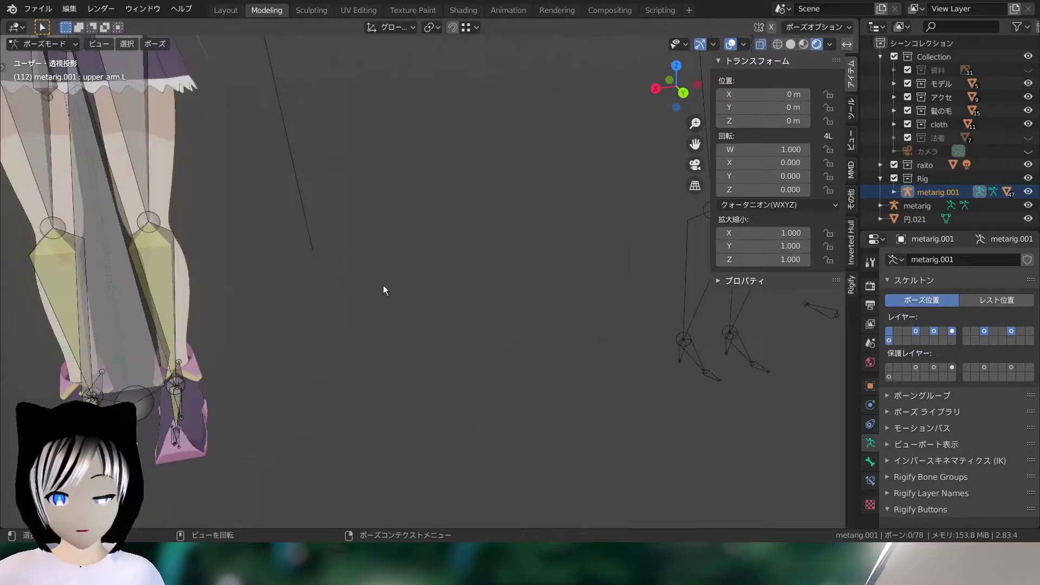
mouse_move(382, 284)
middle_mouse_down()
mouse_move(428, 317)
mouse_move(461, 290)
middle_mouse_up()
scroll(339, 292, "up", 3)
left_click(324, 304)
scroll(459, 286, "up", 2)
key("KP_Decimal")
scroll(423, 280, "down", 3)
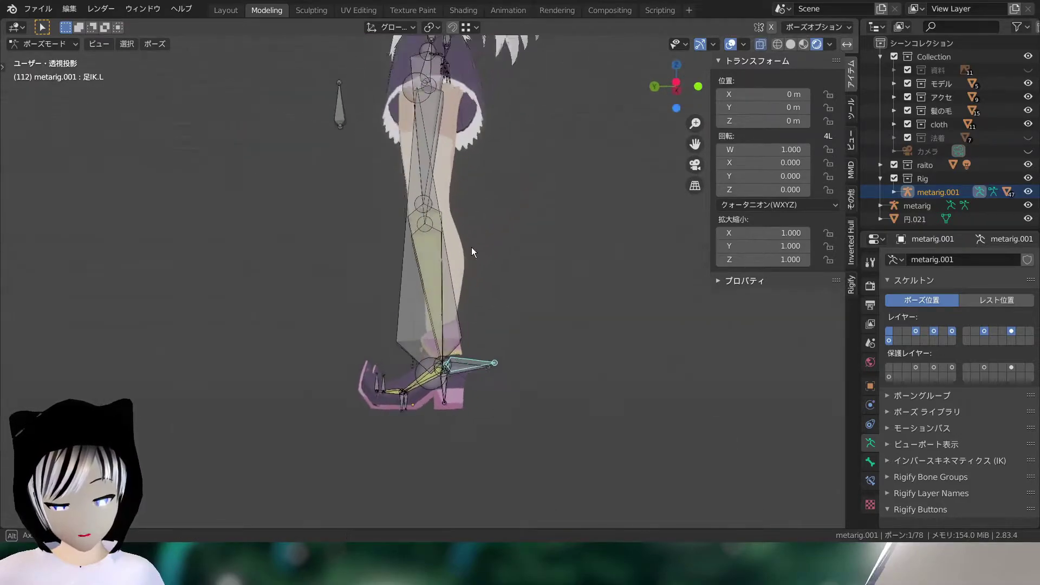
middle_click_drag(471, 247, 500, 255)
key("g")
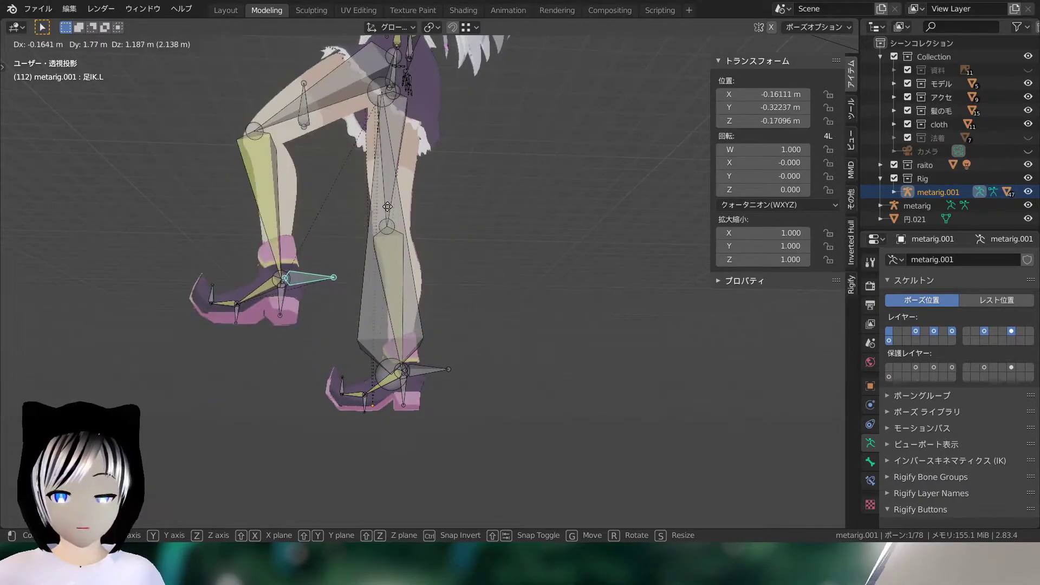
key("Escape")
- Test-move 足IK.L again to check leg bending, cancel, and return to Object Mode
mouse_move(390, 201)
middle_mouse_down()
mouse_move(404, 203)
mouse_move(401, 255)
mouse_move(454, 241)
middle_mouse_up()
key("g")
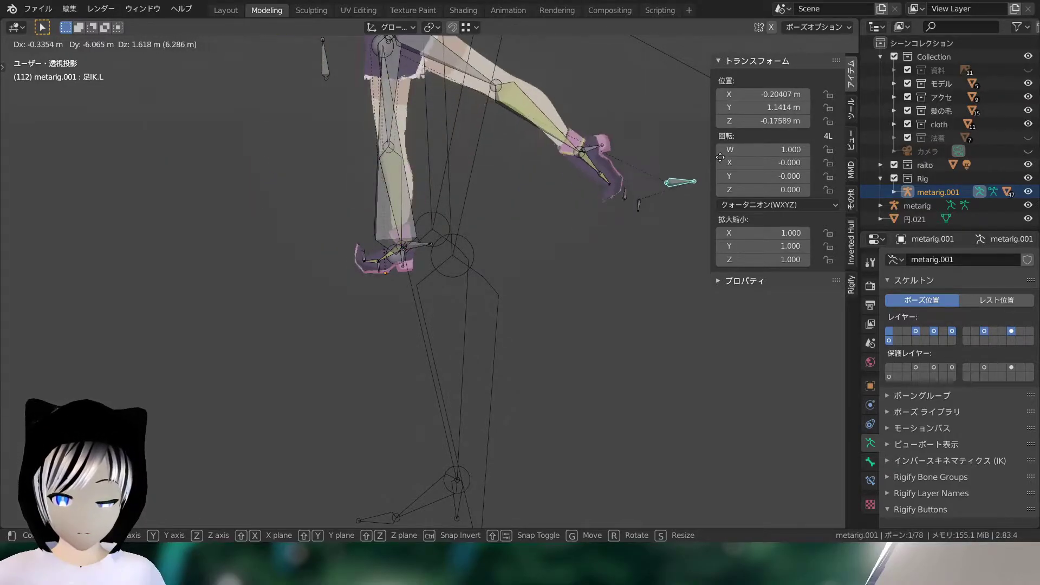
key("Escape")
mouse_move(488, 194)
middle_mouse_down()
mouse_move(574, 189)
mouse_move(477, 191)
mouse_move(521, 264)
middle_mouse_up()
scroll(580, 201, "up", 3)
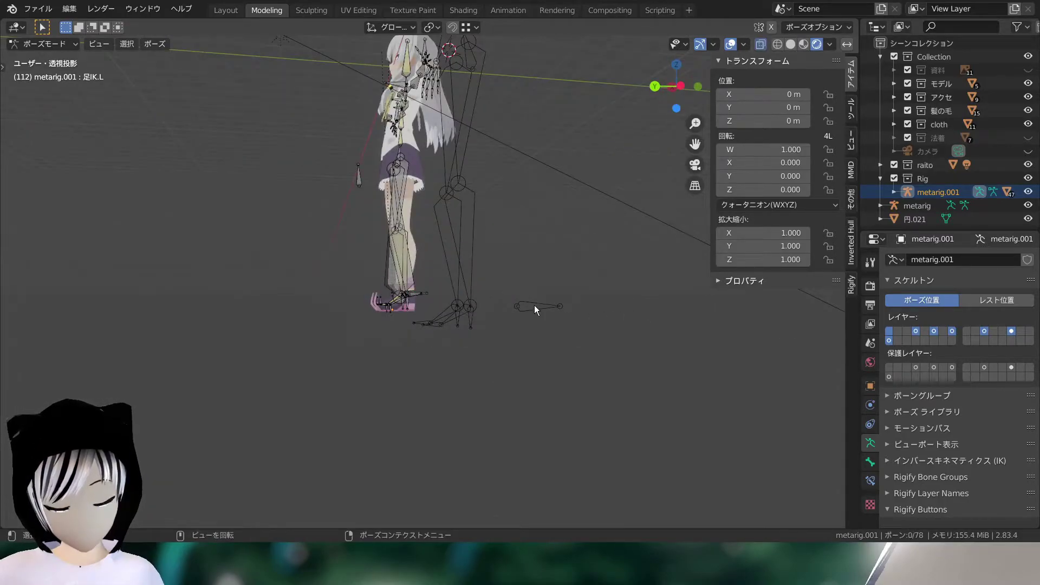
left_click(44, 43)
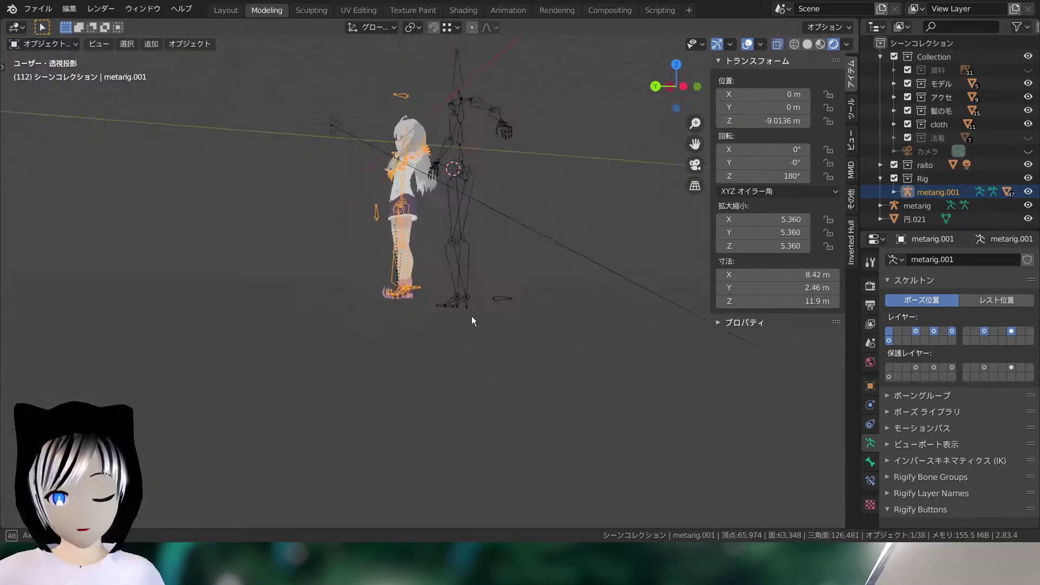
- Put the metarig in Edit Mode in left side view and move the bone tip toward the heel
middle_click_drag(471, 316, 562, 292)
left_click(578, 288)
key("Tab")
key("ctrl+KP_3")
key("g")
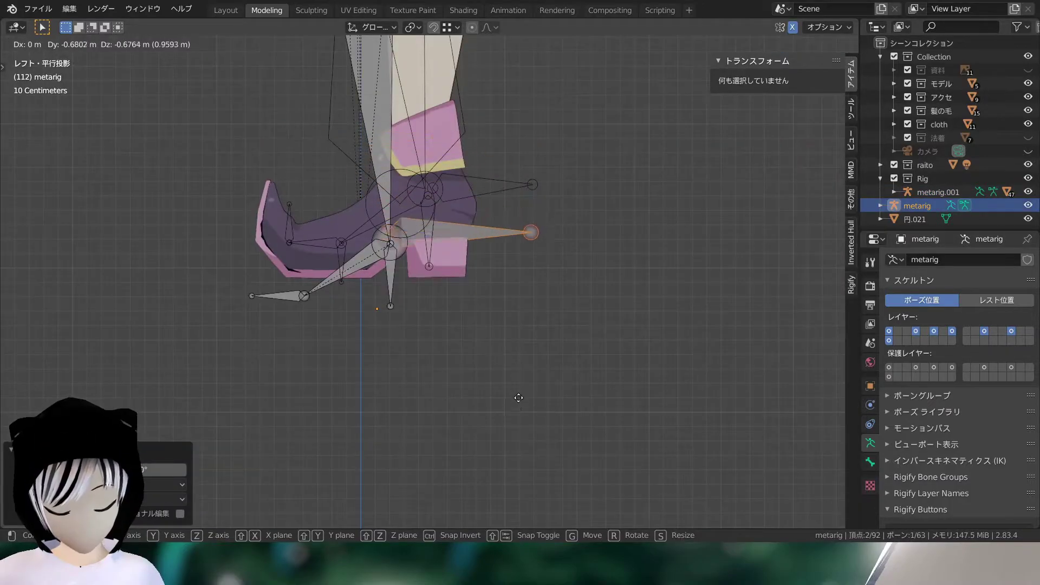
left_click(512, 388)
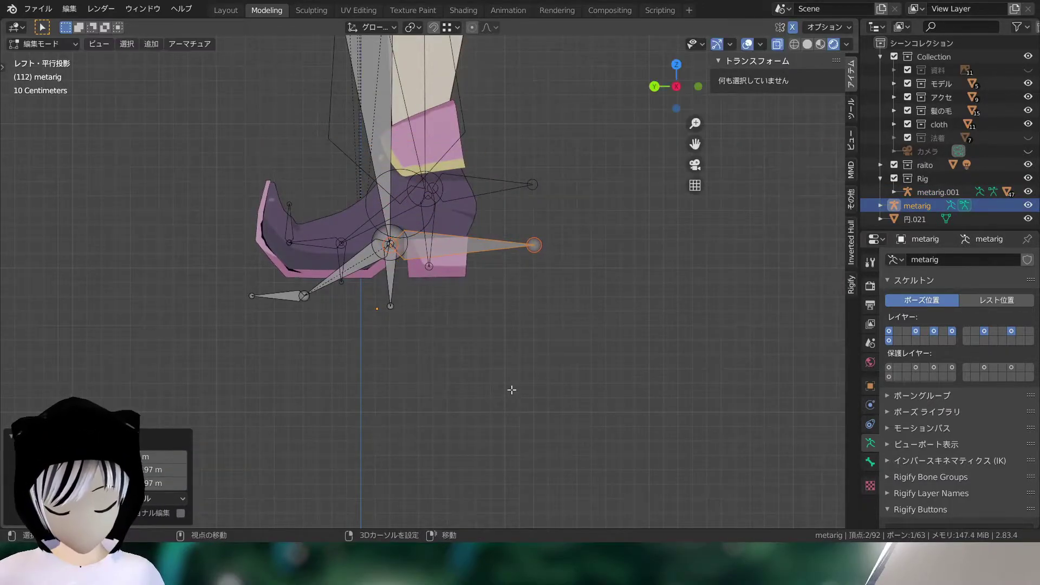
scroll(616, 323, "up", 4)
key("g")
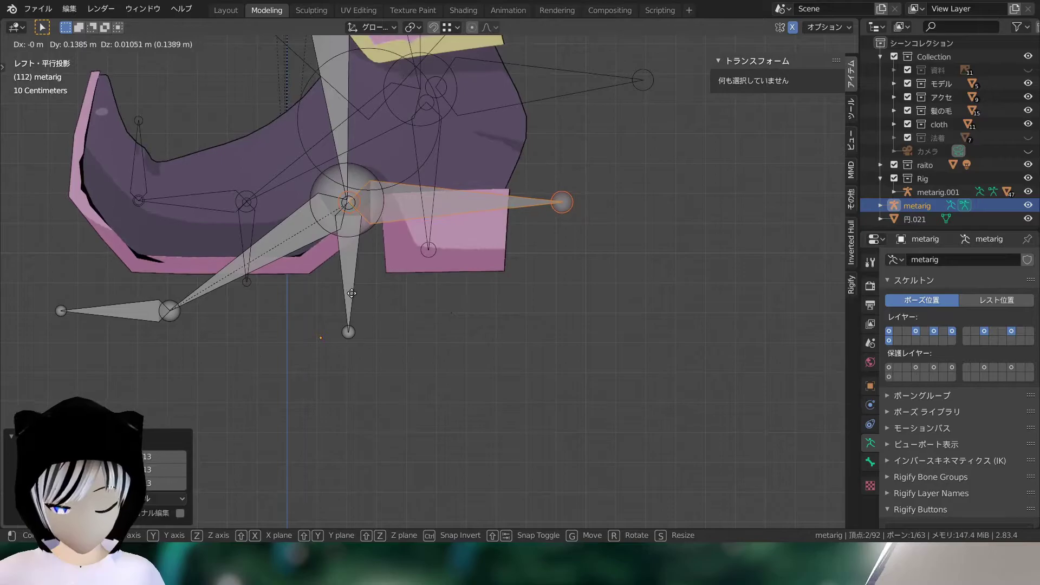
left_click(364, 301)
- Move the stray heel bone along X over to the left foot
scroll(364, 301, "down", 4)
mouse_move(471, 297)
middle_mouse_down()
mouse_move(536, 353)
mouse_move(545, 332)
middle_mouse_up()
left_click(491, 267)
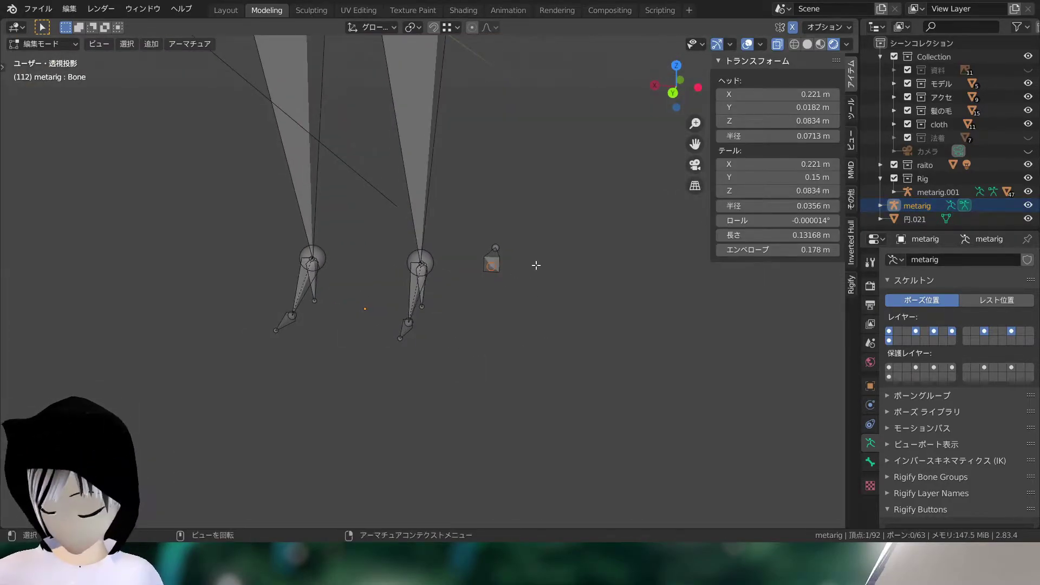
key("g")
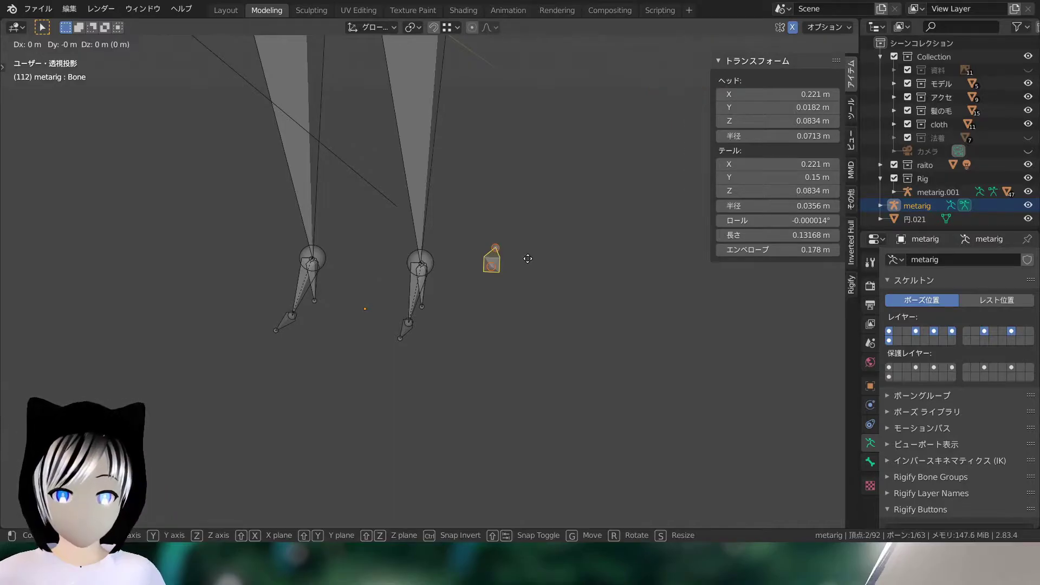
key("x")
left_click(405, 231)
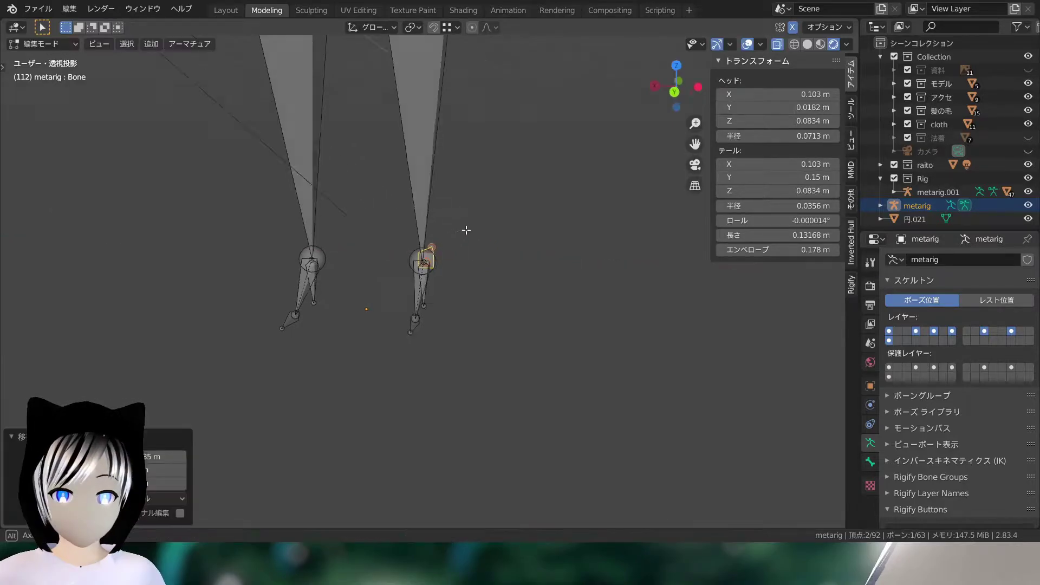
- Fine-tune the heel bone behind the shoe heel in Left ortho view, then deselect it
scroll(464, 227, "up", 1)
scroll(480, 204, "up", 3)
scroll(544, 238, "up", 3)
middle_click_drag(545, 239, 571, 238)
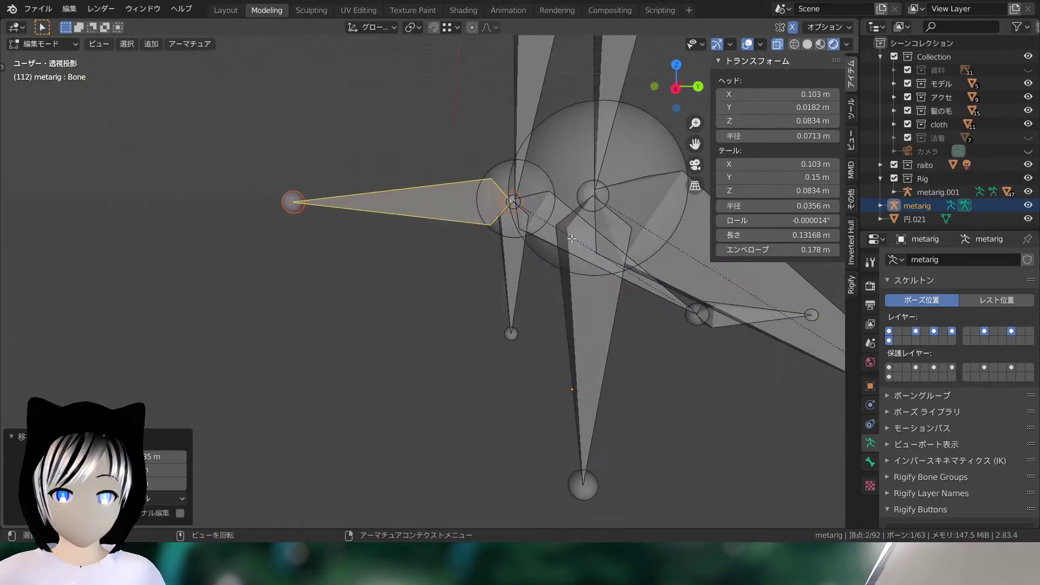
left_click(676, 88)
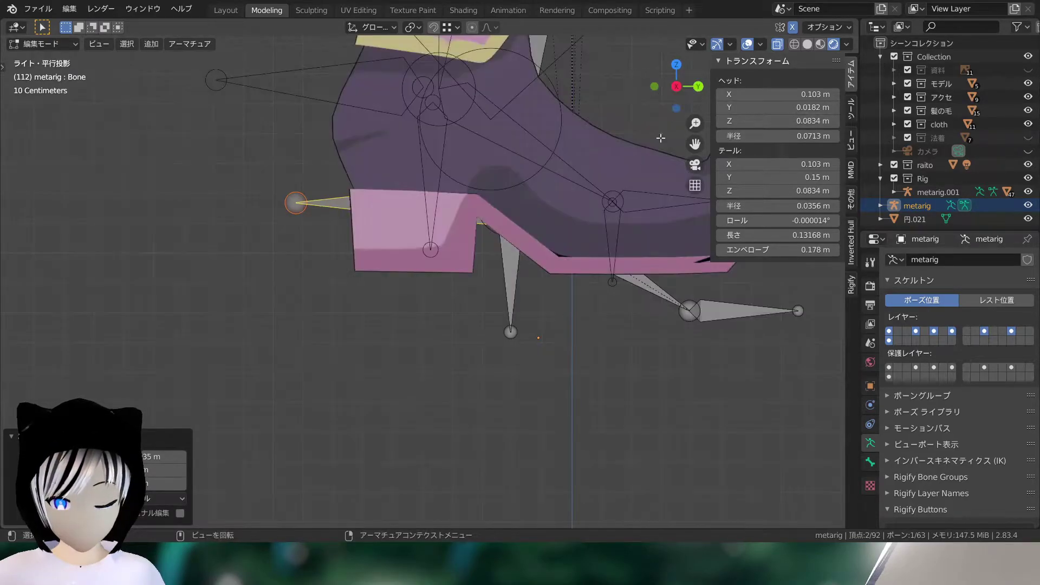
scroll(513, 215, "up", 3)
mouse_move(513, 214)
middle_mouse_down()
mouse_move(549, 142)
mouse_move(596, 119)
middle_mouse_up()
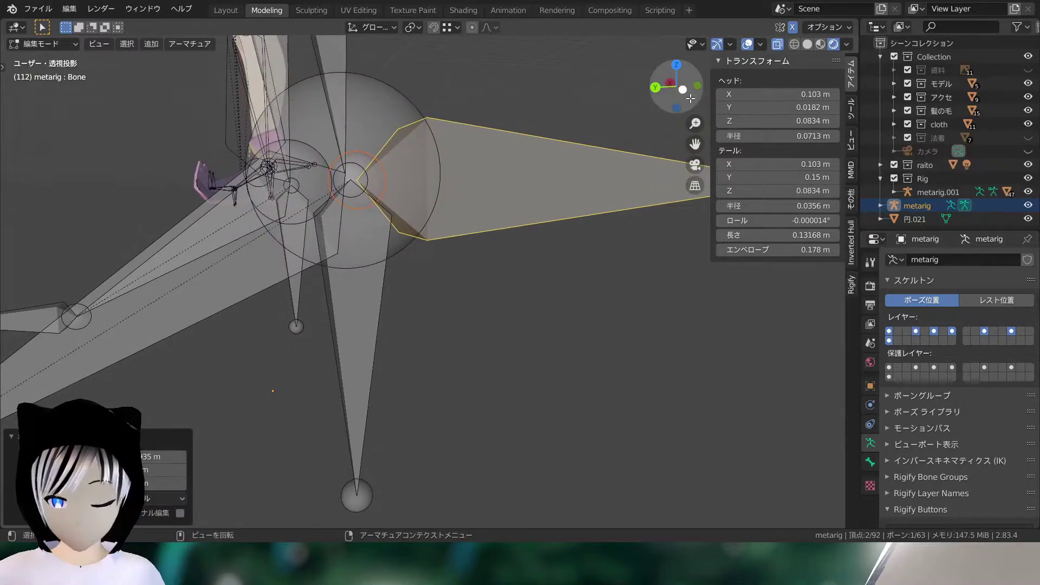
left_click(671, 90)
key("g")
left_click(541, 131)
scroll(618, 267, "down", 4)
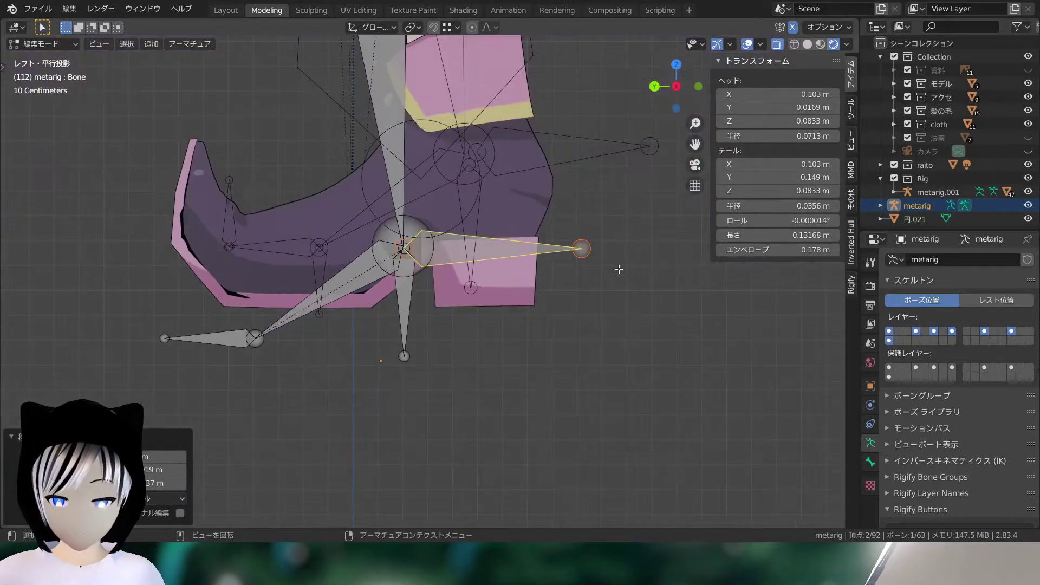
left_click(617, 267)
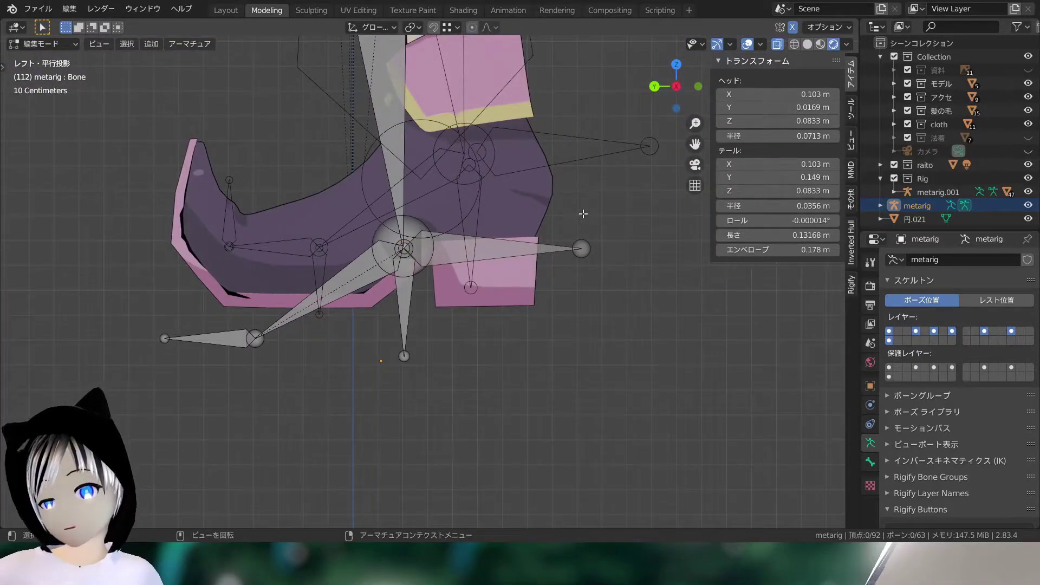
scroll(583, 214, "down", 3)
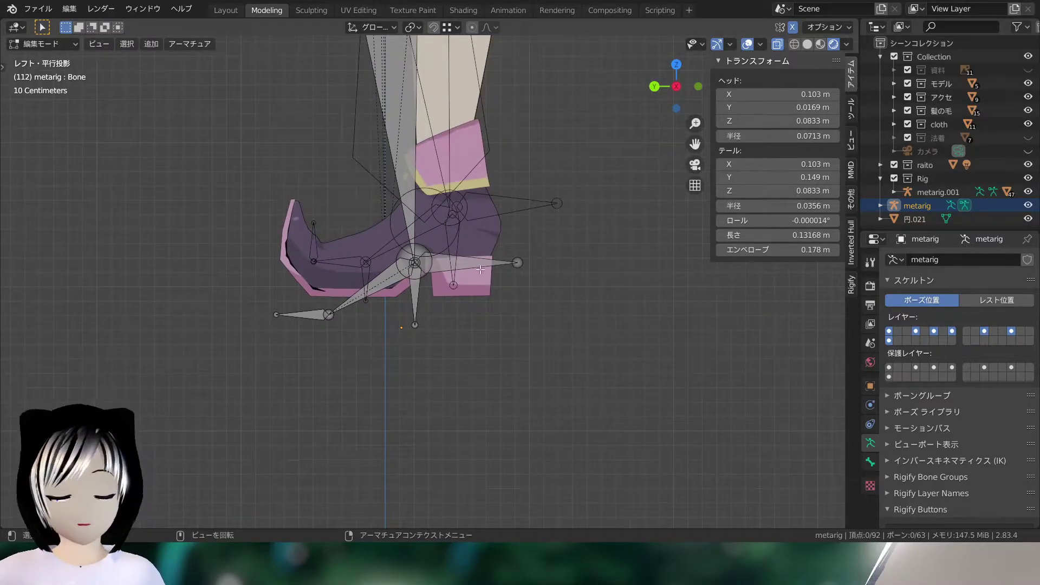
scroll(408, 245, "down", 4)
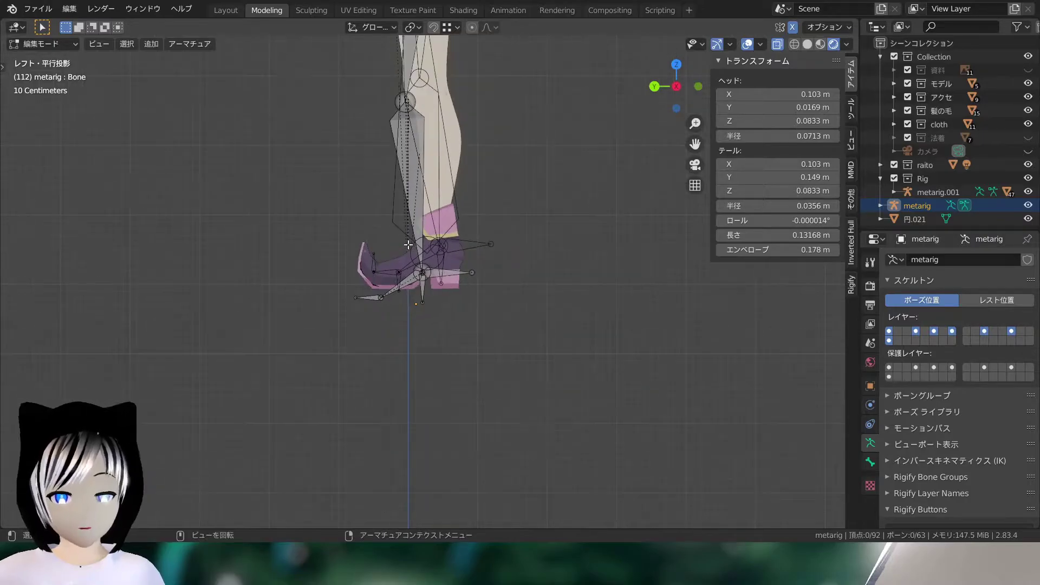
mouse_move(408, 244)
middle_mouse_down()
mouse_move(506, 251)
mouse_move(448, 269)
mouse_move(553, 368)
mouse_move(591, 269)
mouse_move(603, 308)
mouse_move(492, 211)
mouse_move(415, 184)
mouse_move(364, 186)
middle_mouse_up()
left_click(674, 83)
scroll(541, 282, "up", 4)
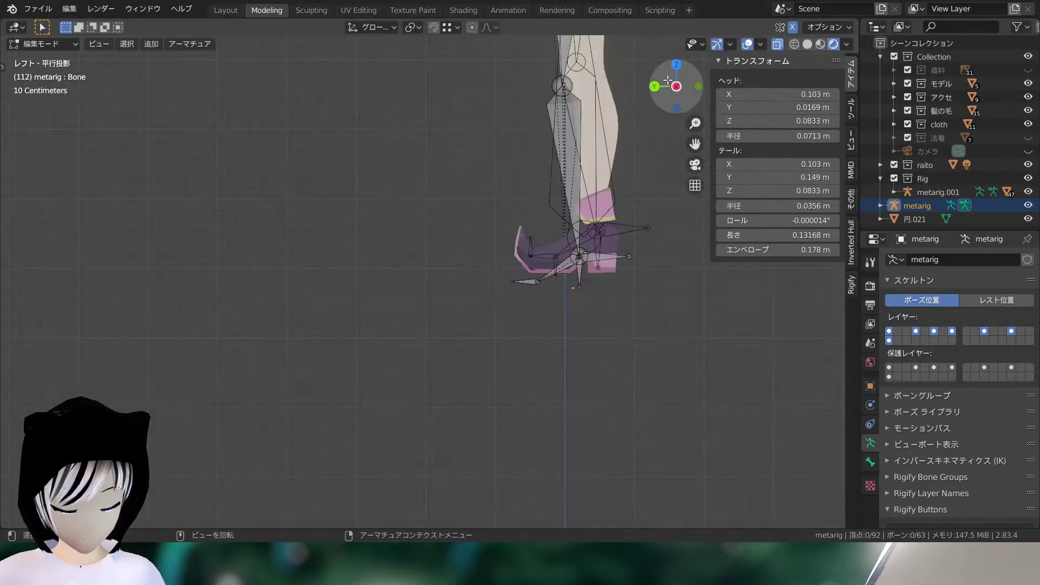
mouse_move(524, 304)
middle_mouse_down("shift")
mouse_move(513, 246)
mouse_move(575, 234)
mouse_move(364, 222)
mouse_move(420, 258)
middle_mouse_up("shift")
scroll(364, 222, "up", 4)
left_click(421, 257)
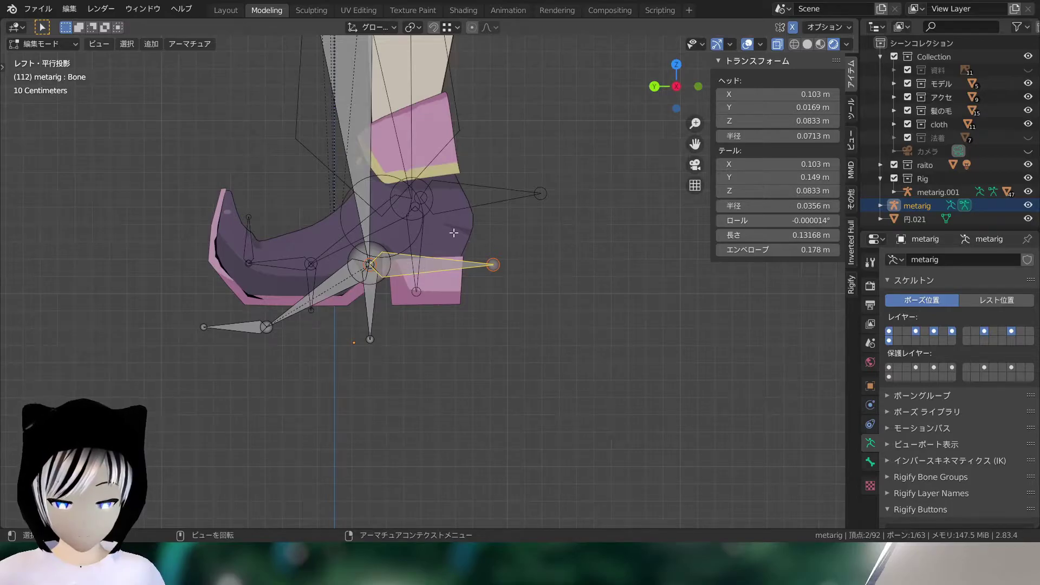
scroll(443, 247, "up", 1)
scroll(437, 245, "up", 2)
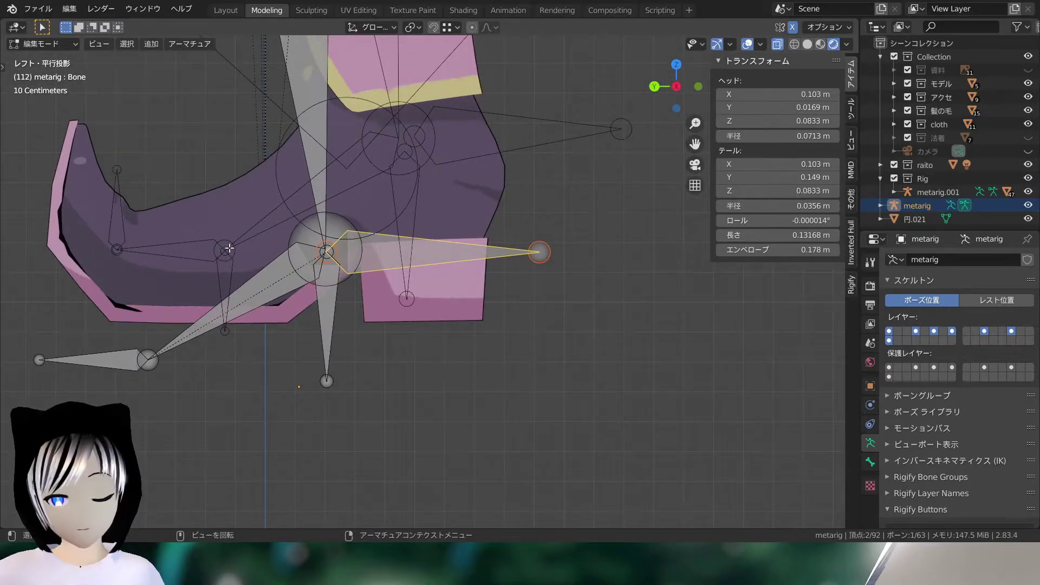
scroll(229, 249, "down", 2)
scroll(272, 255, "down", 2)
left_click(407, 346)
middle_click_drag(407, 346, 356, 302)
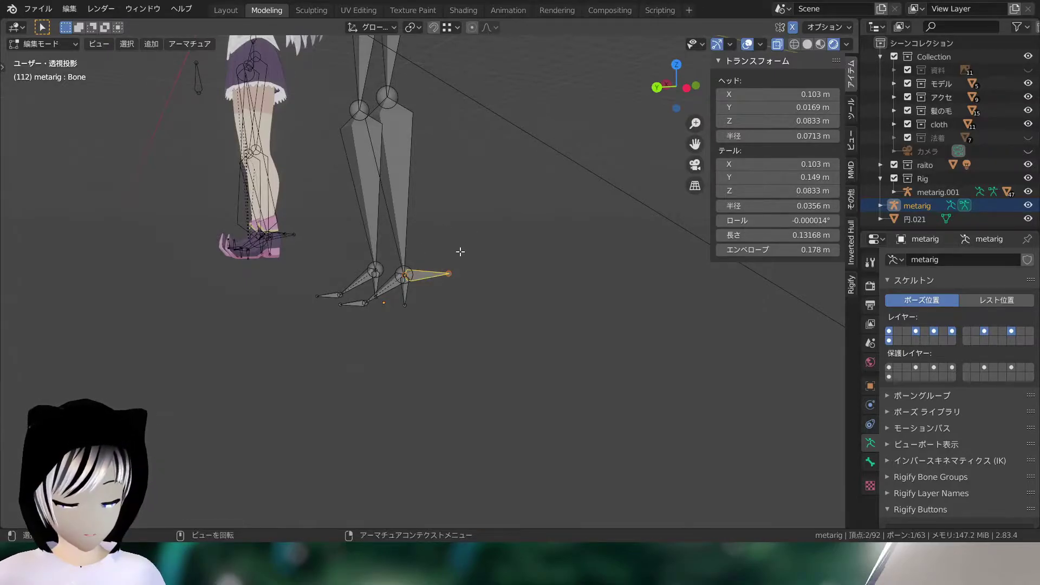
- Select shin.L, switch the metarig to Pose Mode, and show its Bone Constraint properties
left_click(414, 136)
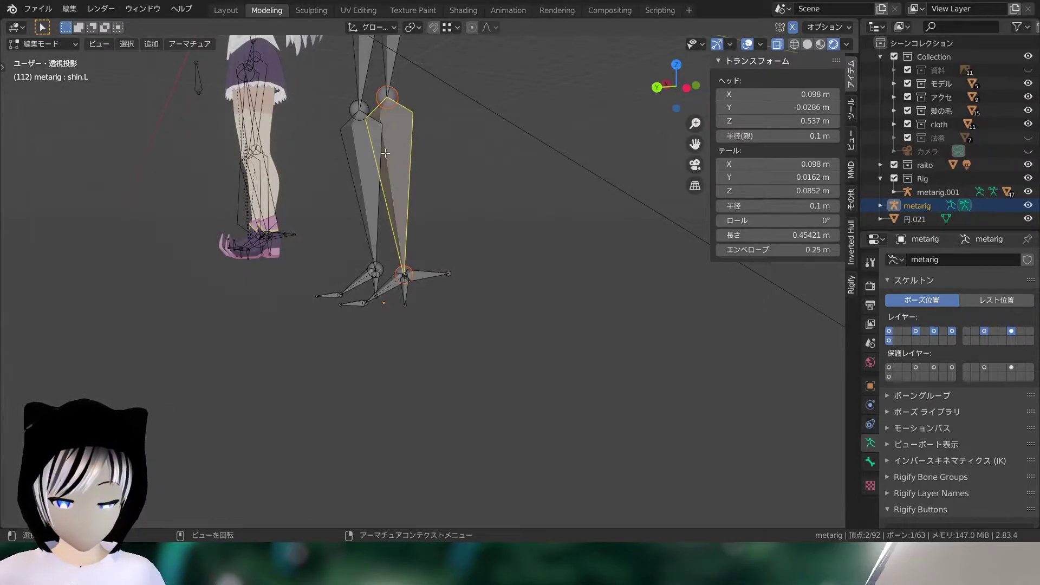
middle_click_drag(353, 166, 455, 164)
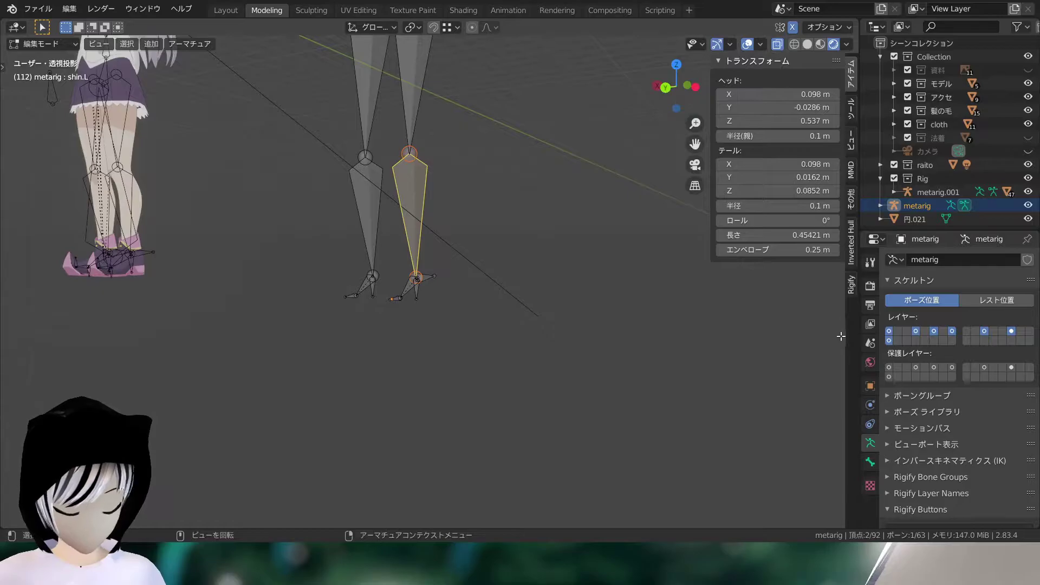
left_click(51, 46)
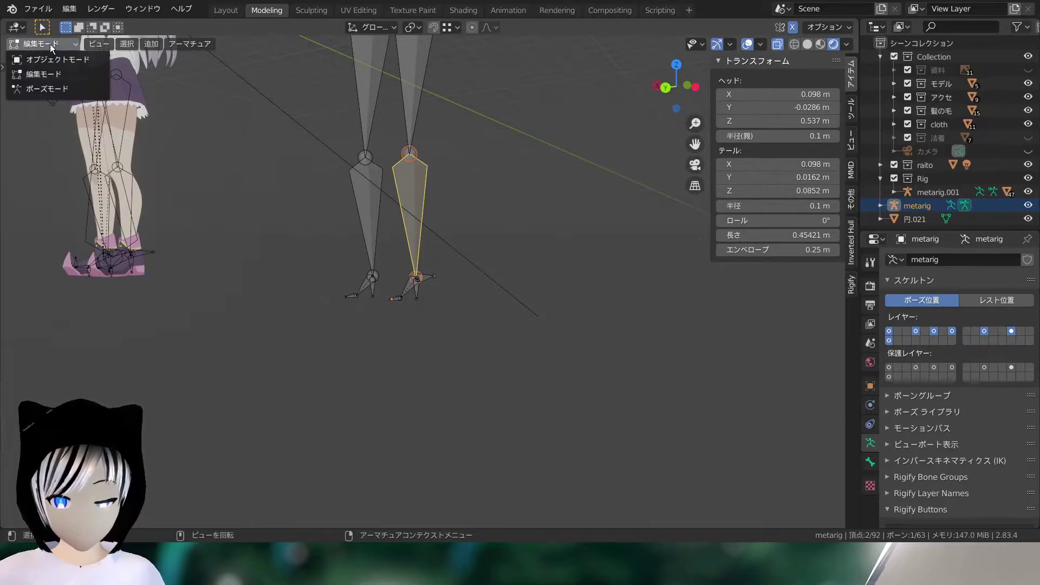
left_click(48, 92)
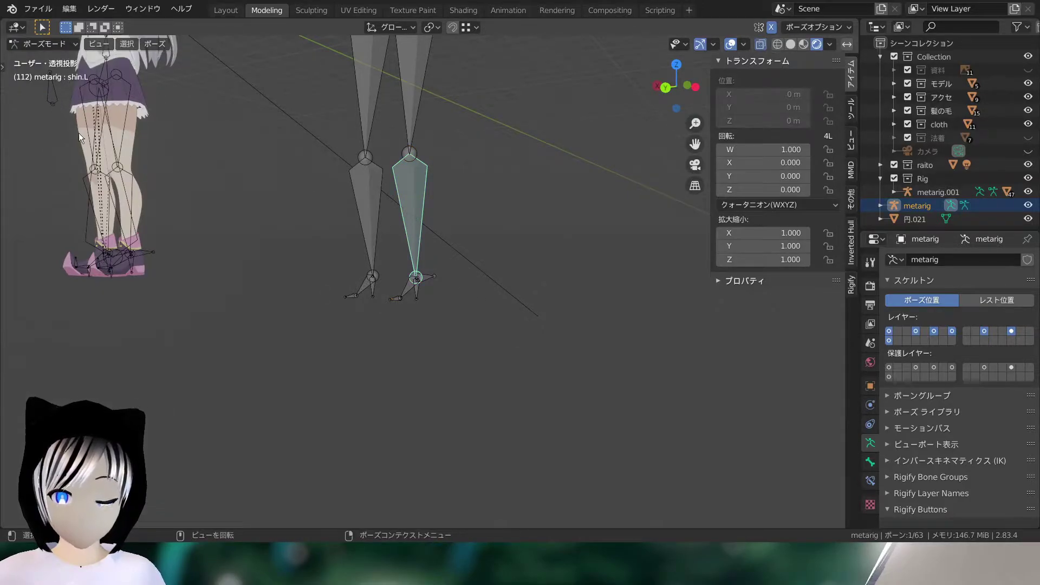
scroll(488, 297, "up", 2)
scroll(488, 297, "down", 1)
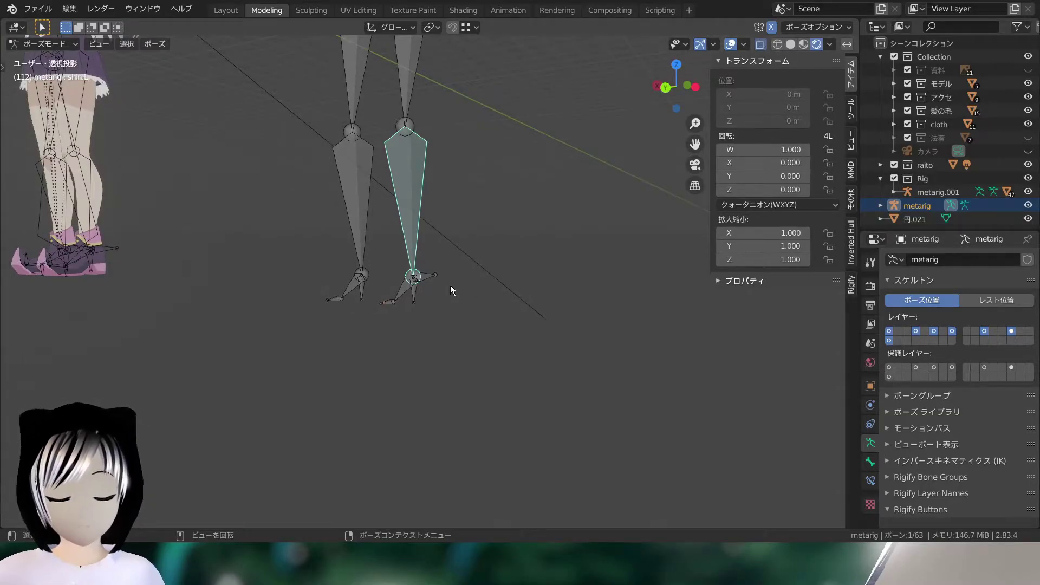
scroll(277, 256, "up", 1)
scroll(335, 265, "up", 1)
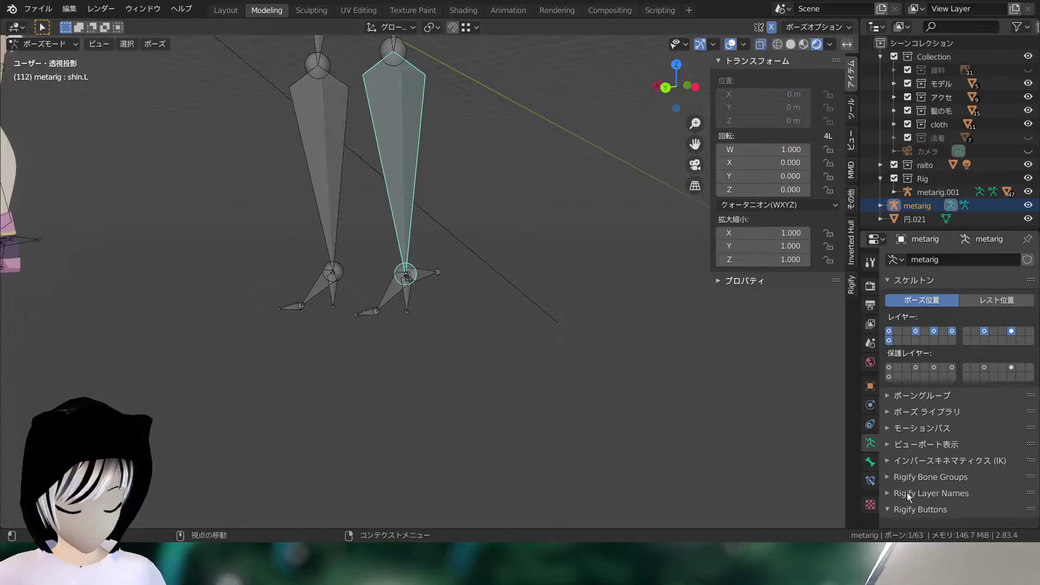
left_click(872, 480)
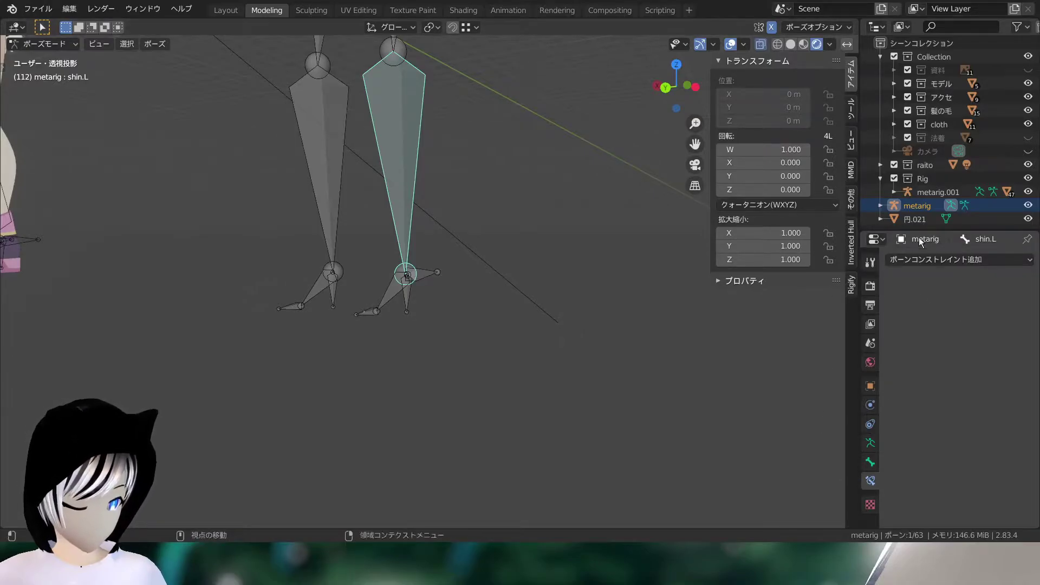
- Add an IK constraint to shin.L and set its target object to metarig
left_click(957, 264)
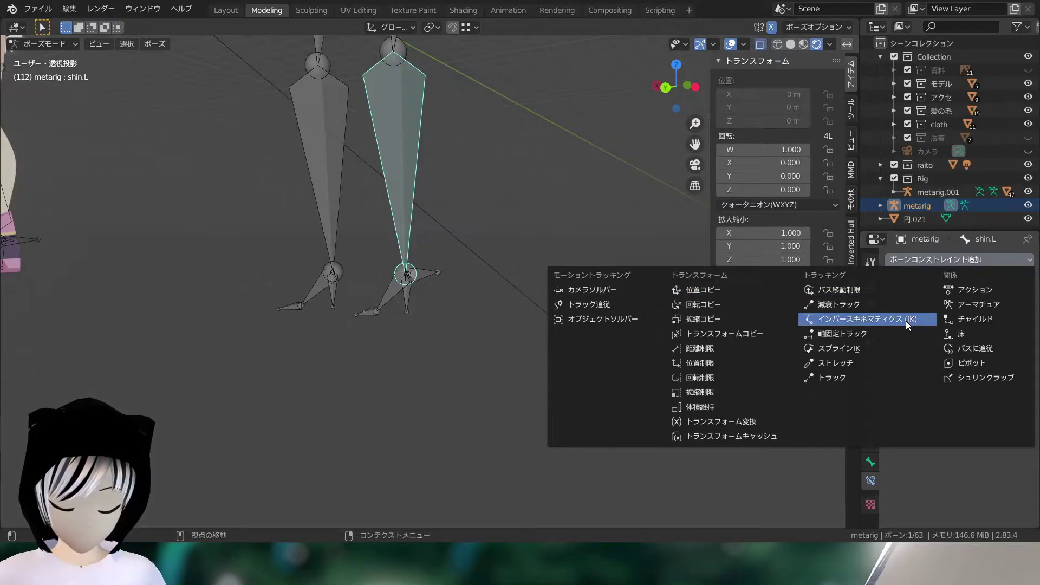
mouse_move(867, 319)
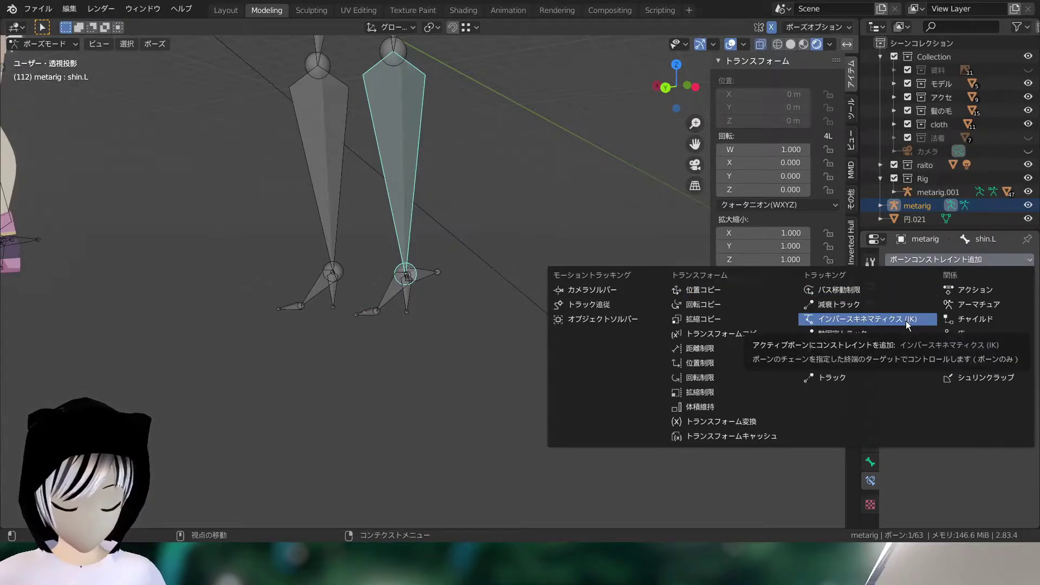
left_click(908, 324)
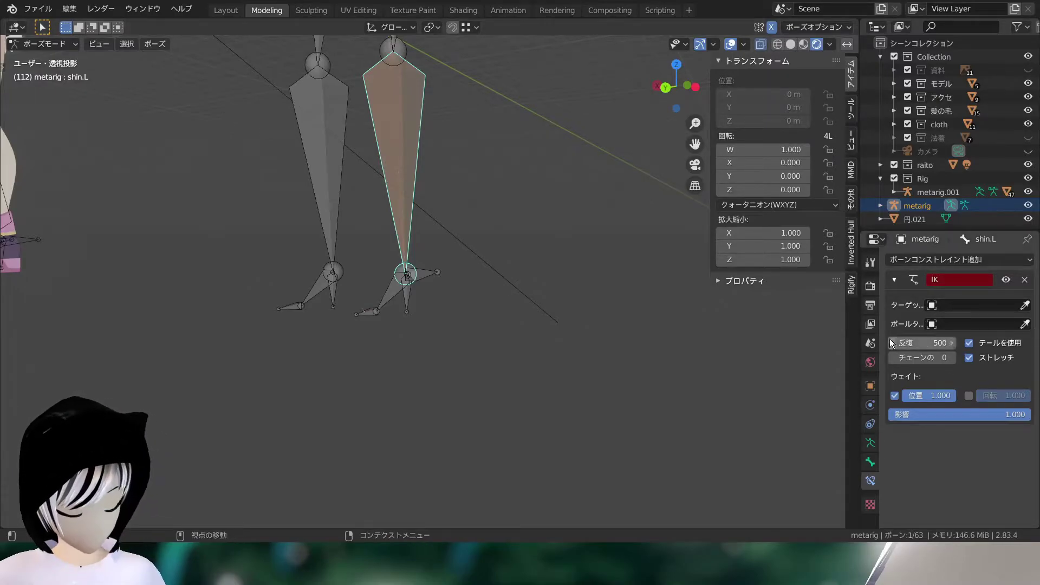
left_click(953, 305)
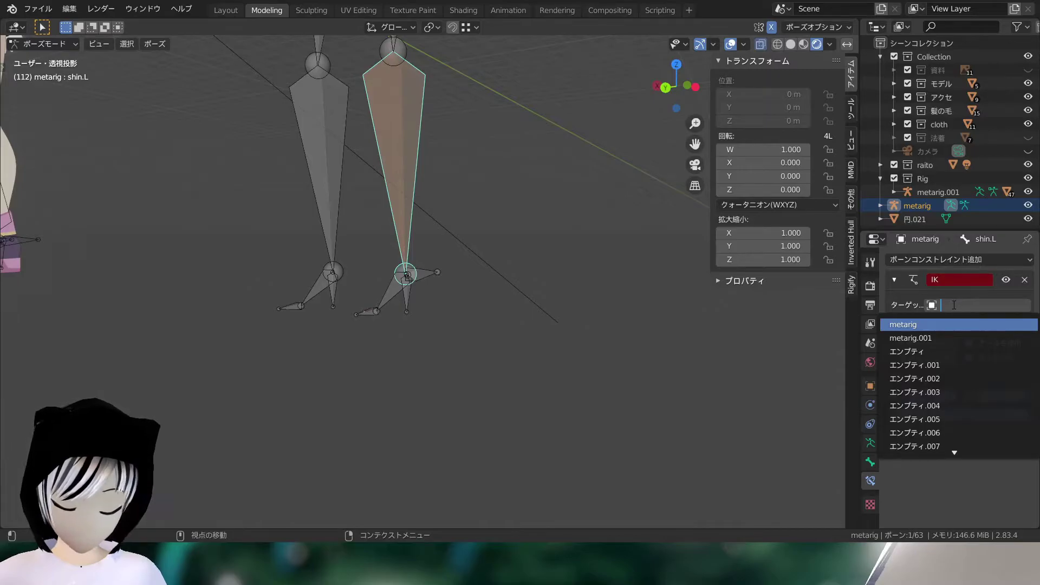
left_click(915, 325)
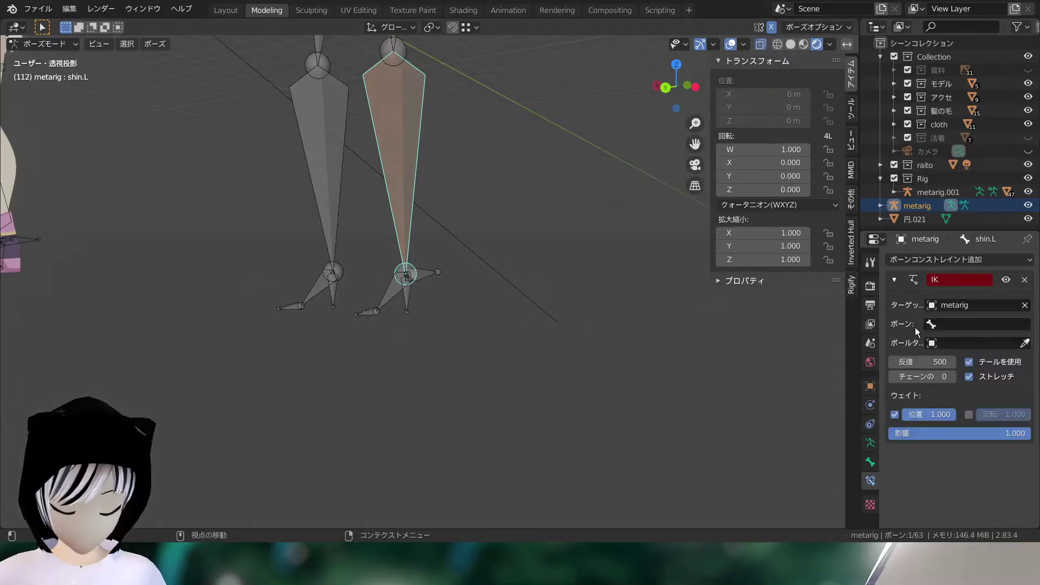
- Browse the IK target object list, scrolling back up to the armatures at the top
left_click(967, 323)
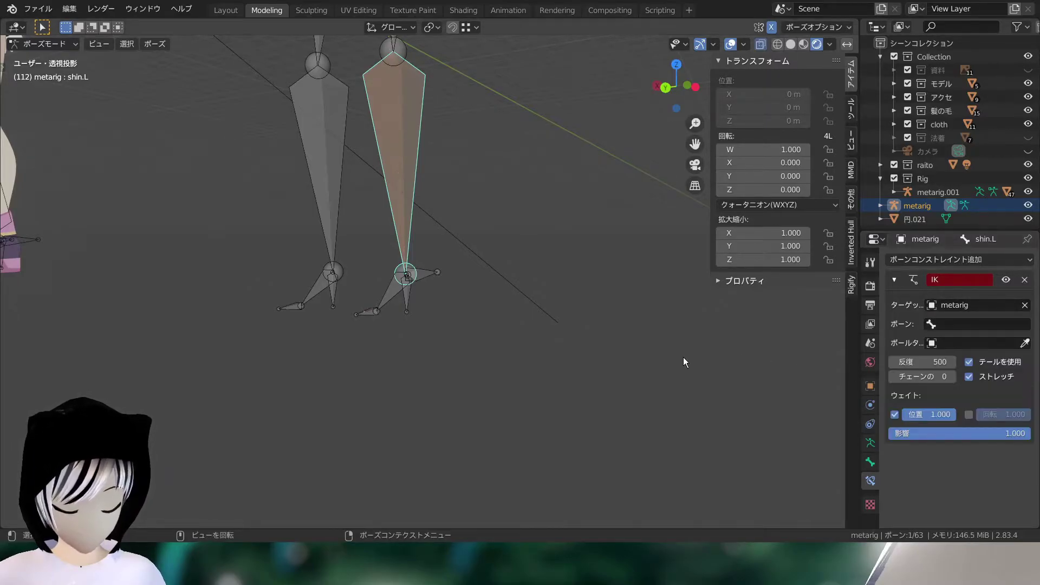
left_click(994, 306)
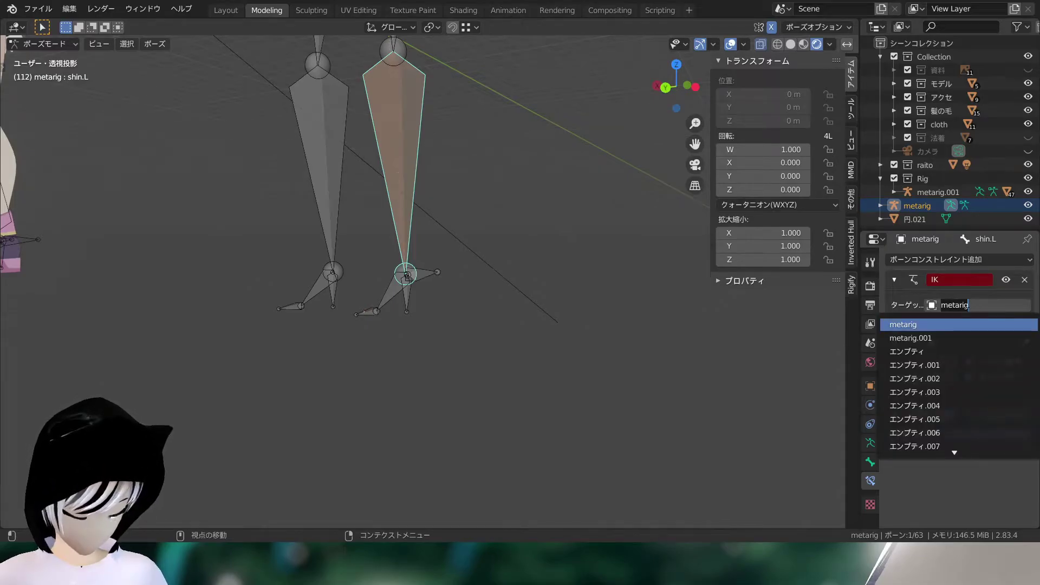
scroll(988, 394, "down", 1)
scroll(987, 394, "down", 1)
scroll(987, 394, "down", 11)
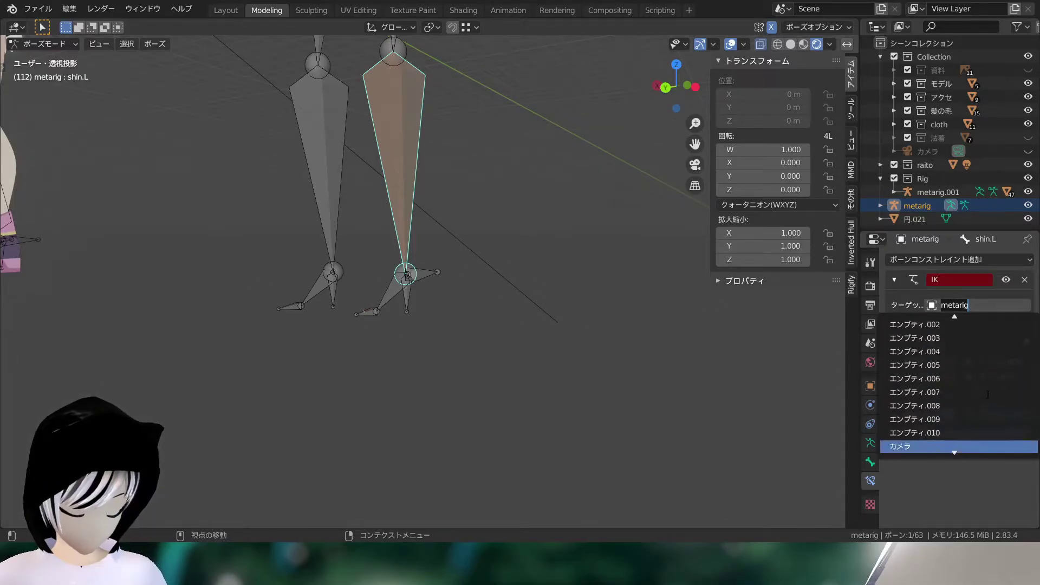
scroll(987, 395, "down", 5)
scroll(980, 379, "down", 5)
scroll(970, 362, "down", 4)
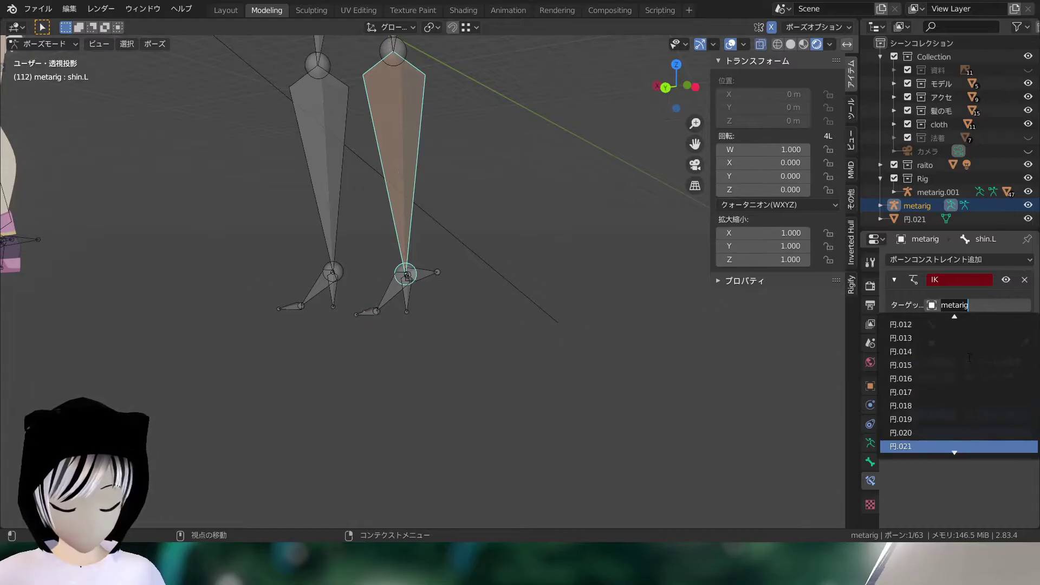
scroll(969, 357, "down", 2)
scroll(964, 360, "down", 5)
scroll(955, 362, "down", 5)
scroll(947, 365, "down", 4)
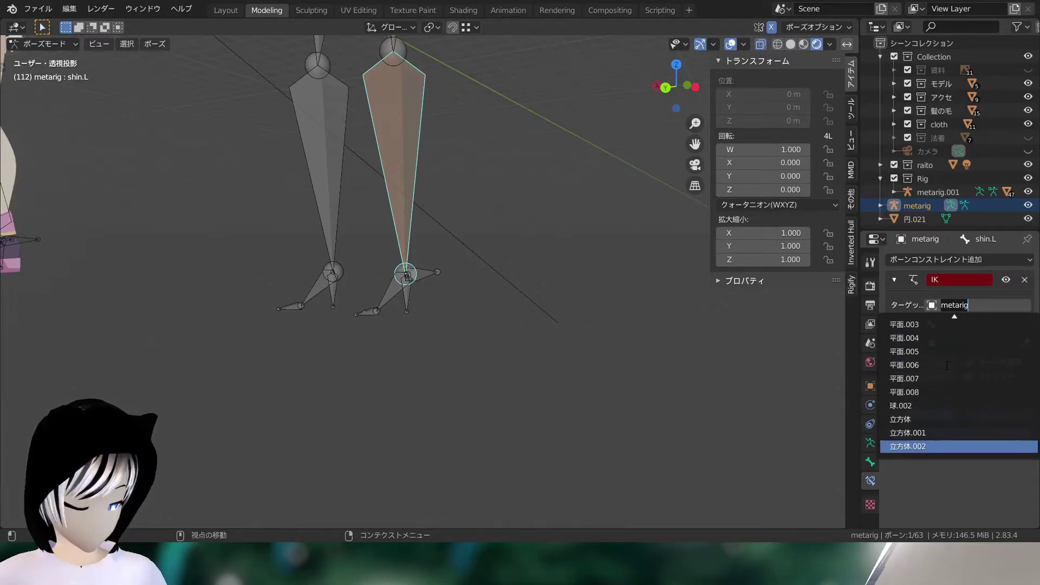
scroll(947, 365, "up", 8)
scroll(945, 365, "up", 2)
scroll(943, 365, "up", 8)
scroll(936, 365, "up", 15)
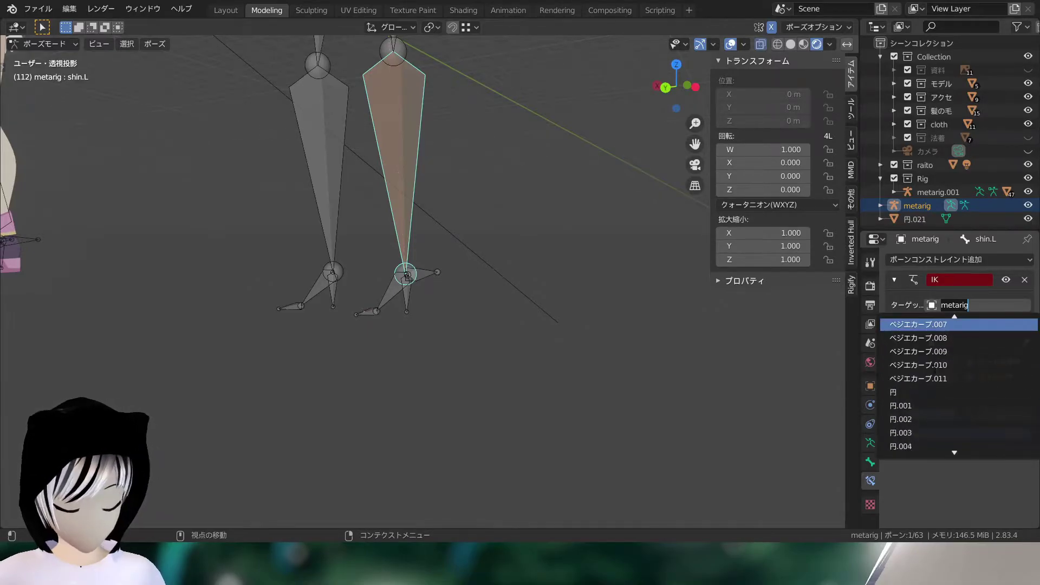
scroll(932, 367, "up", 5)
scroll(930, 365, "up", 5)
scroll(927, 363, "up", 3)
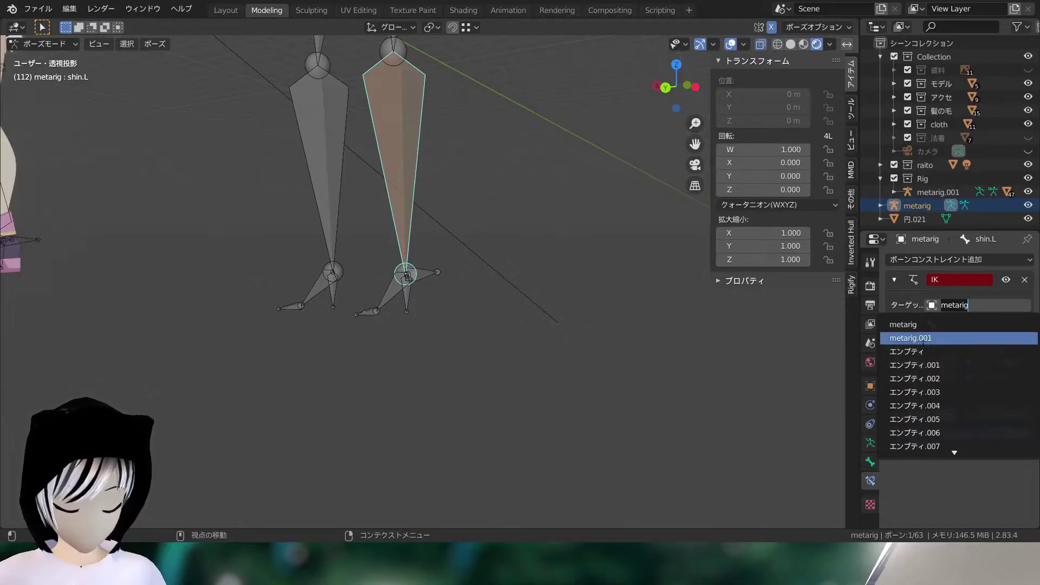
- Set shin.L's IK target object to metarig.001
left_click(940, 338)
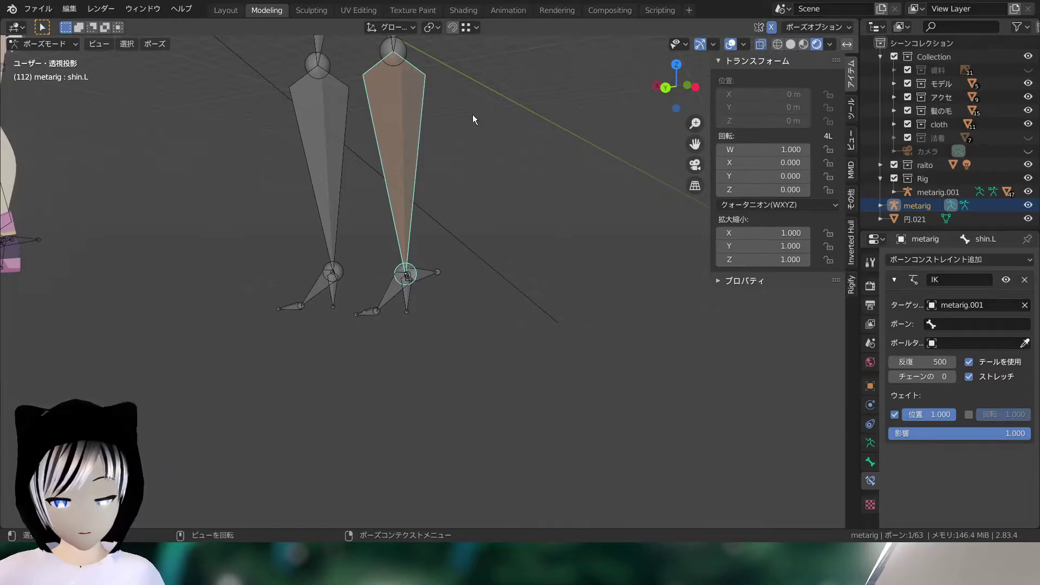
scroll(488, 289, "down", 2)
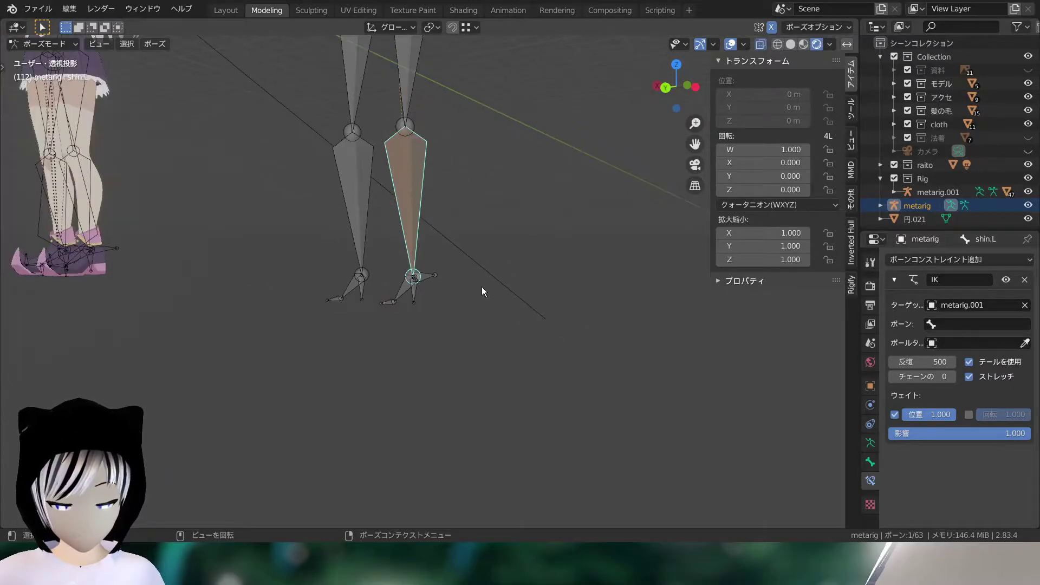
scroll(482, 287, "up", 3)
- Switch the selection between the left heel bone and shin.L to inspect them
left_click(430, 269)
scroll(430, 269, "up", 3)
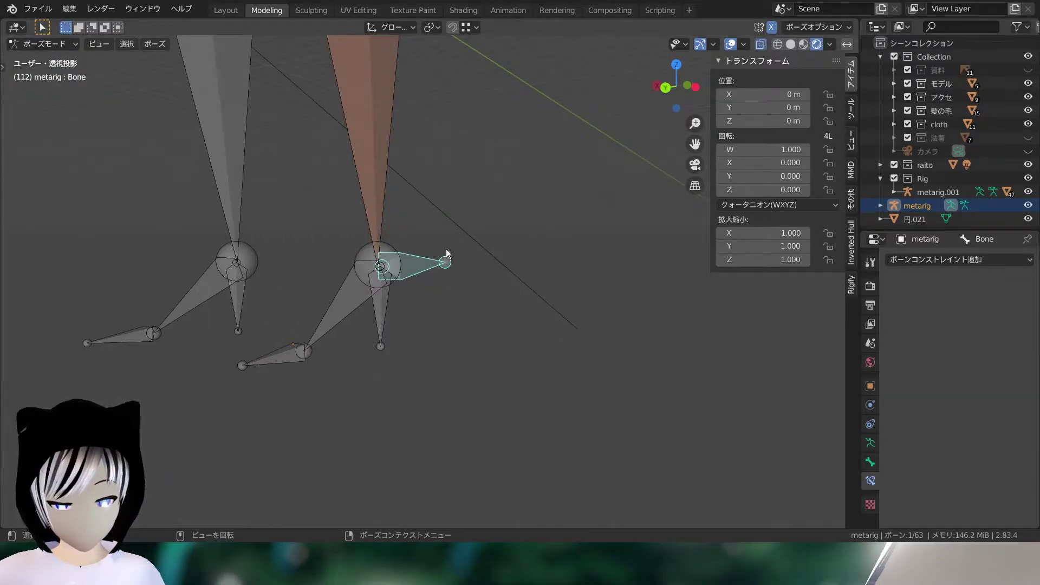
left_click(378, 159)
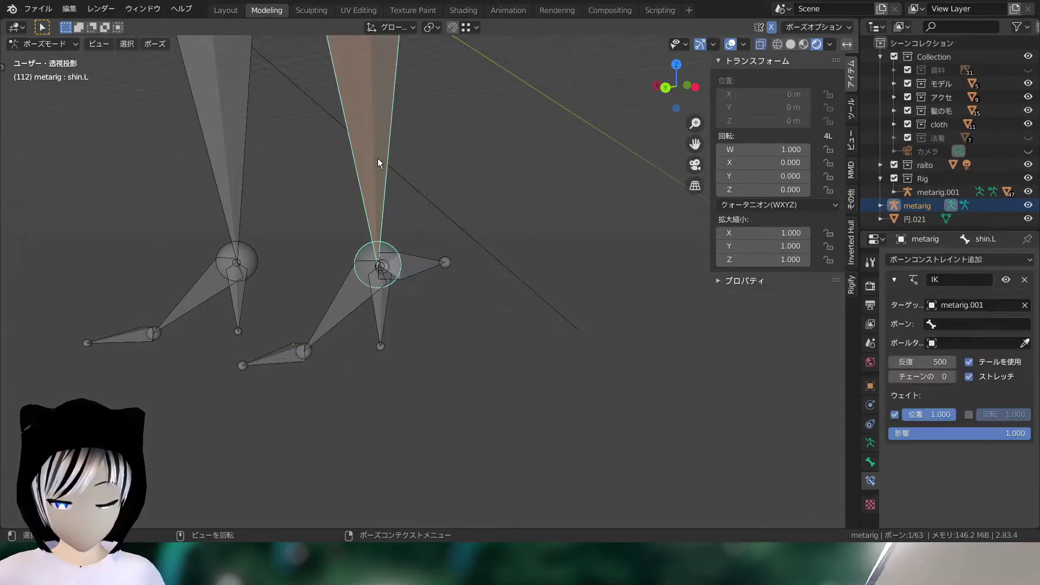
left_click(441, 261)
scroll(537, 303, "down", 4)
scroll(531, 343, "down", 3)
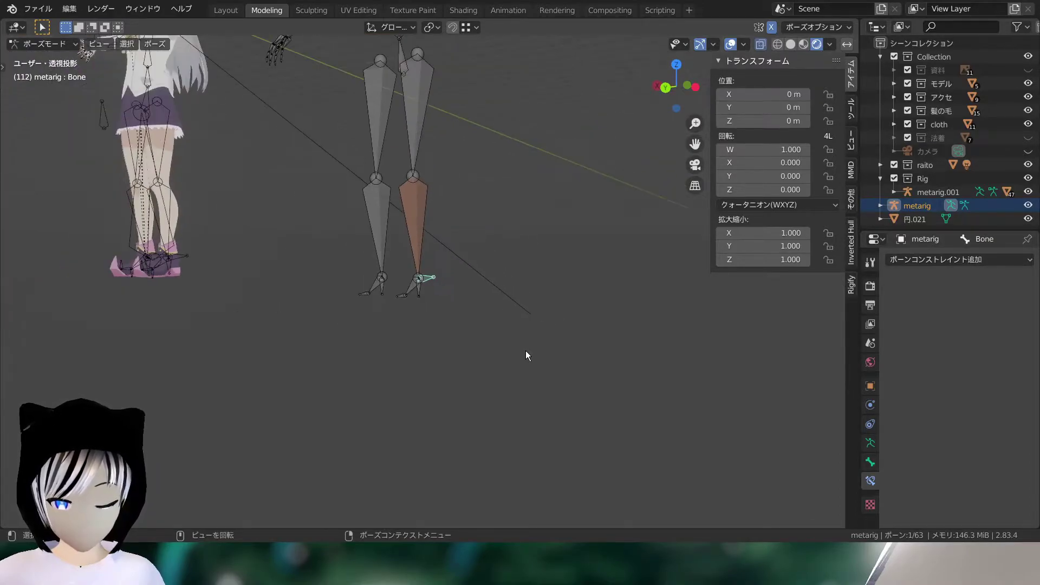
scroll(506, 279, "down", 6)
scroll(506, 236, "up", 2)
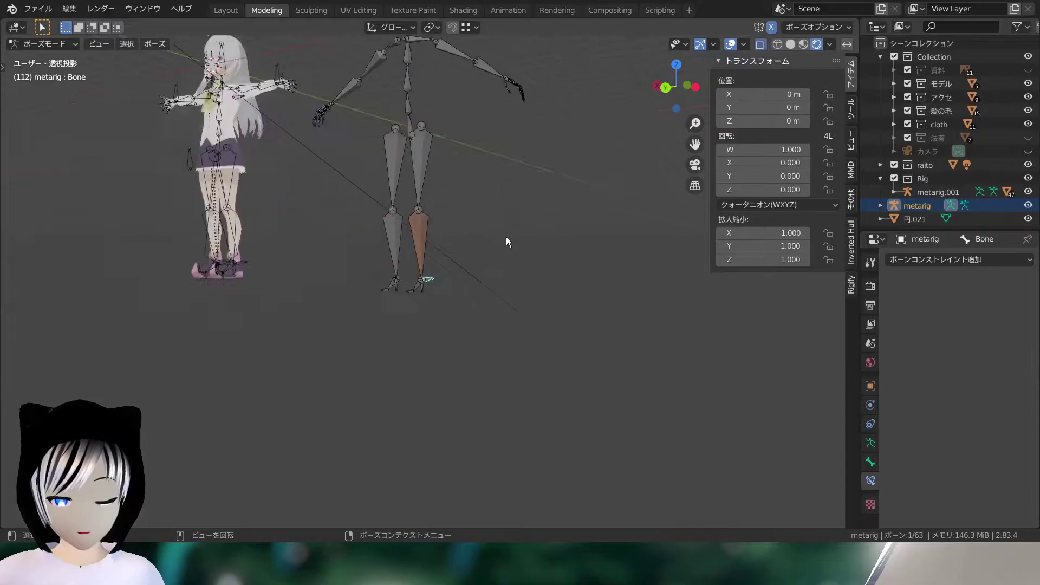
scroll(494, 236, "up", 7)
scroll(493, 236, "up", 5)
left_click(349, 168)
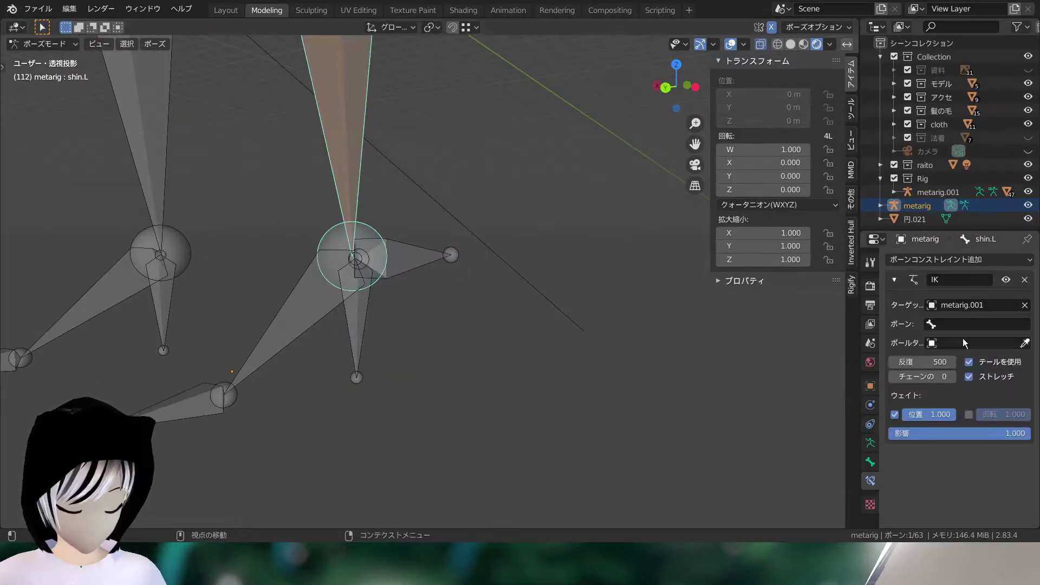
- Browse the IK Bone list without choosing, then select the left heel bone
left_click(947, 324)
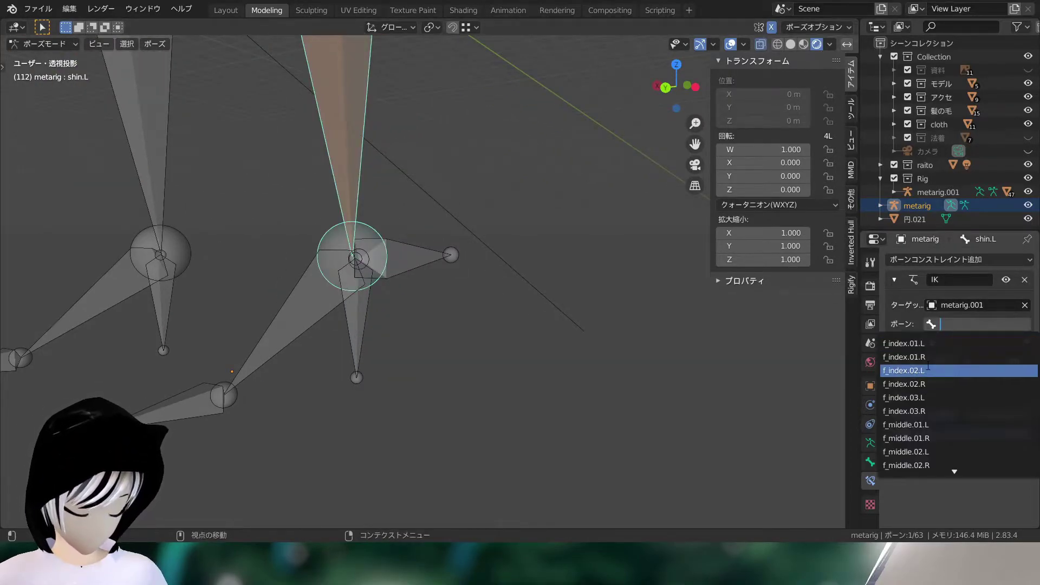
scroll(953, 466, "down", 3)
scroll(953, 465, "down", 4)
scroll(928, 381, "down", 8)
scroll(927, 381, "down", 8)
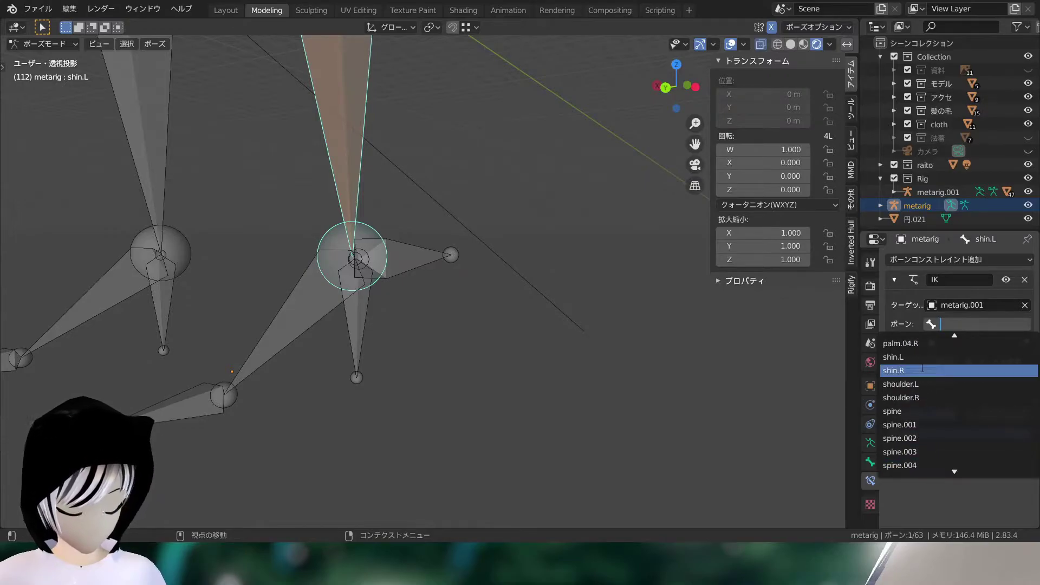
scroll(927, 381, "down", 7)
scroll(928, 381, "down", 6)
scroll(928, 381, "down", 5)
scroll(927, 381, "down", 5)
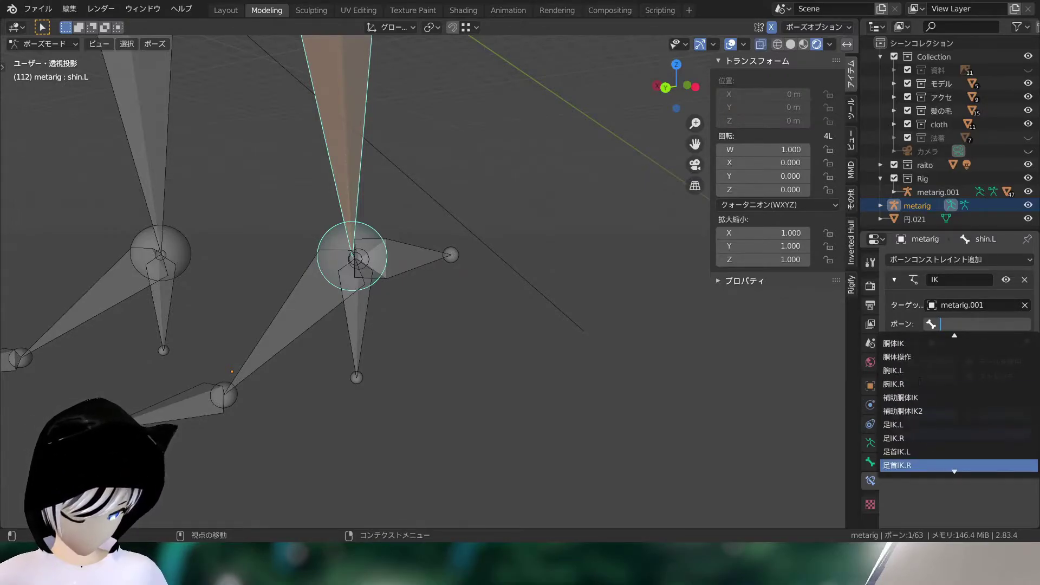
scroll(921, 384, "down", 5)
scroll(898, 393, "down", 5)
scroll(921, 401, "up", 3)
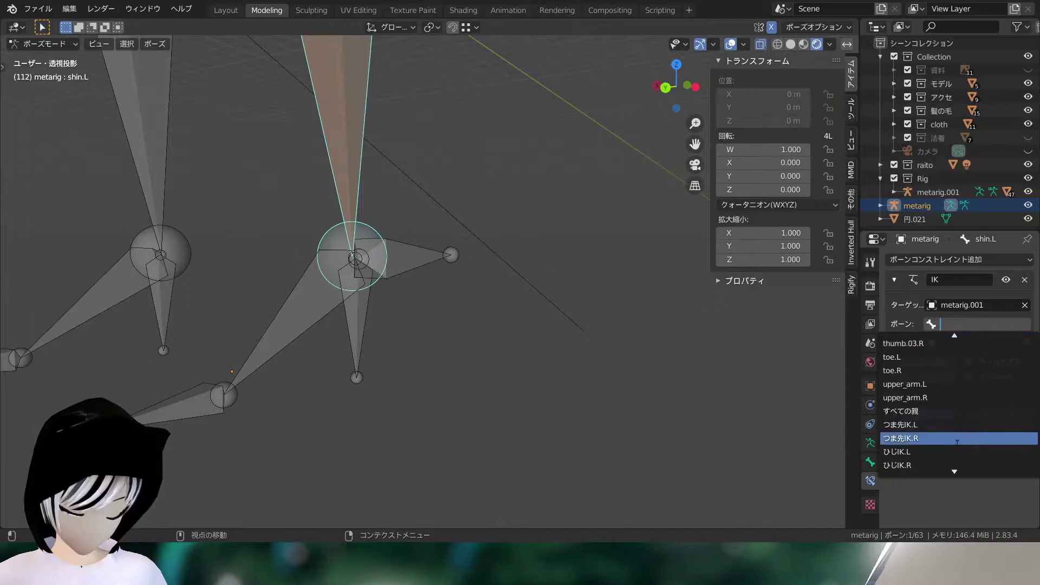
scroll(921, 407, "up", 2)
scroll(921, 411, "up", 2)
scroll(428, 280, "down", 4)
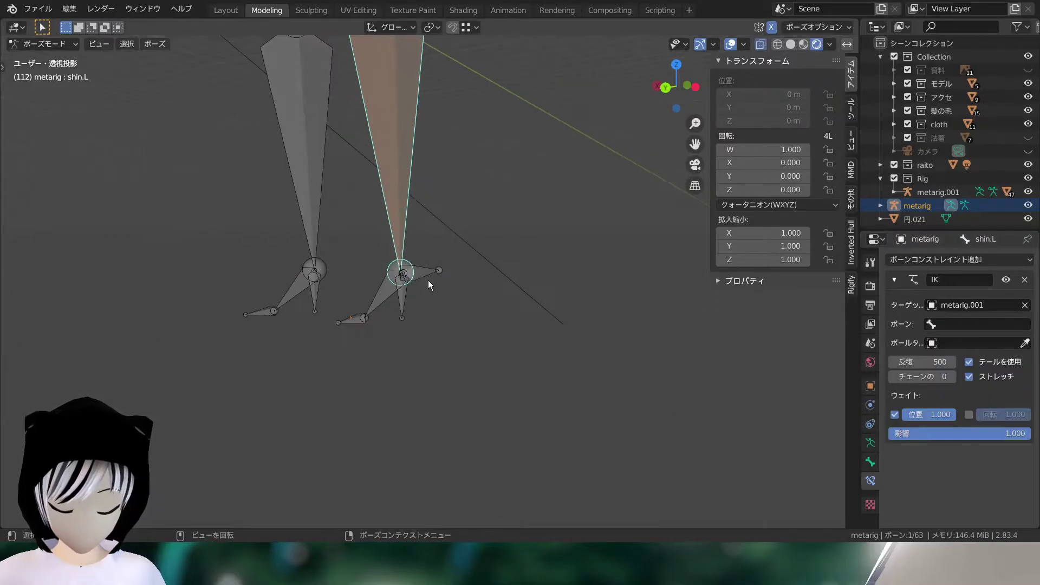
left_click(425, 274)
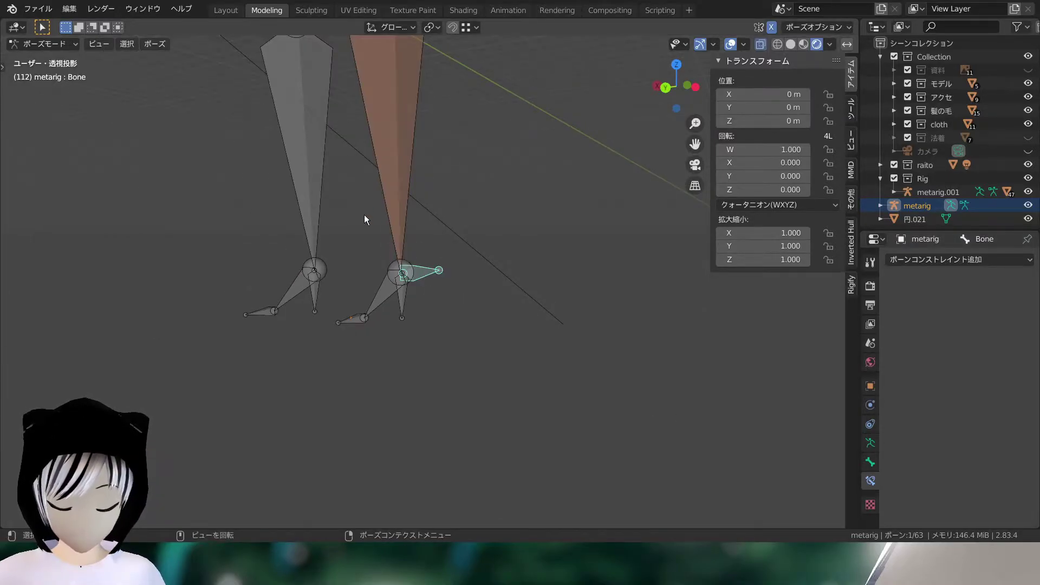
- Rename the bone jutting from the left heel to 足Ik.L in its Bone properties
left_click(389, 209)
left_click(430, 268)
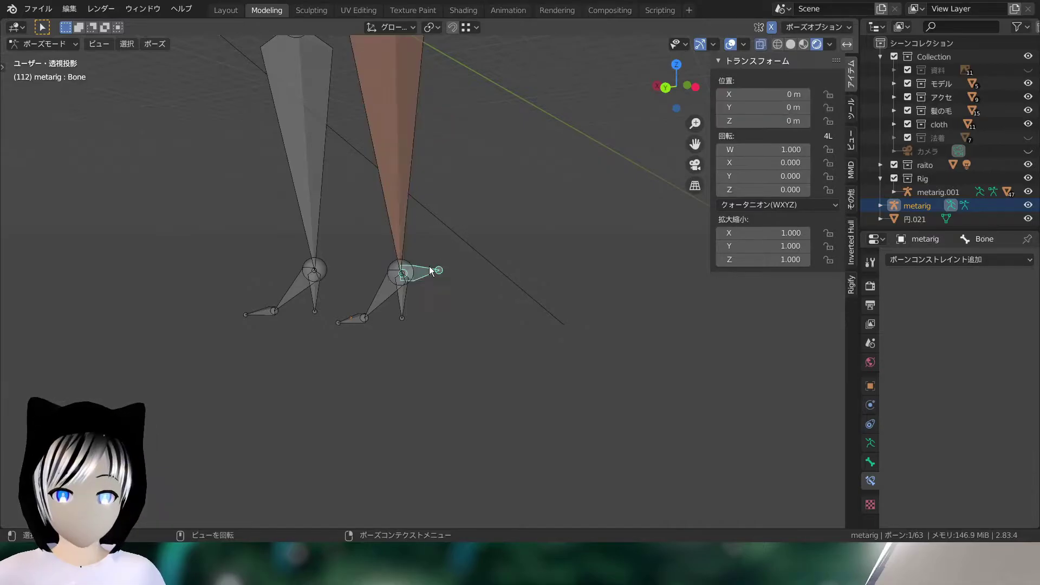
left_click(867, 460)
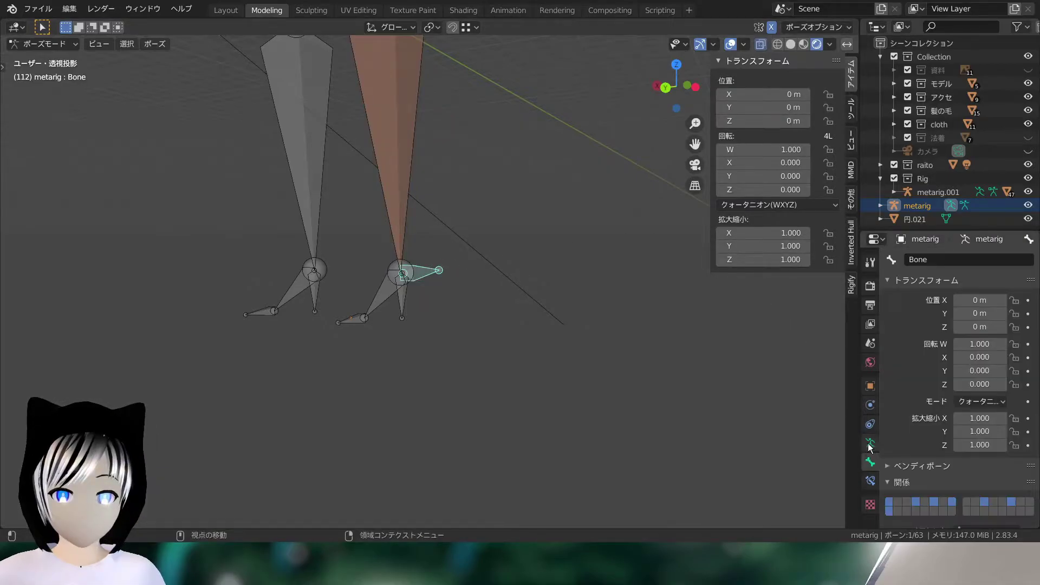
left_click(937, 259)
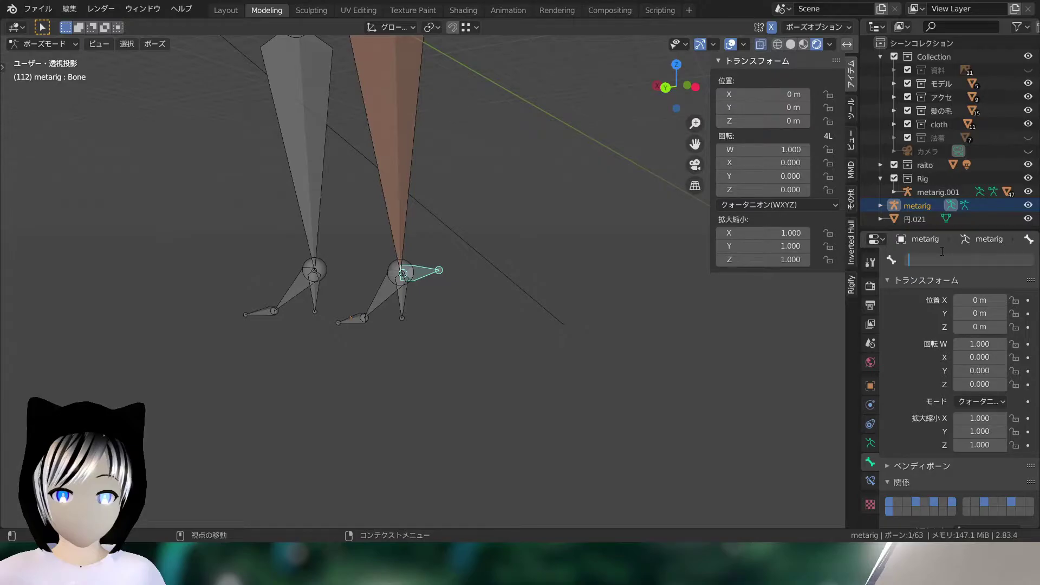
type("足Ik.L")
key("Return")
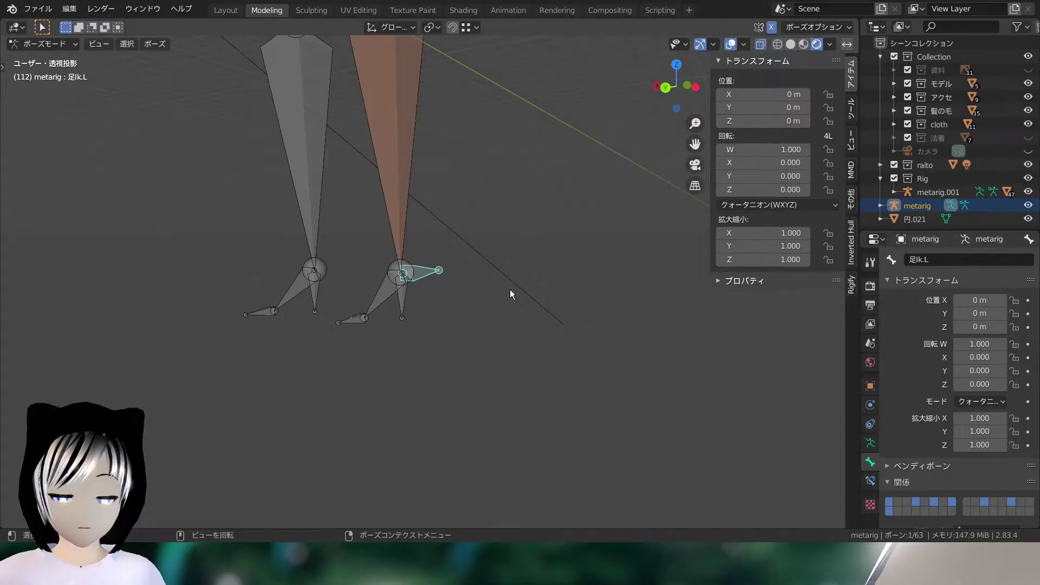
scroll(509, 289, "up", 2)
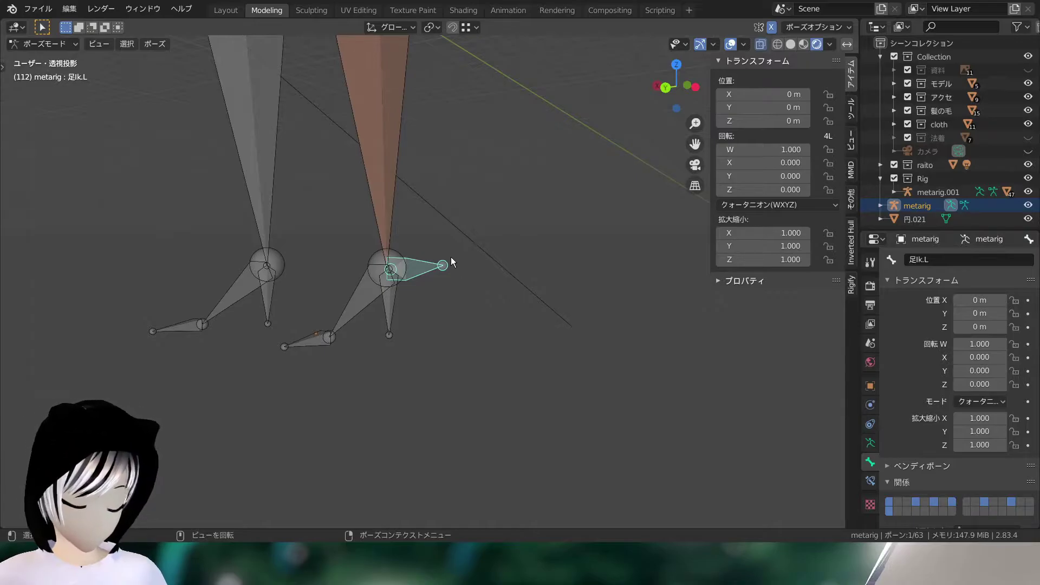
scroll(450, 256, "down", 1)
scroll(427, 256, "up", 2)
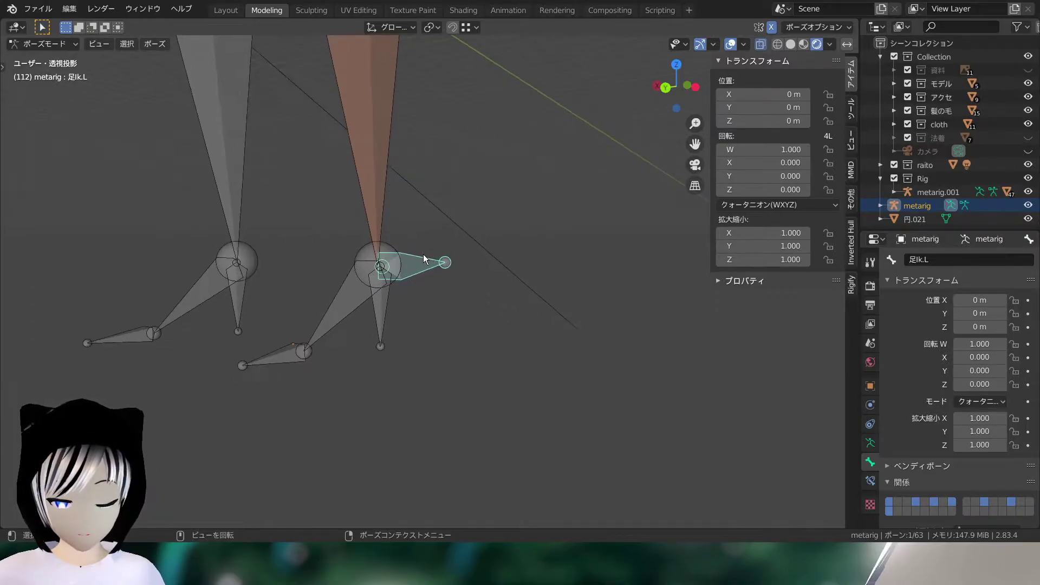
- Select shin.L and browse its IK bone list without picking a bone
left_click(371, 178)
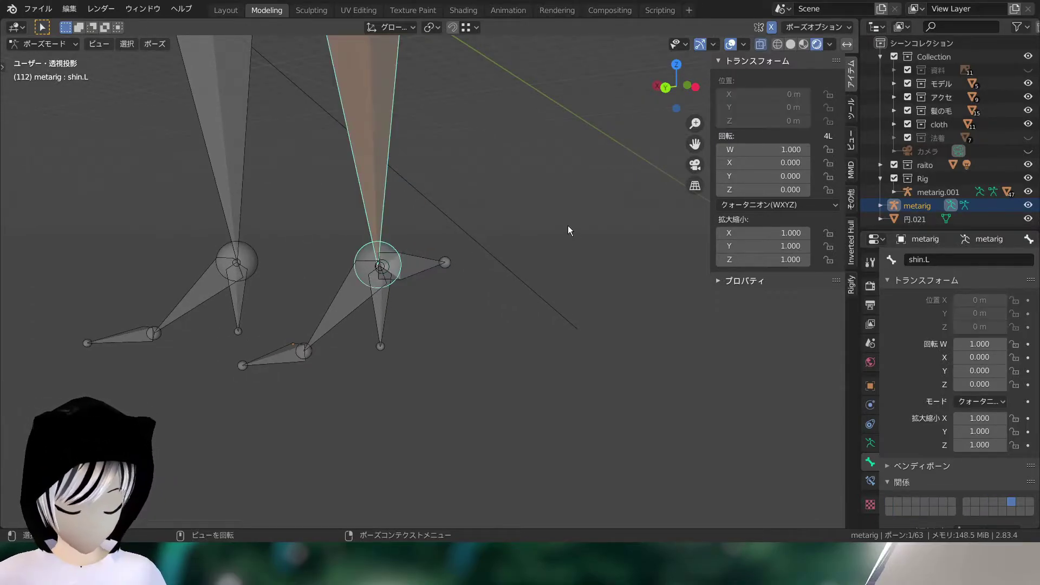
left_click(870, 481)
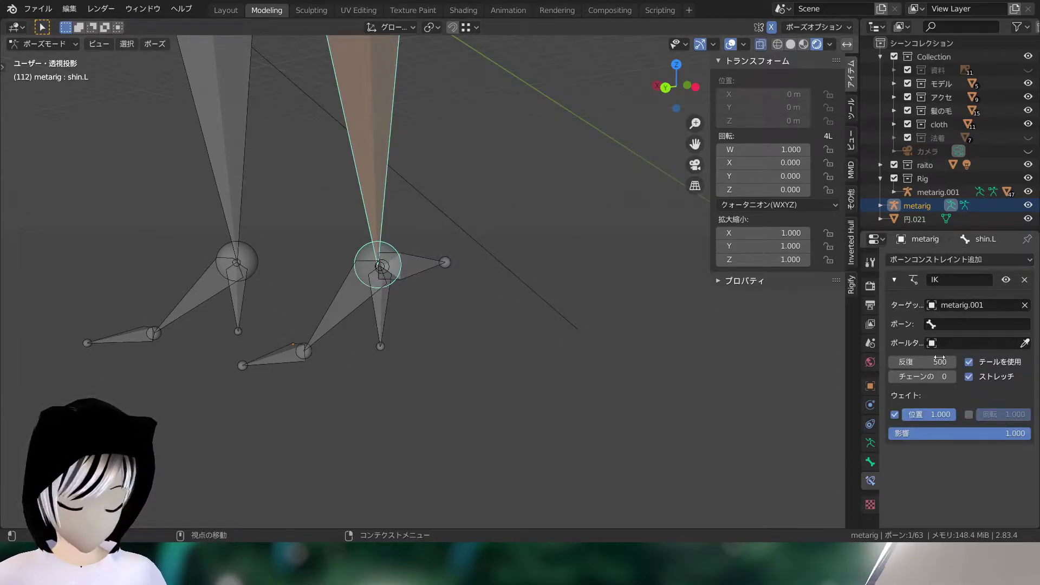
left_click(972, 325)
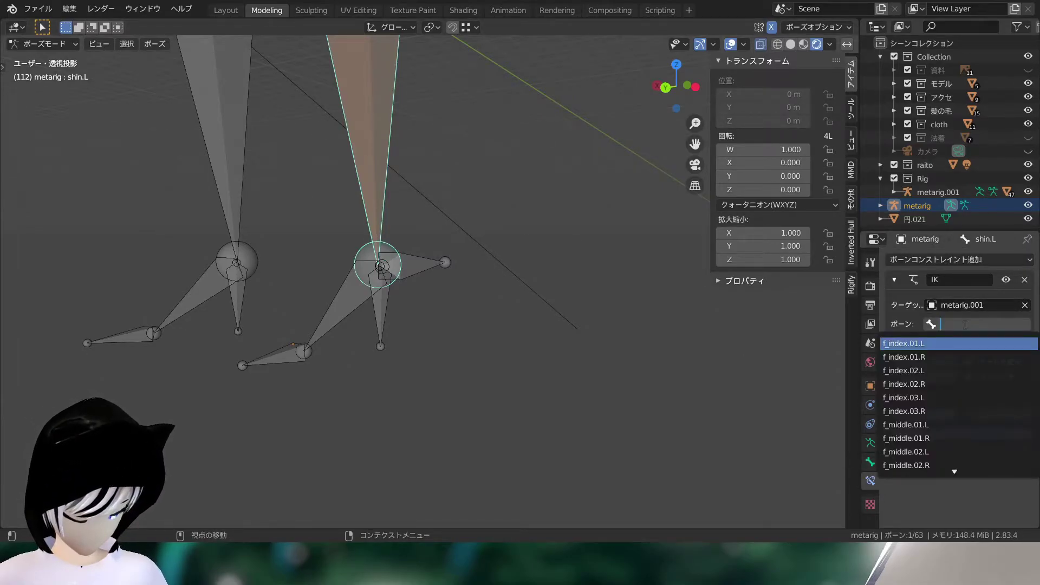
left_click(978, 321)
scroll(959, 378, "down", 2)
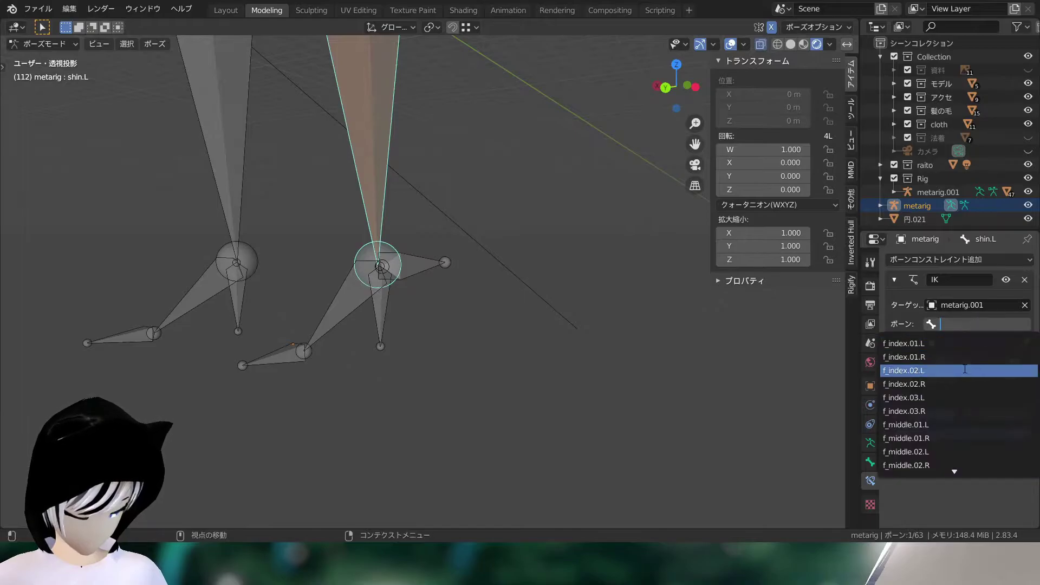
scroll(959, 378, "down", 10)
scroll(959, 378, "down", 10)
scroll(953, 376, "down", 10)
scroll(945, 374, "down", 10)
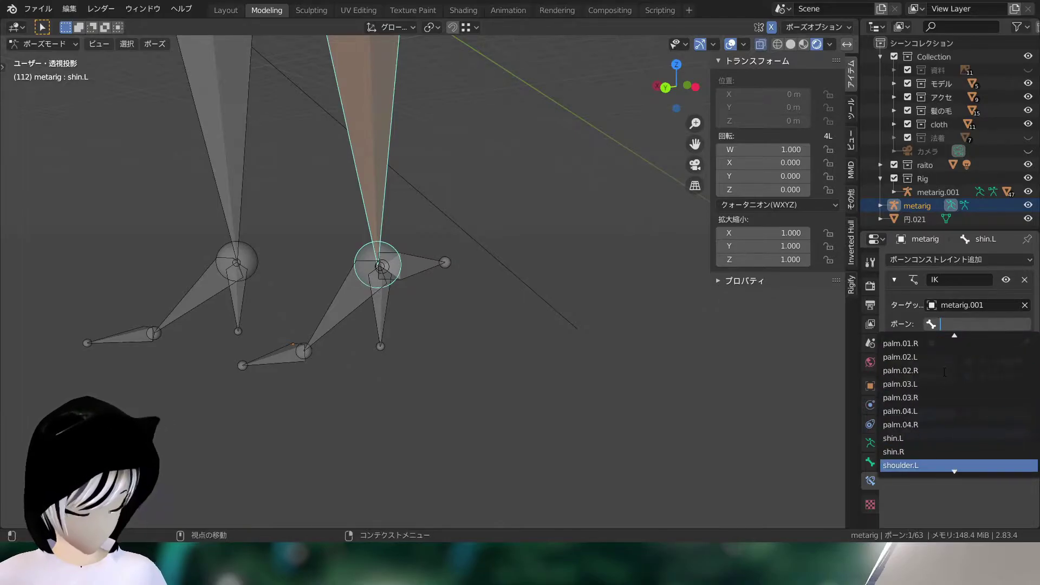
scroll(938, 371, "down", 10)
scroll(932, 375, "down", 5)
scroll(928, 380, "down", 5)
scroll(923, 384, "down", 3)
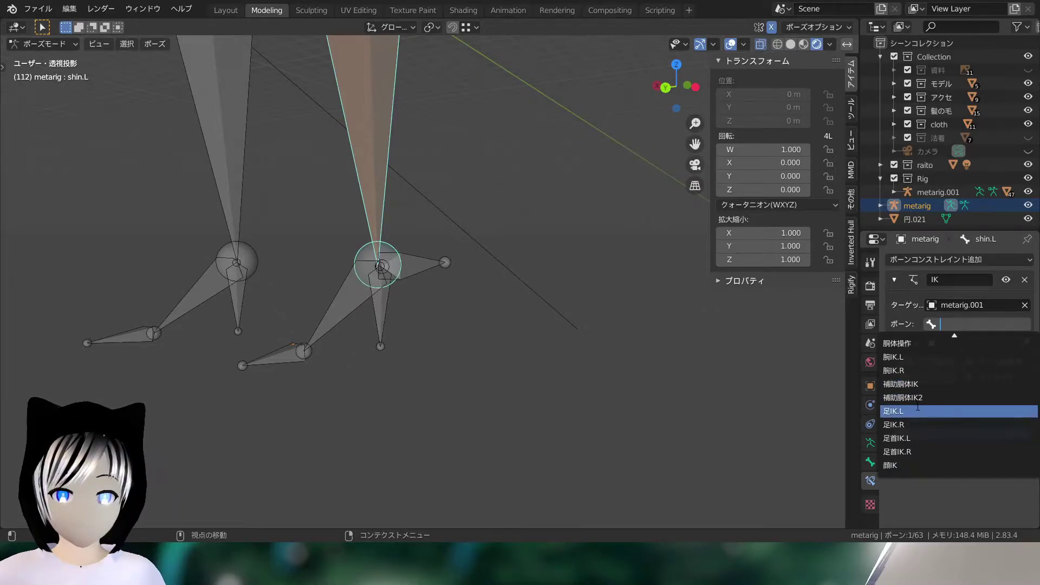
key("Escape")
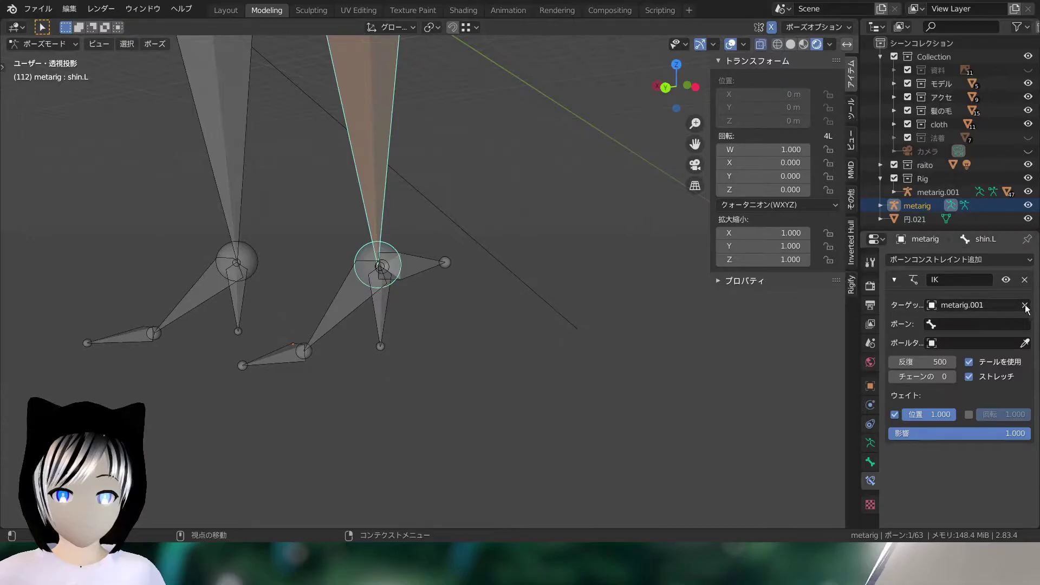
- Retarget shin.L's IK to the metarig armature with 足Ik.L as the target bone
left_click(1026, 307)
left_click(985, 301)
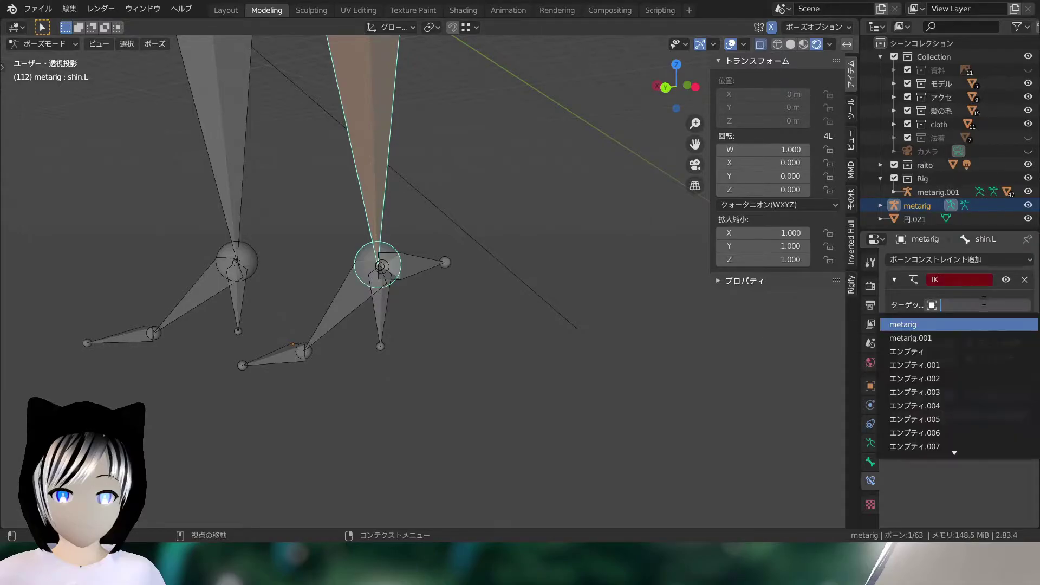
left_click(951, 325)
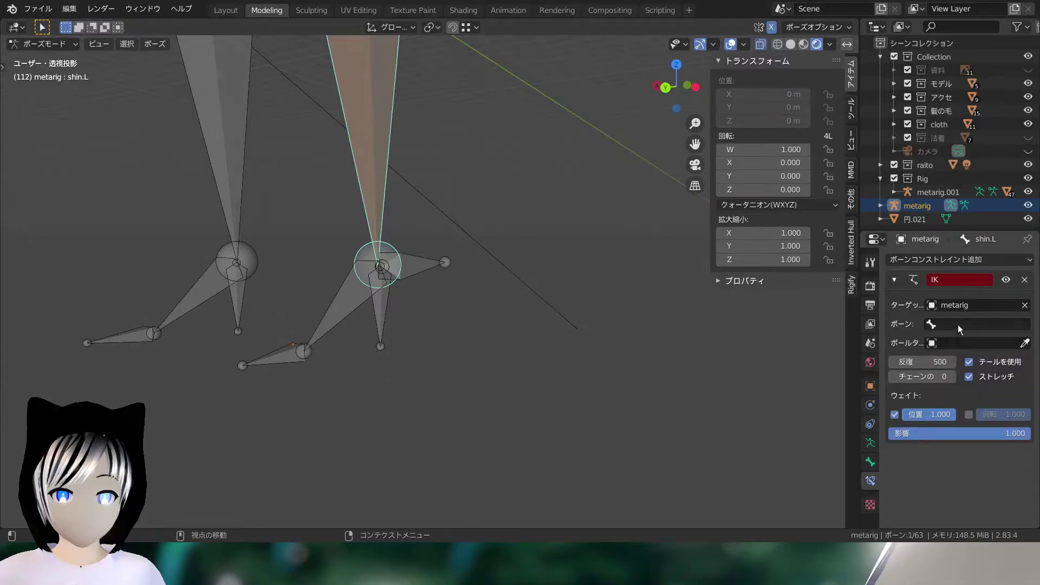
scroll(935, 404, "down", 10)
scroll(935, 404, "down", 10)
scroll(936, 404, "down", 10)
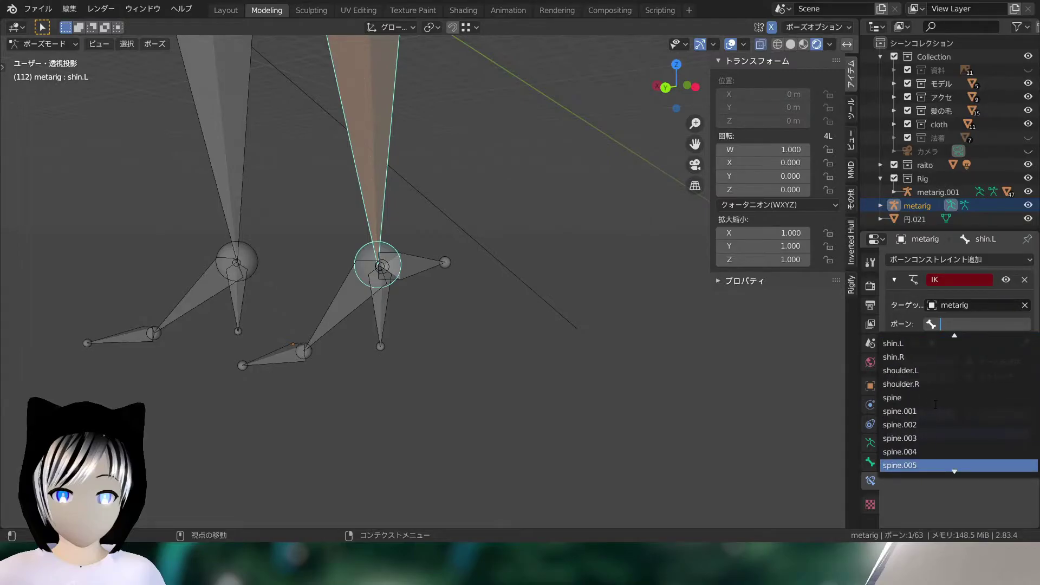
scroll(935, 405, "down", 9)
scroll(935, 405, "down", 5)
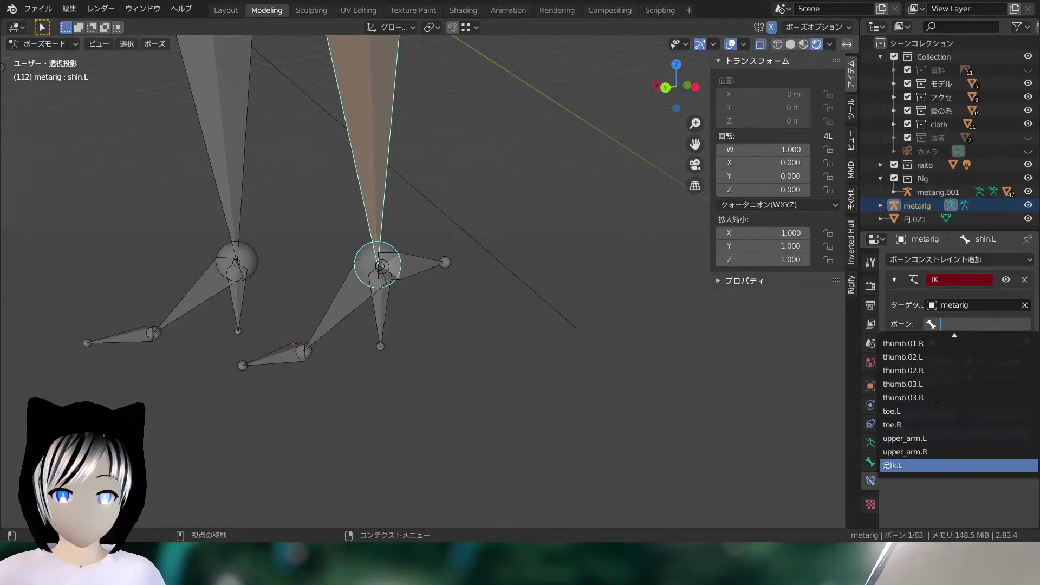
left_click(927, 465)
- Orbit around the leg and select the 足Ik.L heel bone
scroll(570, 307, "down", 4)
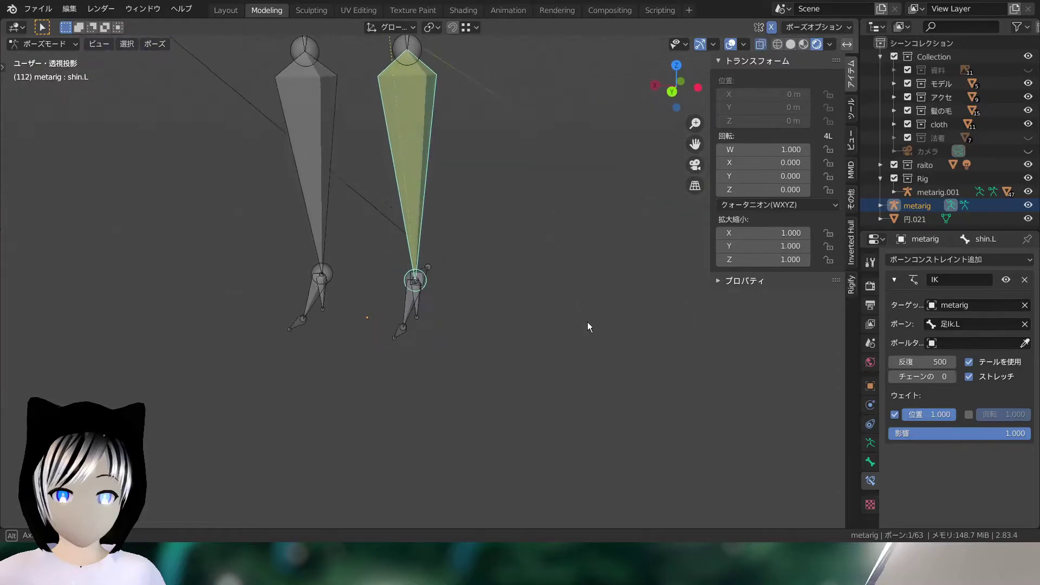
scroll(542, 304, "up", 4)
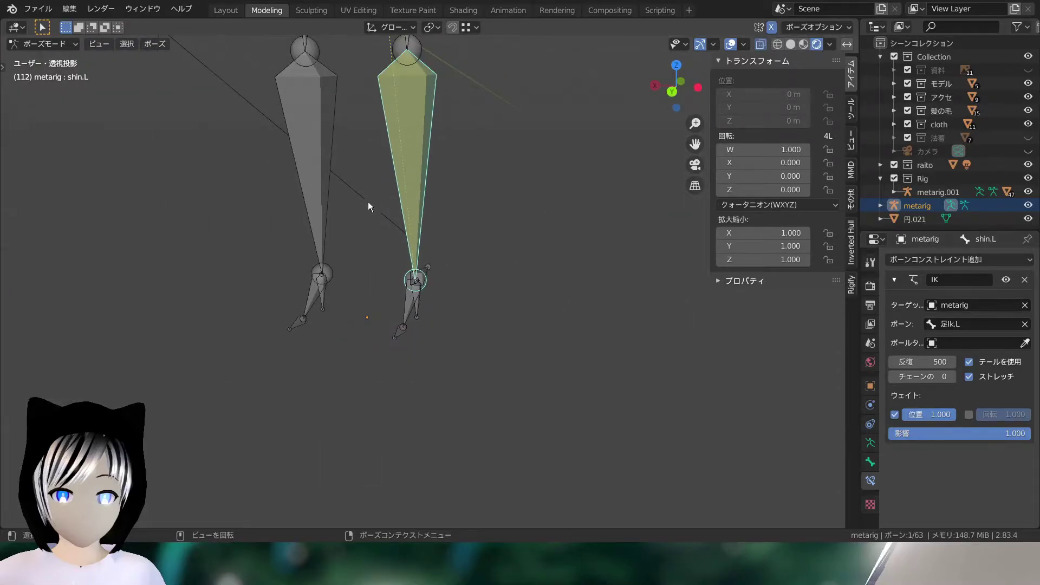
scroll(368, 206, "up", 2)
middle_click_drag(489, 274, 420, 264)
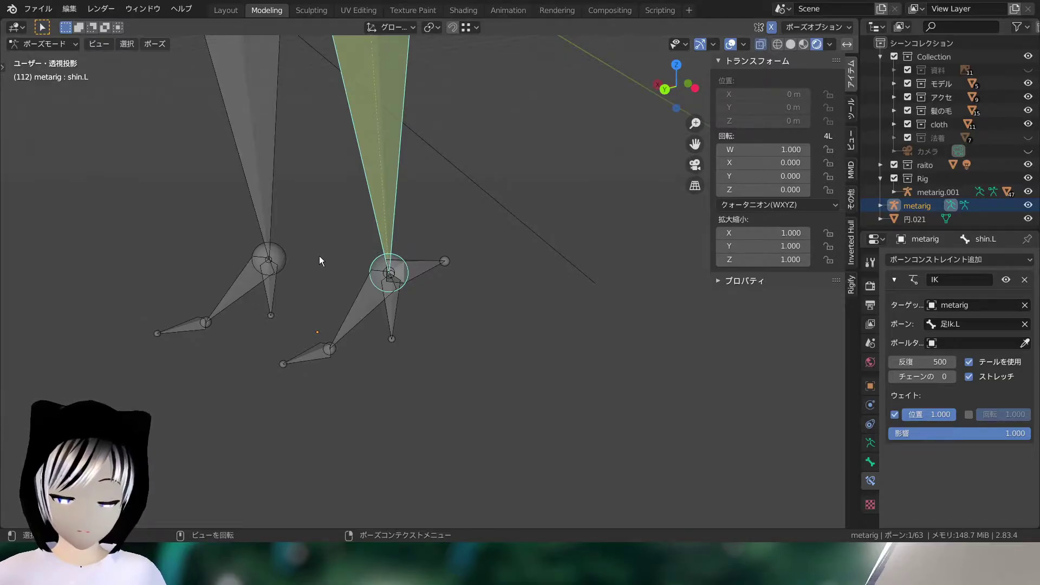
left_click(430, 272)
scroll(508, 272, "down", 3)
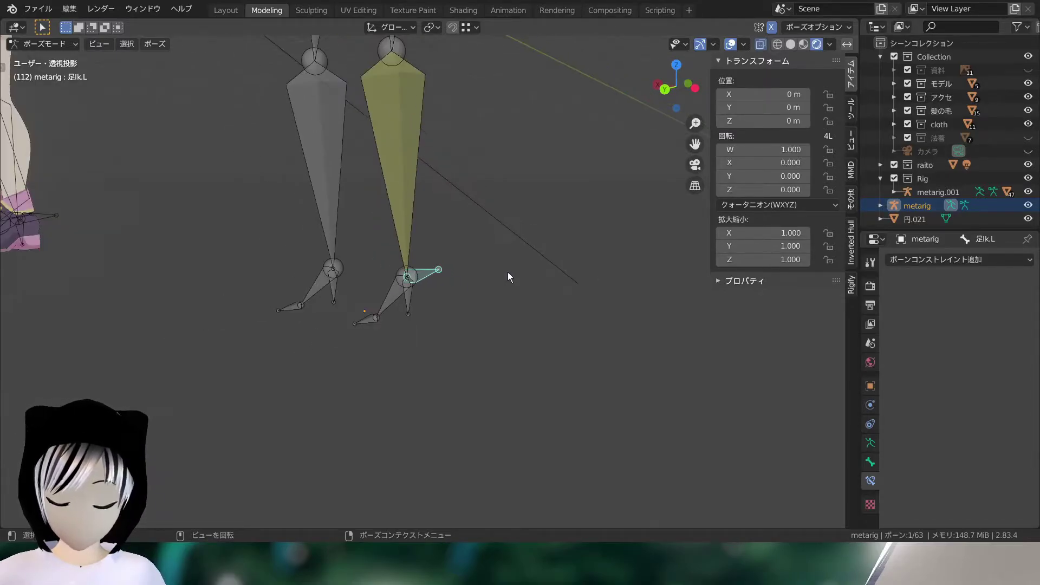
scroll(508, 272, "down", 1)
middle_click_drag(508, 272, 404, 242)
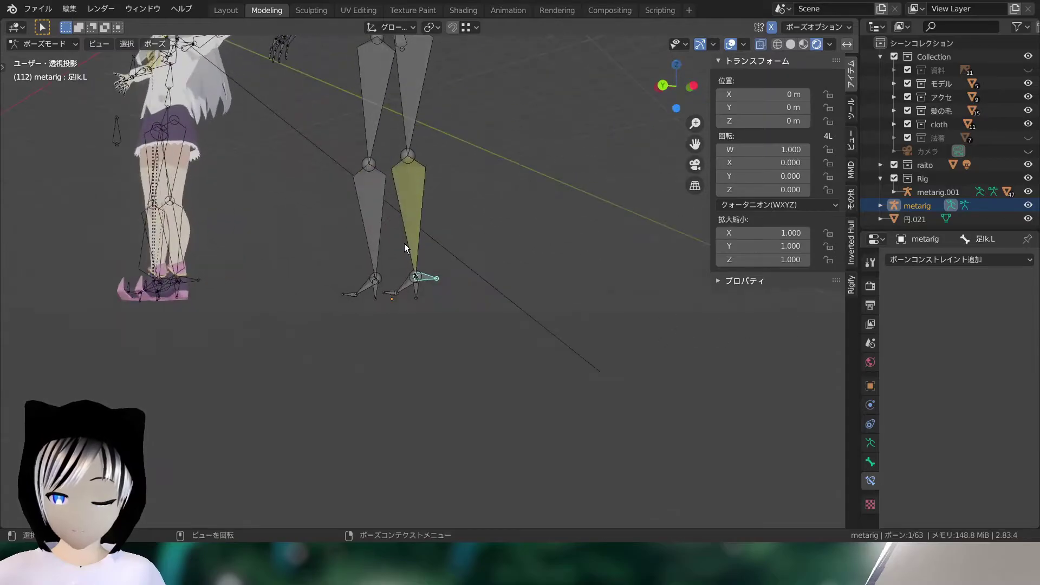
scroll(404, 242, "up", 2)
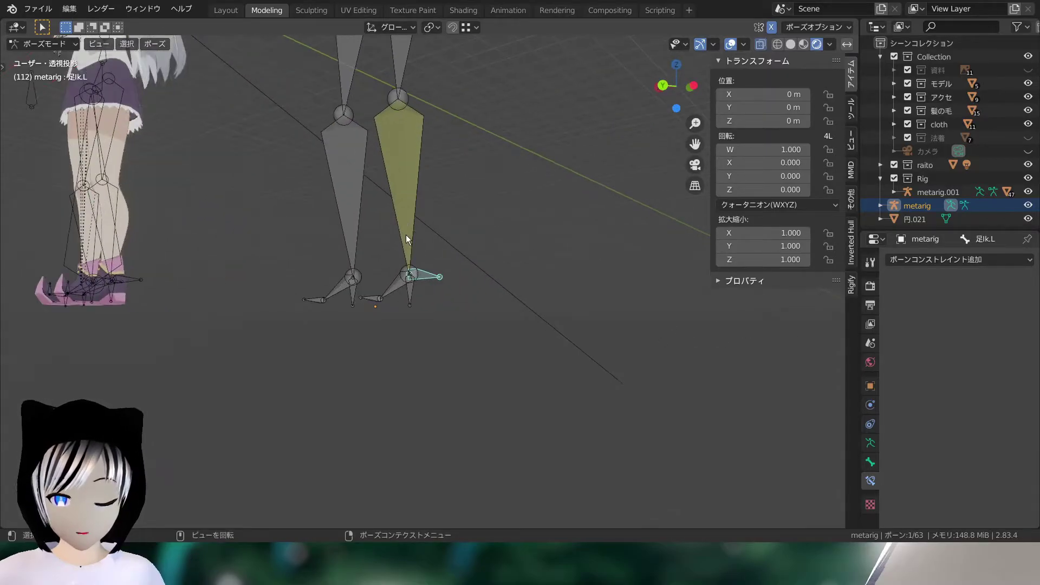
- Test-move 足Ik.L with G to check the leg IK, then cancel the move
left_click(390, 200)
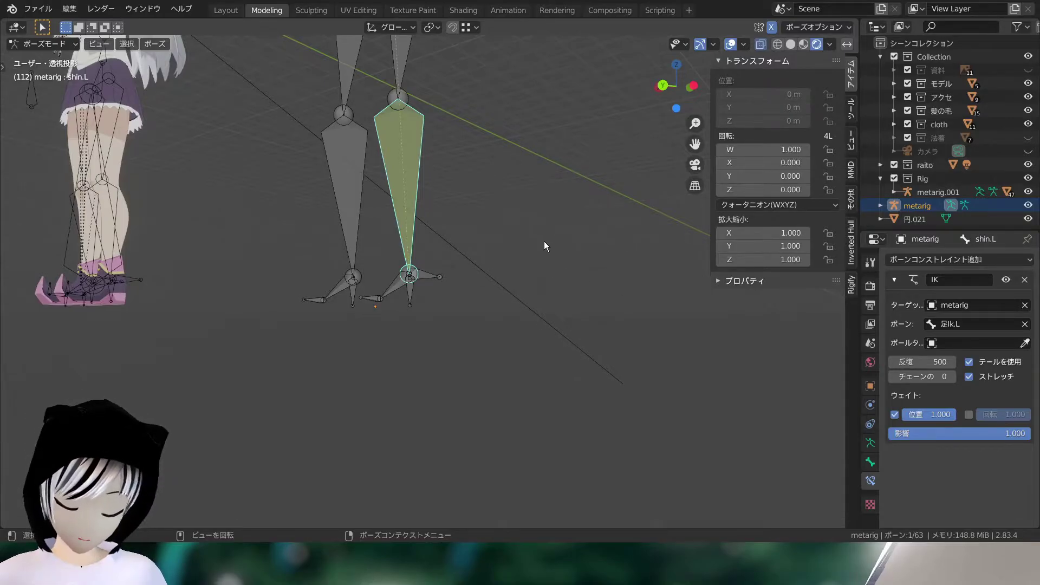
left_click(435, 271)
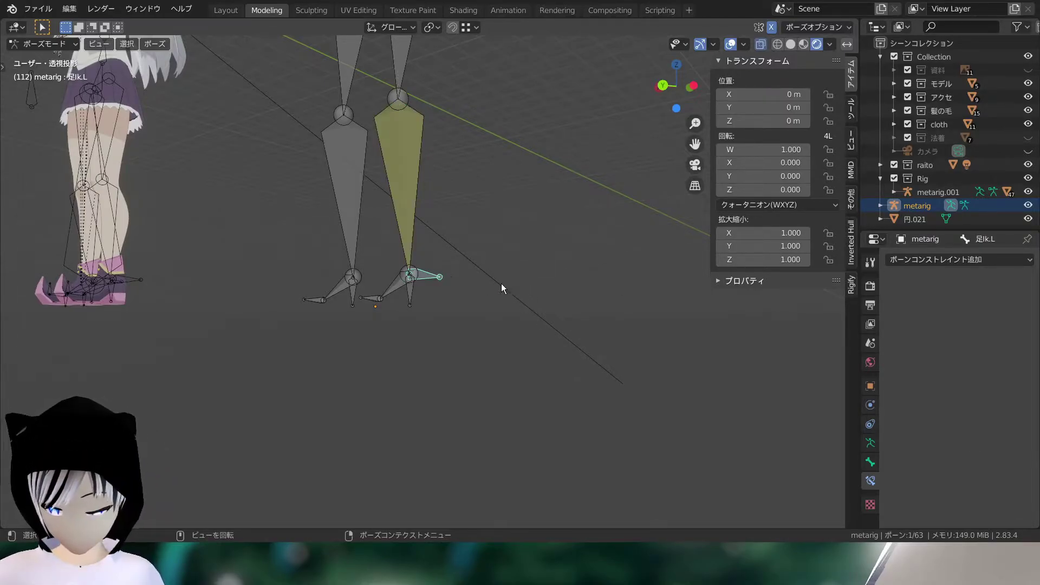
key("g")
scroll(437, 262, "down", 5)
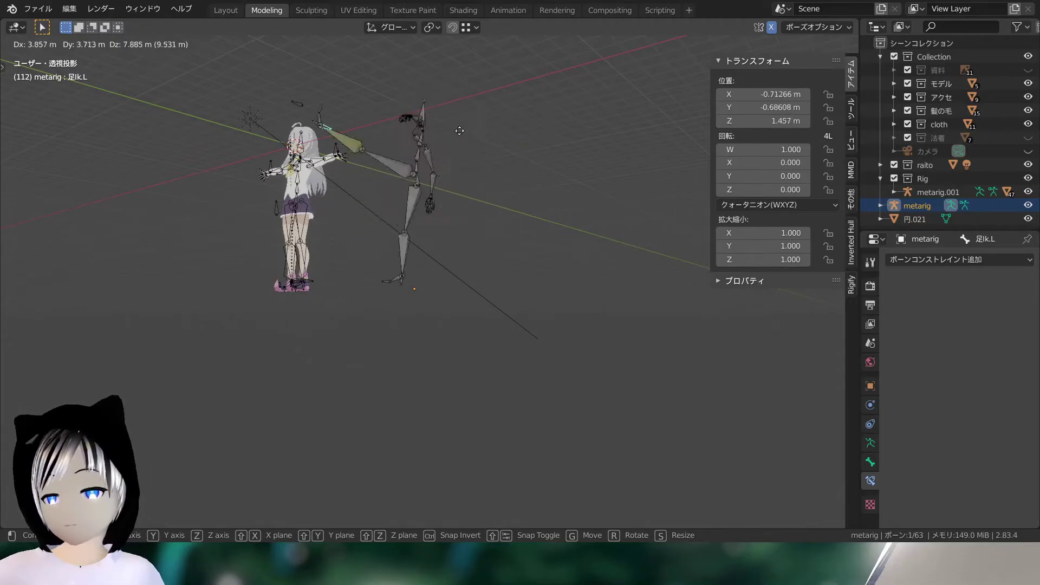
right_click(479, 262)
scroll(507, 214, "up", 5)
middle_click_drag(506, 213, 564, 234)
scroll(372, 202, "up", 6)
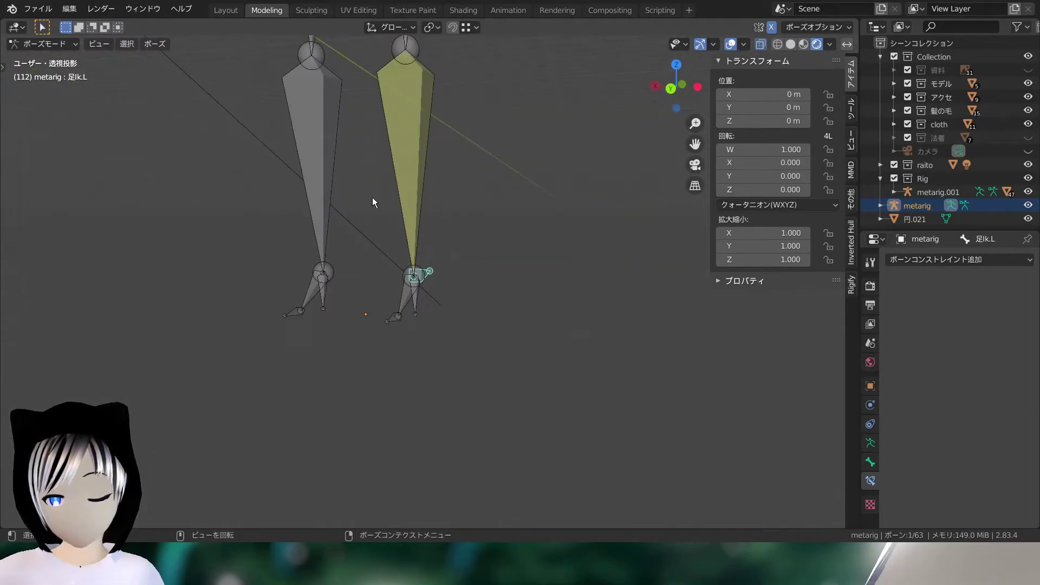
- Set shin.L's IK chain length to 1 and reselect 足Ik.L to inspect the leg
left_click(420, 178)
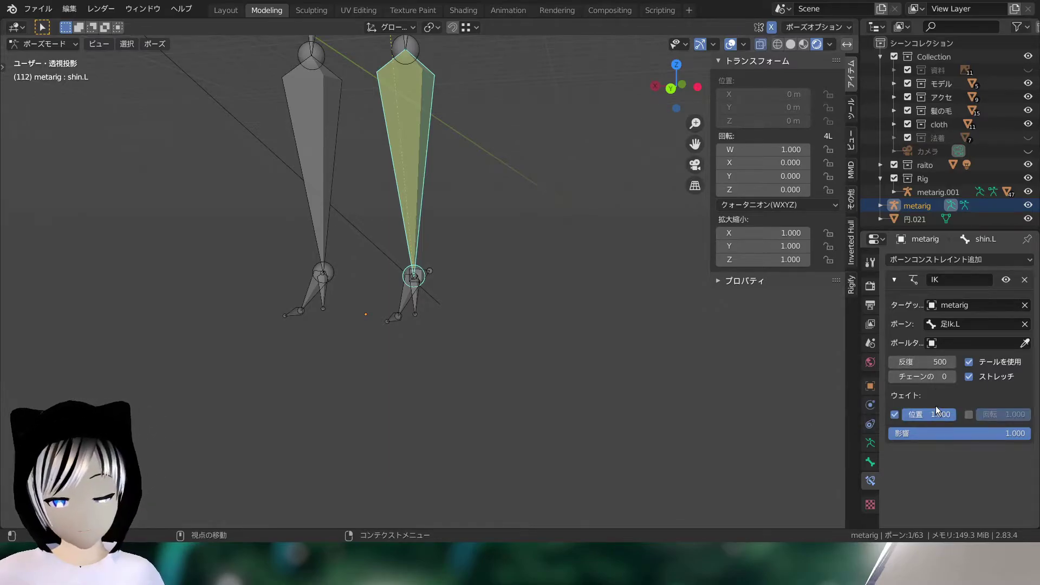
left_click(948, 378)
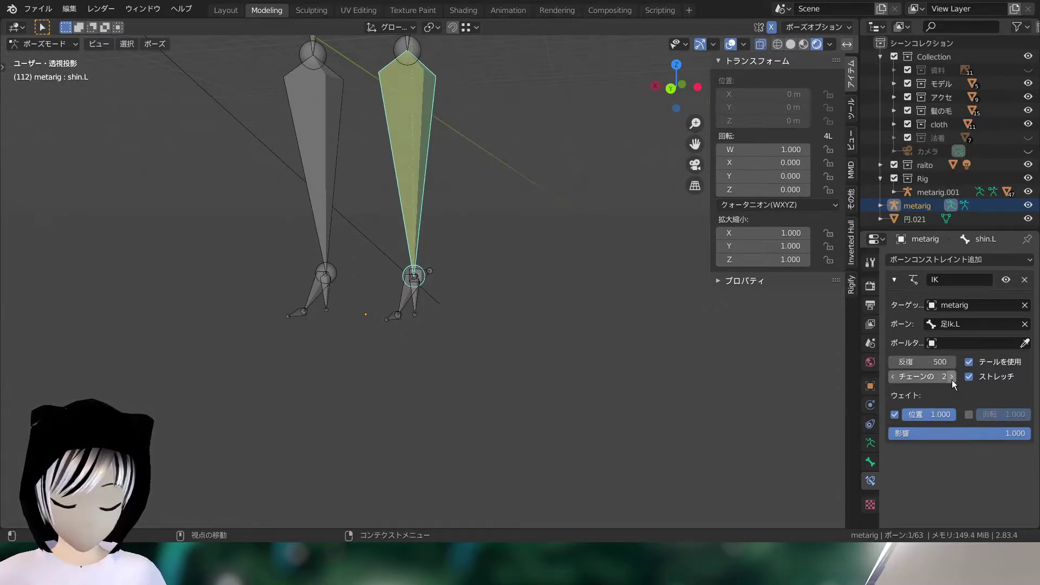
left_click(893, 382)
middle_click_drag(677, 295, 584, 275)
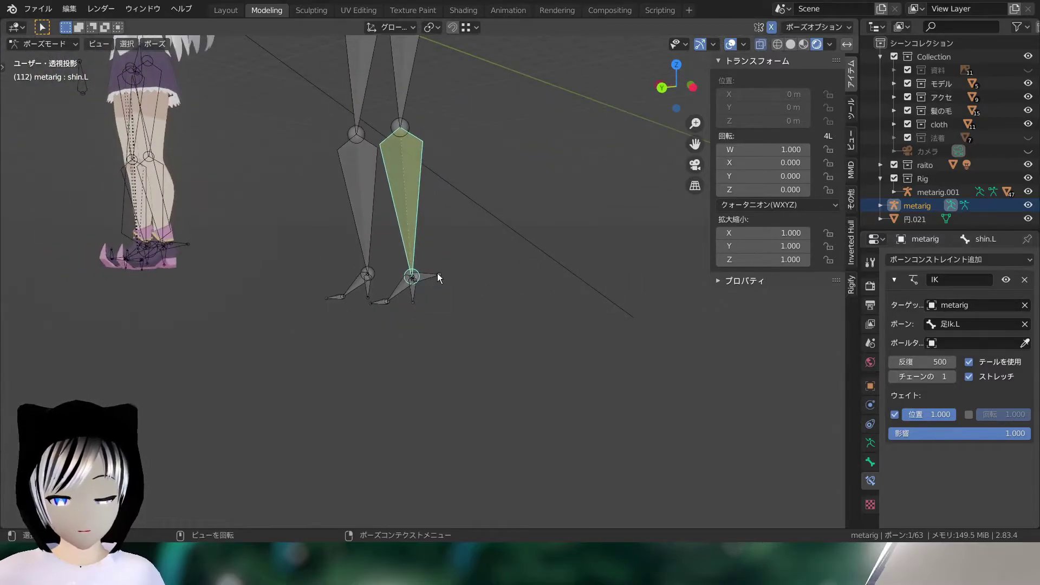
left_click(437, 274)
scroll(444, 257, "up", 1)
middle_click_drag(444, 257, 459, 285, "shift")
left_click(408, 229)
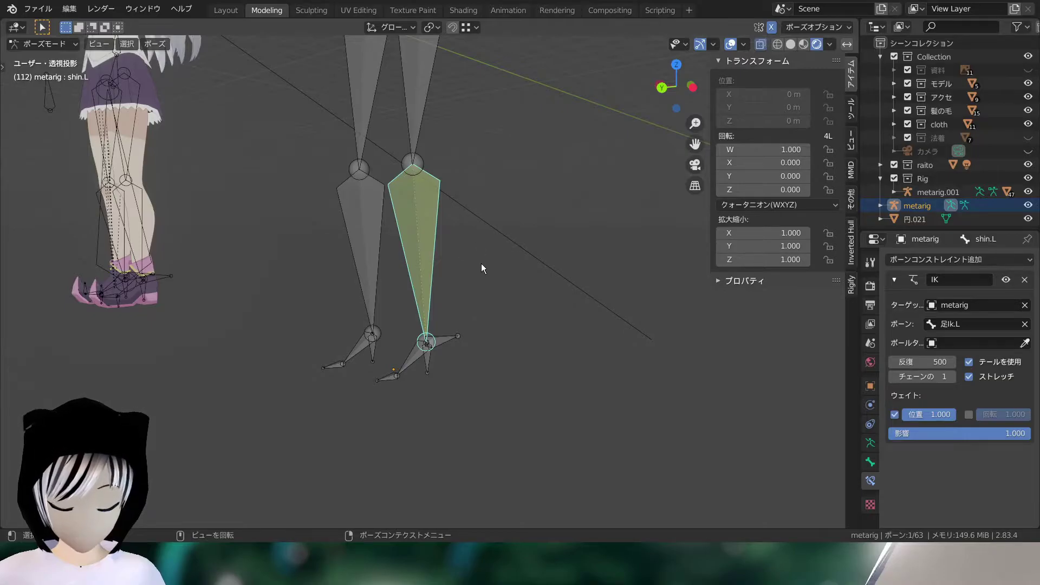
scroll(481, 263, "up", 2)
left_click(449, 371)
- Test-move 足Ik.L and cancel, then raise shin.L's IK chain length to 2
key("g")
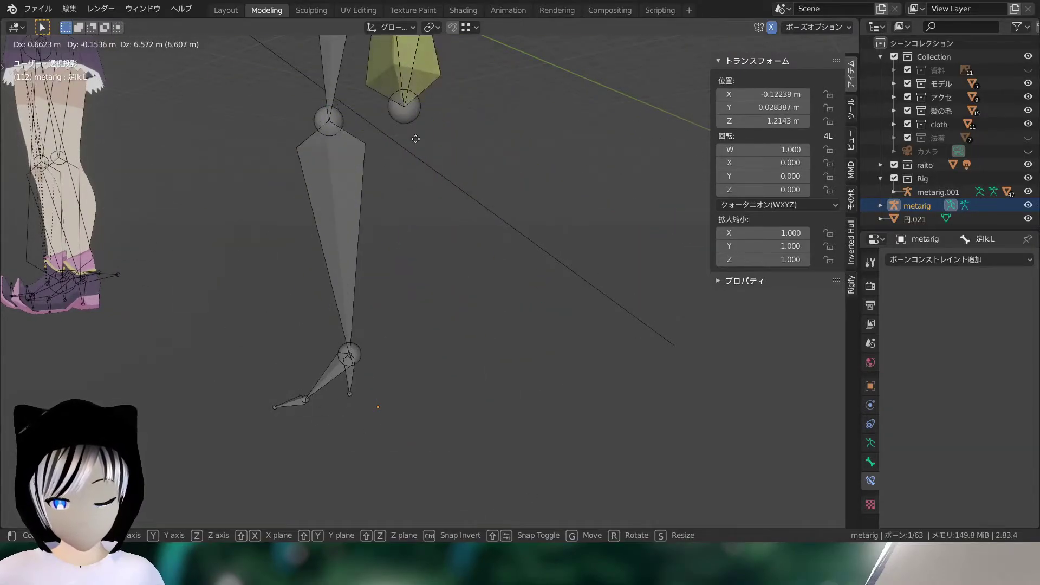
scroll(448, 297, "down", 5)
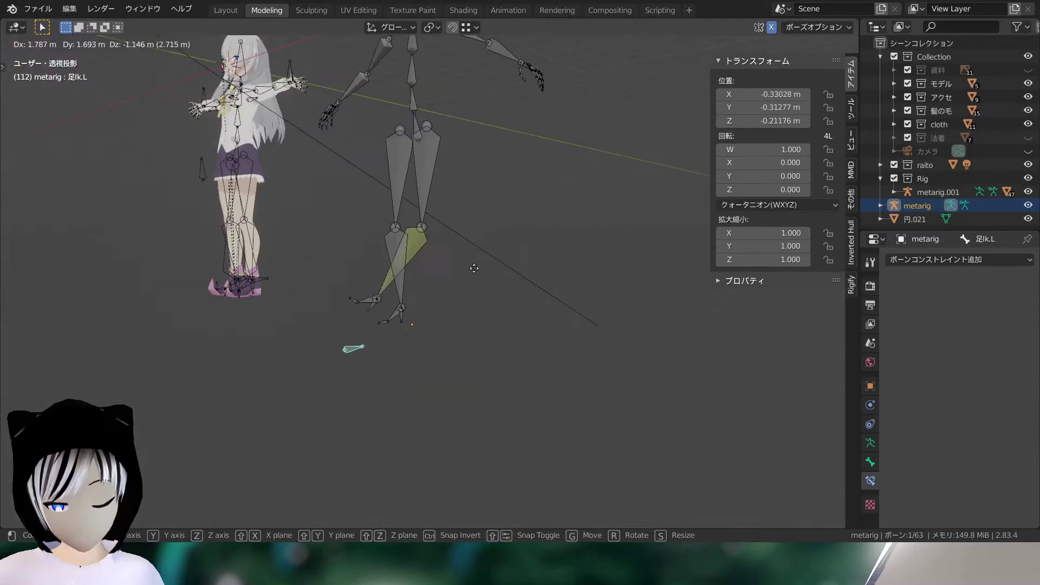
right_click(685, 239)
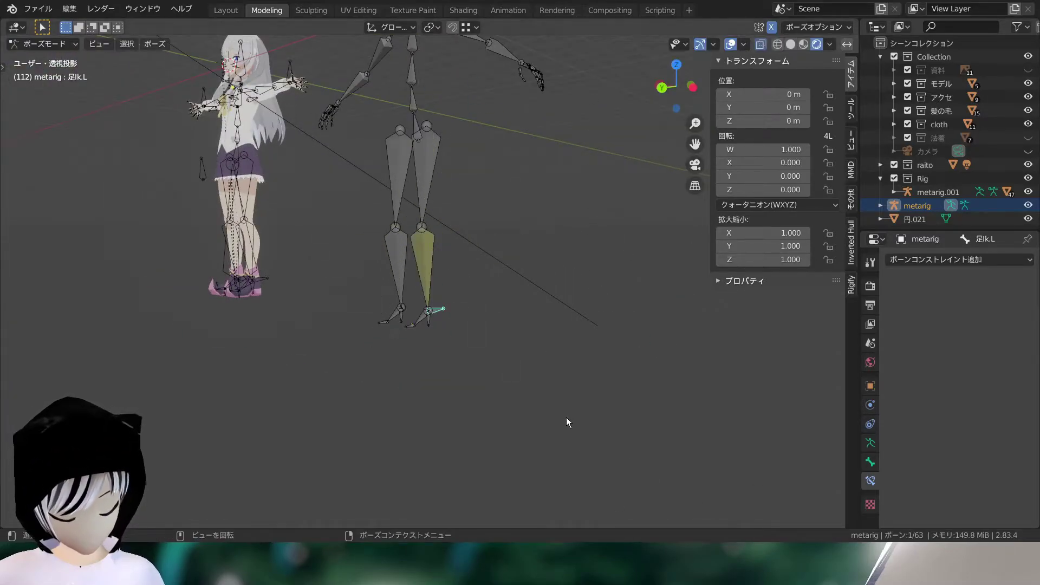
left_click(427, 249)
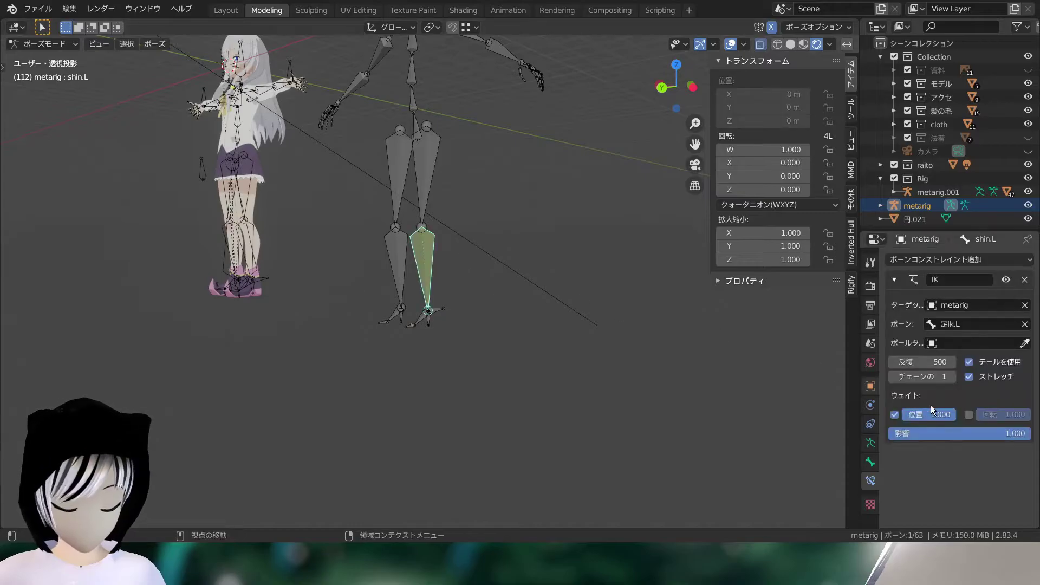
left_click(953, 381)
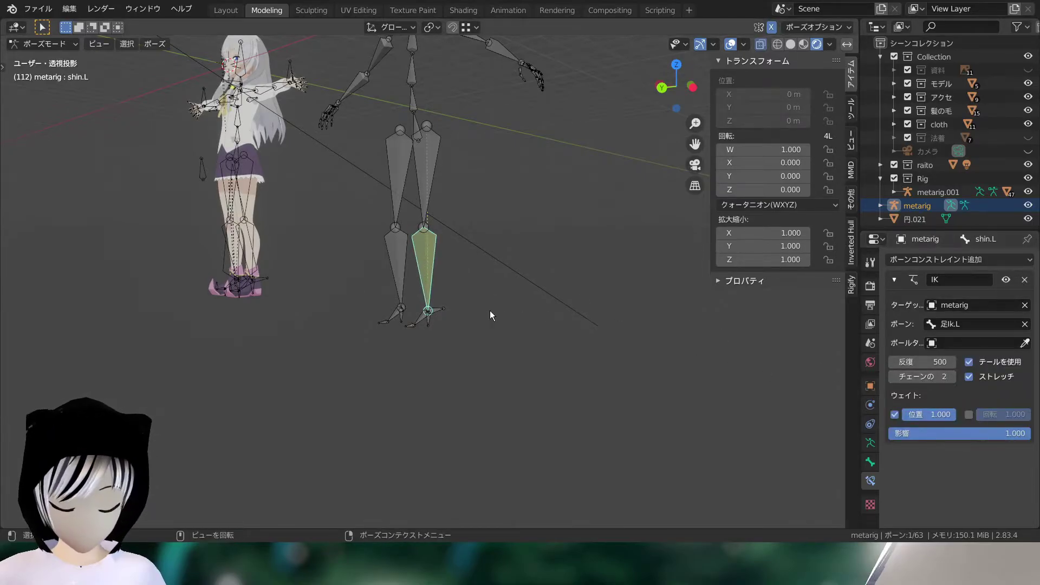
scroll(431, 317, "up", 3)
- Test-move 足Ik.L again in Left orthographic view, cancel, and reselect shin.L
left_click(452, 331)
scroll(506, 338, "down", 2)
scroll(506, 338, "down", 3)
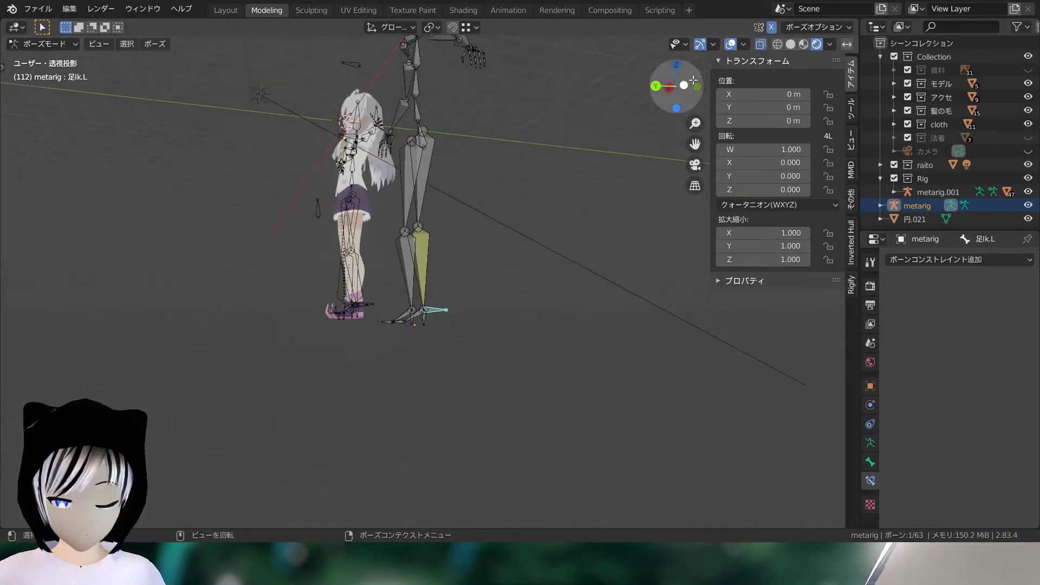
left_click(691, 86)
key("g")
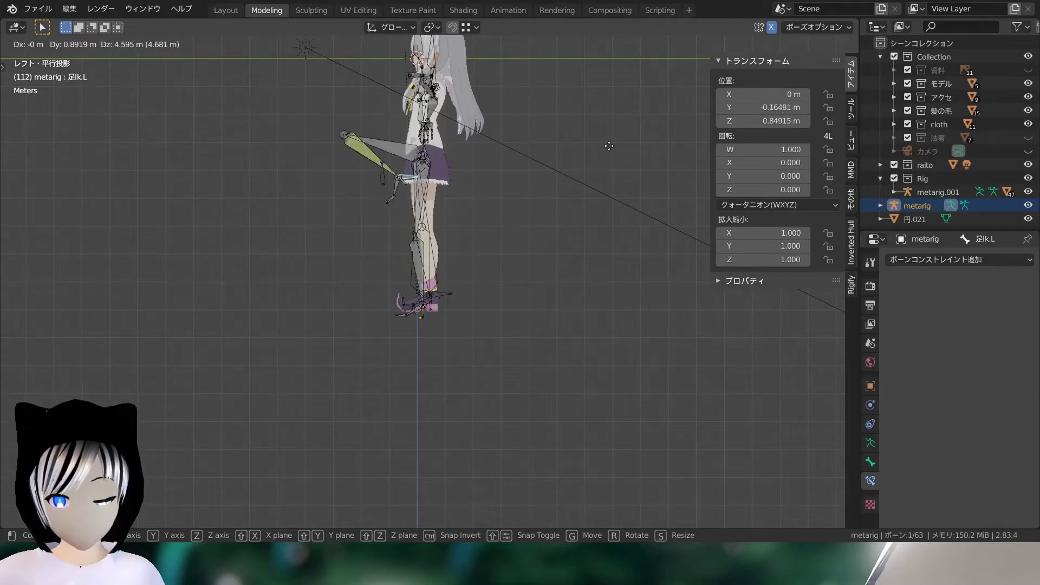
key("Escape")
middle_click_drag(583, 200, 602, 226)
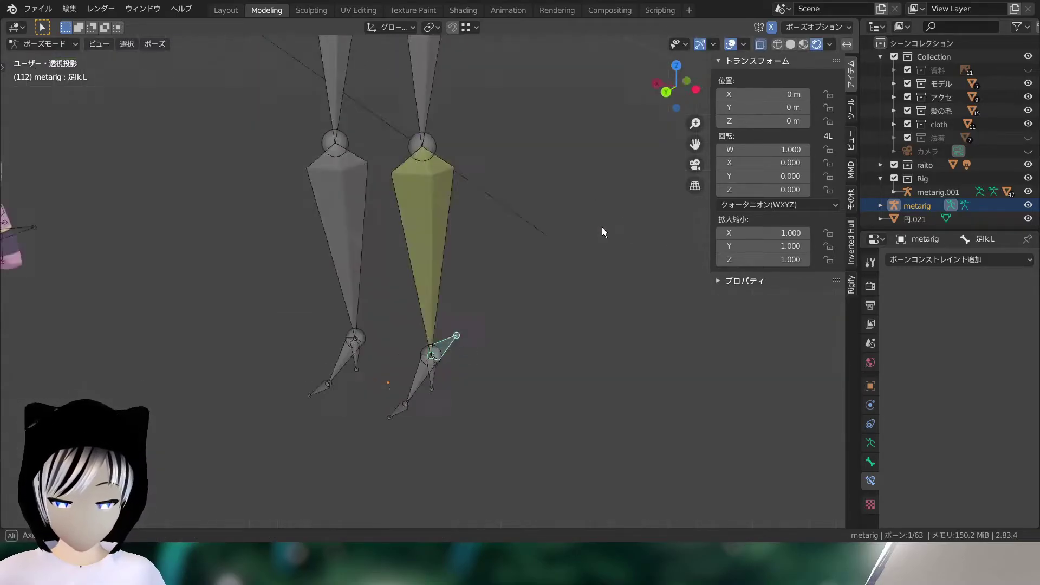
scroll(605, 201, "down", 3)
middle_click_drag(601, 187, 490, 172)
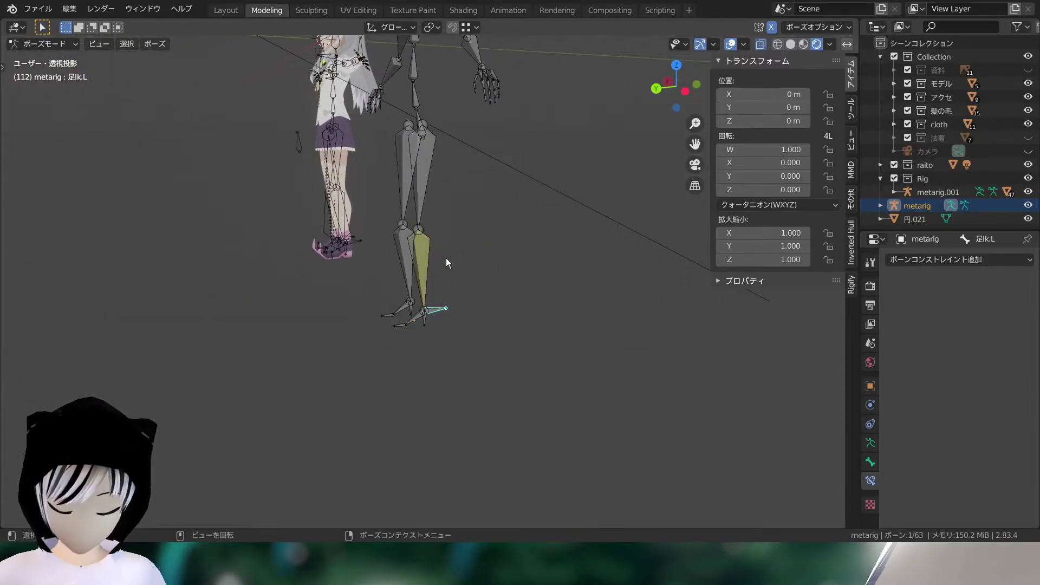
left_click(419, 270)
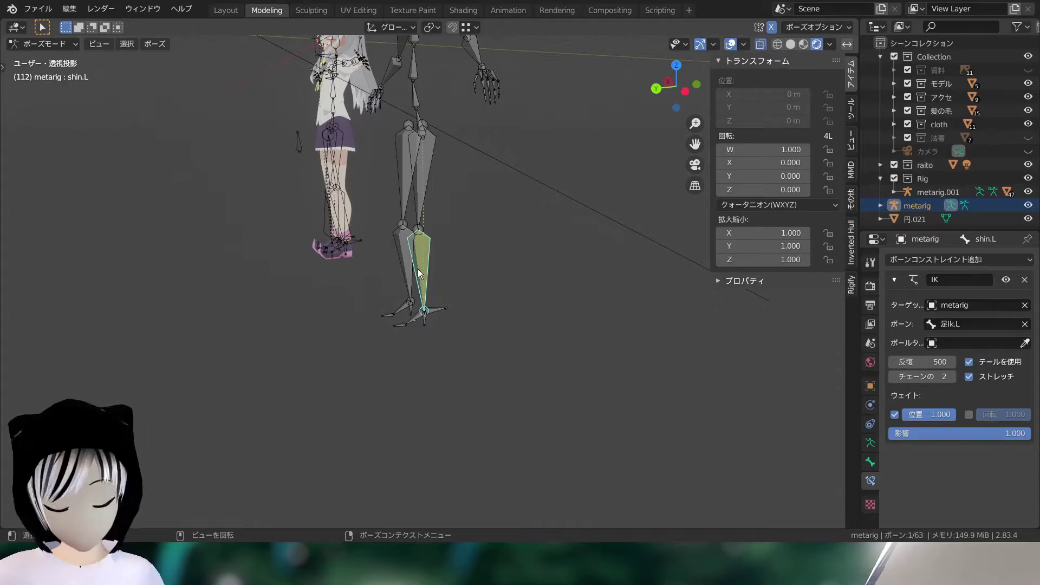
- Add a Limit Rotation (回転制限) constraint to shin.L below its IK constraint
left_click(902, 260)
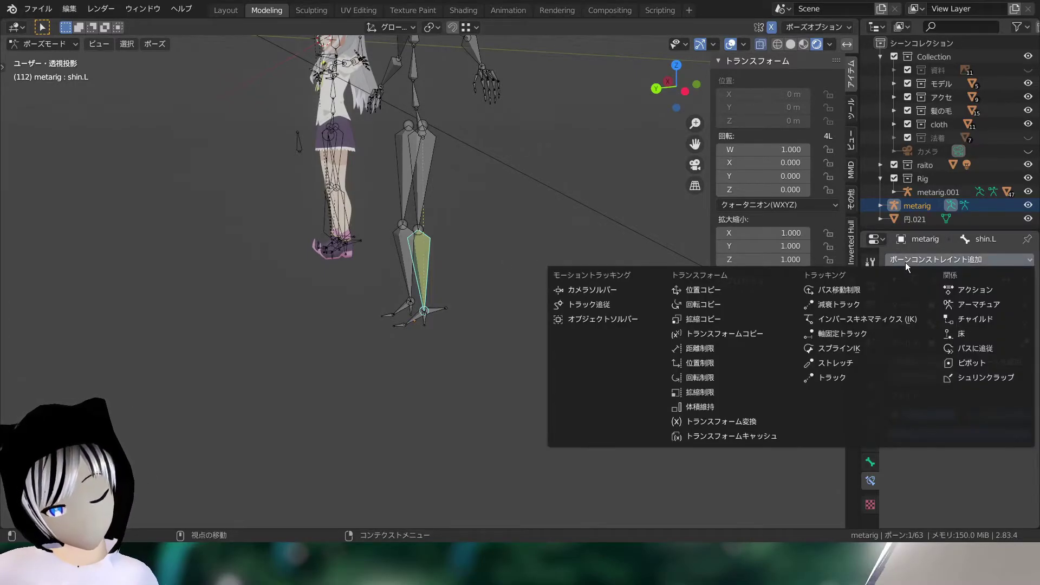
left_click(860, 257)
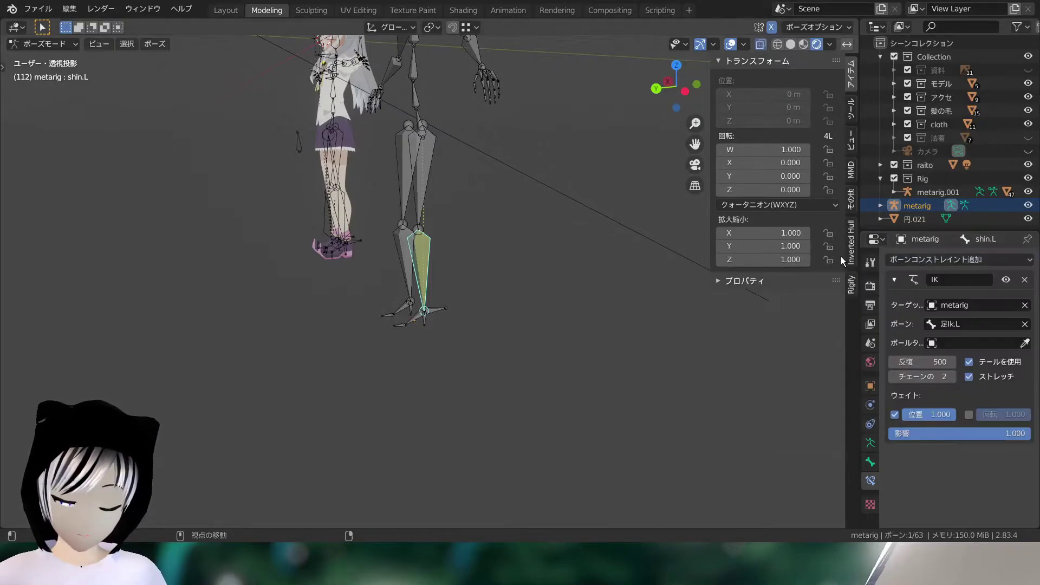
left_click(918, 260)
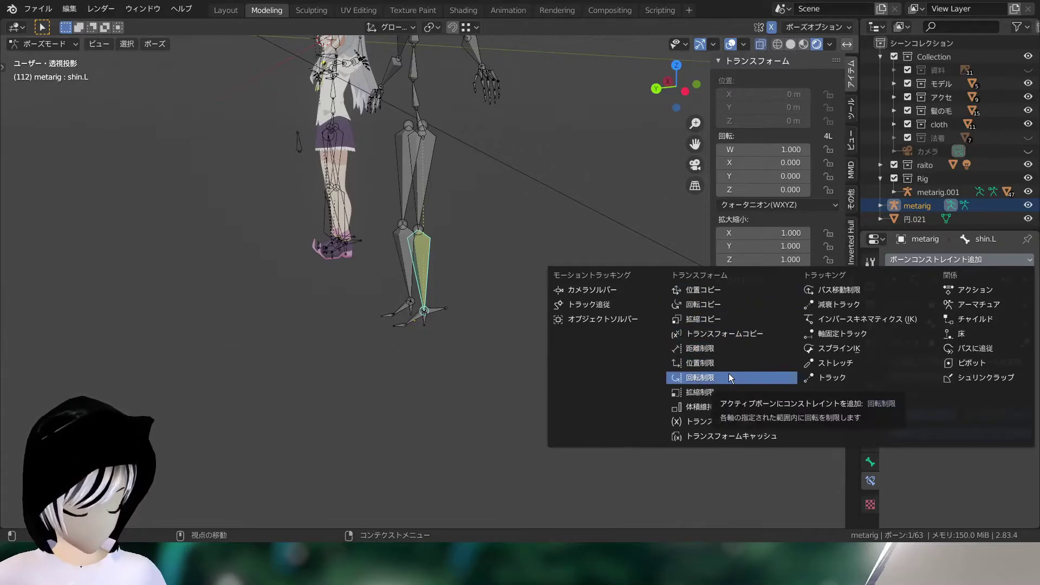
left_click(713, 377)
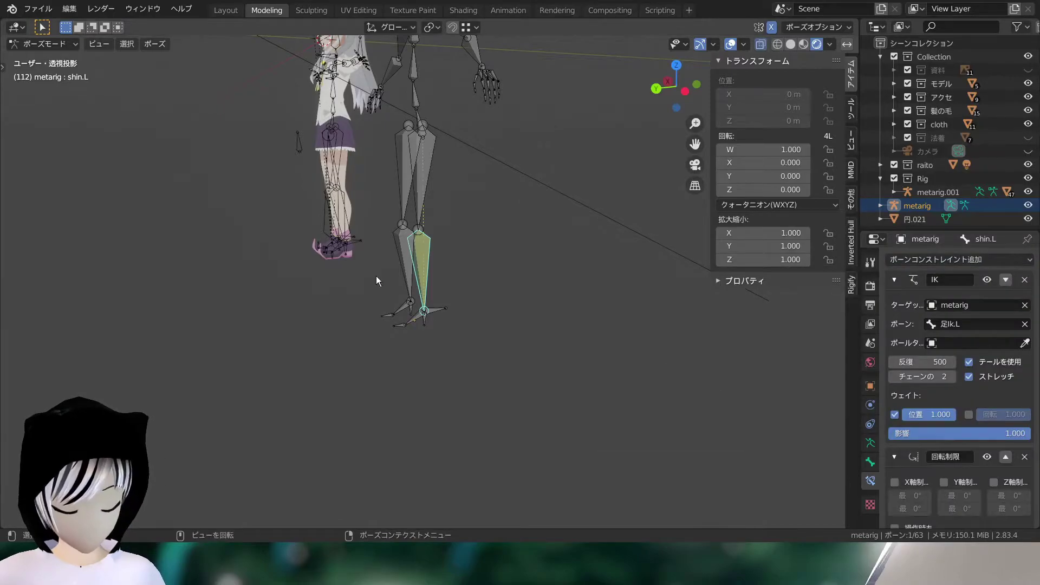
scroll(376, 275, "up", 2)
mouse_move(342, 252)
middle_mouse_down()
mouse_move(404, 236)
mouse_move(488, 244)
middle_mouse_up()
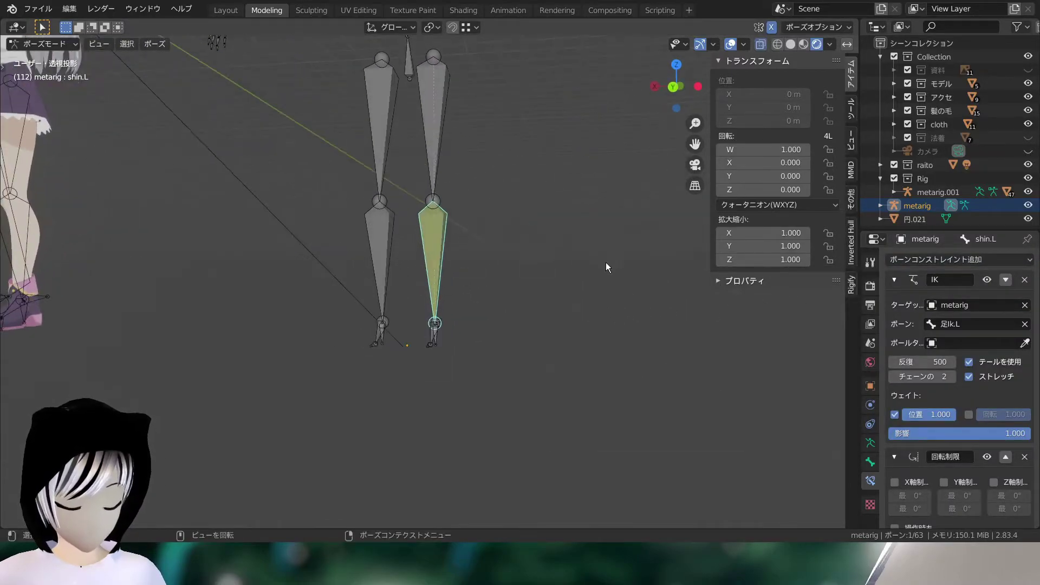
scroll(988, 372, "down", 3)
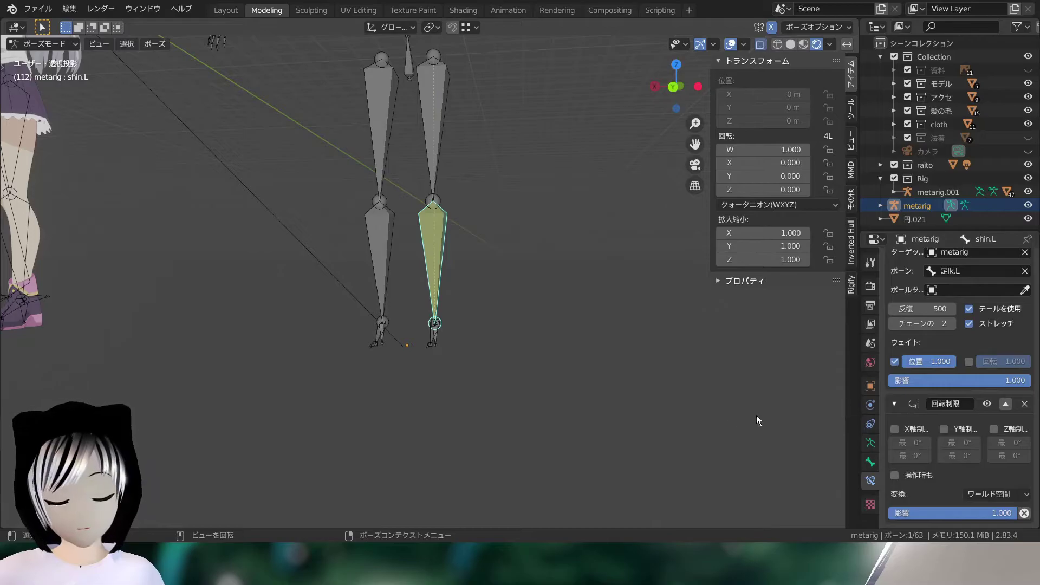
scroll(669, 294, "up", 3)
middle_click_drag(669, 293, 291, 306)
scroll(548, 294, "down", 2)
scroll(456, 285, "up", 3)
middle_click_drag(456, 285, 496, 294)
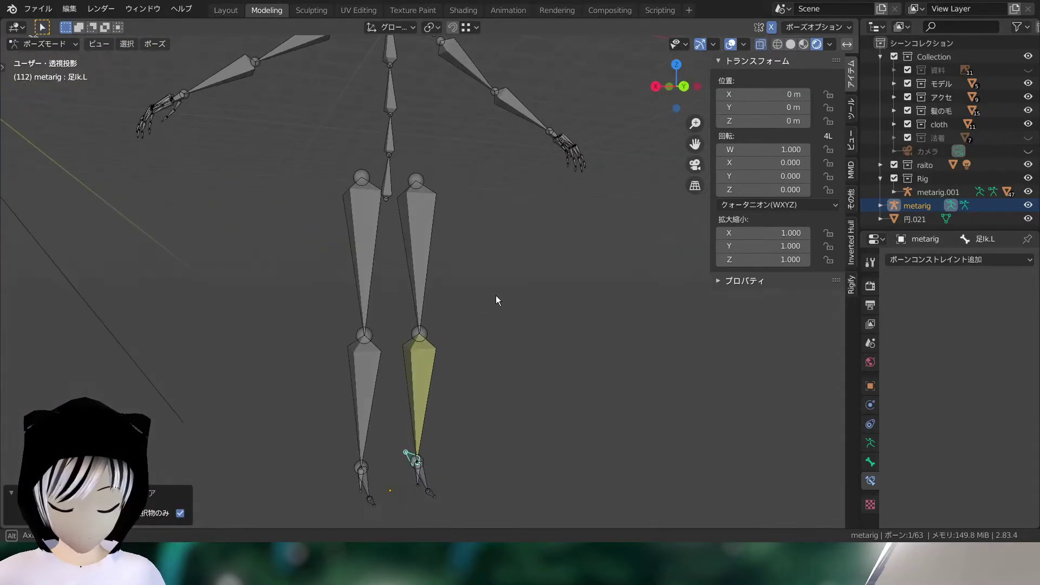
scroll(372, 378, "down", 3)
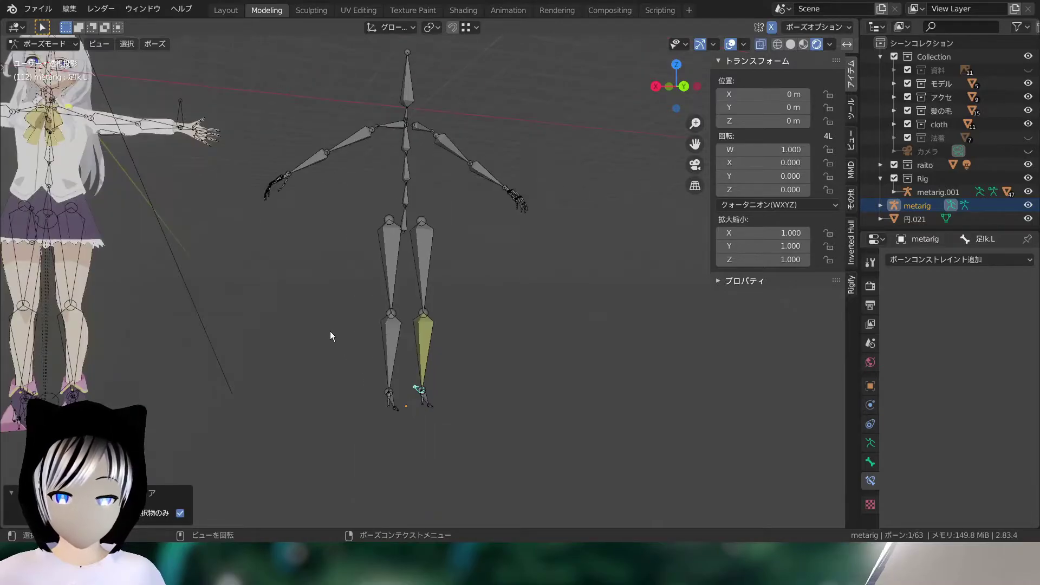
scroll(469, 226, "down", 2)
middle_click_drag(468, 226, 410, 238)
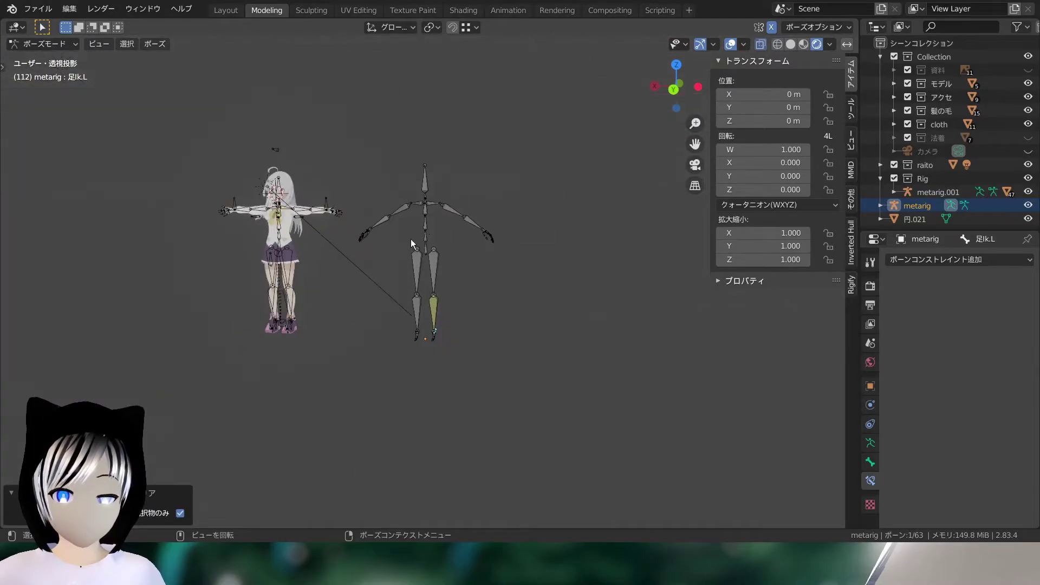
left_click(674, 90)
scroll(586, 314, "down", 2)
scroll(458, 247, "up", 2)
scroll(470, 229, "down", 1)
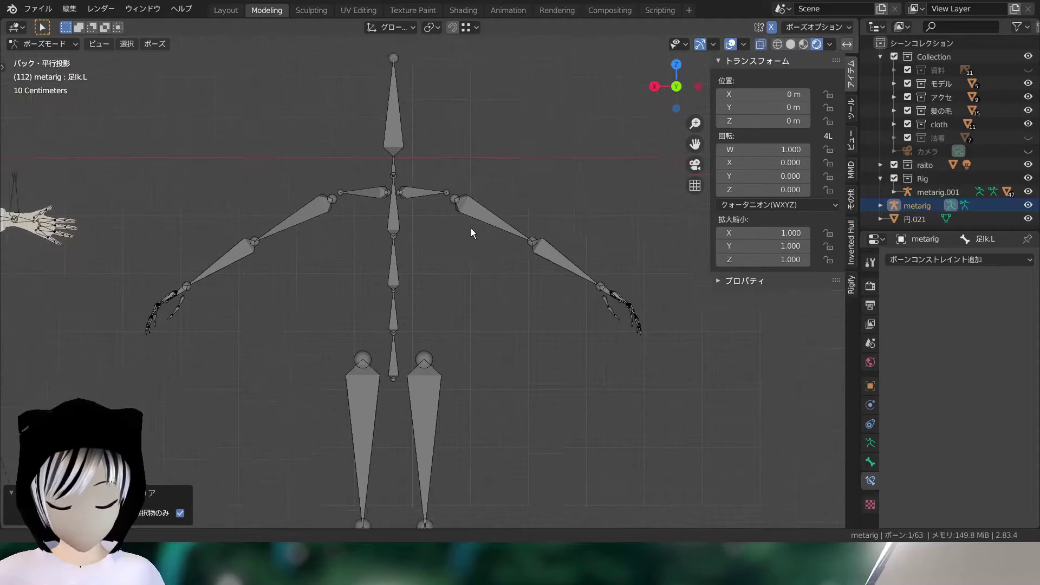
scroll(470, 229, "up", 3)
left_click(480, 361)
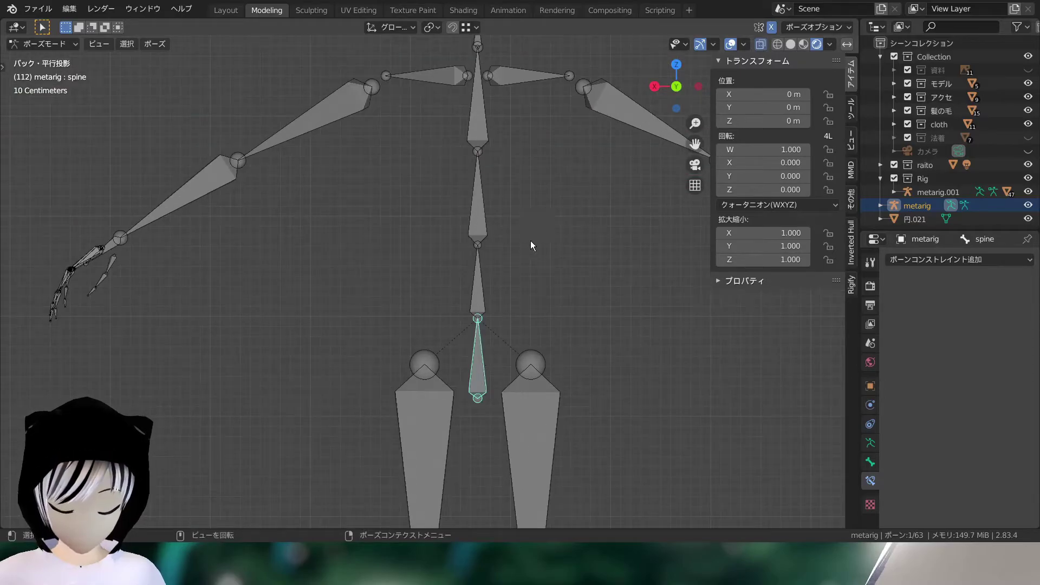
left_click(488, 84)
left_click(479, 164)
left_click(472, 135)
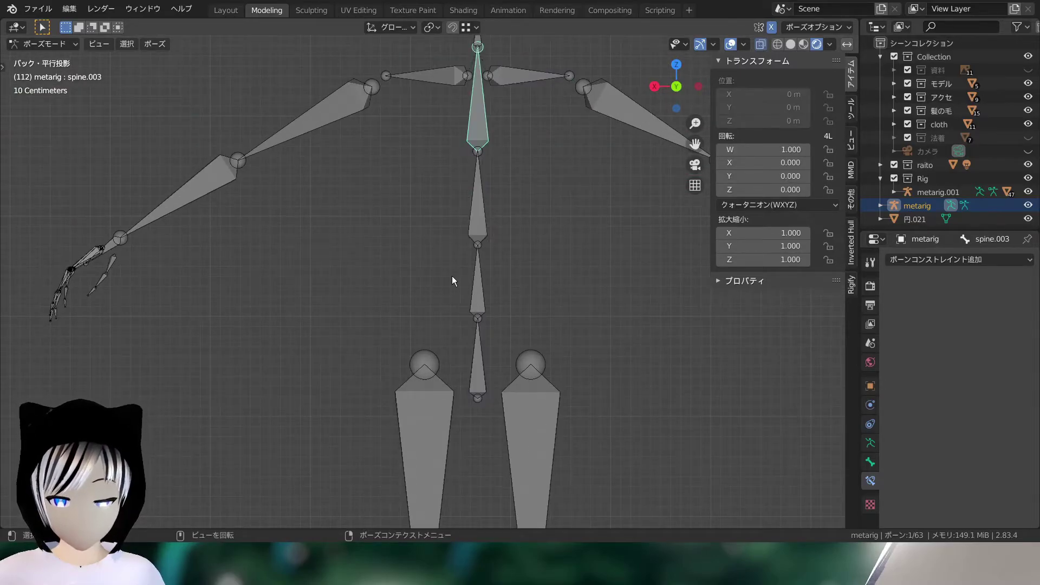
scroll(484, 264, "down", 5)
scroll(484, 264, "up", 1)
scroll(484, 264, "down", 2)
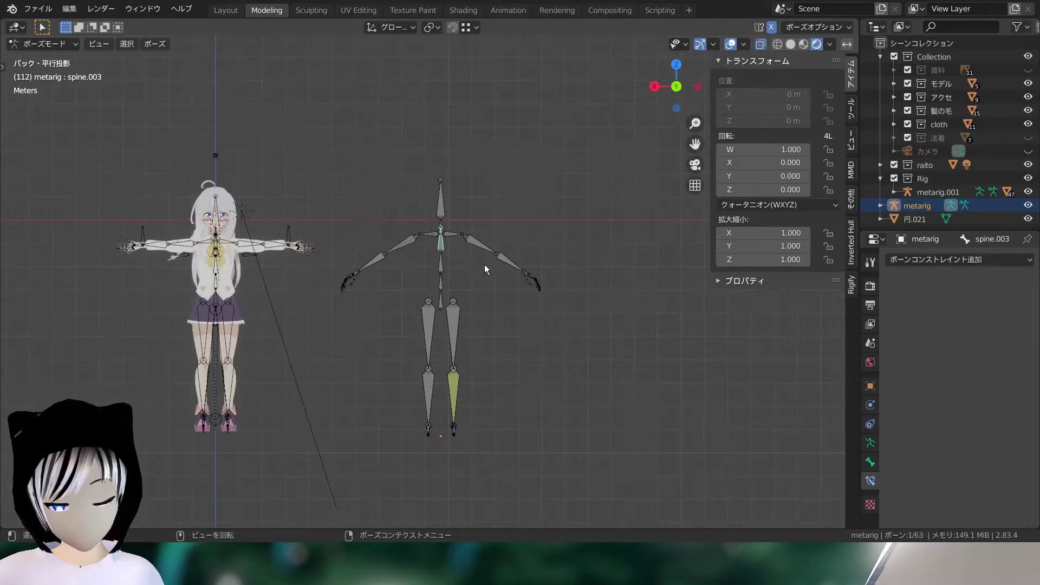
scroll(476, 251, "up", 3)
mouse_move(476, 250)
middle_mouse_down()
mouse_move(435, 228)
mouse_move(320, 212)
mouse_move(446, 246)
mouse_move(400, 249)
mouse_move(479, 257)
mouse_move(410, 259)
mouse_move(563, 245)
middle_mouse_up()
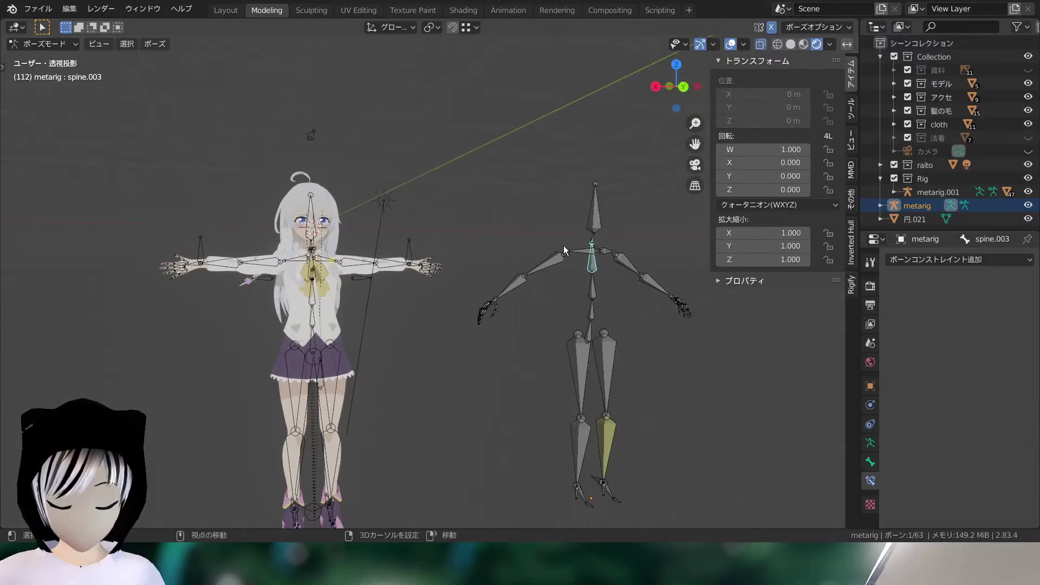
scroll(563, 245, "up", 2)
scroll(546, 248, "up", 2)
left_click(681, 87)
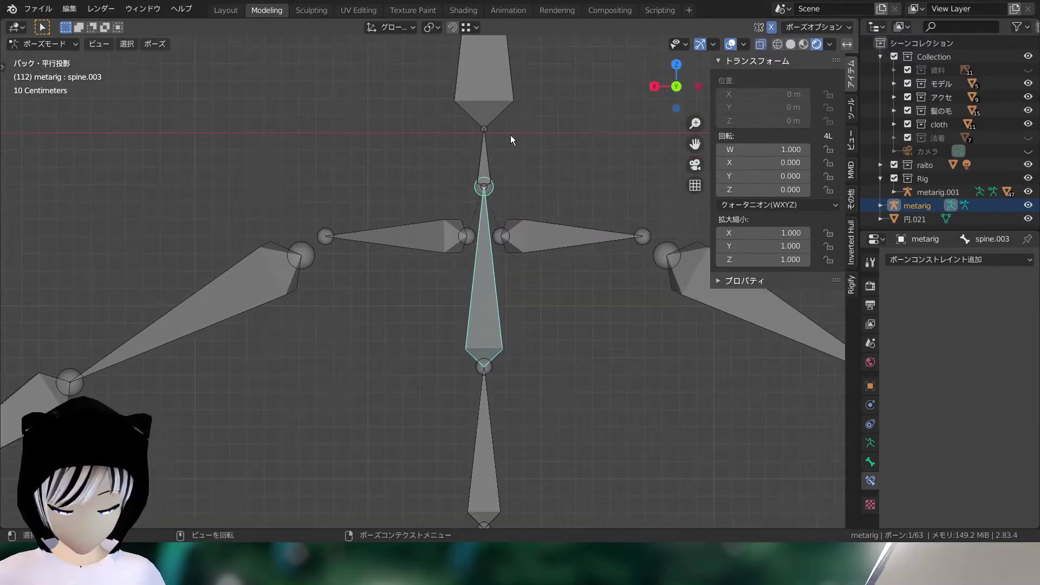
left_click(489, 187)
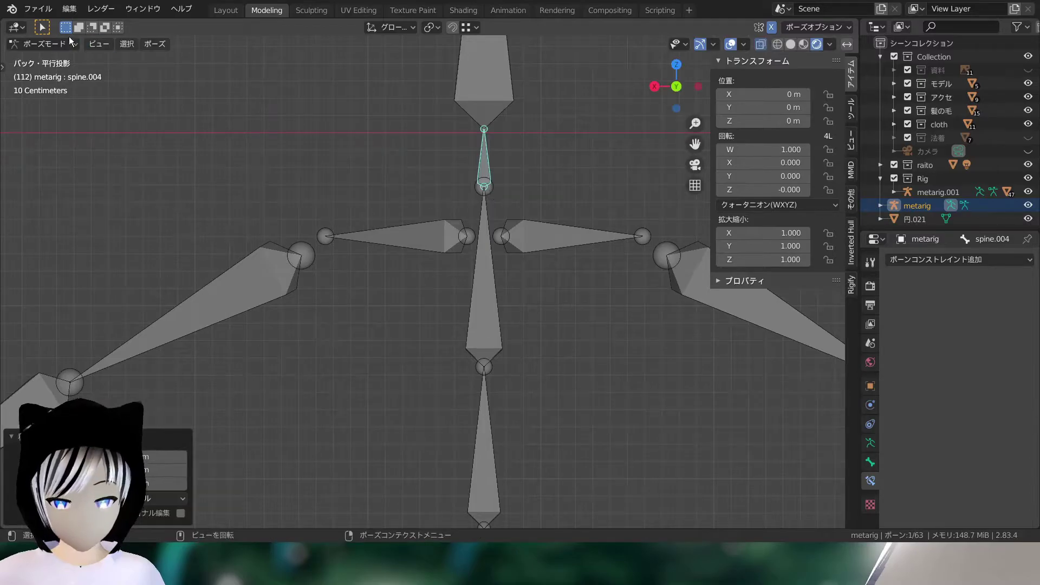
- Put the metarig in Edit Mode and select the spine.003/spine.004 joint, centring it in view
left_click(48, 43)
left_click(55, 73)
left_click(484, 185)
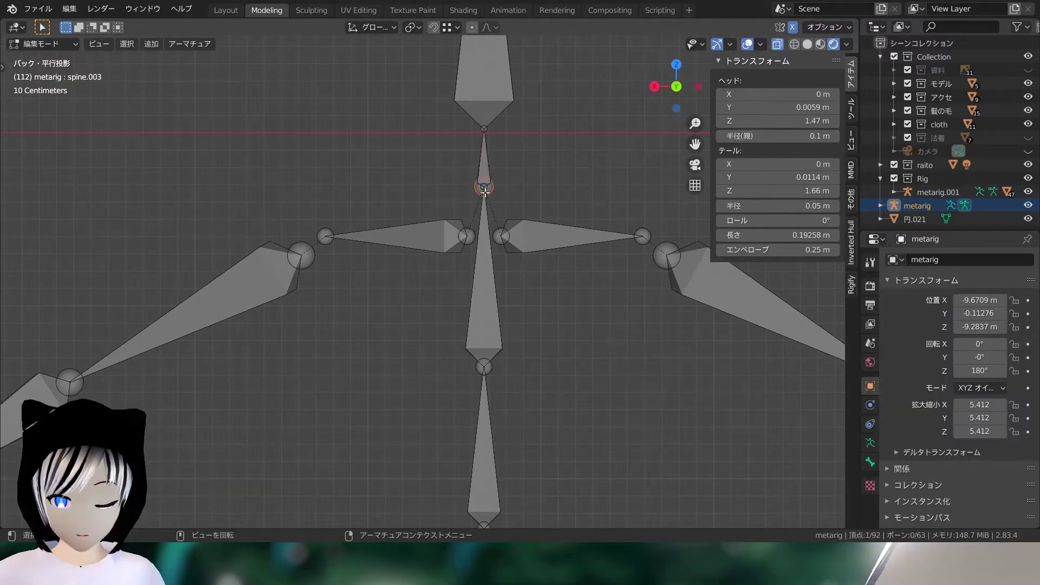
key("g")
key("Escape")
scroll(508, 164, "up", 3)
middle_click_drag(508, 164, 421, 190, "shift")
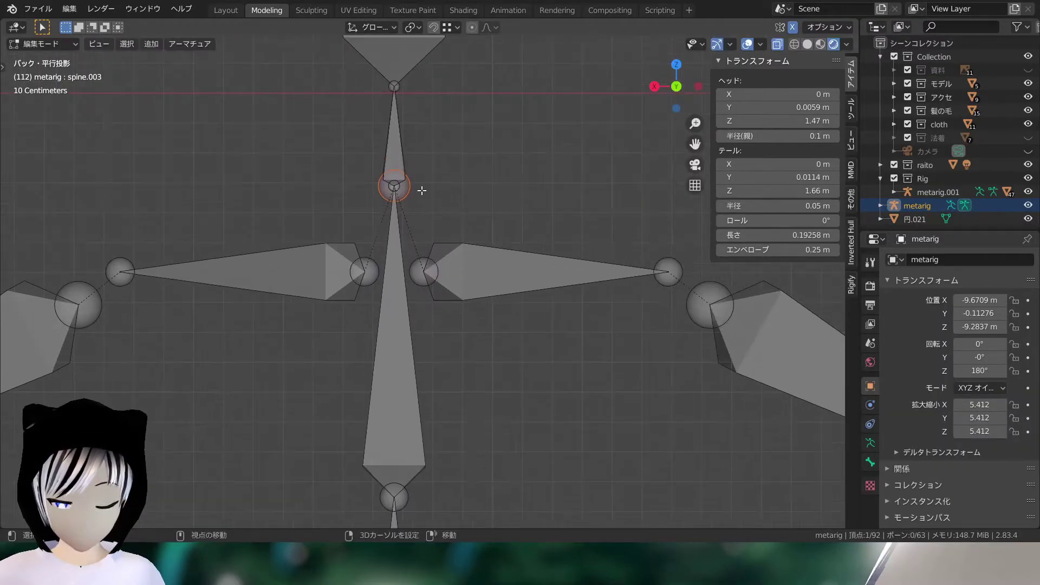
- Lower the joint along Z so spine.003's tail sits at Z 1.63 m
key("g")
key("z")
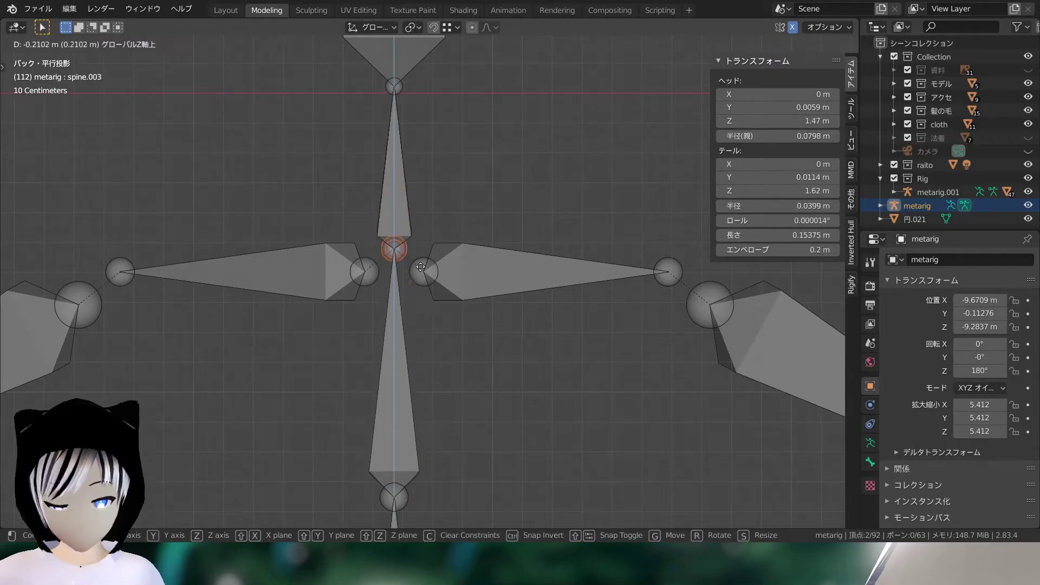
left_click(427, 248)
left_click(476, 195)
middle_click_drag(476, 195, 258, 89)
- Switch the metarig to Object Mode and back into Edit Mode
left_click(44, 44)
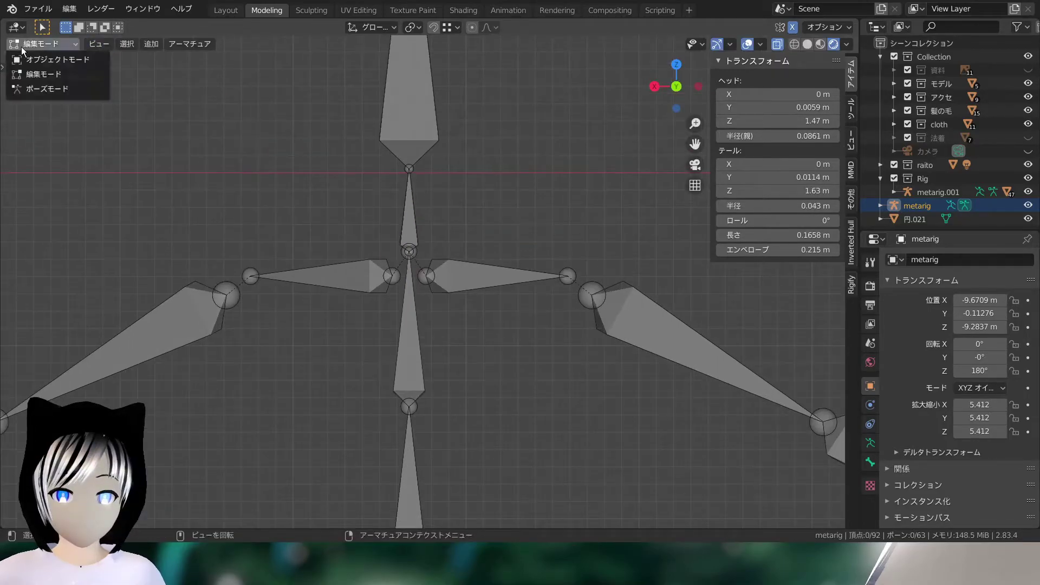
left_click(40, 59)
left_click(44, 43)
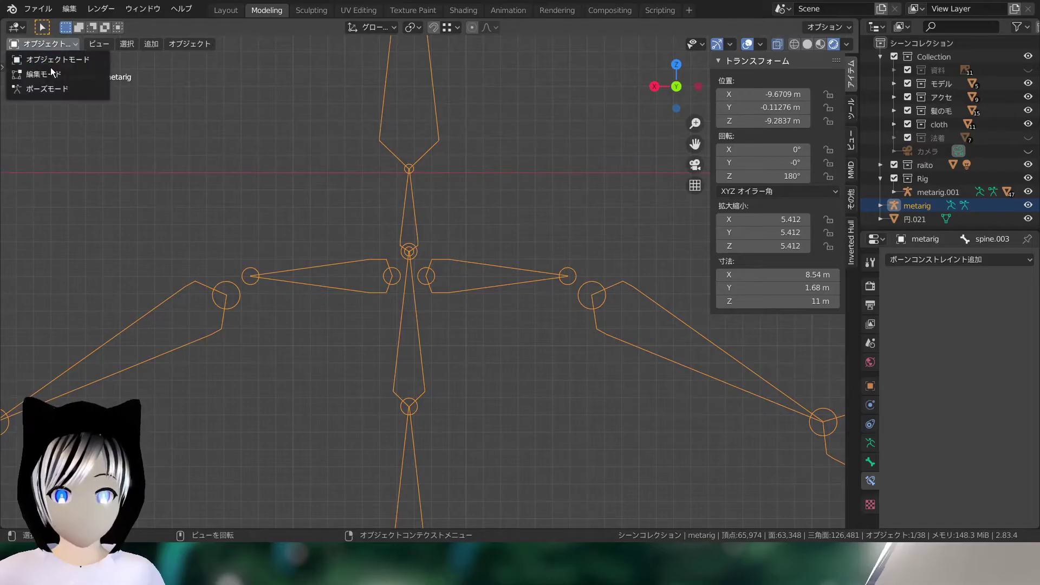
left_click(53, 76)
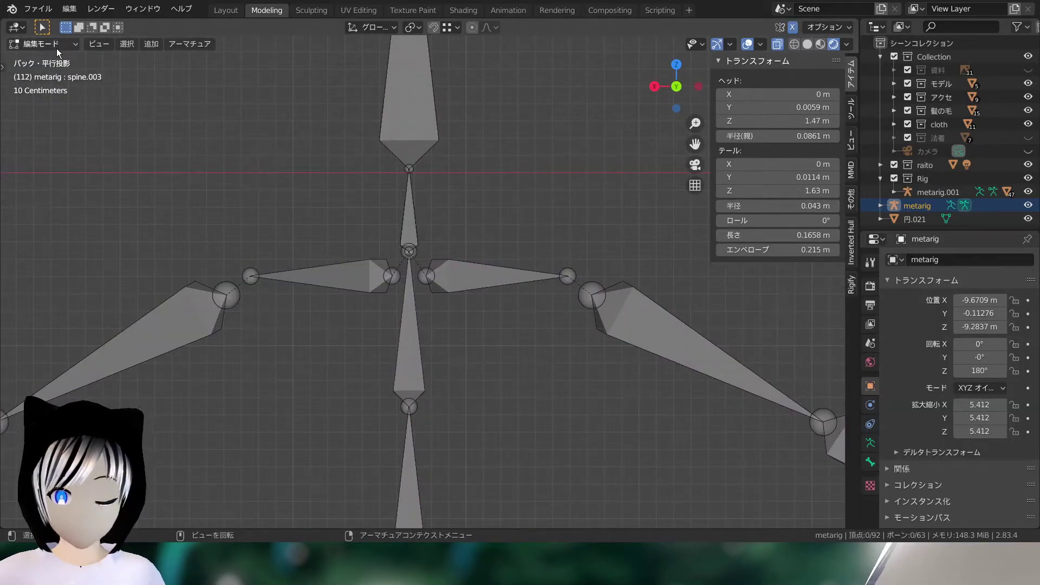
scroll(420, 153, "down", 3)
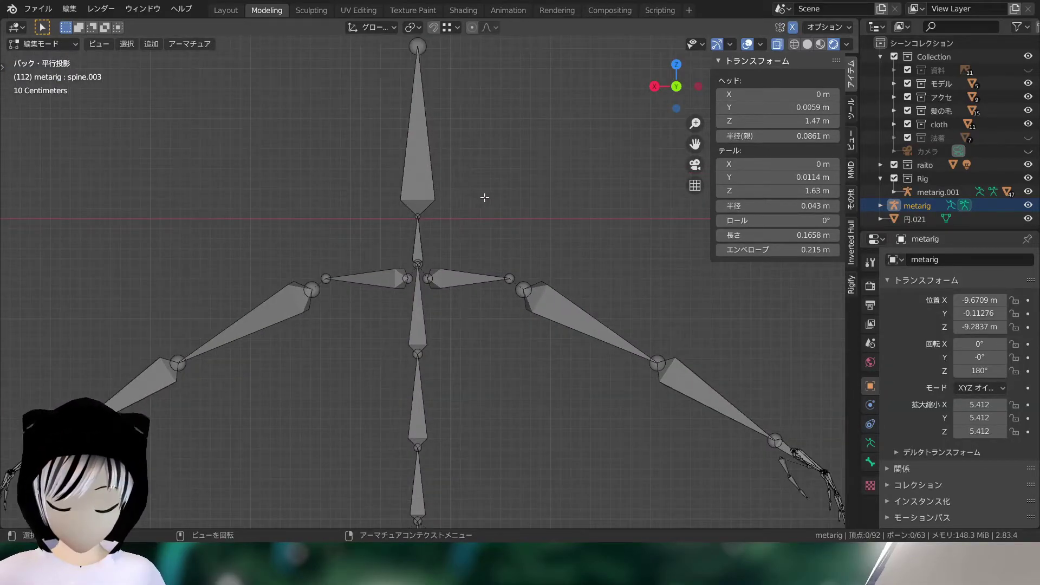
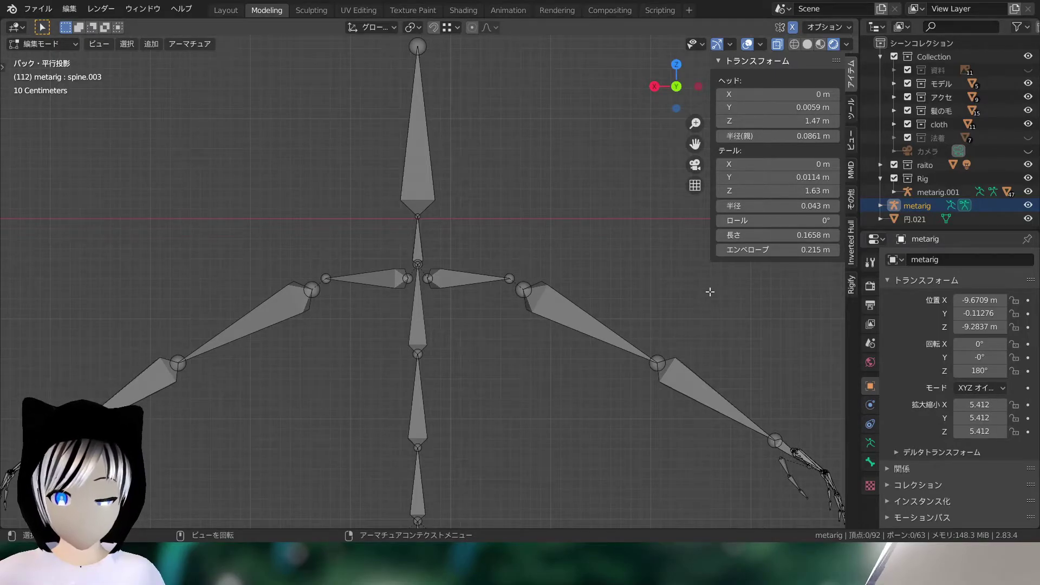
- Add a new bone to the metarig and lay it flat beside the chest, rotated -85
key("ctrl+shift+z")
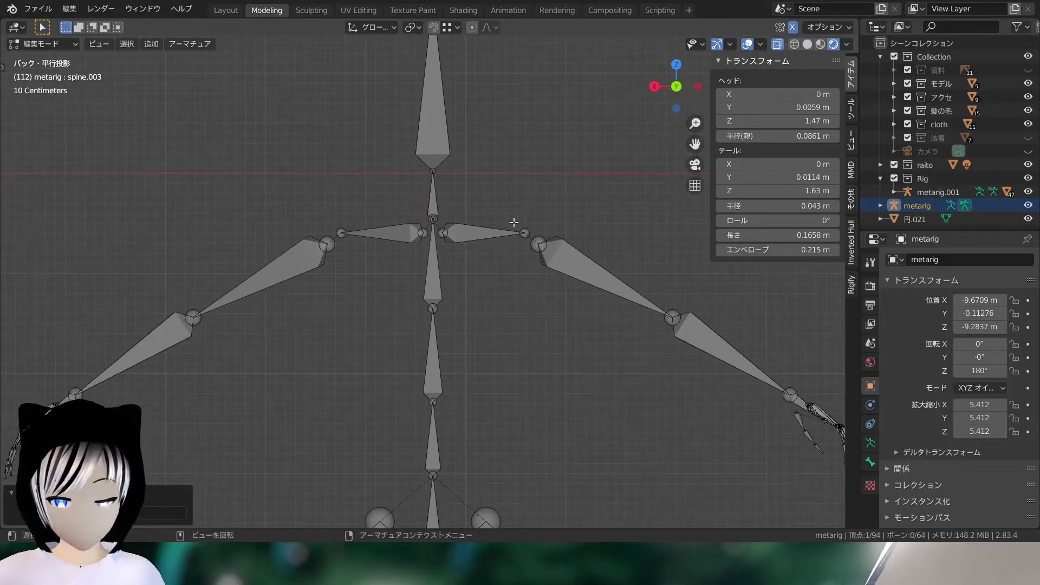
scroll(503, 252, "down", 8)
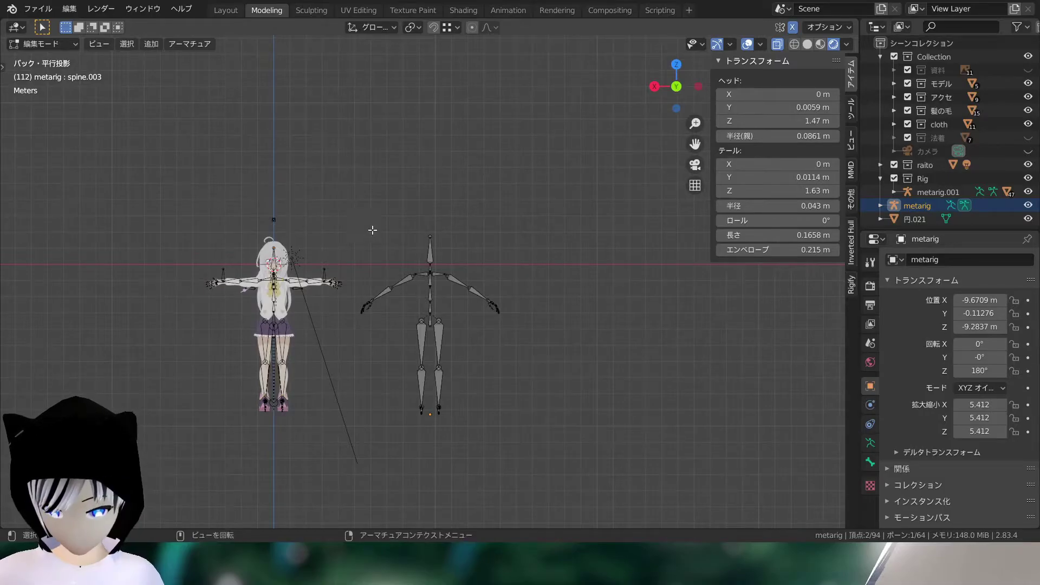
key("g")
left_click(444, 218)
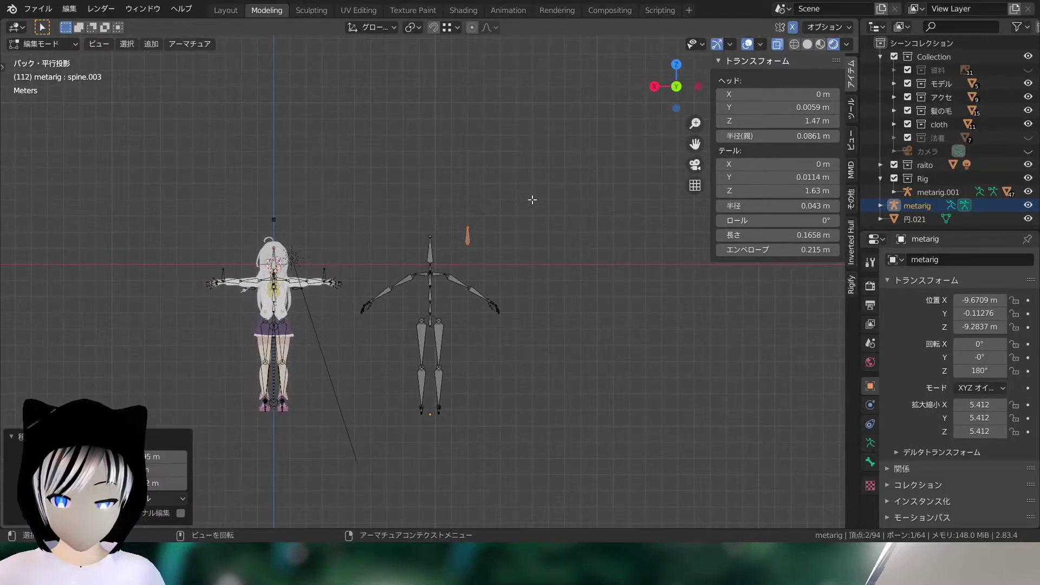
left_click(697, 86)
scroll(531, 233, "up", 5)
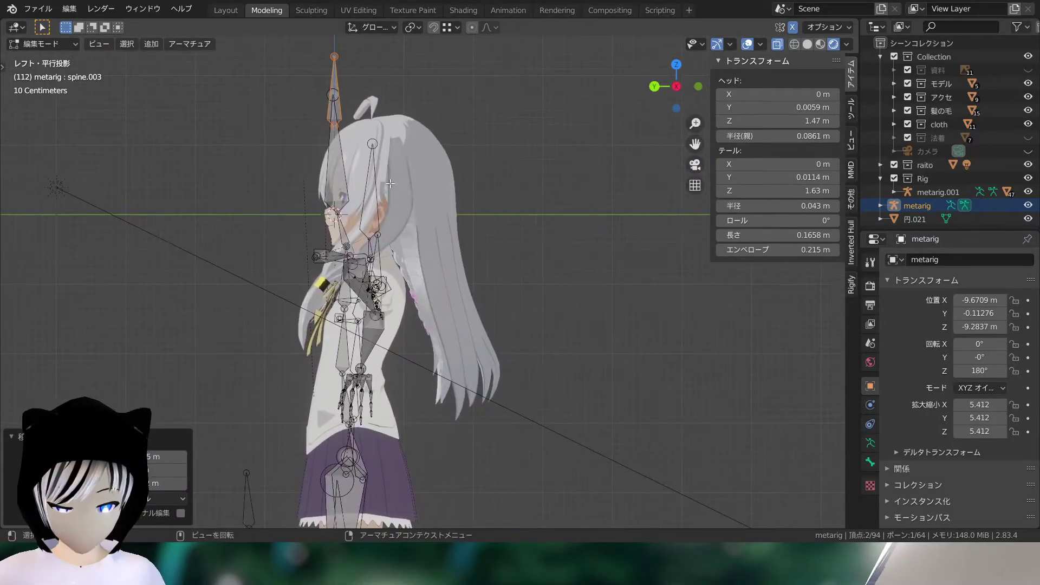
key("r")
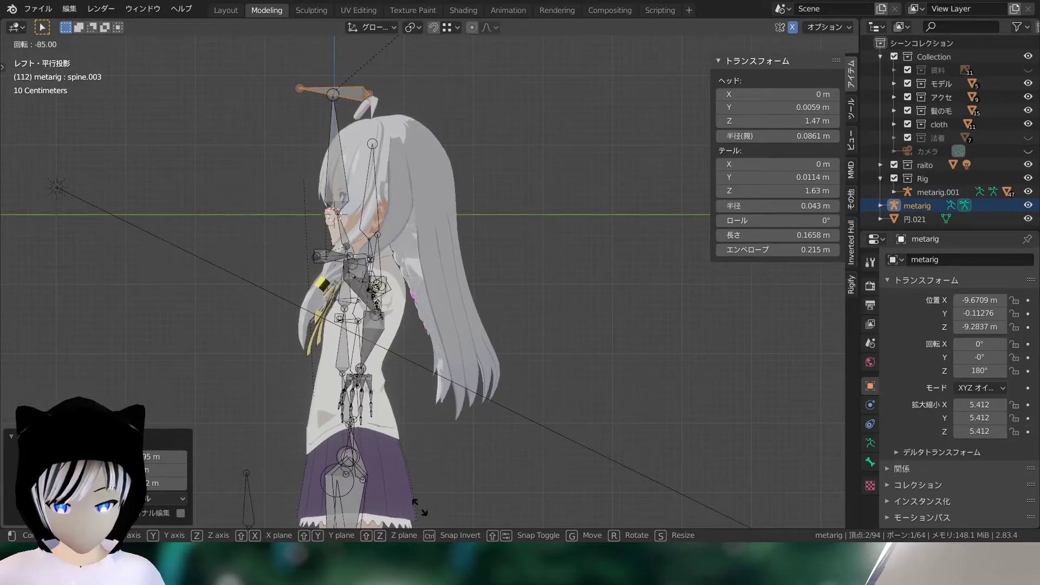
left_click(425, 492)
scroll(460, 262, "down", 4)
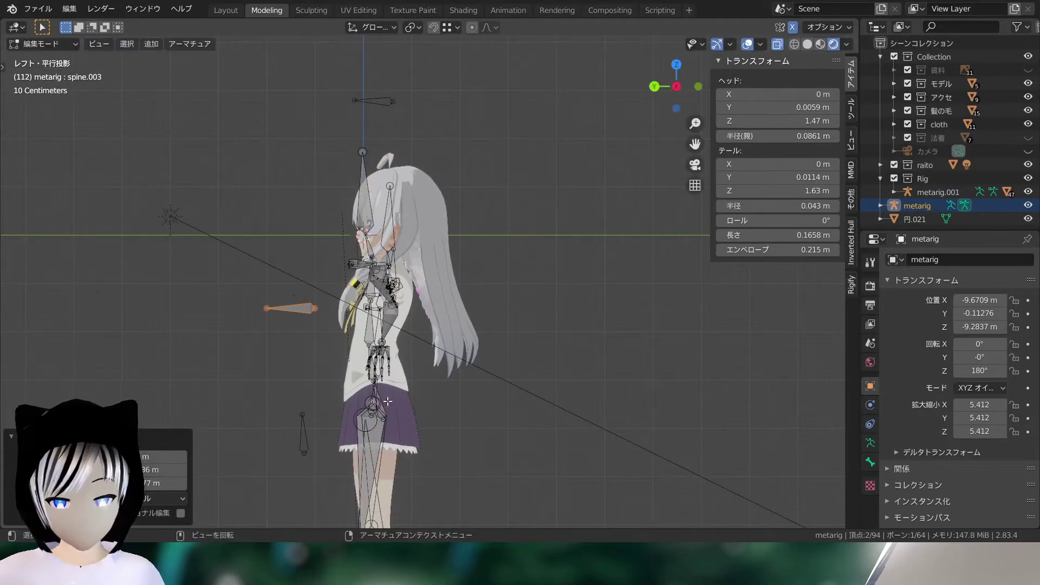
- Rename the bone to 胴体IK in Bone properties
left_click(869, 462)
left_click(952, 260)
type("doutai")
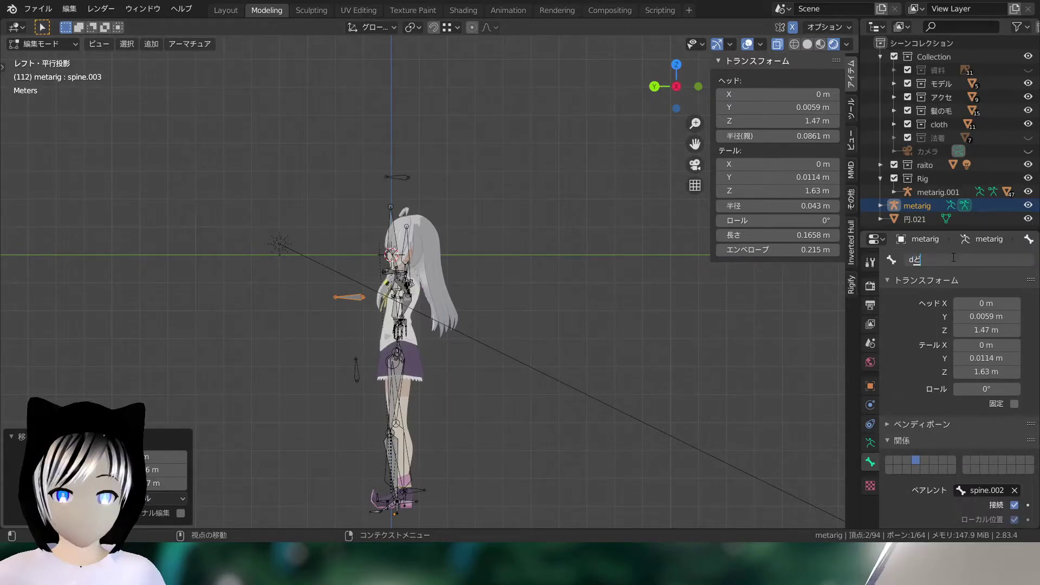
key("Return")
scroll(453, 242, "up", 3)
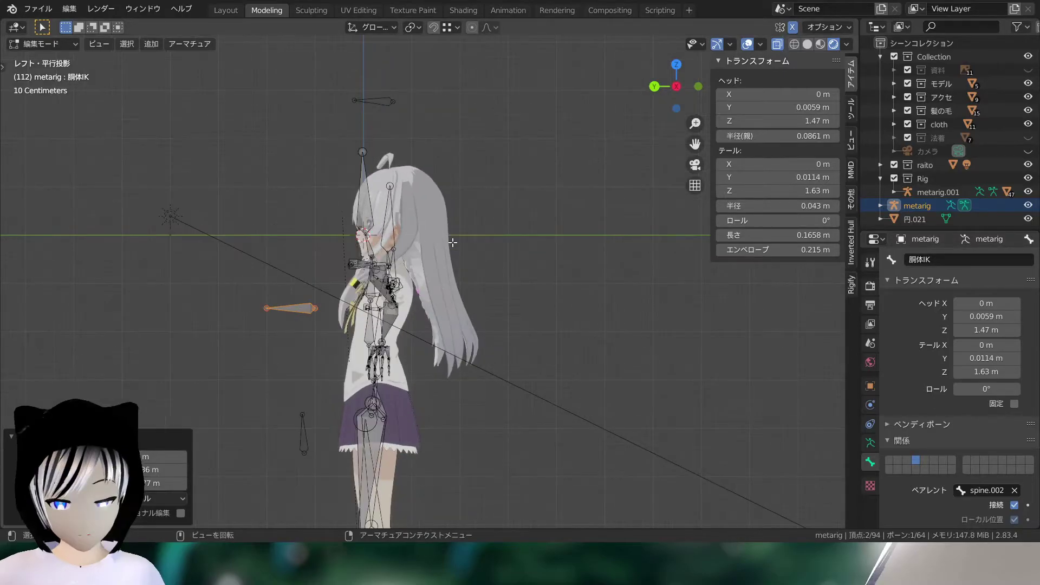
scroll(453, 243, "up", 3)
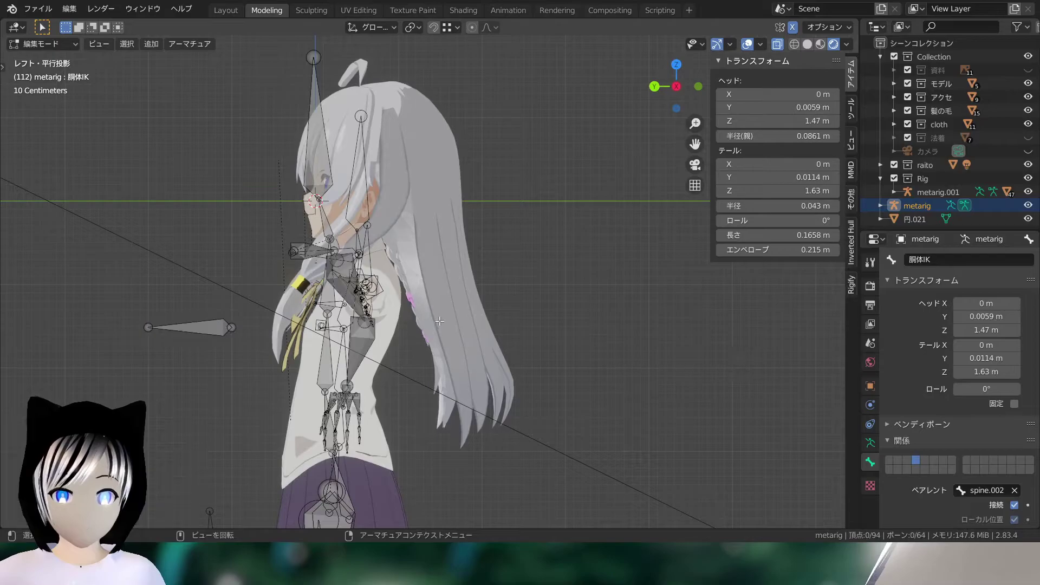
- Select the horizontal bone and move it to the top of the spine in back view
middle_click_drag(735, 374, 795, 367, "shift")
left_click(255, 321)
scroll(421, 335, "down", 1)
scroll(421, 335, "up", 3)
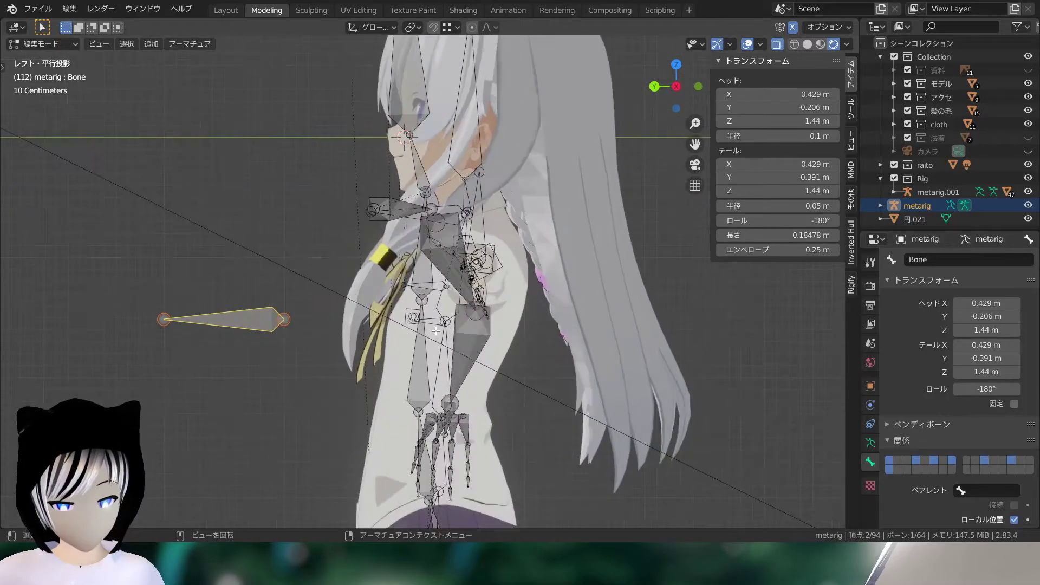
scroll(309, 292, "up", 2)
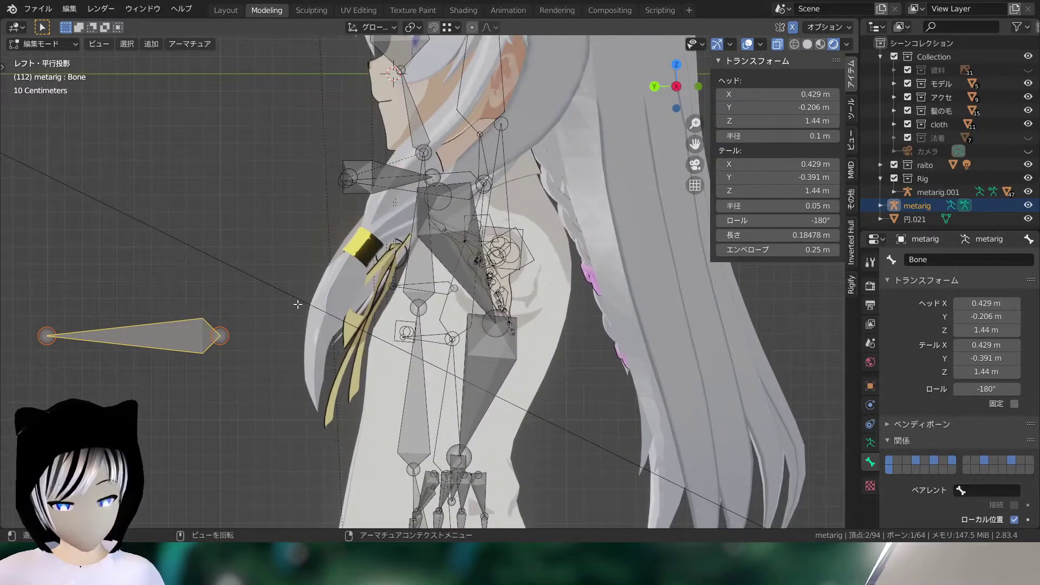
scroll(296, 304, "down", 2)
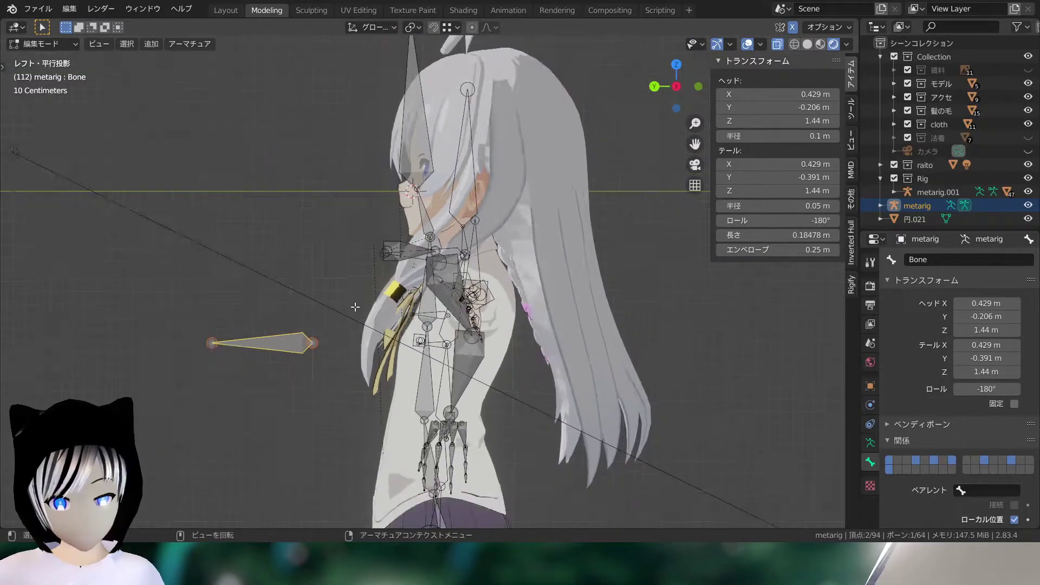
middle_click_drag(297, 304, 587, 148)
left_click(671, 86)
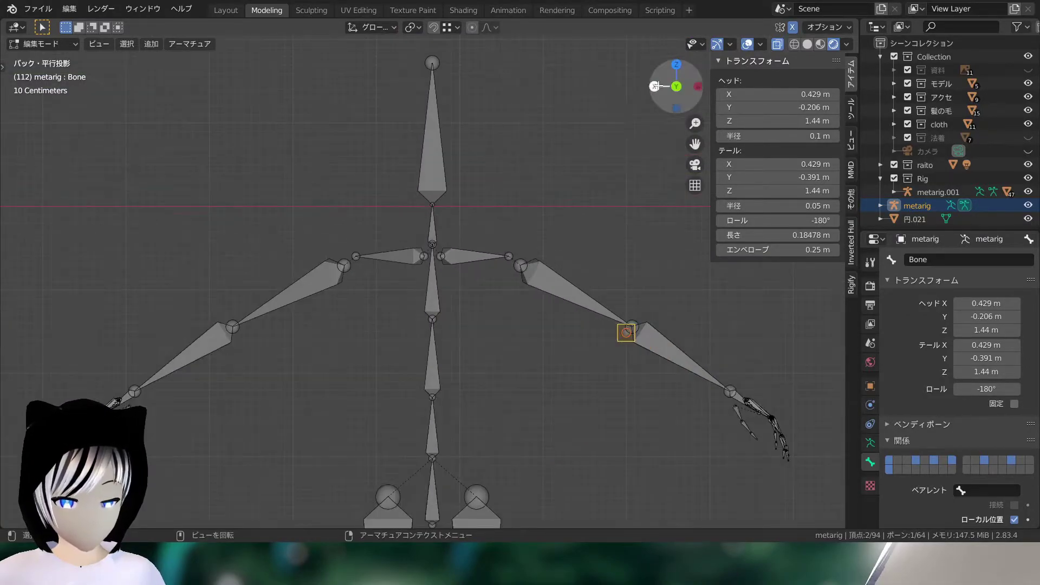
key("g")
left_click(346, 99)
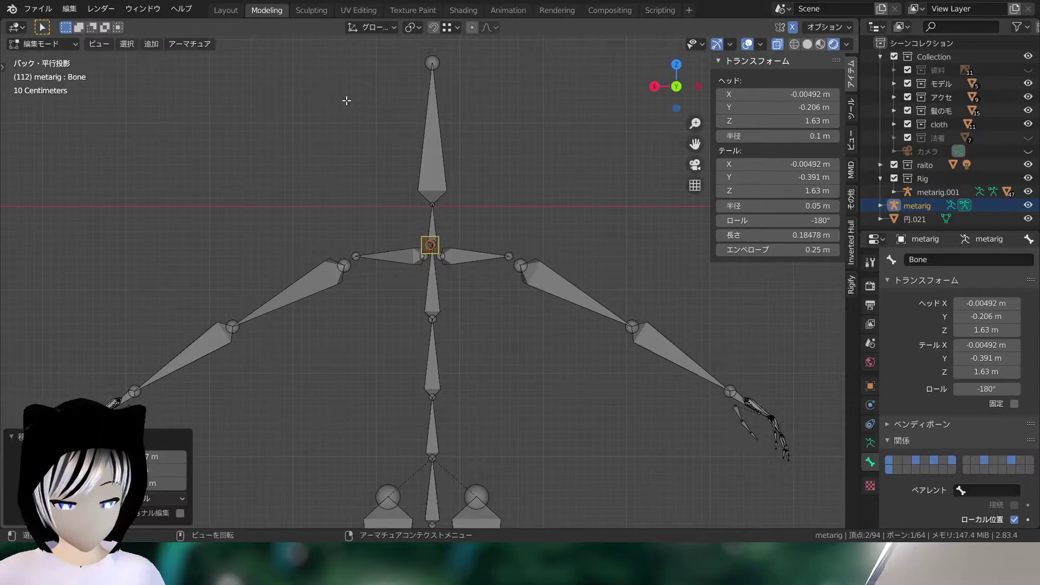
scroll(412, 206, "up", 2)
scroll(487, 249, "up", 2)
- Centre the 胴体IK bone on the spine and adjust its depth along Y
key("g")
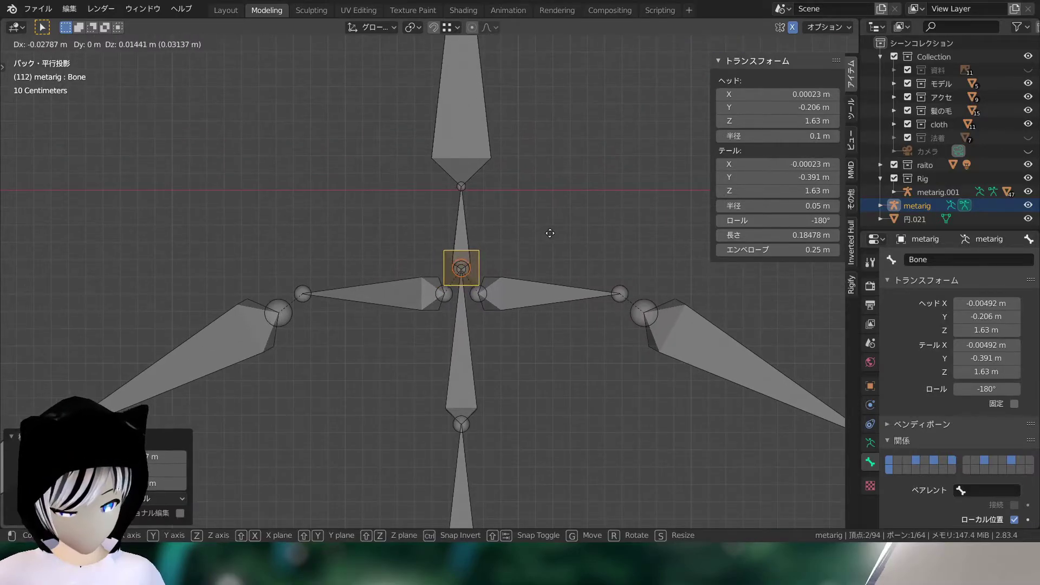
left_click(550, 232)
mouse_move(550, 232)
middle_mouse_down()
mouse_move(448, 251)
mouse_move(542, 254)
mouse_move(523, 240)
mouse_move(548, 269)
middle_mouse_up()
key("g")
key("y")
left_click(590, 260)
scroll(548, 269, "up", 3)
key("g")
key("y")
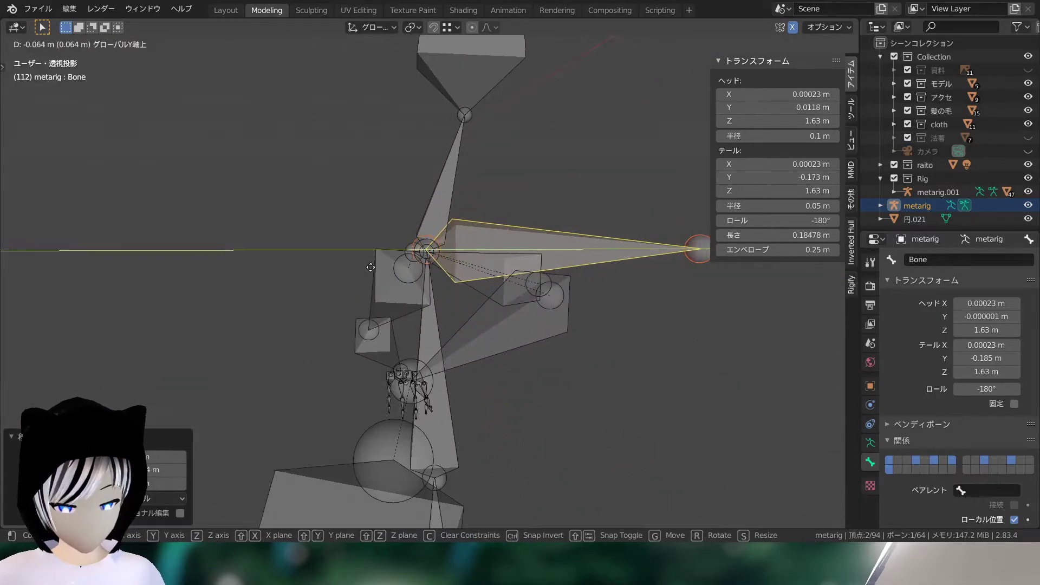
left_click(699, 247)
mouse_move(698, 247)
middle_mouse_down()
mouse_move(643, 326)
mouse_move(519, 309)
middle_mouse_up()
left_click(642, 326)
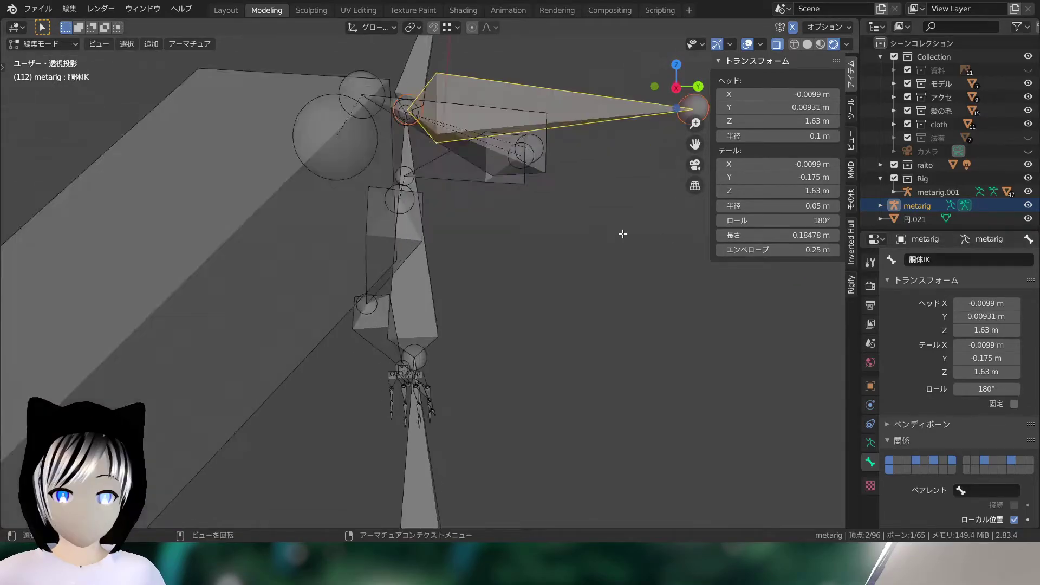
middle_click_drag(507, 190, 436, 217)
scroll(436, 216, "up", 5)
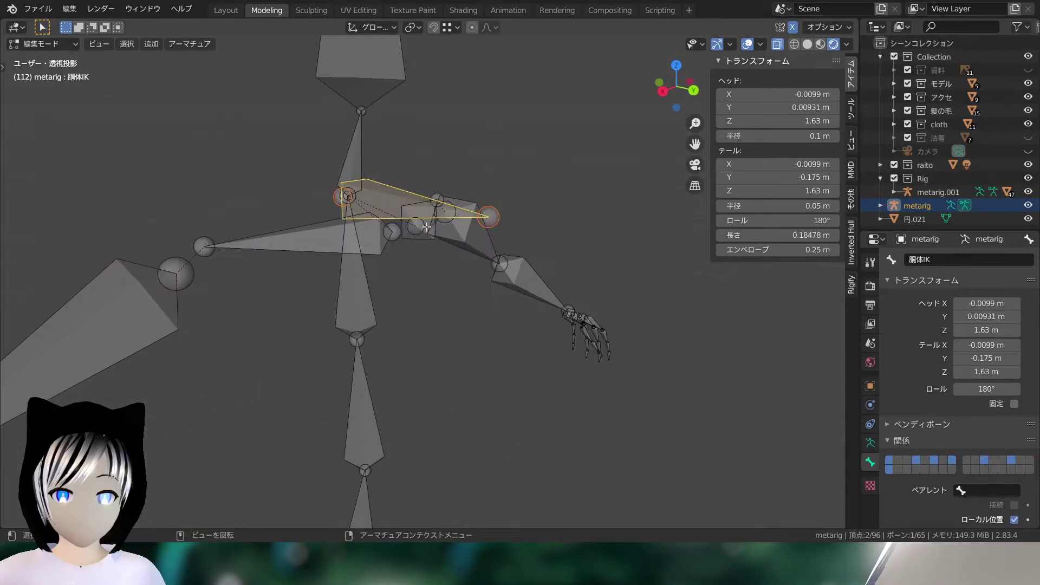
scroll(436, 217, "up", 1)
- In Pose Mode, add an Inverse Kinematics constraint to spine.003 targeting metarig
left_click(359, 297)
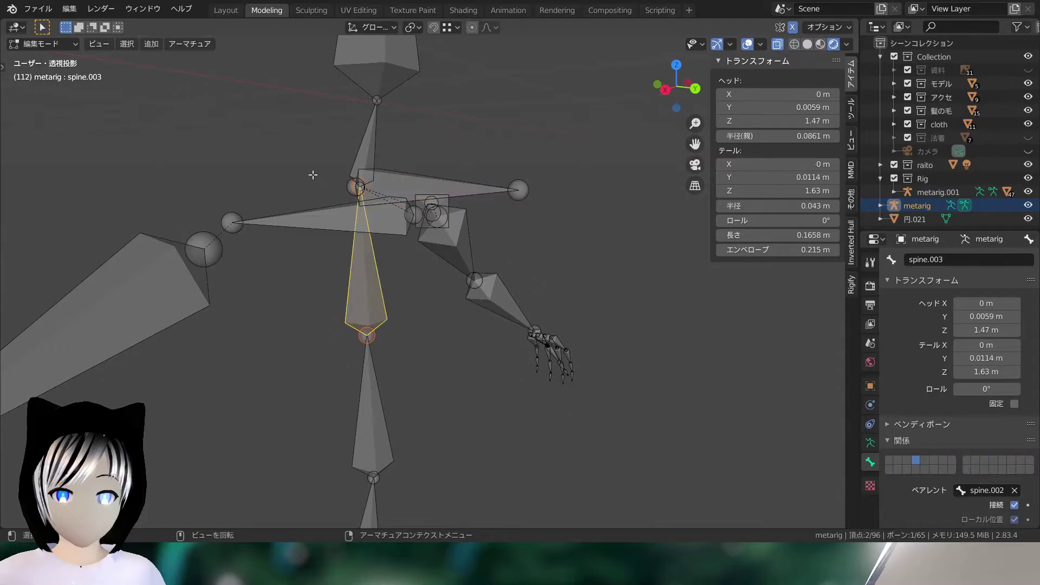
left_click(40, 45)
left_click(76, 88)
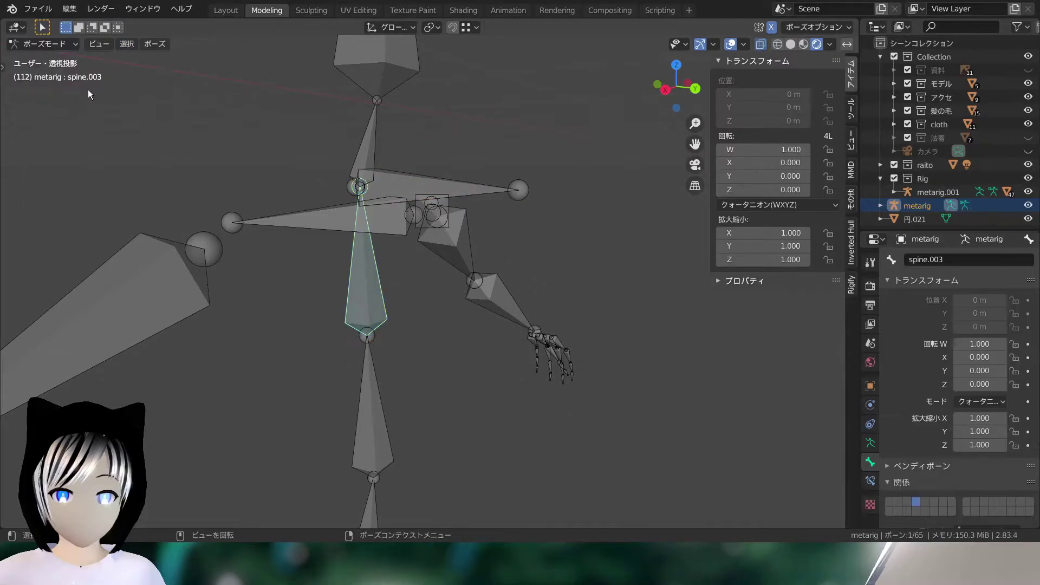
left_click(869, 482)
left_click(928, 259)
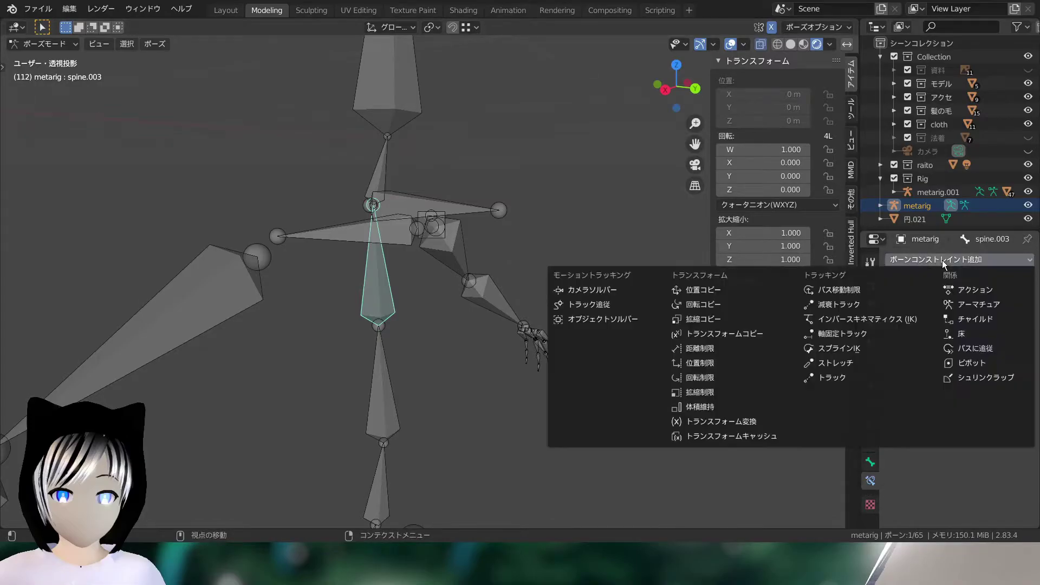
left_click(888, 320)
left_click(937, 307)
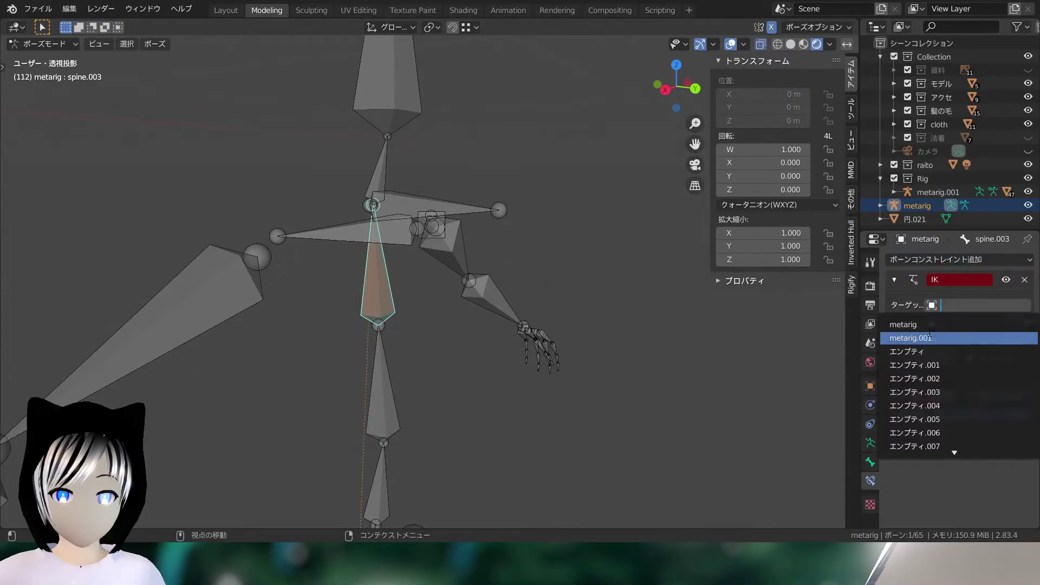
left_click(961, 319)
- Set the IK target bone to 胴体IK and test the pull by moving 胴体IK
scroll(954, 381, "down", 5)
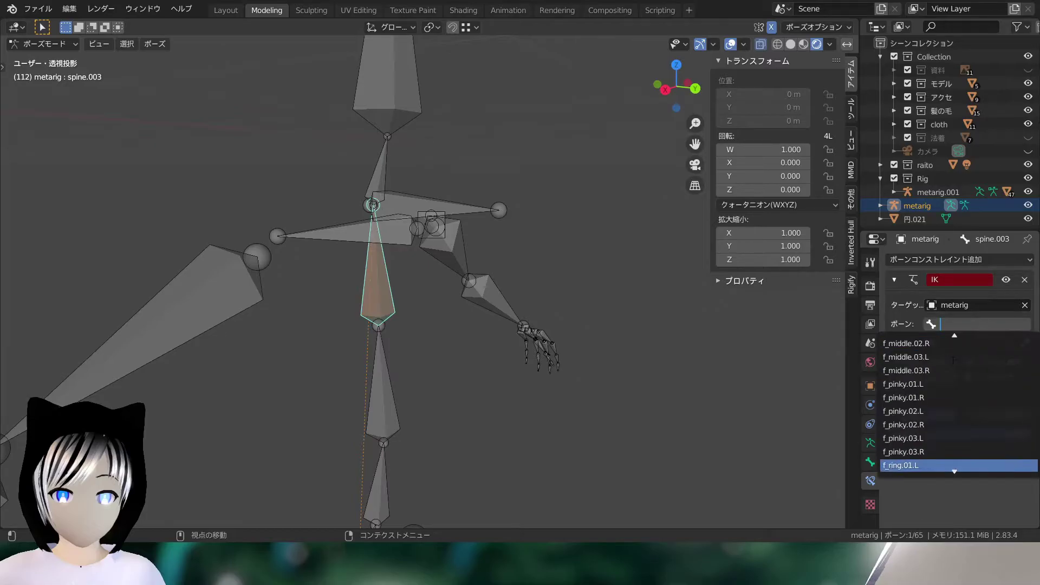
scroll(954, 381, "down", 5)
scroll(954, 382, "down", 5)
scroll(954, 382, "down", 5)
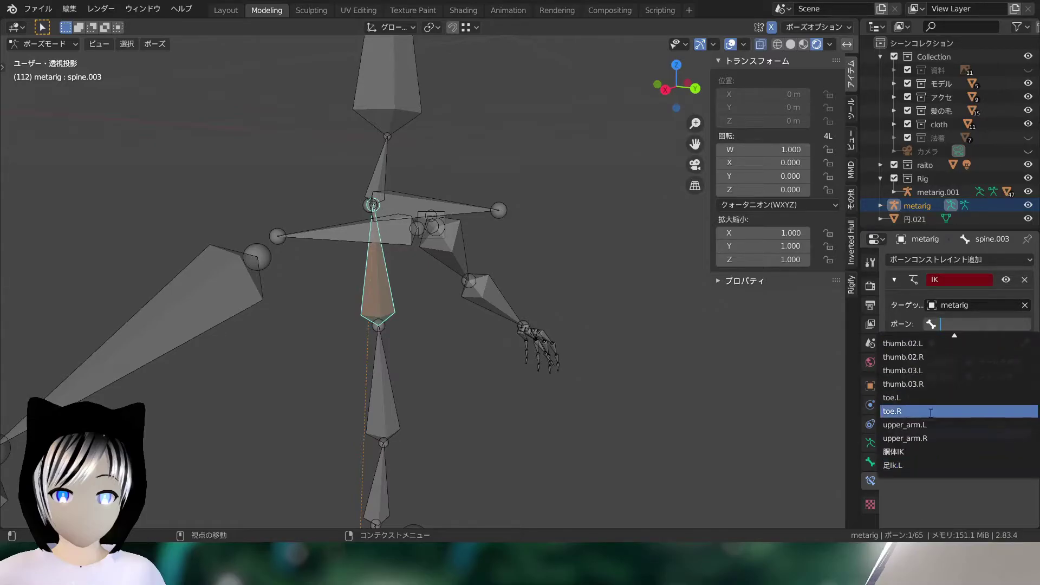
left_click(918, 447)
scroll(575, 313, "down", 3)
left_click(542, 257)
key("g")
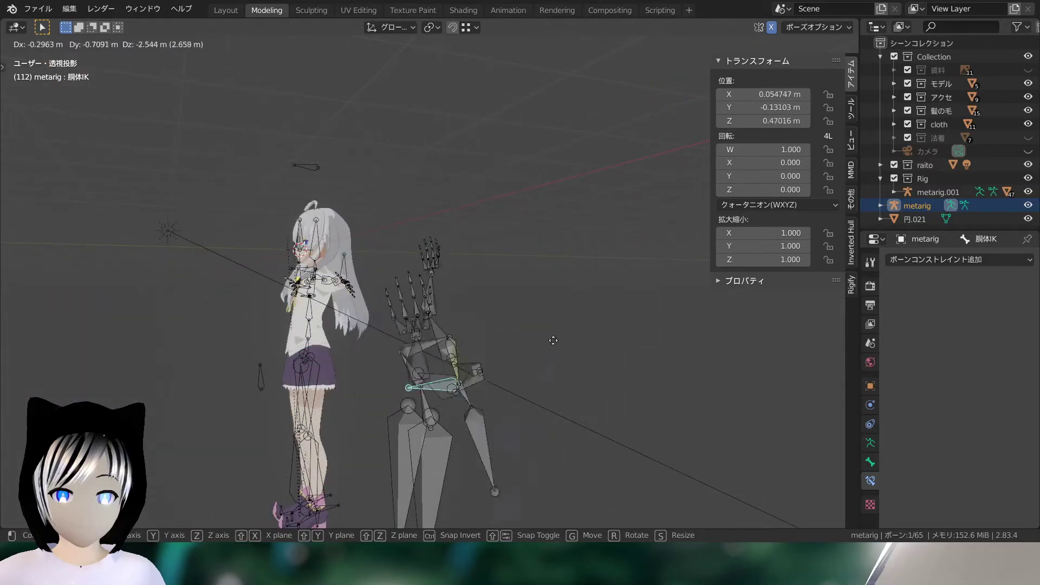
right_click(648, 271)
- Set the IK chain length to 1 and return the rig to Edit Mode
scroll(598, 246, "up", 6)
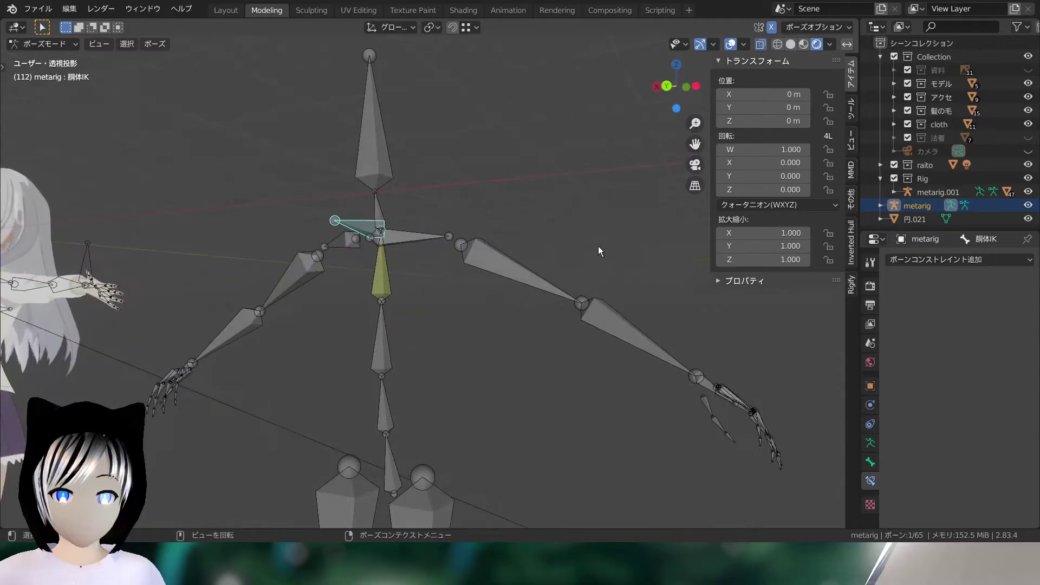
left_click(666, 86)
left_click(319, 253)
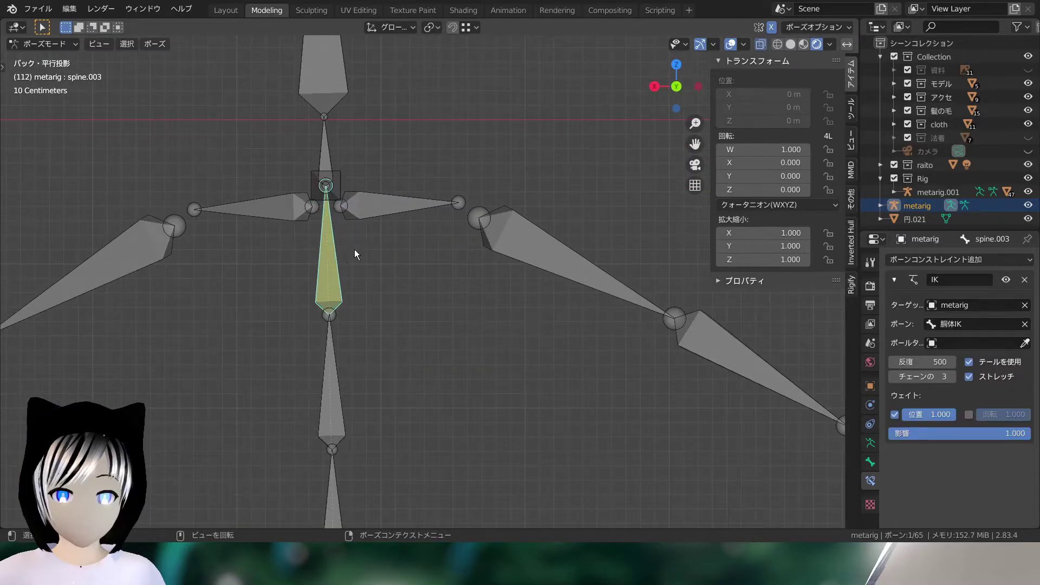
mouse_move(920, 376)
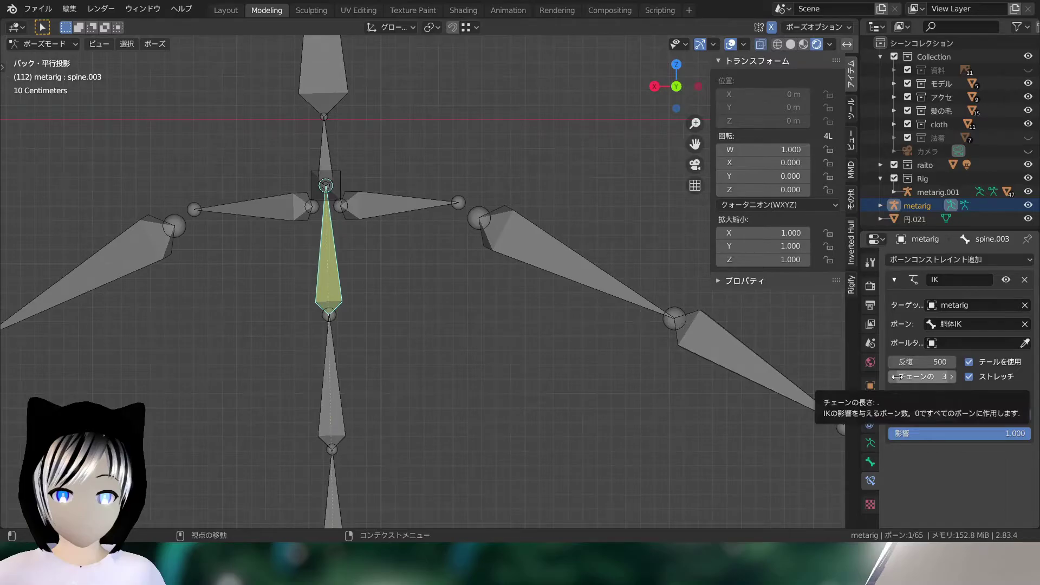
left_click(895, 378)
left_click(894, 378)
mouse_move(596, 304)
middle_mouse_down()
mouse_move(476, 256)
mouse_move(478, 211)
mouse_move(386, 269)
middle_mouse_up()
left_click(477, 212)
scroll(384, 264, "down", 2)
scroll(385, 262, "down", 2)
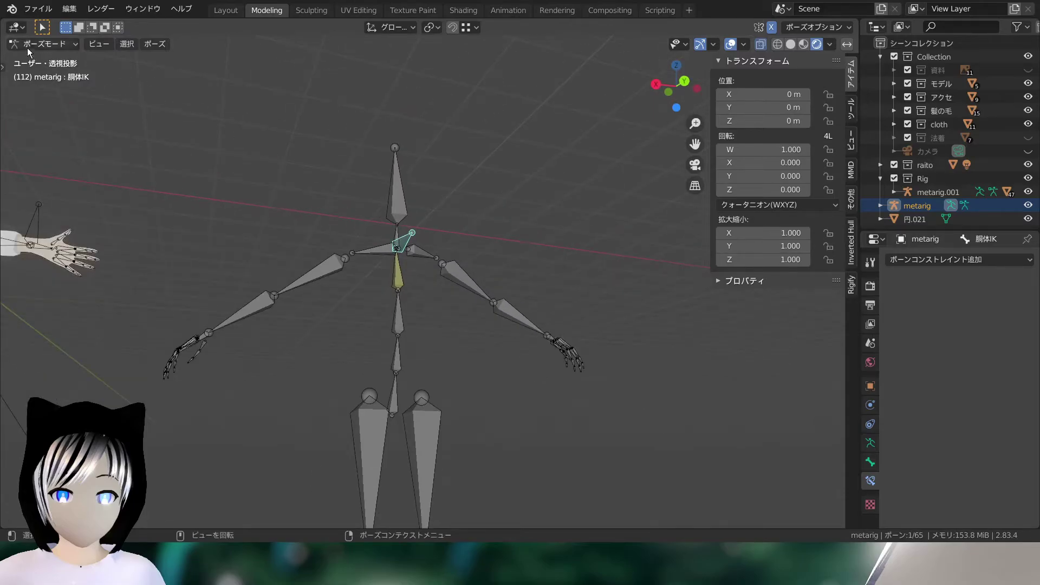
left_click(29, 45)
left_click(44, 74)
- Reposition the 胴体IK bone in back view and frame it closely
scroll(501, 205, "up", 3)
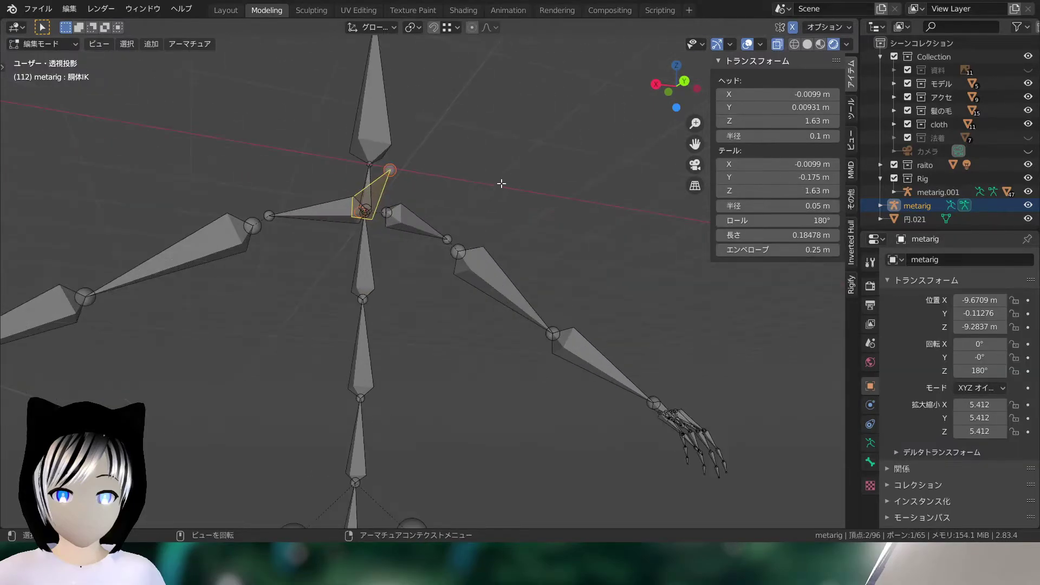
left_click(684, 79)
scroll(430, 177, "up", 2)
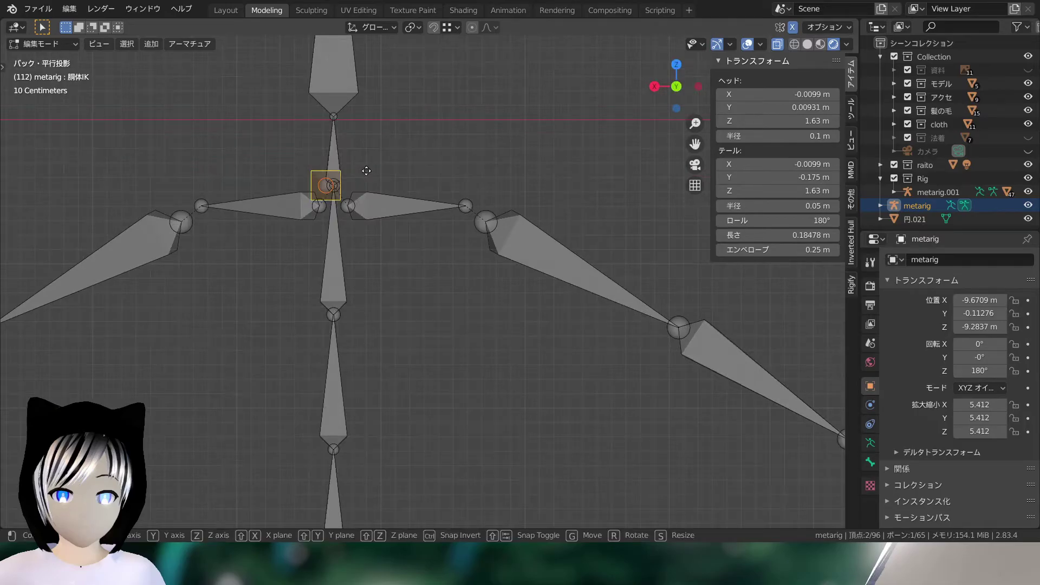
key("g")
left_click(440, 165)
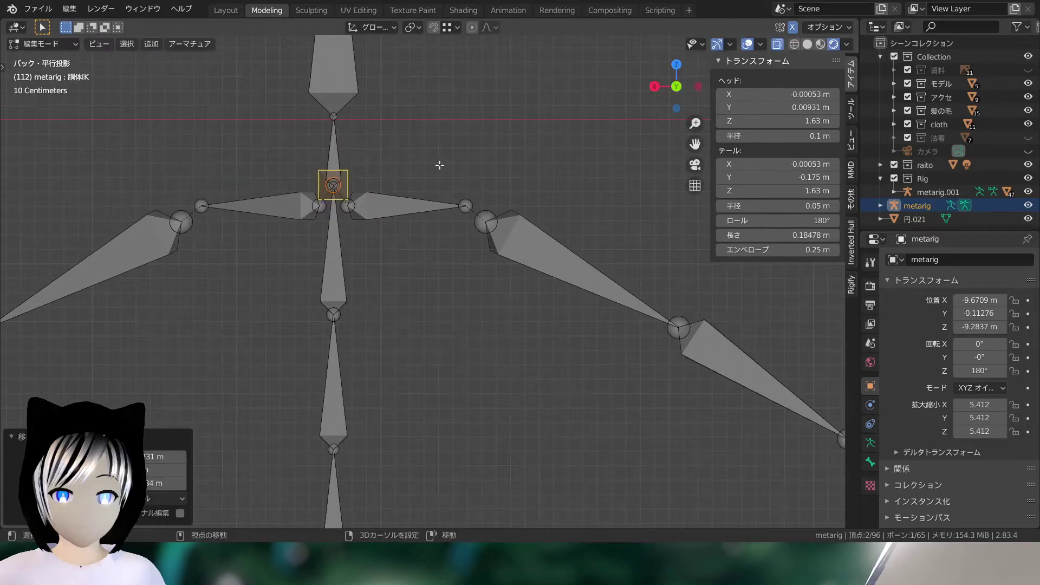
middle_click_drag(440, 164, 590, 159)
scroll(423, 165, "down", 5)
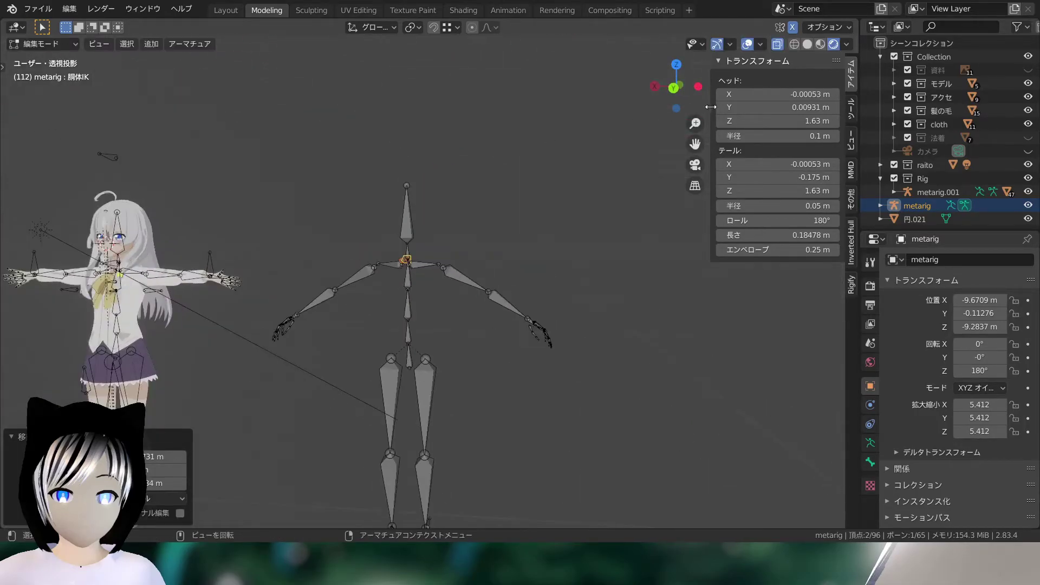
mouse_move(675, 88)
left_mouse_down()
mouse_move(678, 96)
mouse_move(688, 86)
left_mouse_up()
key("KP_Decimal")
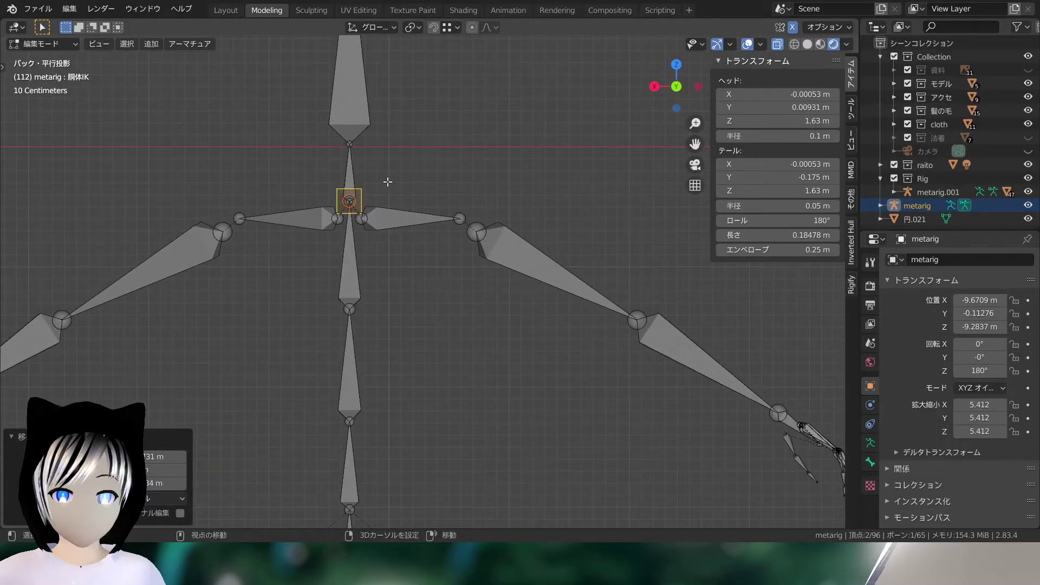
- Duplicate 胴体IK twice, placing the copies lower down the spine
key("shift+d")
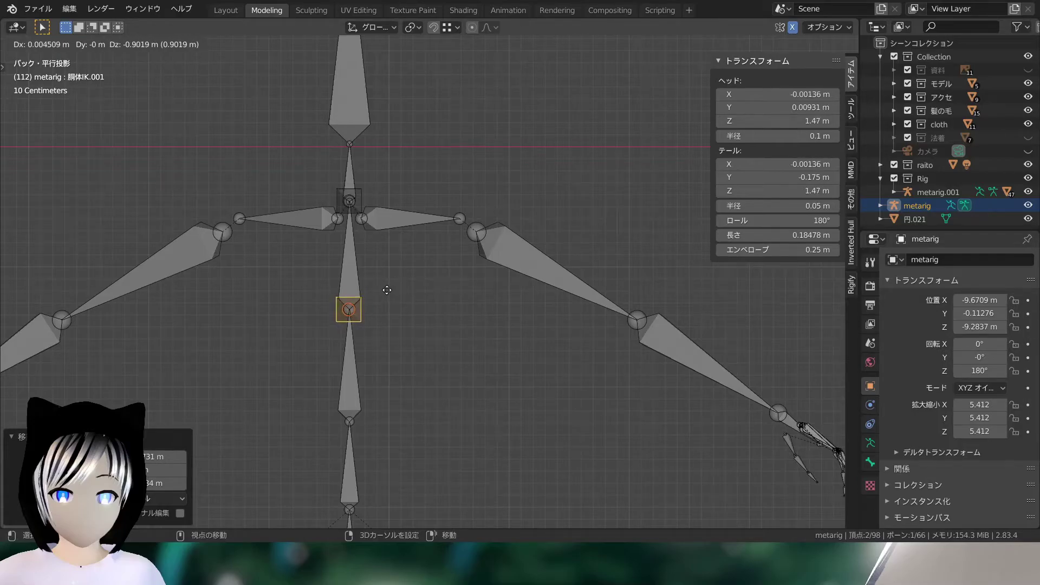
left_click(386, 290)
middle_click_drag(386, 289, 414, 160, "shift")
key("shift+d")
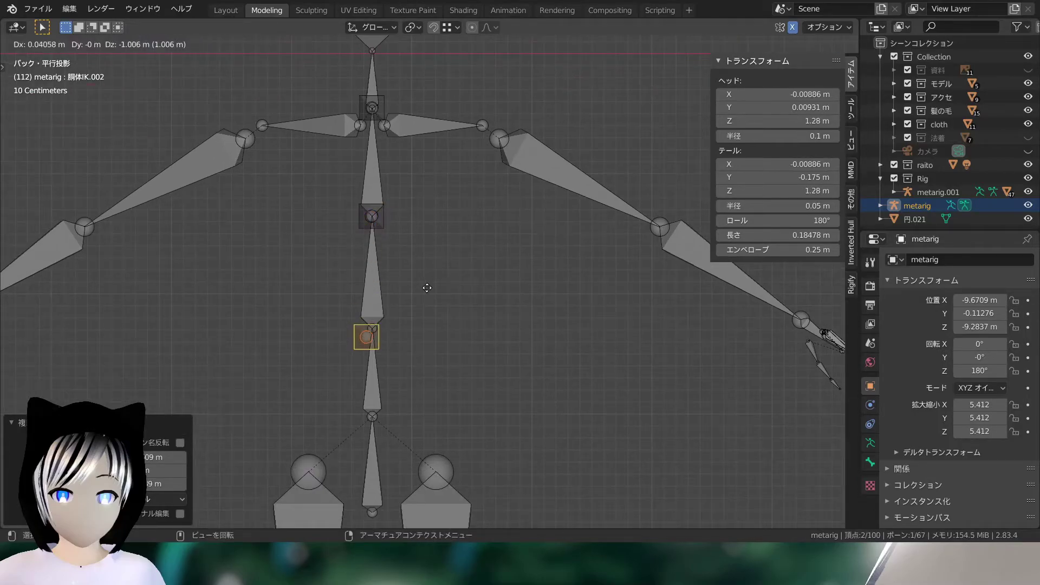
left_click(427, 262)
middle_click_drag(425, 239, 529, 234)
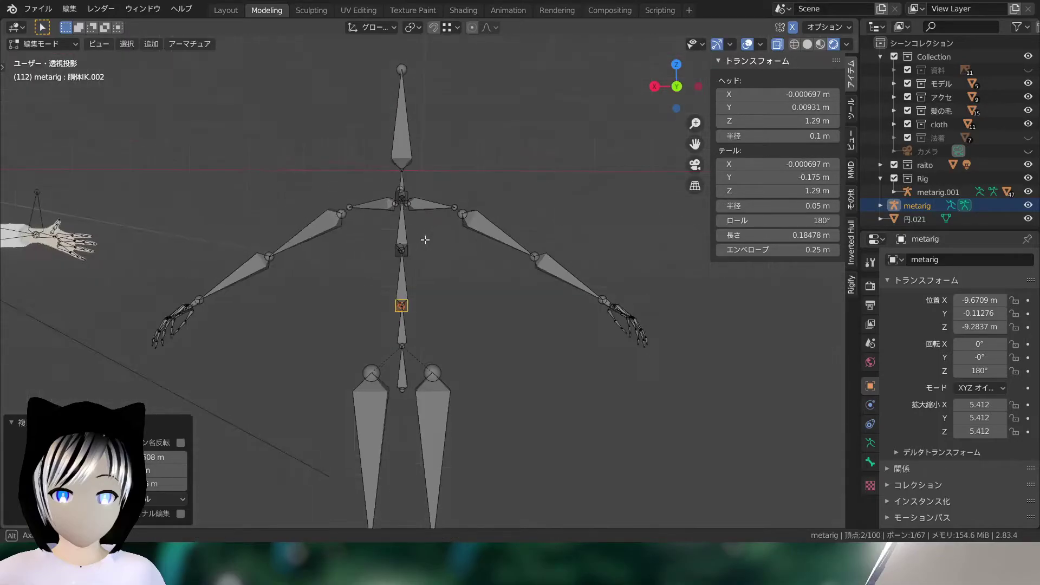
left_click(672, 85)
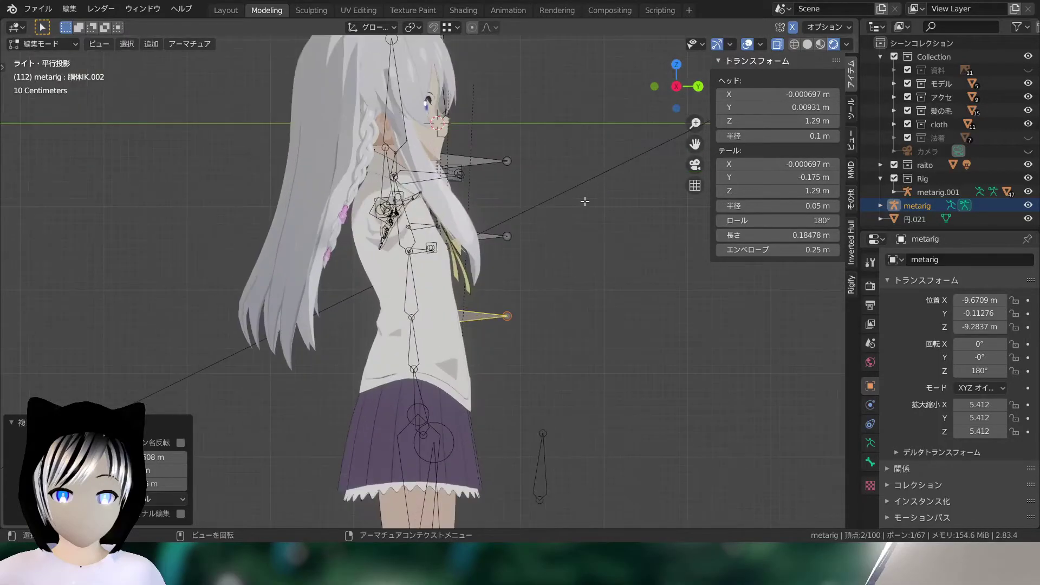
scroll(412, 227, "up", 3)
middle_click_drag(412, 228, 370, 225)
left_click(657, 85)
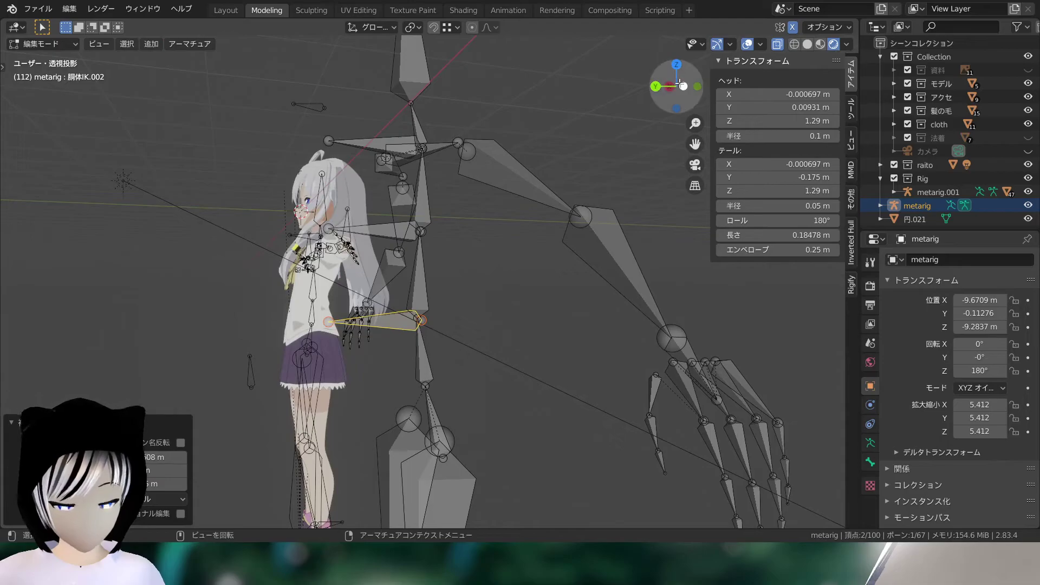
scroll(621, 233, "up", 5)
- In side view, shrink the copies and shift the lower one along Y
key("s")
left_click(513, 283)
key("g")
key("y")
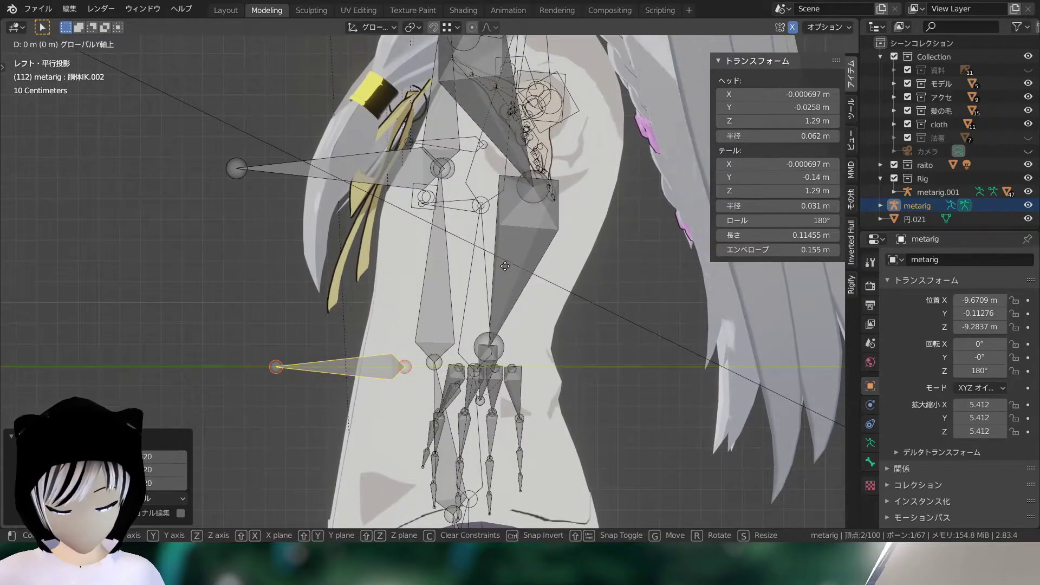
left_click(772, 229)
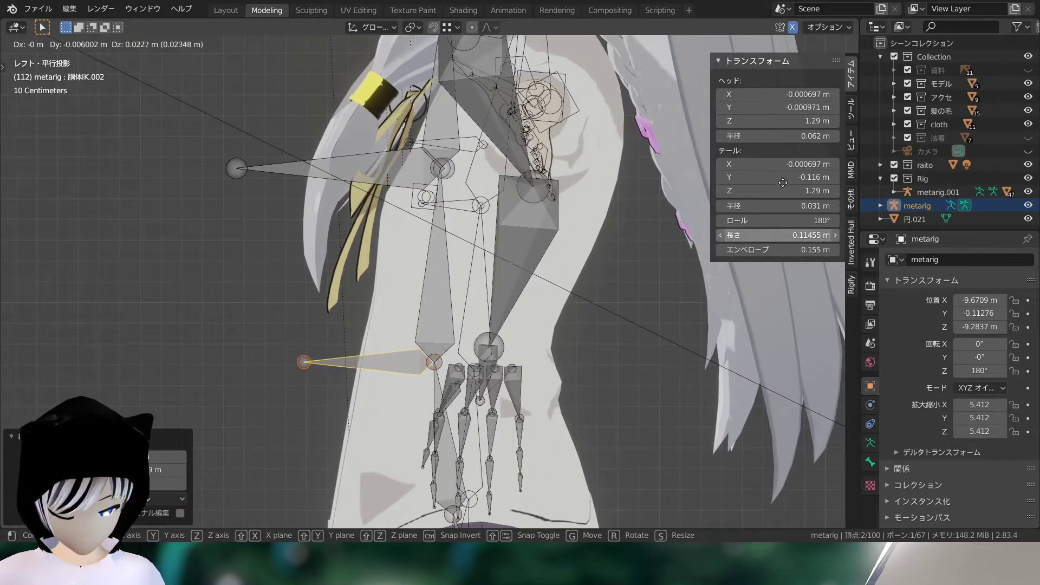
left_click(353, 173)
key("g")
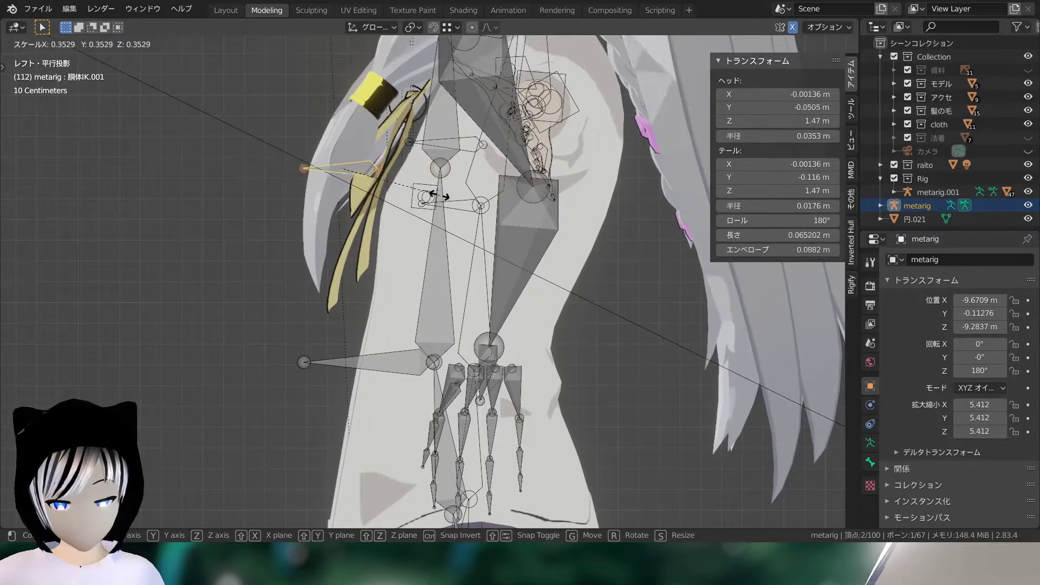
left_click(511, 227)
key("g")
right_click(666, 231)
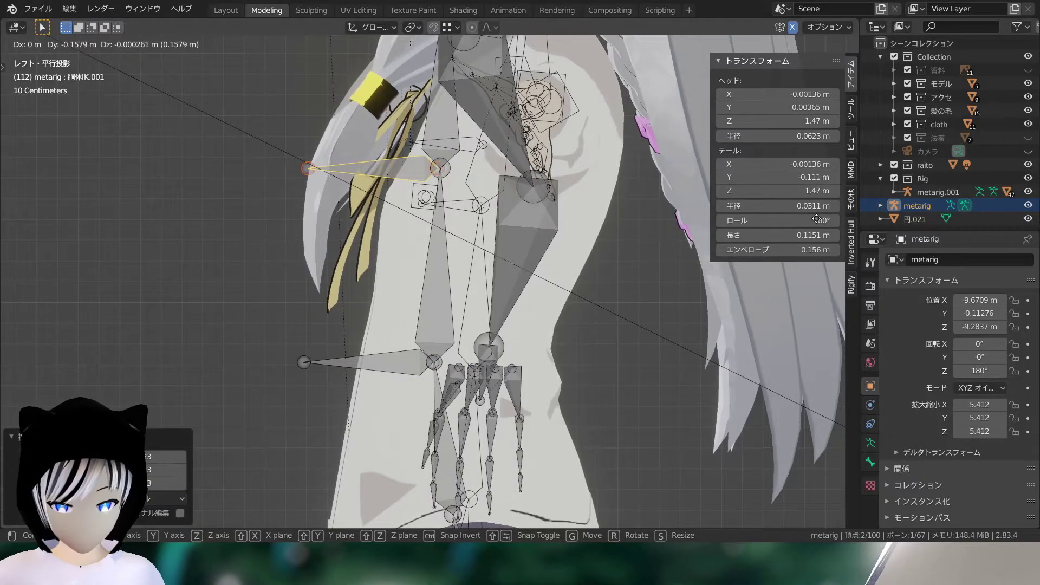
- Inspect the spine from the front and select the small 胴体IK.001 helper bone
scroll(235, 278, "down", 5)
scroll(260, 282, "down", 2)
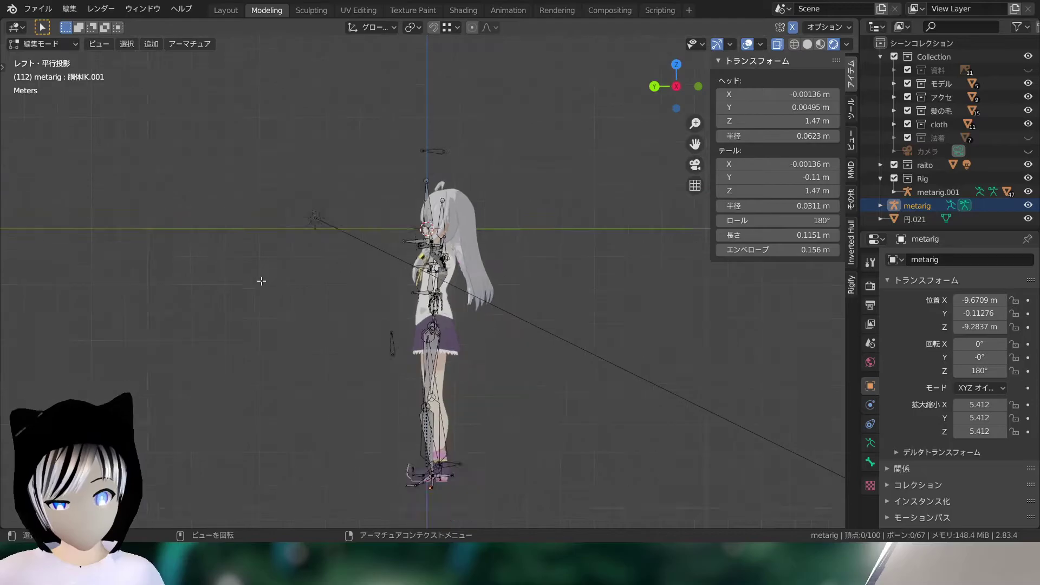
middle_click_drag(260, 281, 406, 298)
scroll(408, 304, "up", 6)
key("alt+a")
scroll(406, 298, "up", 3)
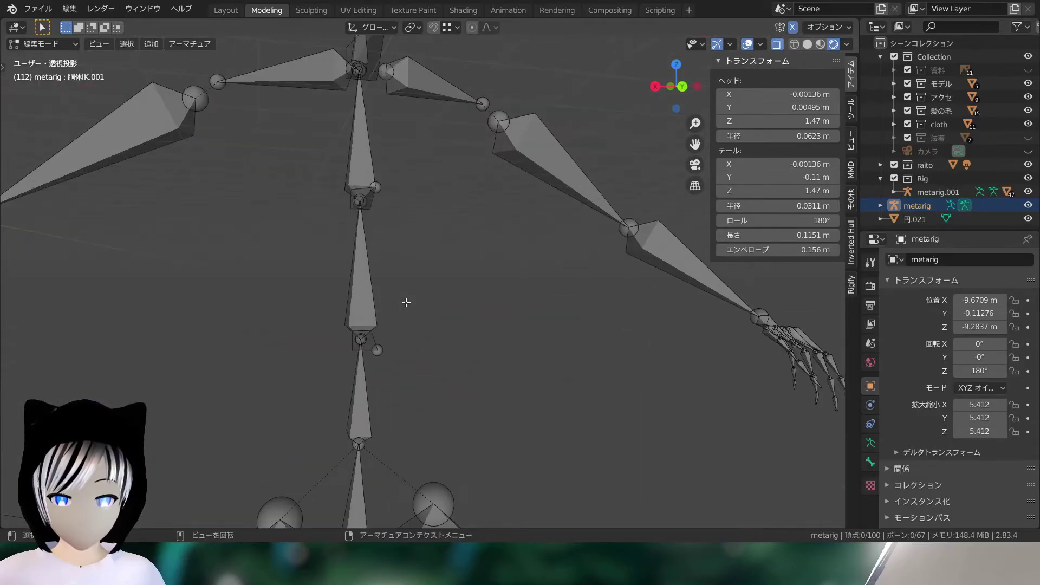
scroll(378, 296, "down", 3)
scroll(390, 287, "up", 4)
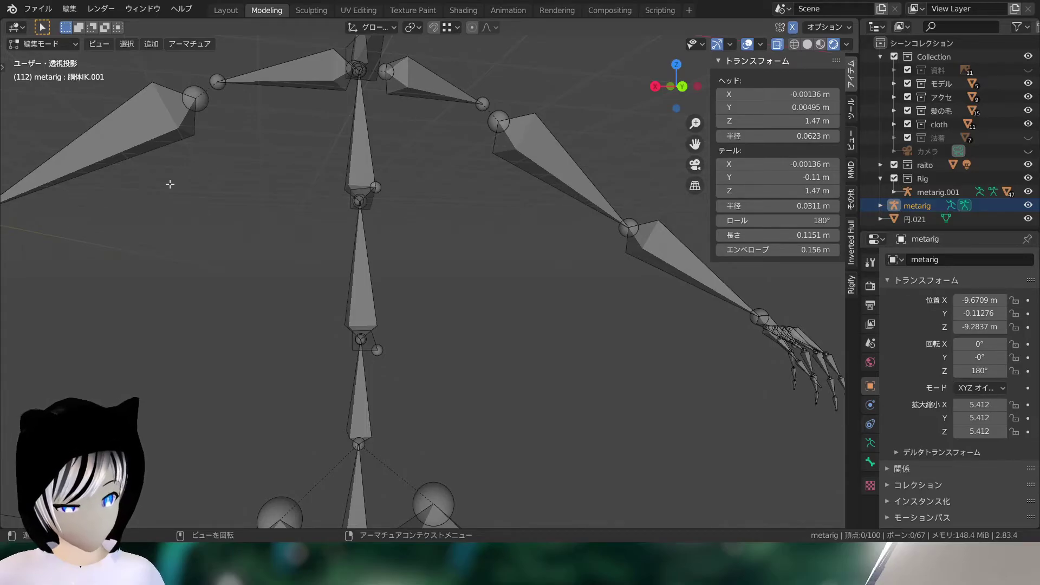
scroll(360, 178, "down", 4)
middle_click_drag(360, 178, 366, 262)
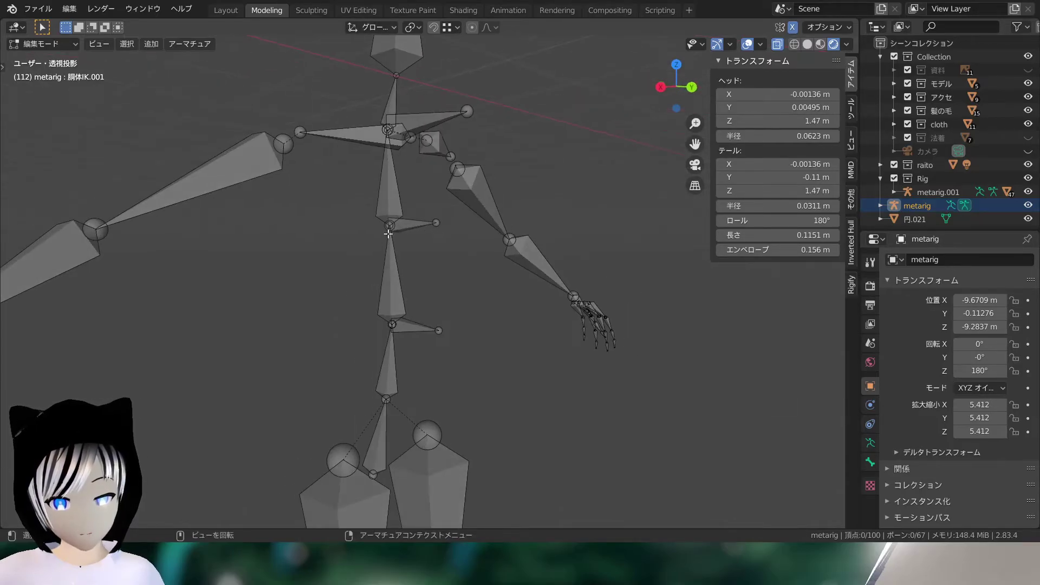
left_click(366, 262)
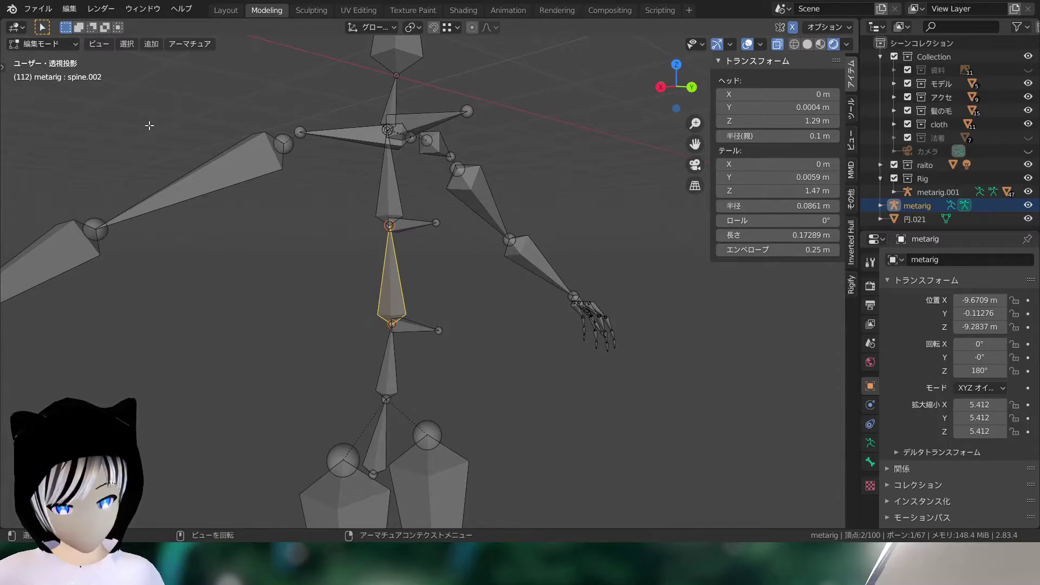
left_click(428, 221)
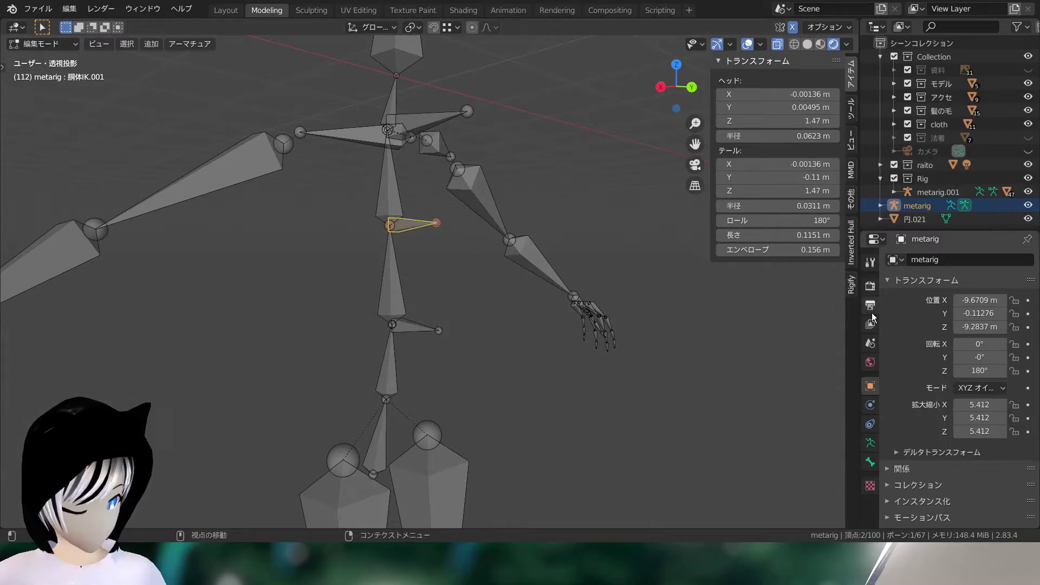
- Rename 胴体IK.001 to 補助胴体IK in Bone properties
left_click(870, 461)
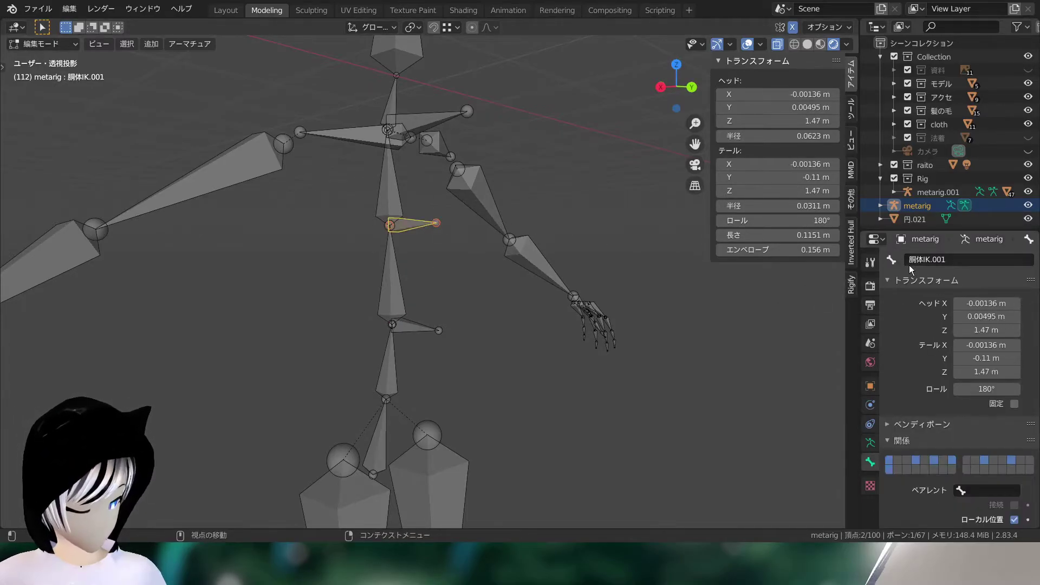
left_click(946, 259)
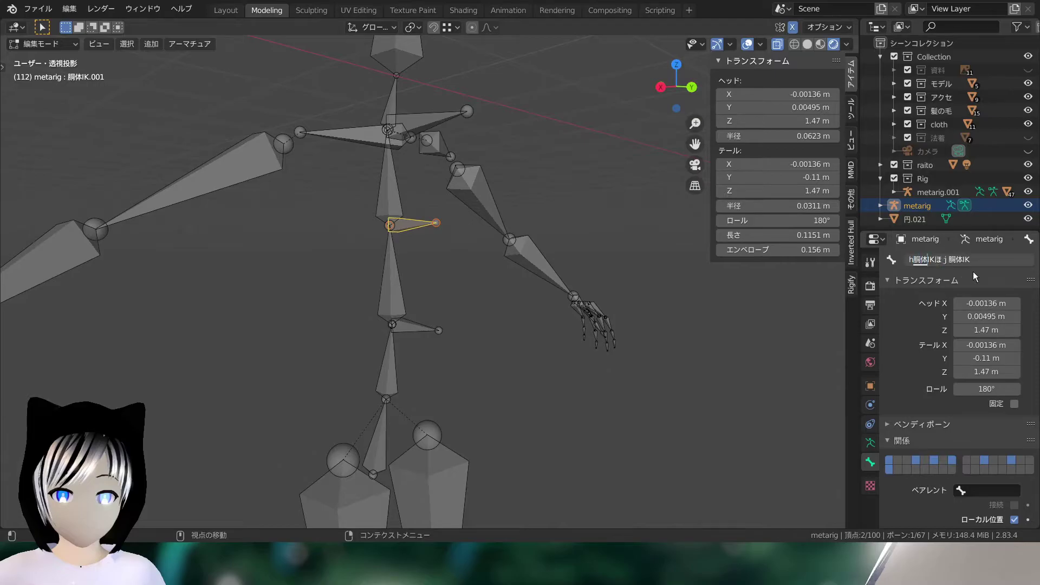
type("補助")
key("BackSpace")
key("Return")
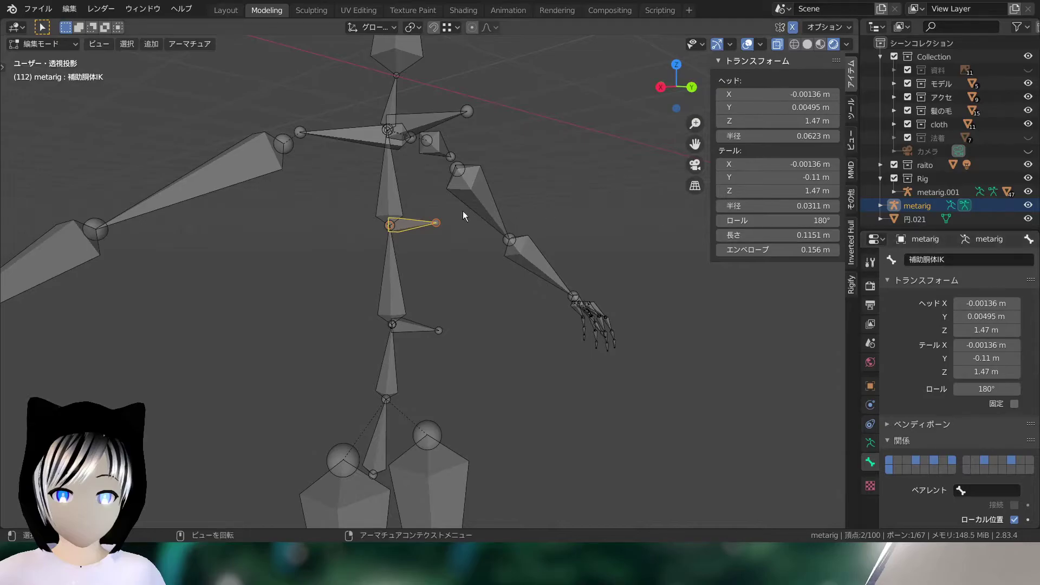
scroll(406, 371, "up", 3)
- Rename 胴体IK.002 to 補助胴体IK2, then select spine.002
left_click(398, 362)
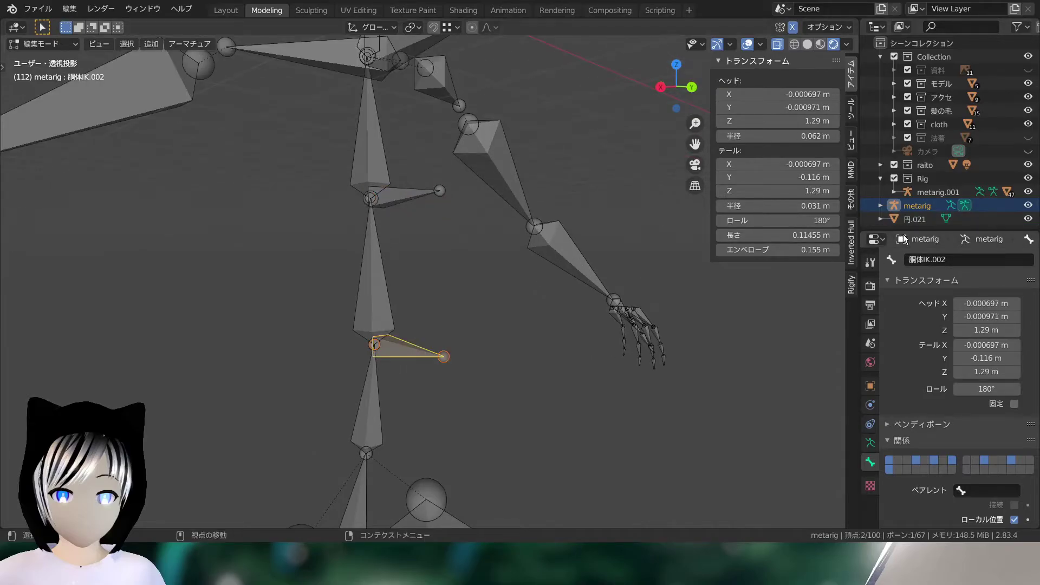
left_click(969, 257)
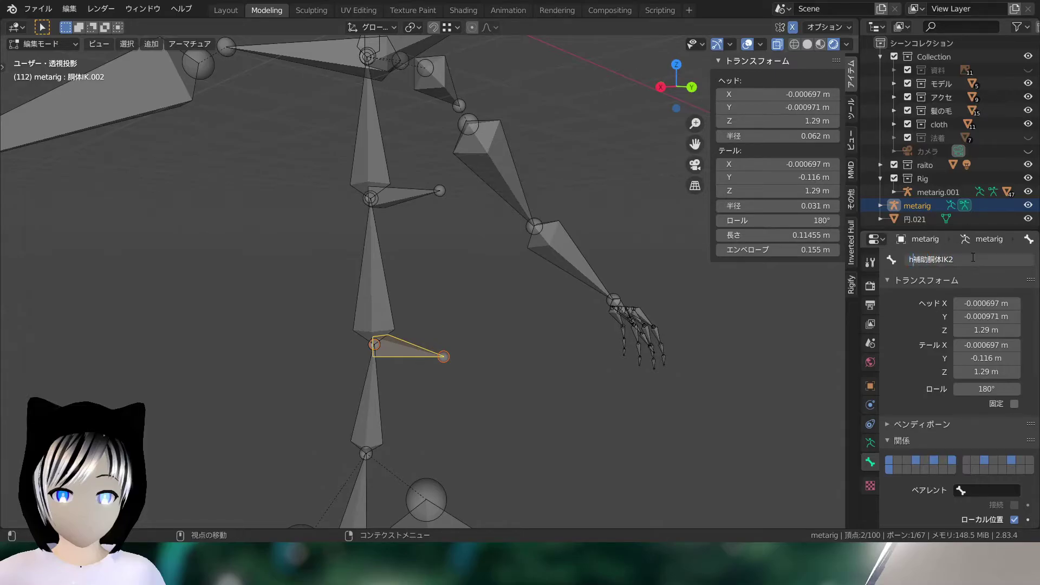
key("Return")
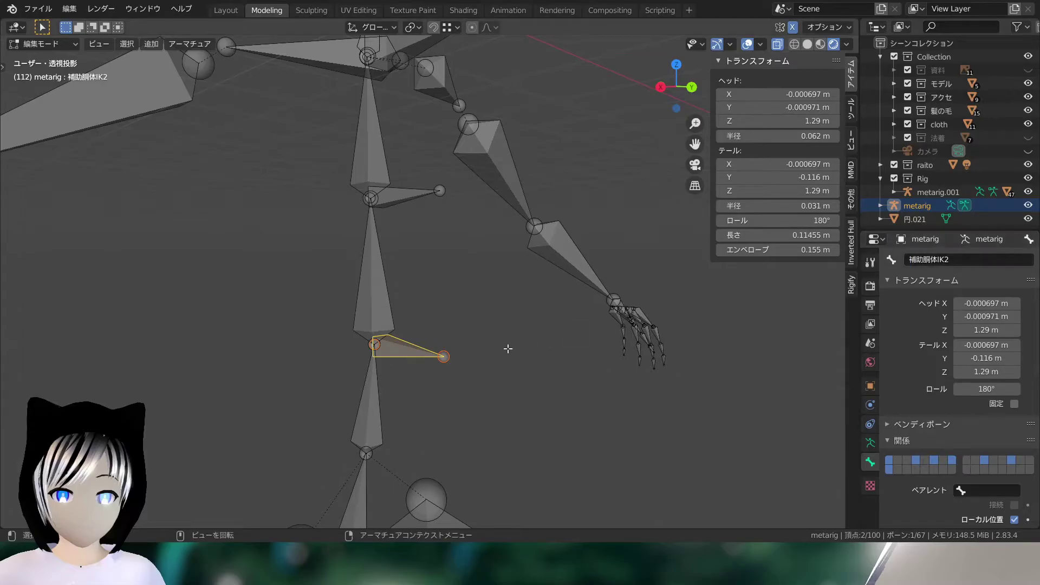
scroll(615, 303, "down", 3)
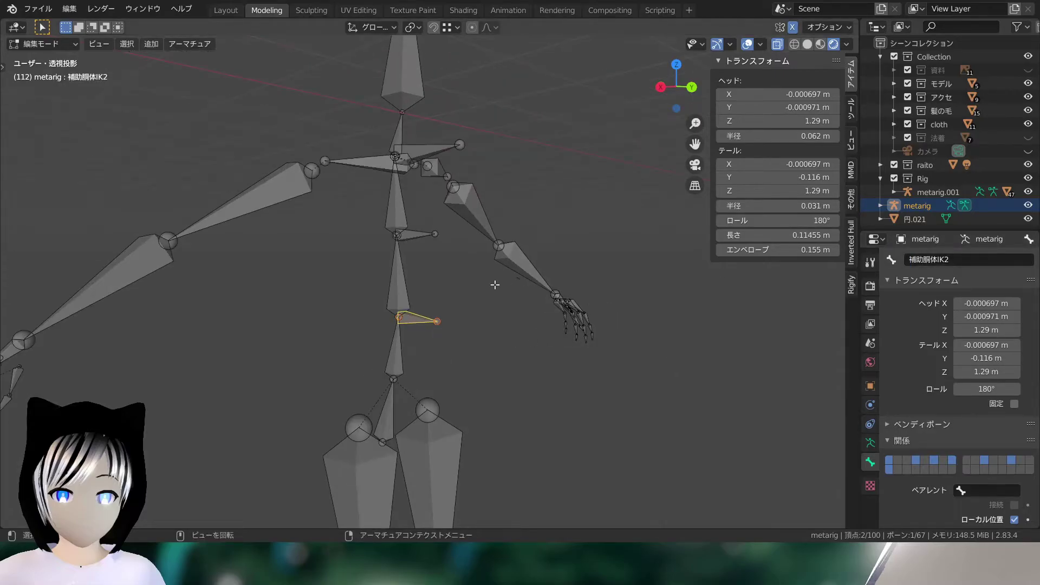
left_click(397, 279)
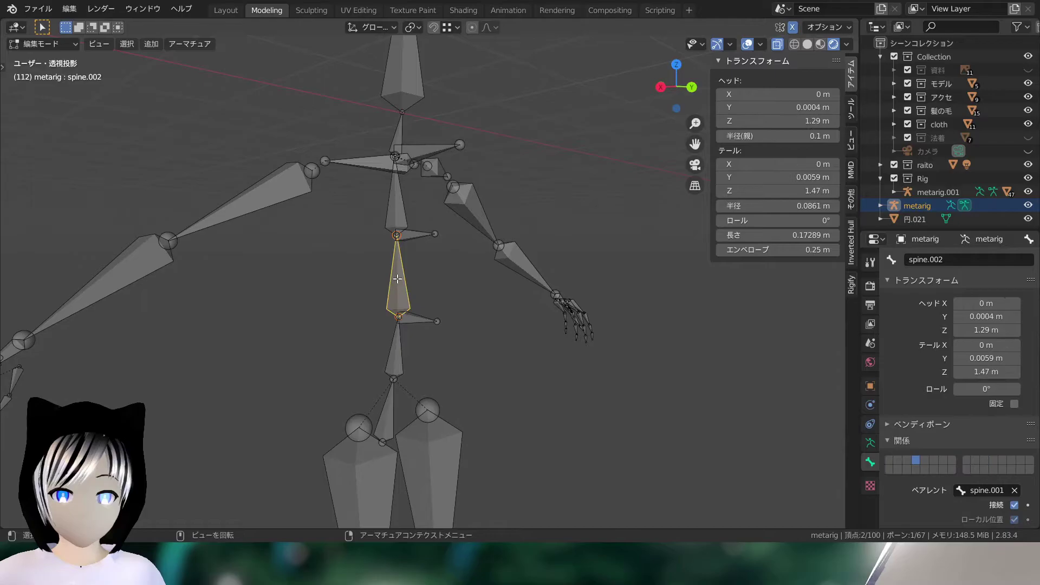
- In Pose Mode, give spine.002 an IK constraint targeting metarig's 補助胴体IK bone with chain length 1
left_click(44, 44)
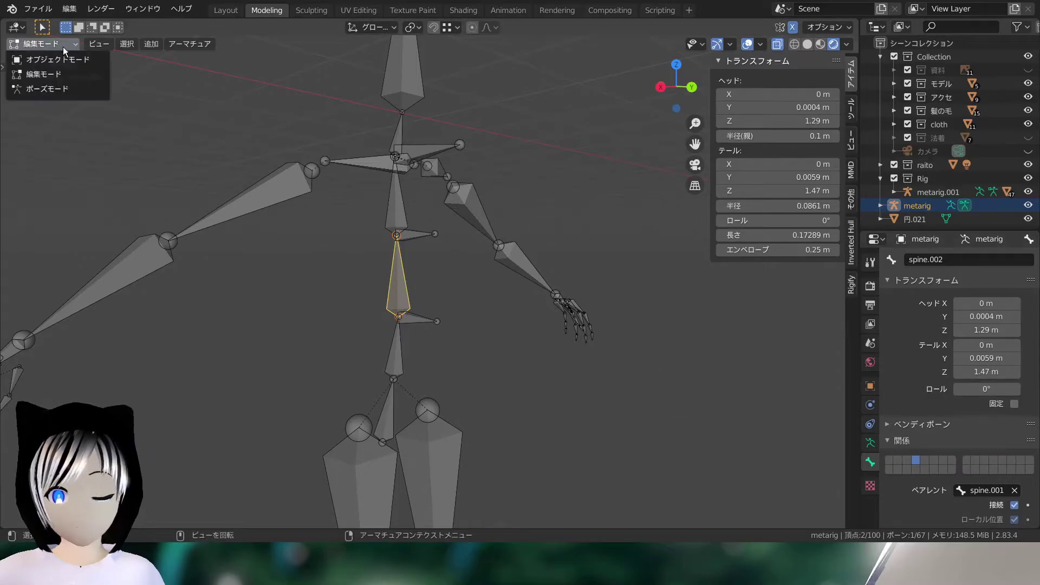
left_click(48, 87)
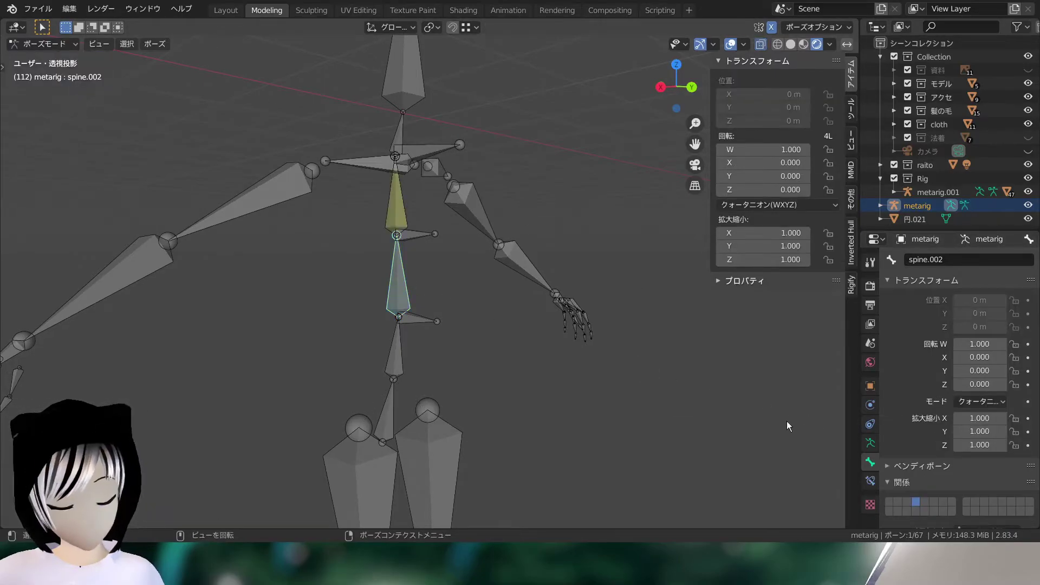
left_click(871, 481)
left_click(931, 261)
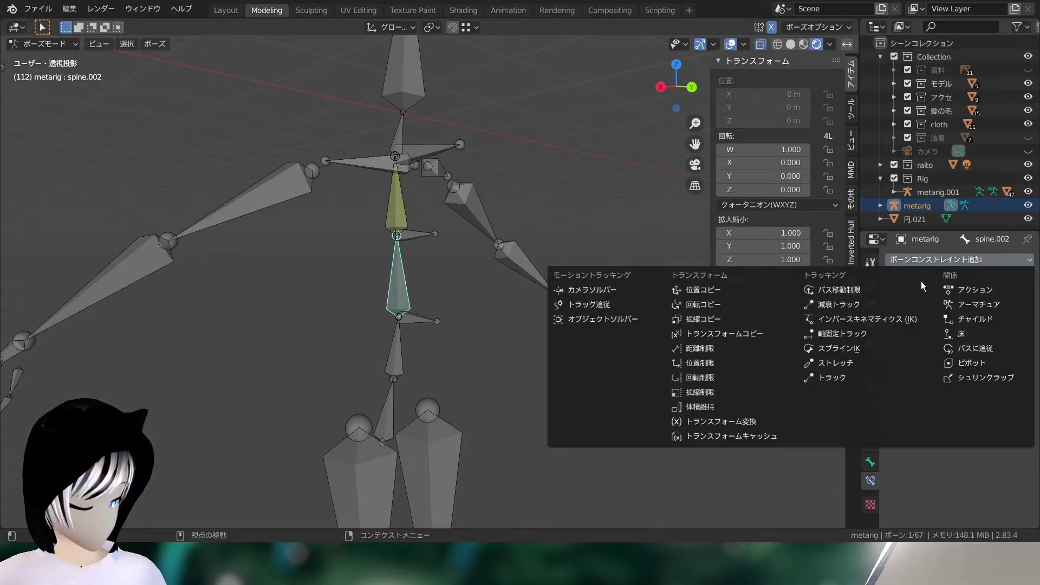
left_click(900, 319)
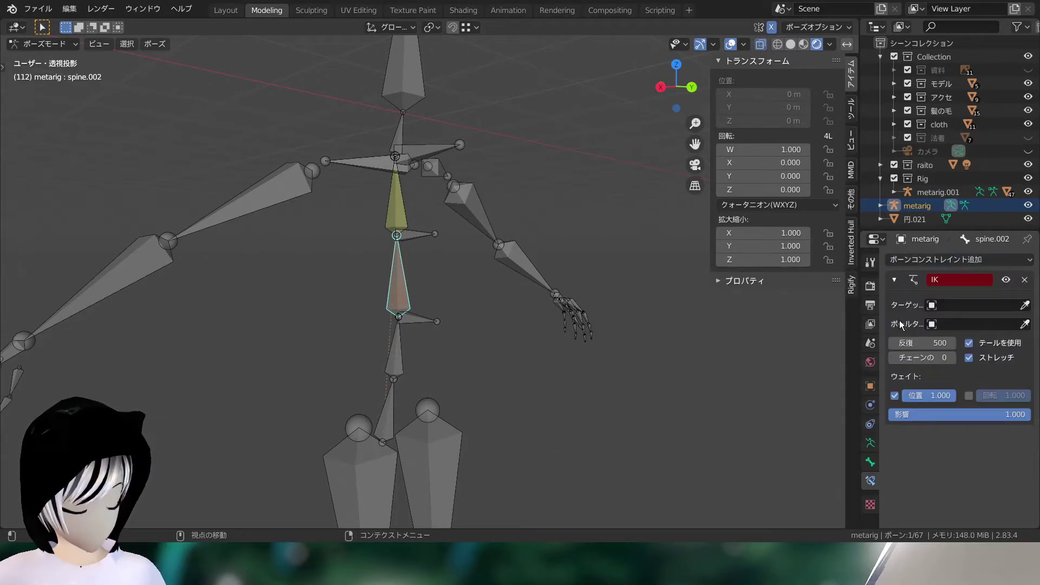
left_click(996, 304)
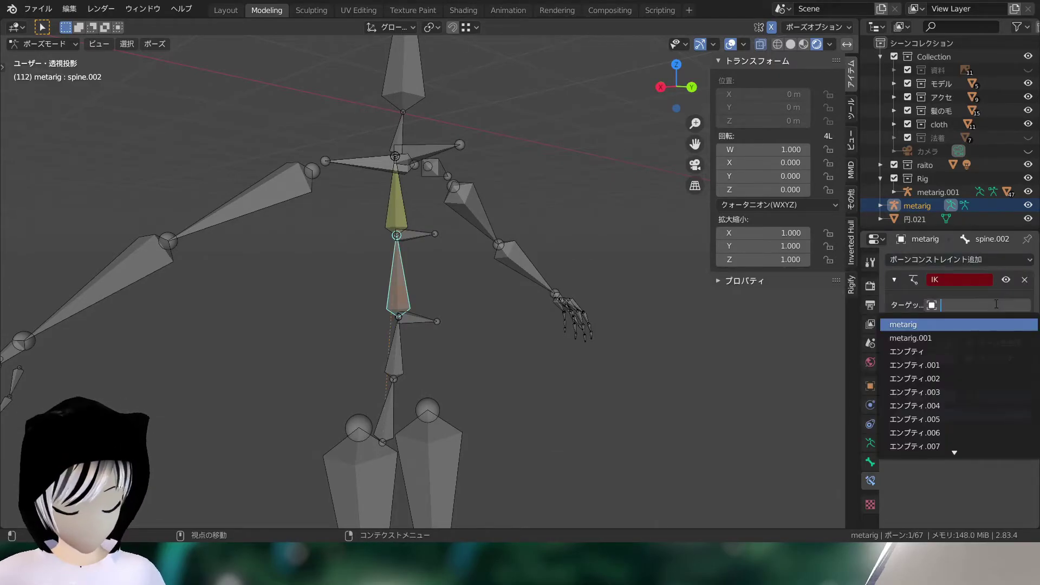
left_click(950, 325)
scroll(940, 382, "down", 6)
scroll(940, 381, "down", 2)
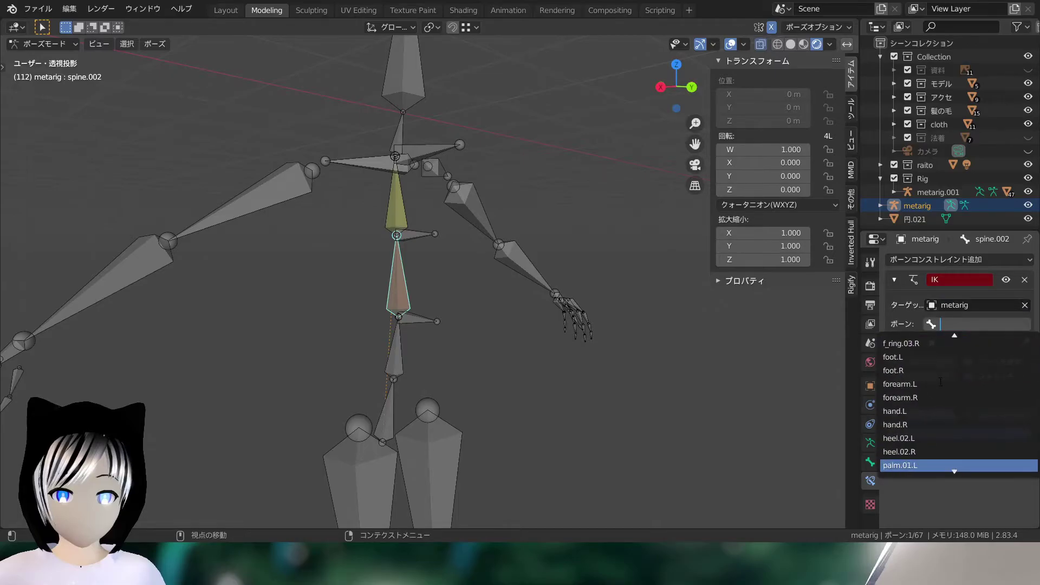
scroll(940, 382, "down", 8)
scroll(932, 386, "down", 14)
scroll(920, 389, "down", 14)
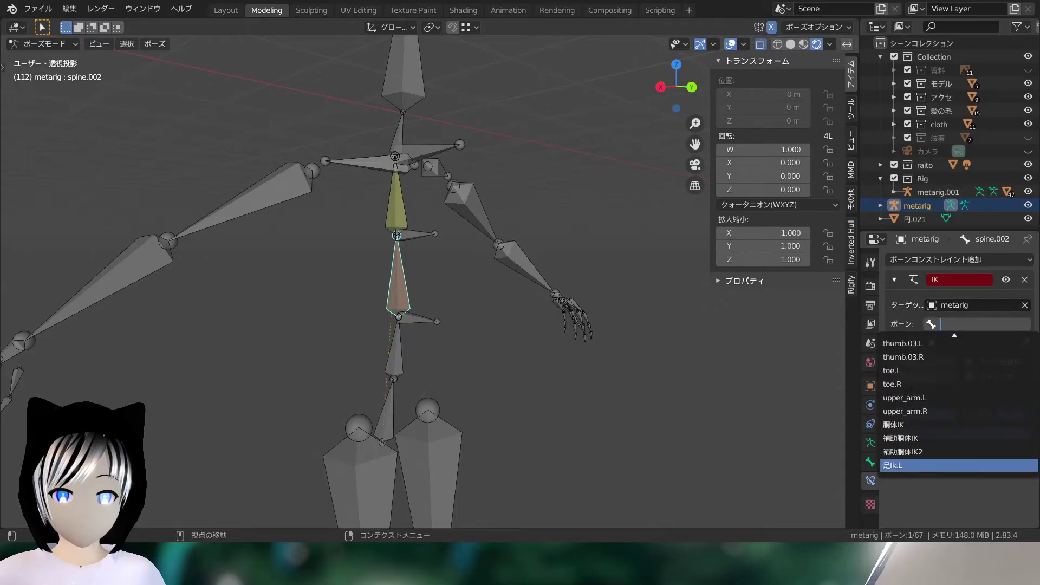
left_click(955, 439)
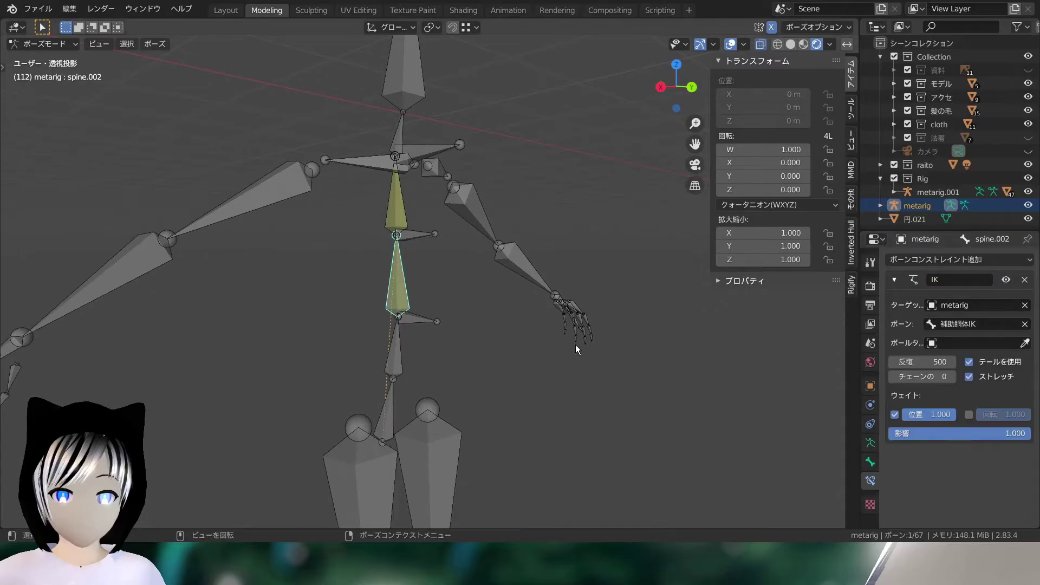
left_click(954, 379)
- Add an IK constraint to spine.001 targeting metarig's 補助胴体IK2 bone with chain length 1
left_click(391, 350)
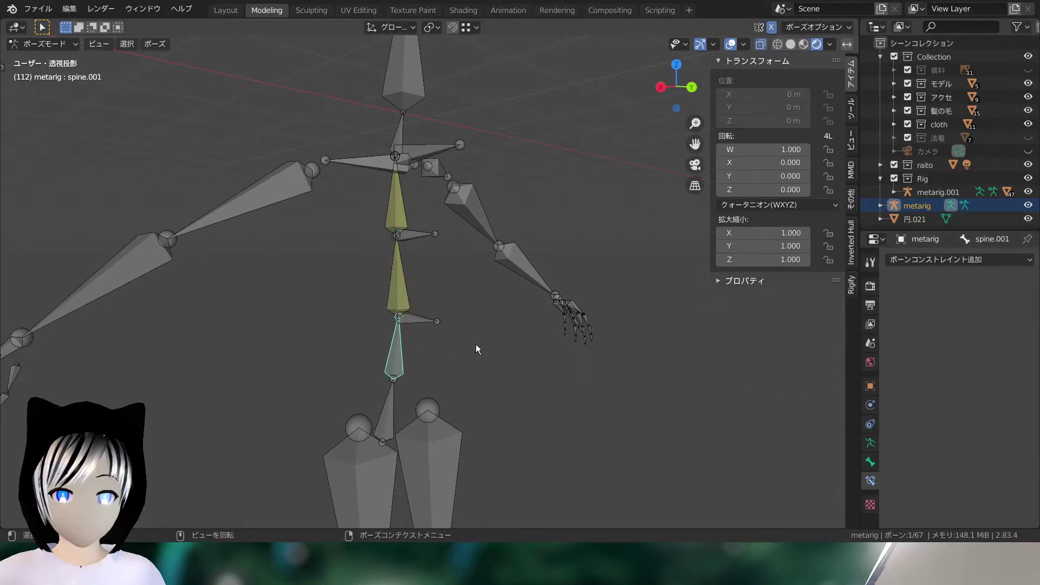
left_click(932, 261)
left_click(909, 319)
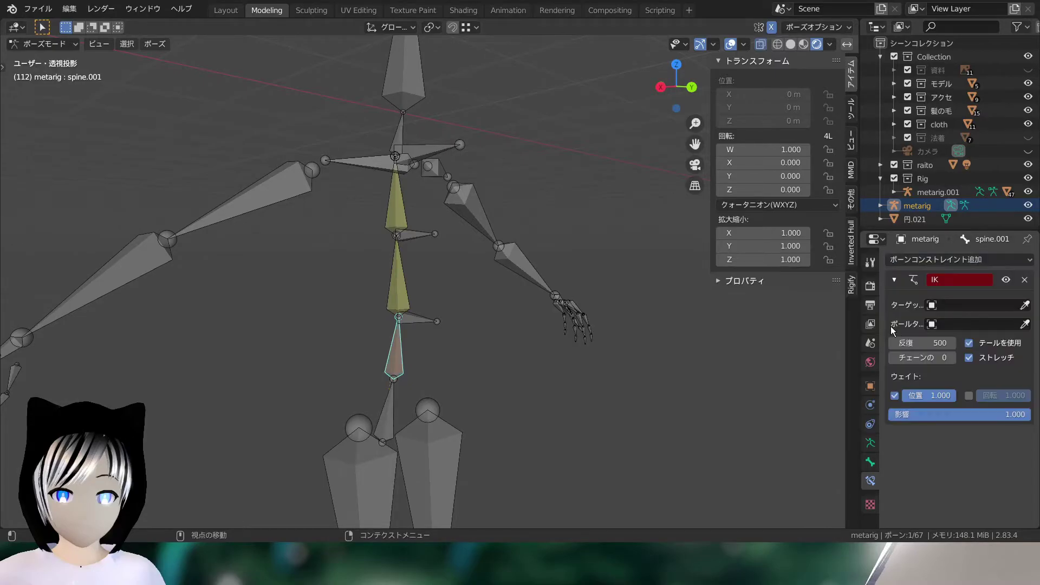
left_click(952, 307)
left_click(948, 319)
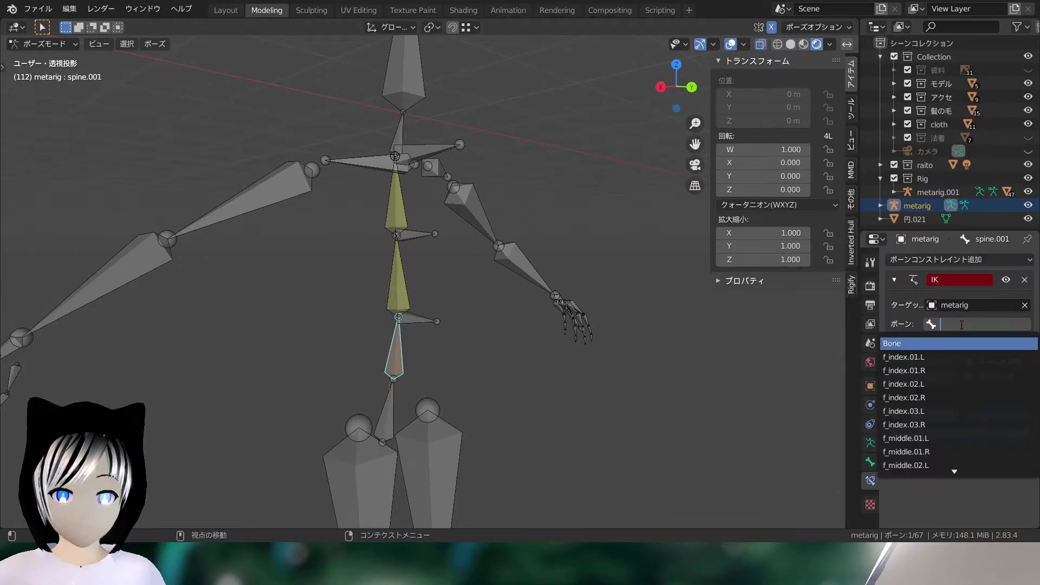
scroll(943, 420, "down", 3)
scroll(943, 421, "down", 8)
scroll(942, 420, "down", 12)
scroll(943, 420, "down", 11)
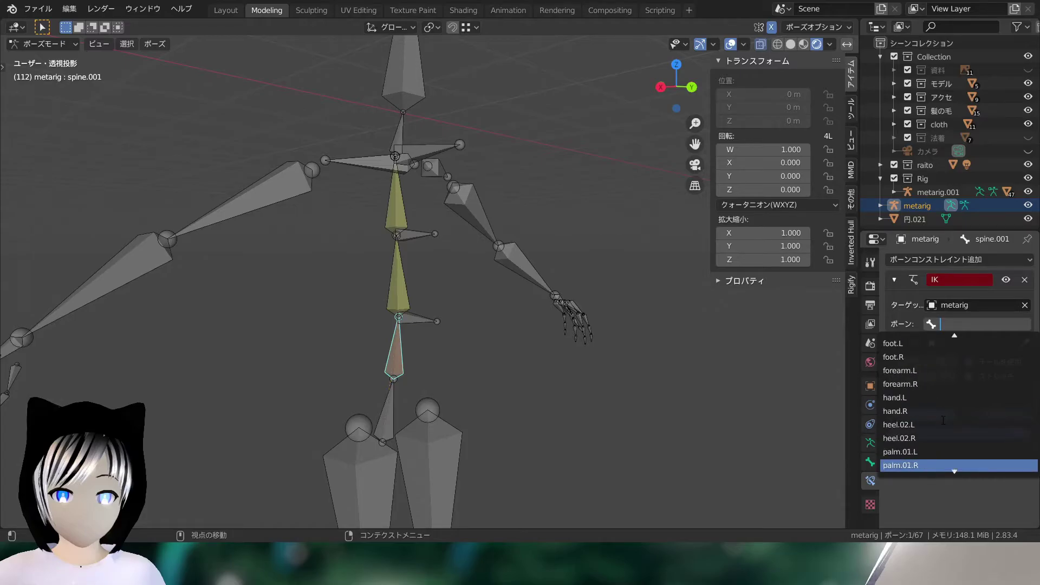
scroll(942, 420, "down", 12)
scroll(942, 420, "down", 14)
scroll(941, 422, "down", 14)
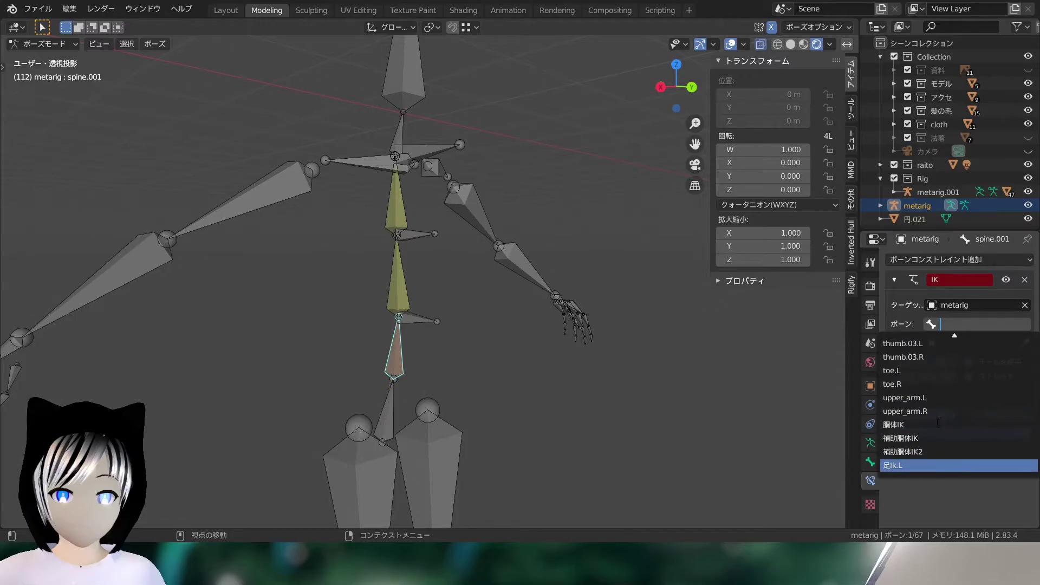
left_click(937, 451)
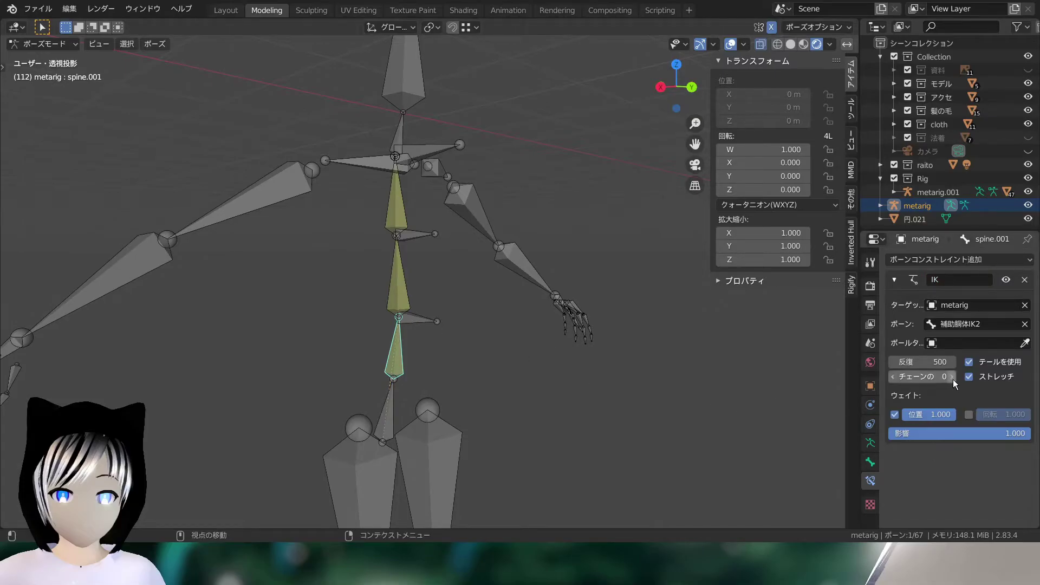
key("Return")
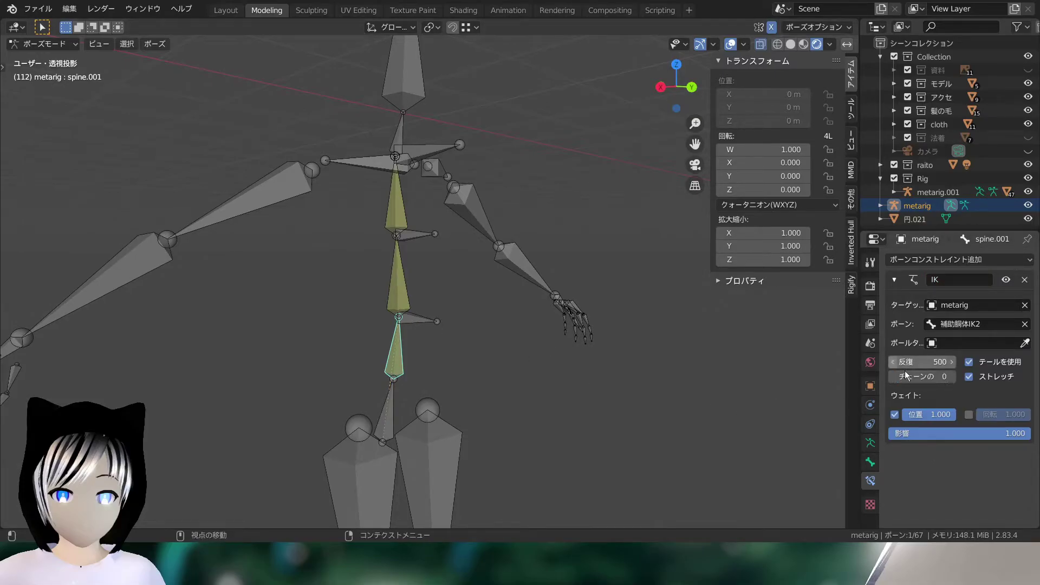
scroll(577, 336, "down", 3)
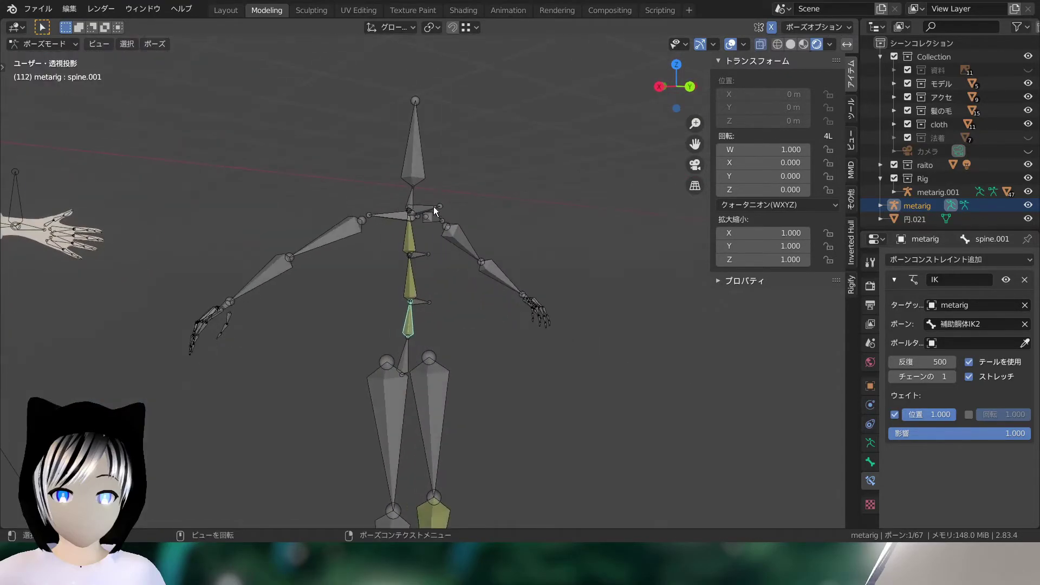
left_click(433, 211)
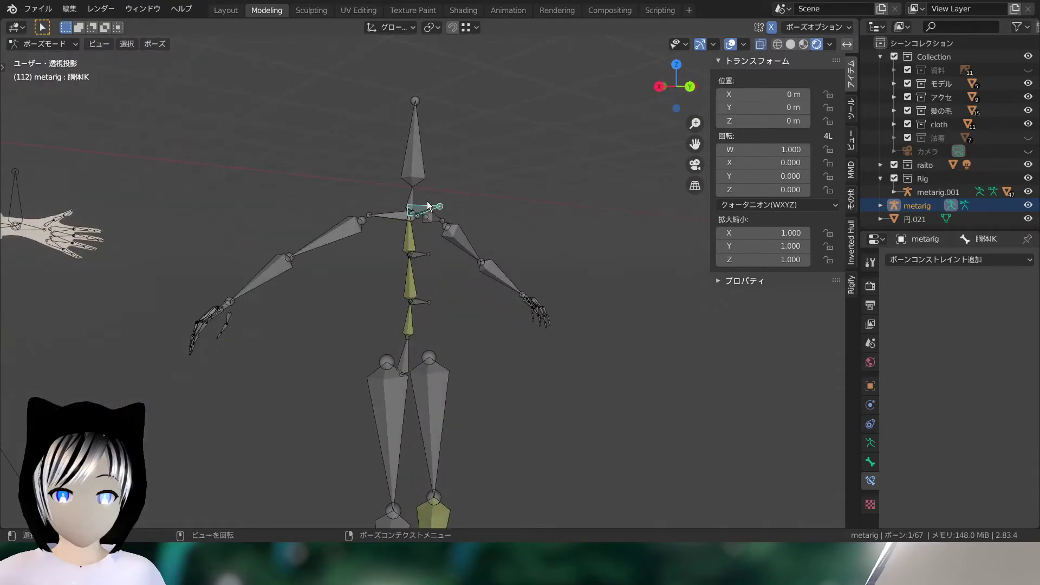
key("g")
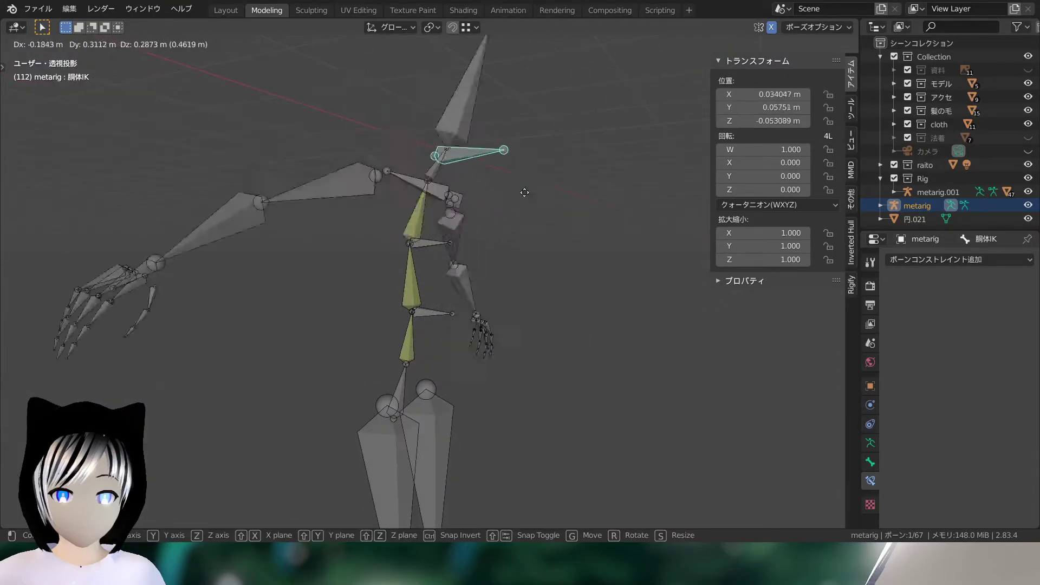
key("Escape")
left_click(433, 248)
key("g")
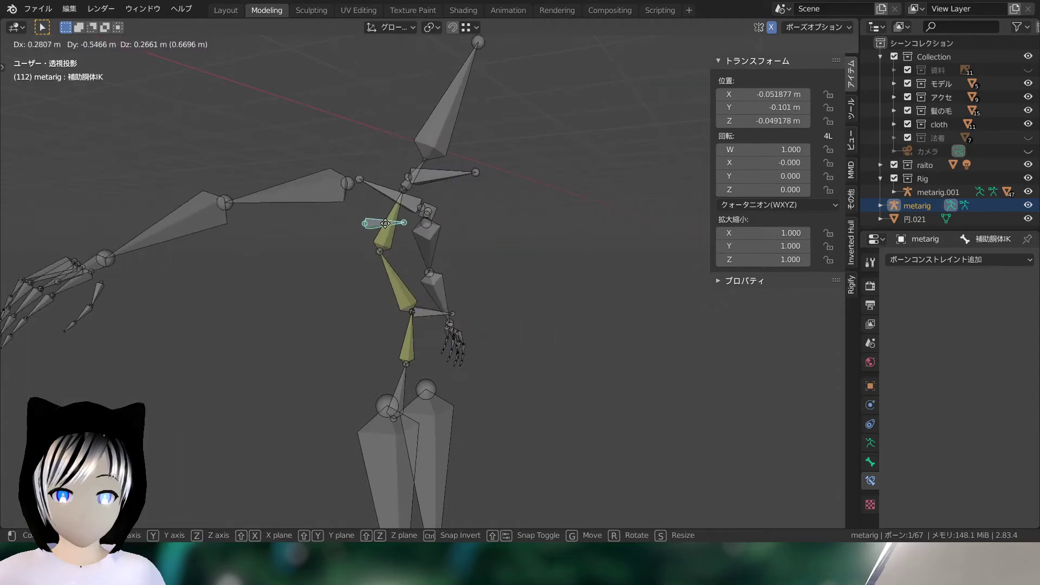
key("Escape")
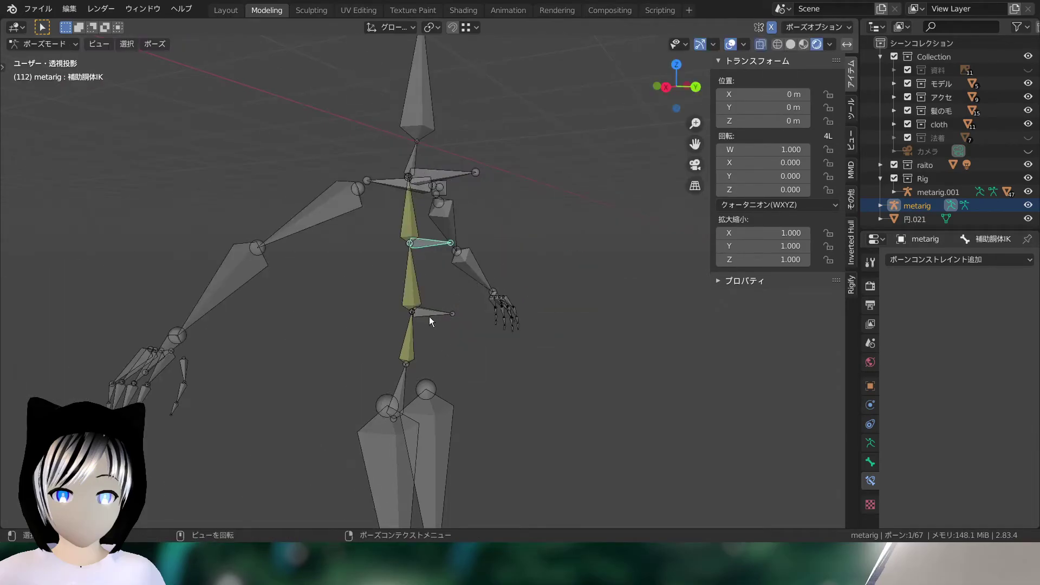
left_click(433, 314)
key("g")
key("Escape")
scroll(313, 316, "down", 5)
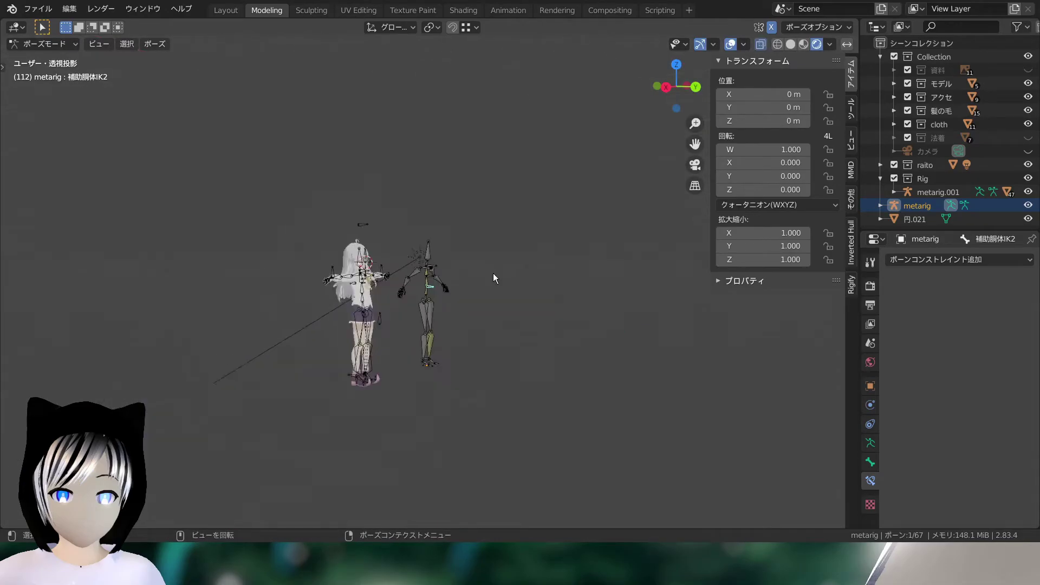
middle_click_drag(492, 276, 346, 262)
scroll(385, 262, "up", 5)
scroll(415, 264, "up", 3)
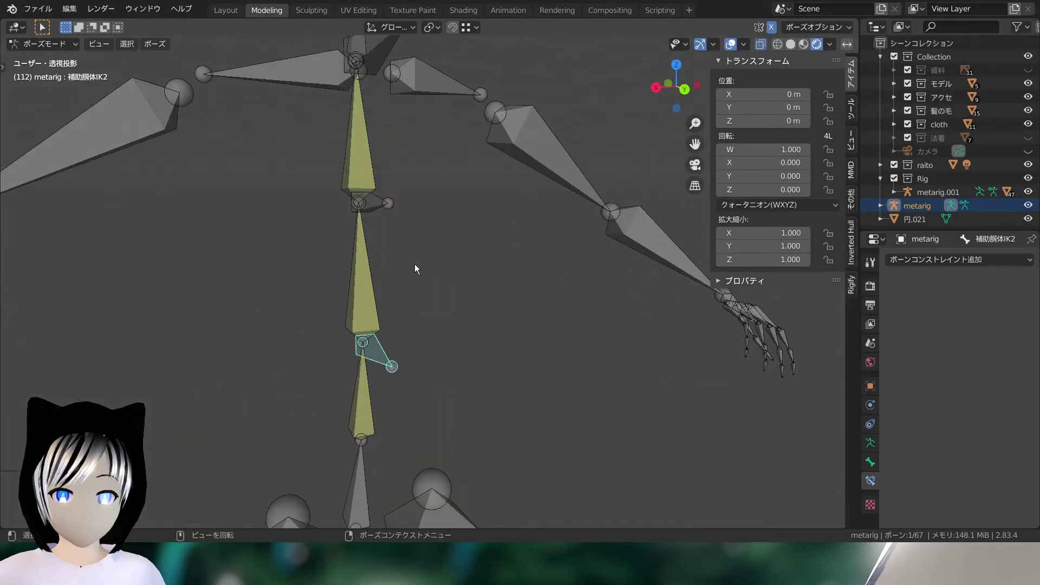
scroll(469, 271, "down", 3)
middle_click_drag(469, 270, 455, 286)
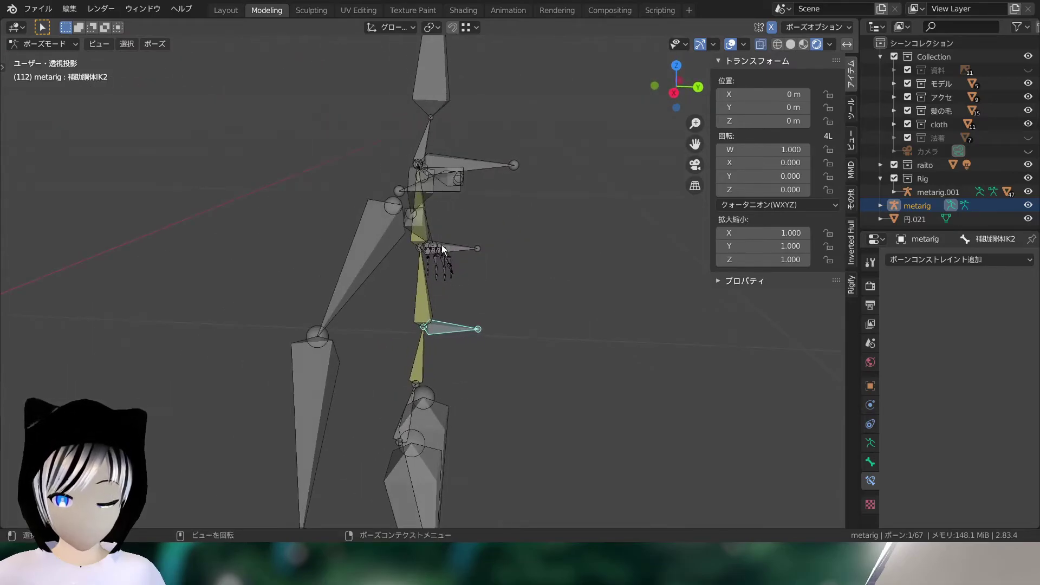
middle_click_drag(441, 245, 453, 298)
left_click(457, 214)
- In Edit Mode, move shoulder.R's head along Y from -0.0684 m to 0.0328 m
left_click(464, 234)
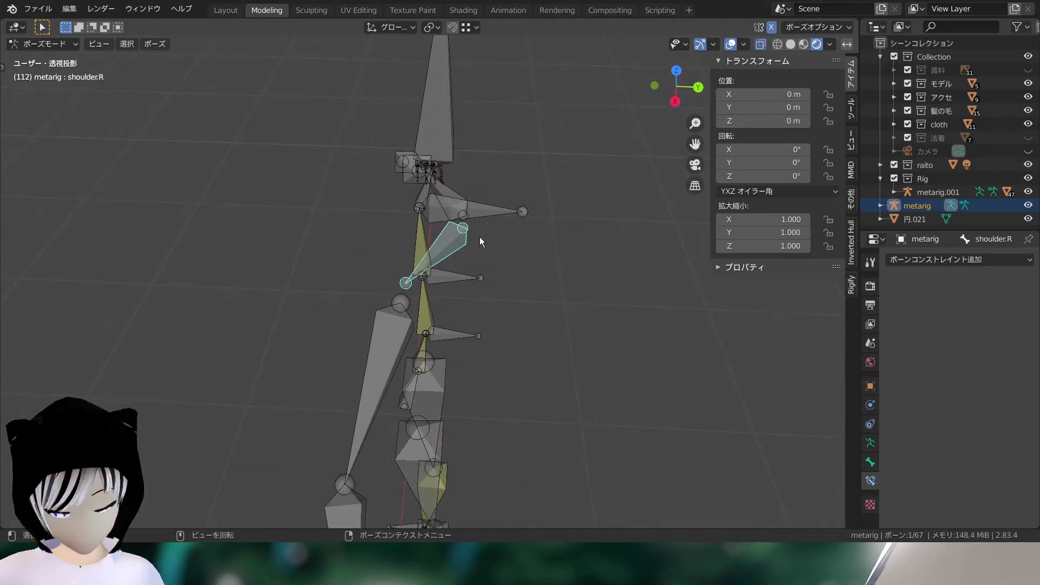
left_click(44, 44)
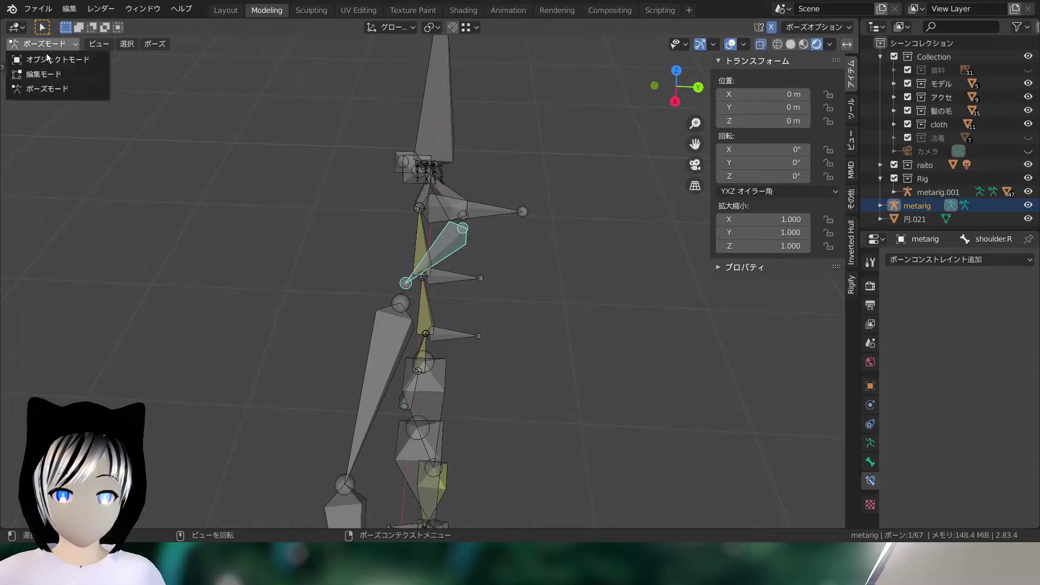
left_click(18, 46)
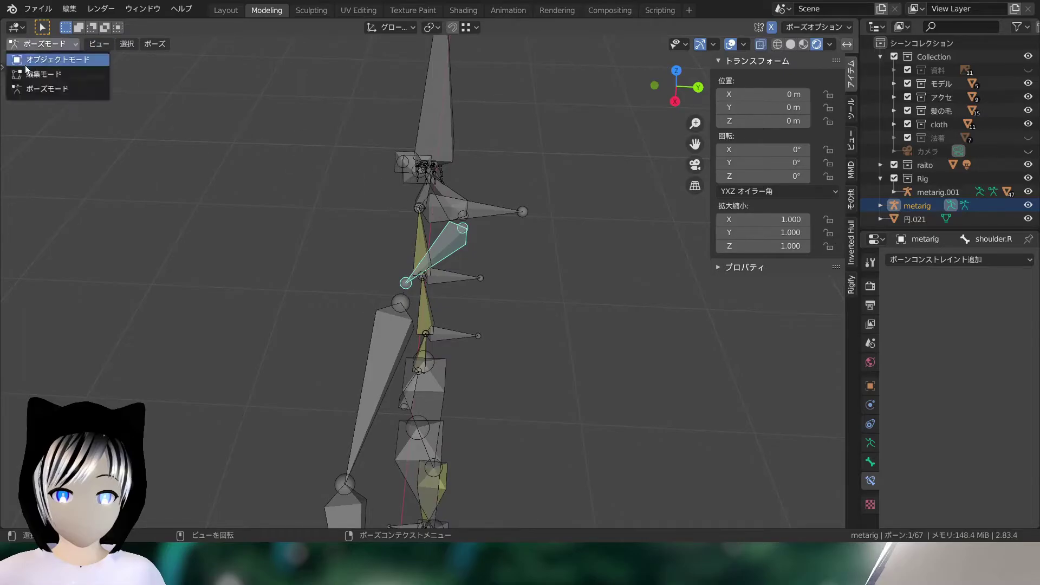
left_click(33, 75)
key("g")
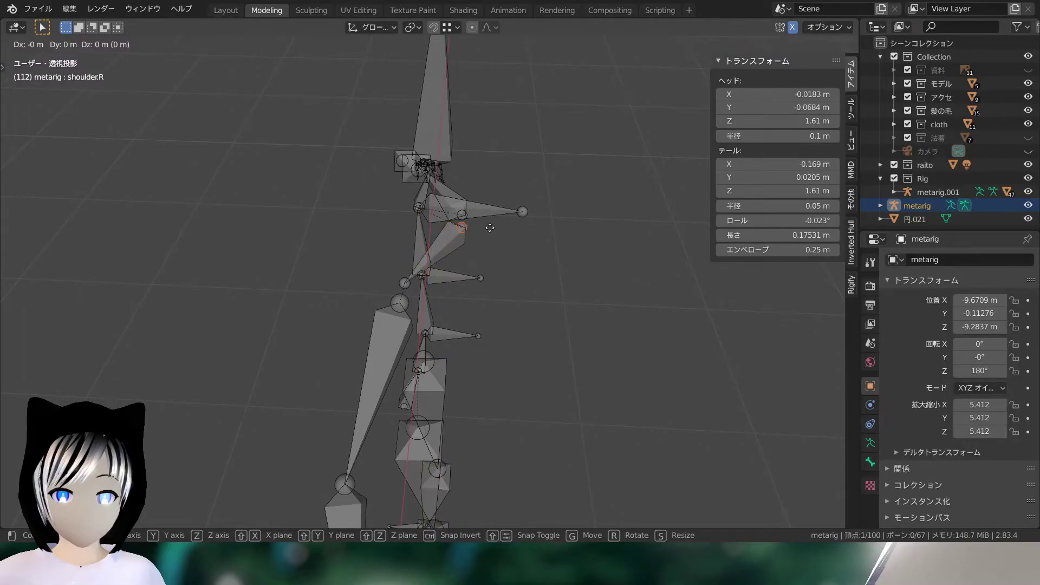
key("y")
left_click(564, 244)
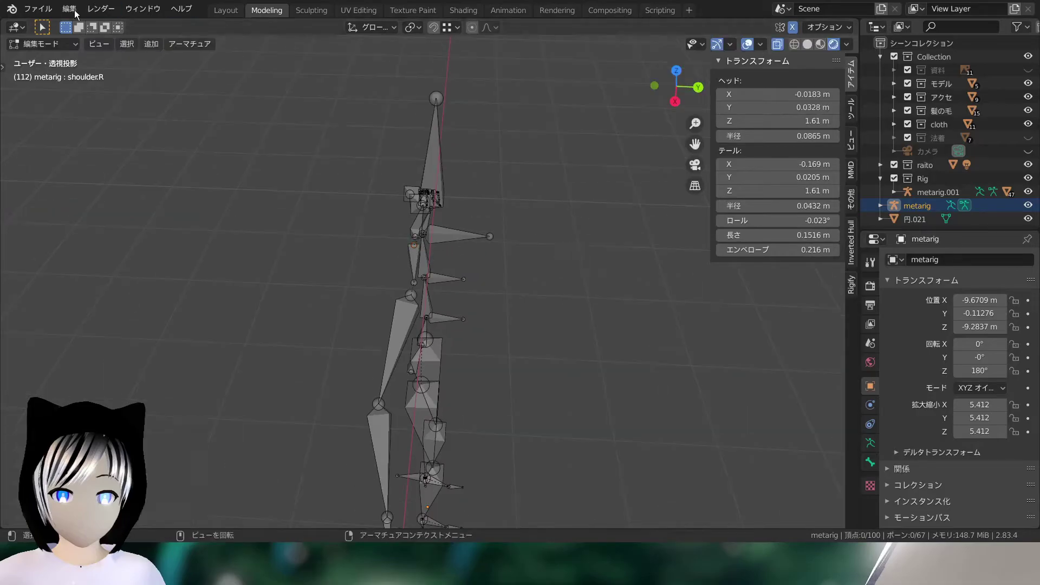
- Return the metarig to Pose Mode by way of Object Mode
left_click(43, 44)
left_click(43, 44)
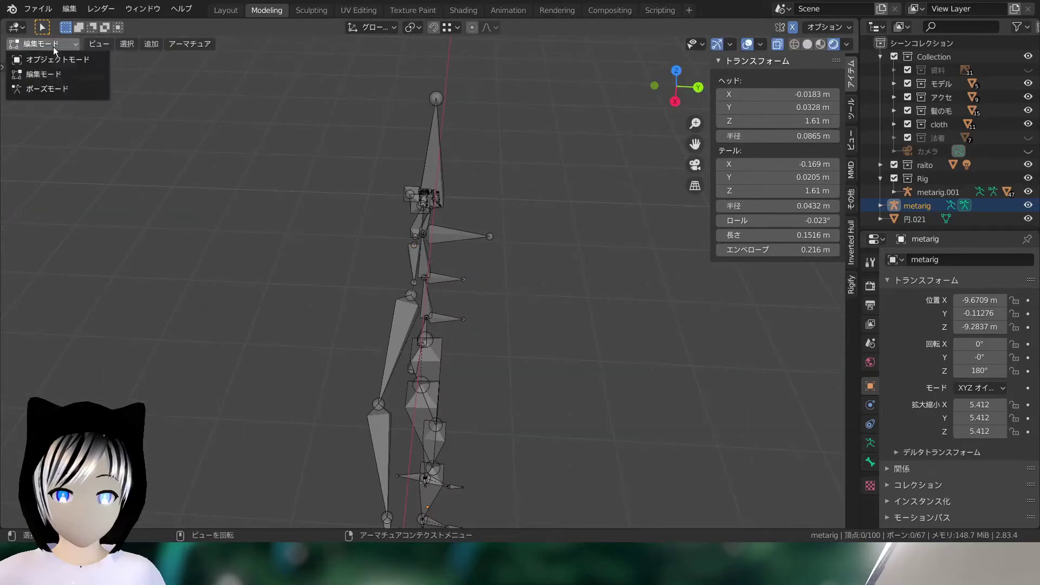
left_click(427, 230)
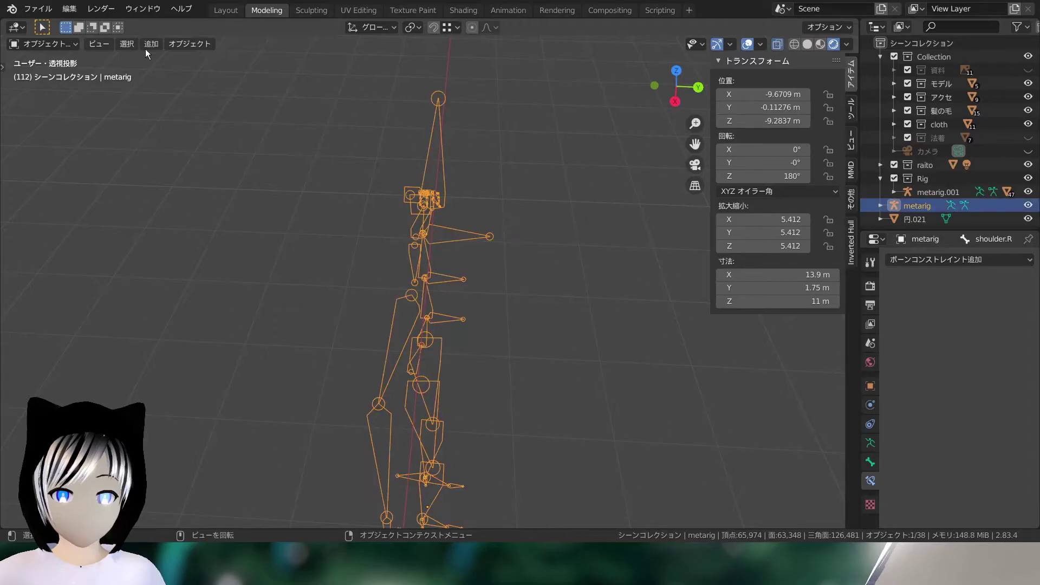
left_click(43, 48)
left_click(46, 88)
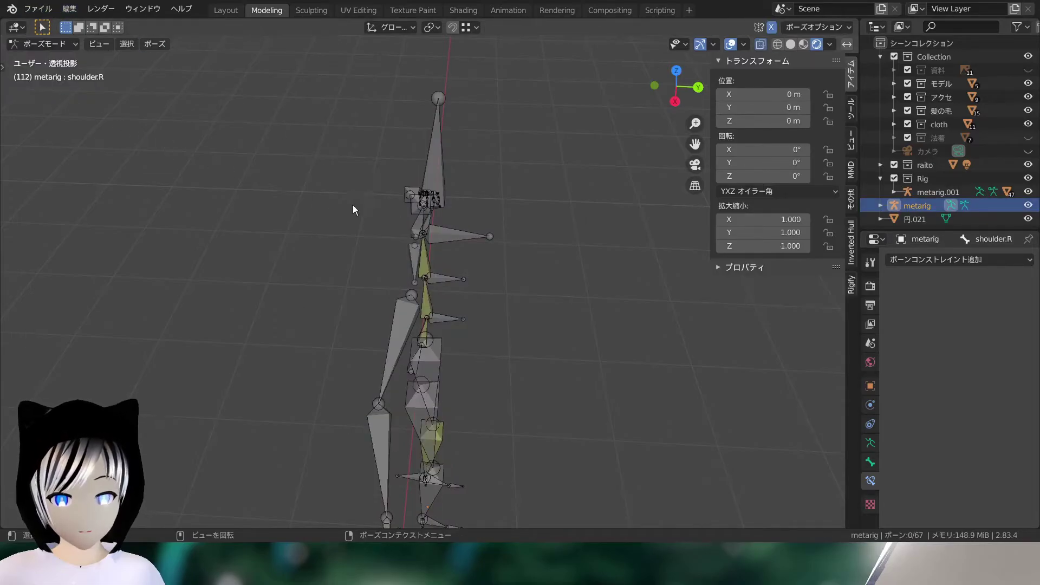
mouse_move(452, 235)
middle_mouse_down()
mouse_move(370, 206)
mouse_move(449, 197)
mouse_move(468, 222)
middle_mouse_up()
- Add a Copy Rotation constraint to the 補助胴体IK bone
left_click(447, 263)
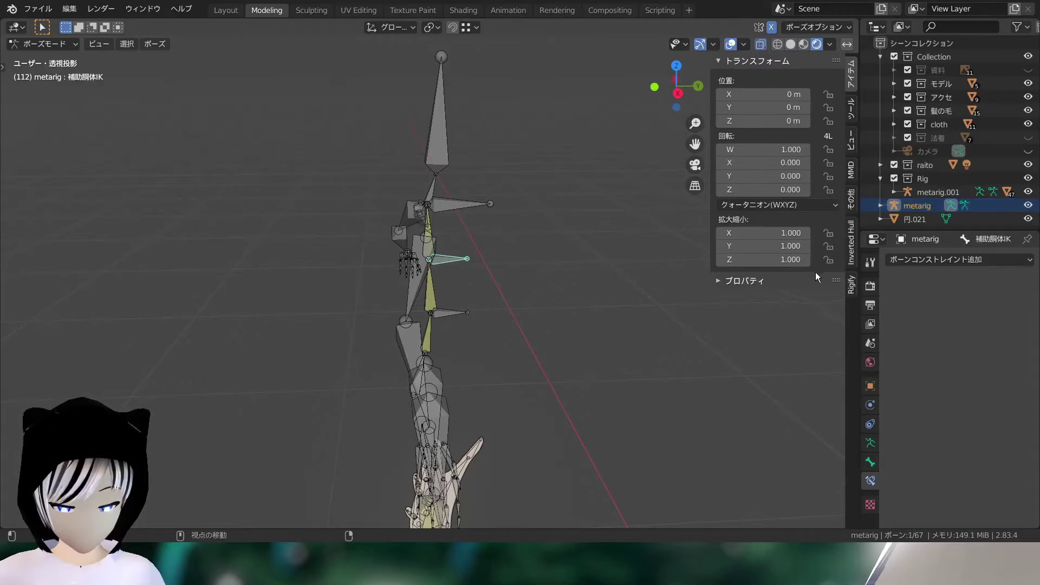
left_click(931, 259)
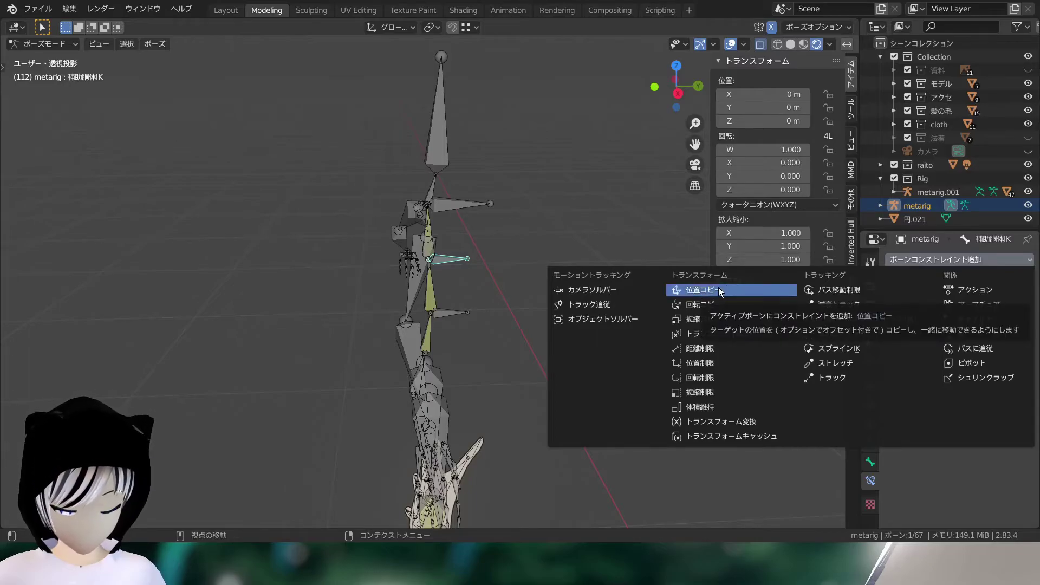
left_click(695, 308)
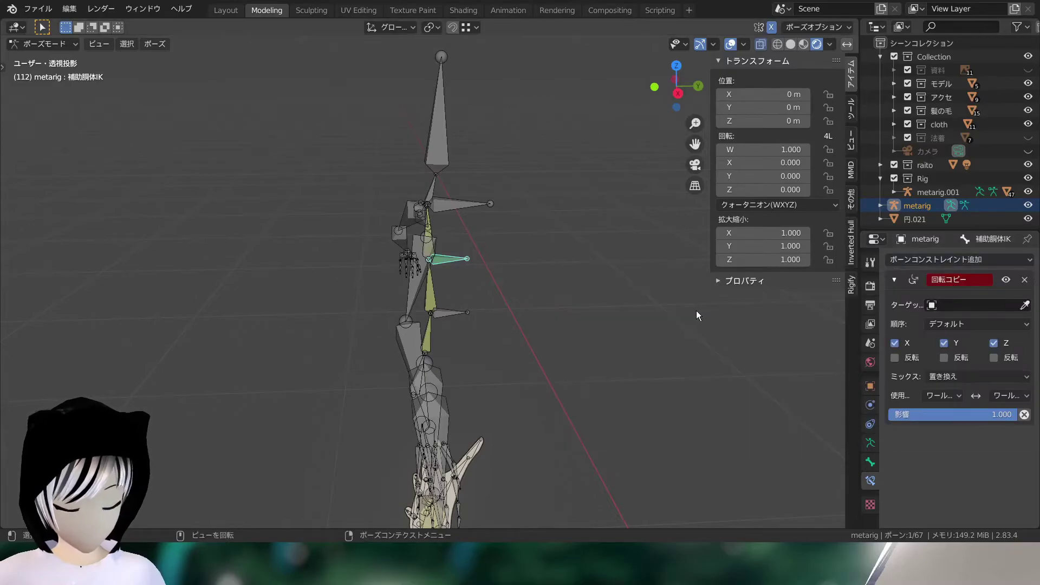
mouse_move(580, 291)
middle_mouse_down()
mouse_move(433, 255)
mouse_move(663, 295)
middle_mouse_up()
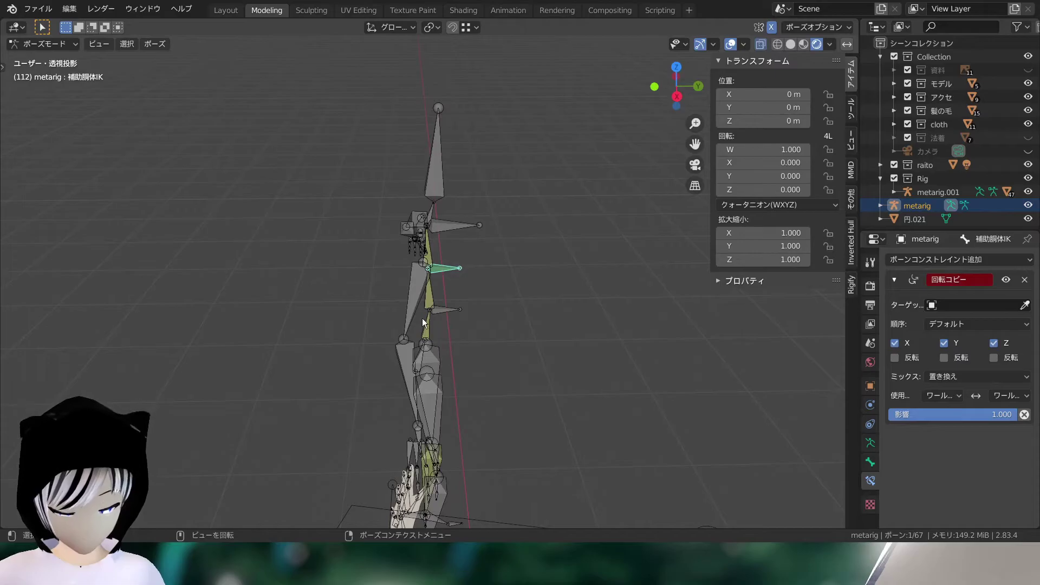
- Add a Copy Location constraint to the 補助胴体IK2 bone
left_click(450, 308)
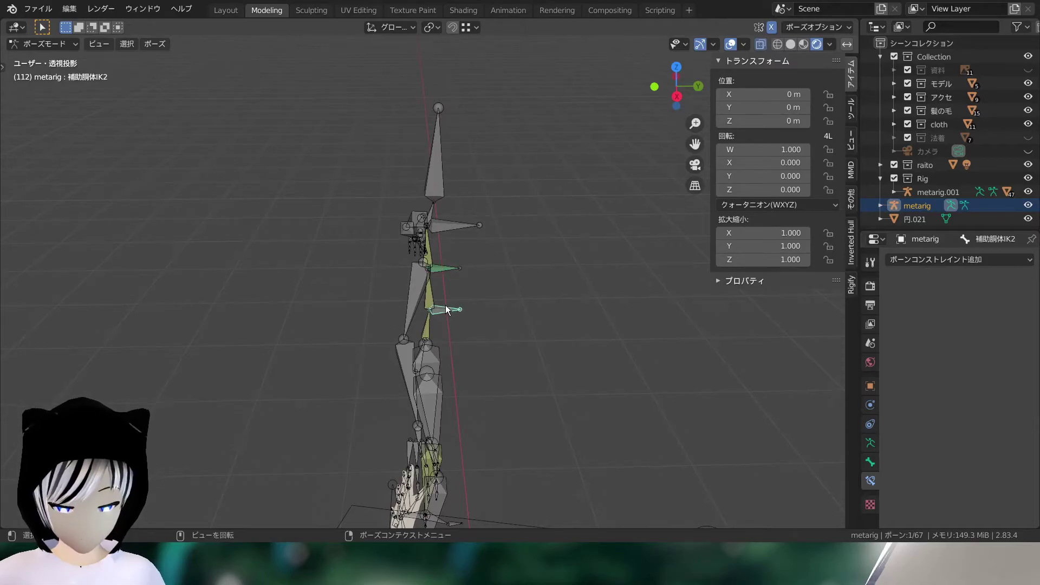
left_click(915, 264)
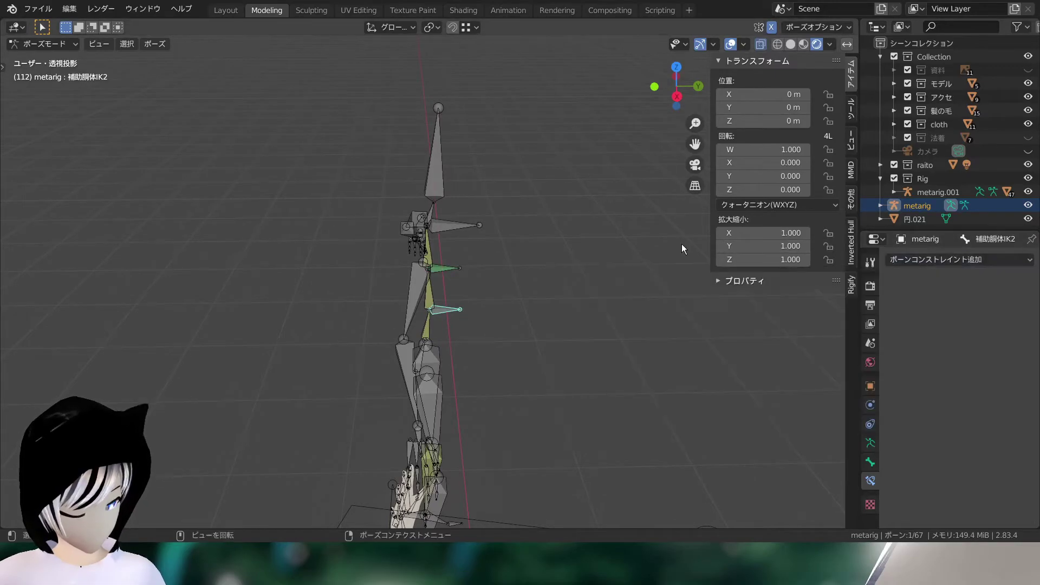
left_click(944, 262)
left_click(742, 295)
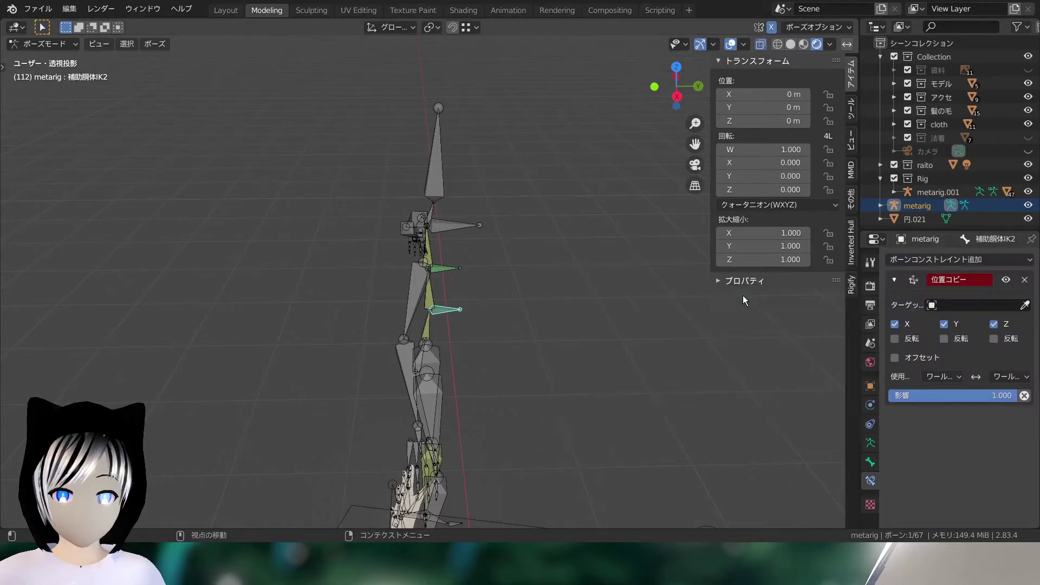
scroll(589, 271, "up", 2)
- Point 補助胴体IK's Copy Rotation at metarig, bone 胴体IK, after clearing a wrong first target
left_click(460, 253)
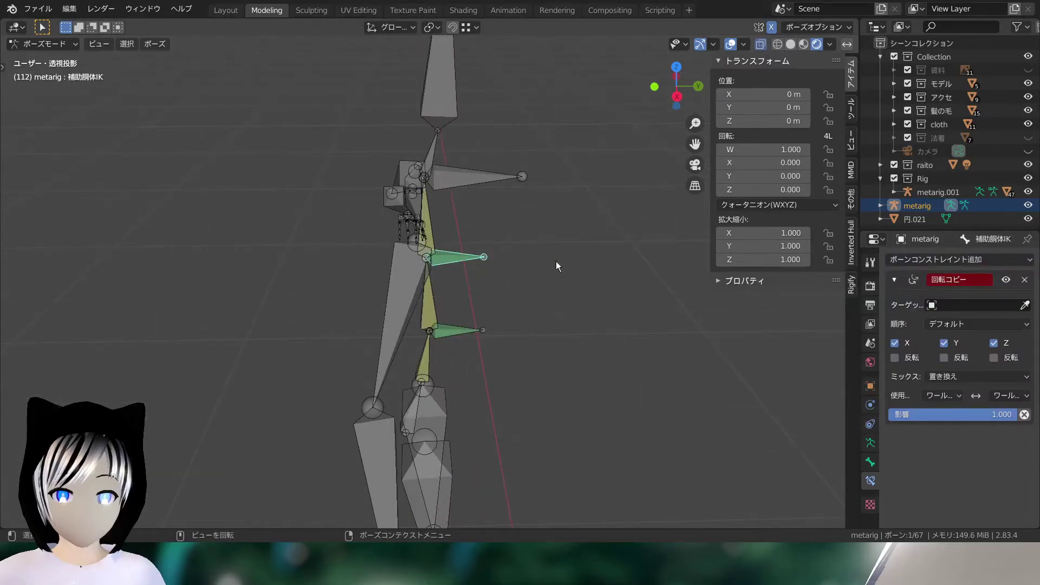
middle_click_drag(528, 244, 471, 222)
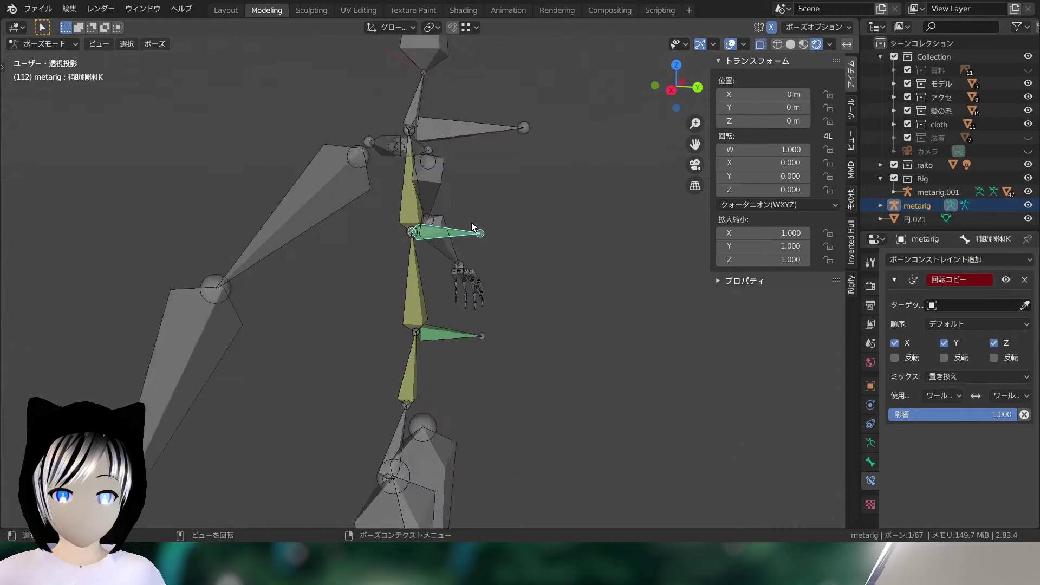
scroll(356, 236, "up", 3)
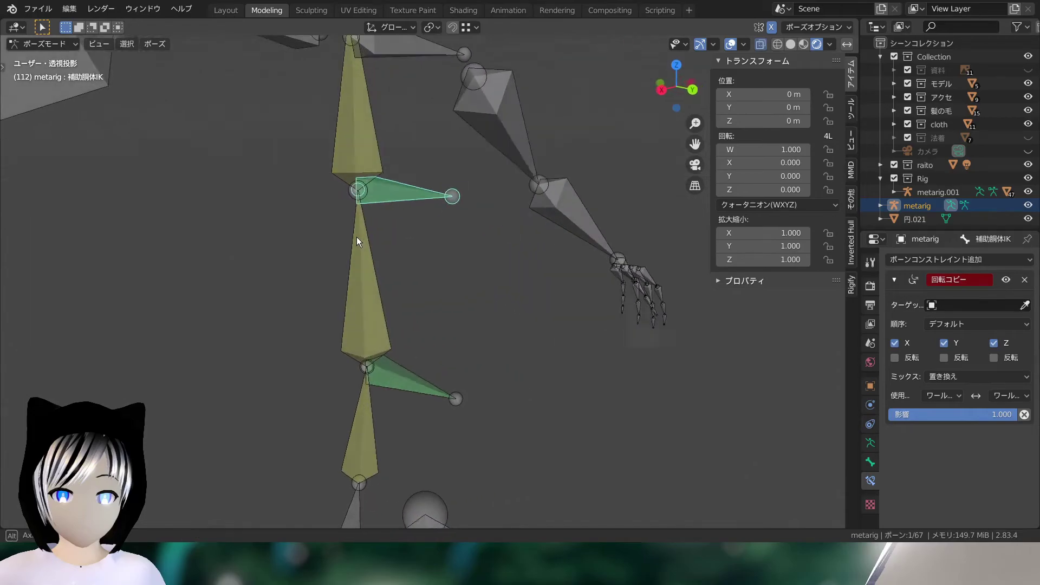
left_click(977, 305)
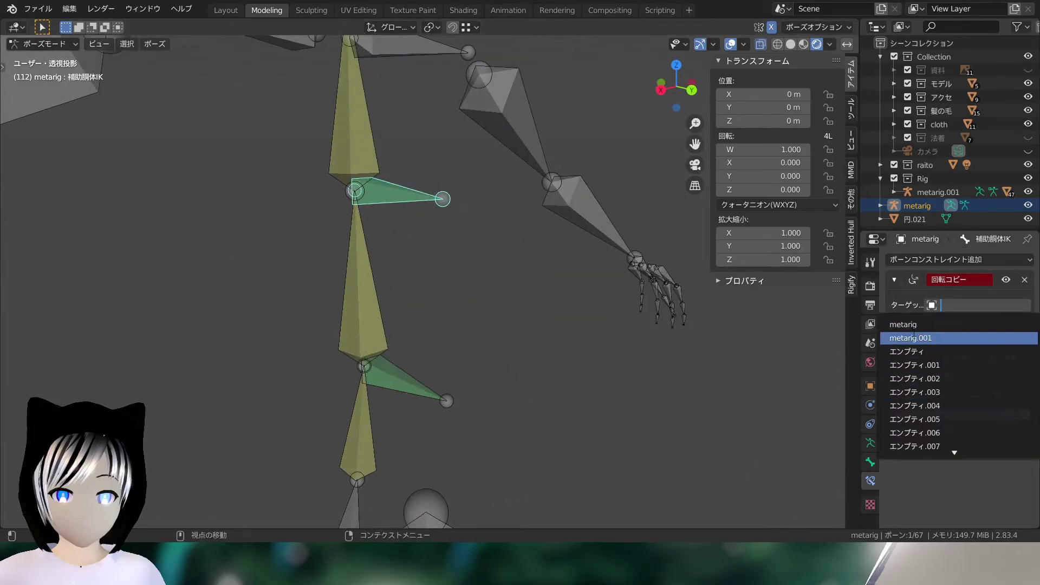
left_click(911, 337)
left_click(1025, 306)
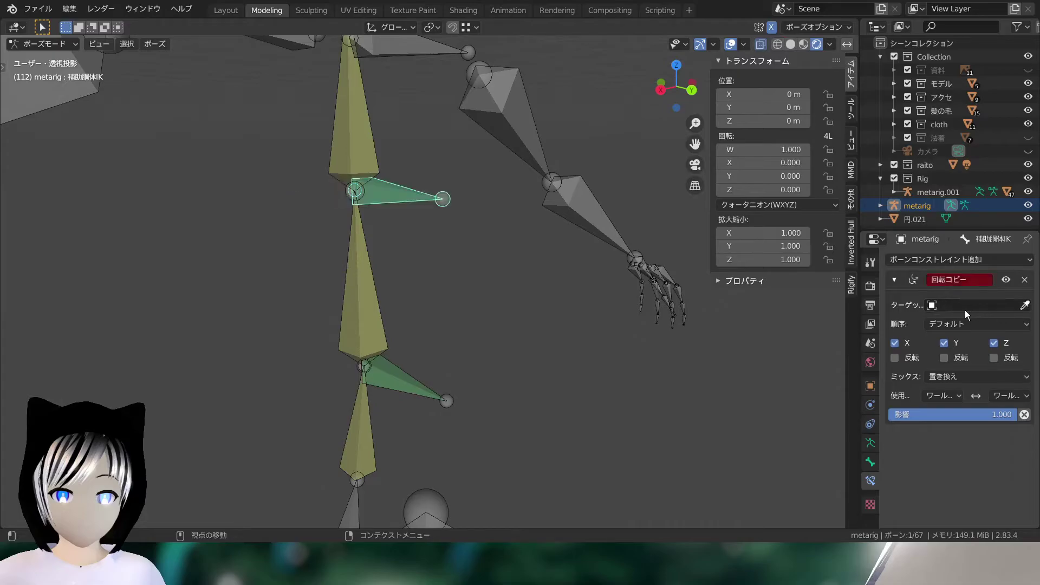
left_click(964, 305)
left_click(923, 327)
left_click(974, 327)
scroll(948, 465, "down", 3)
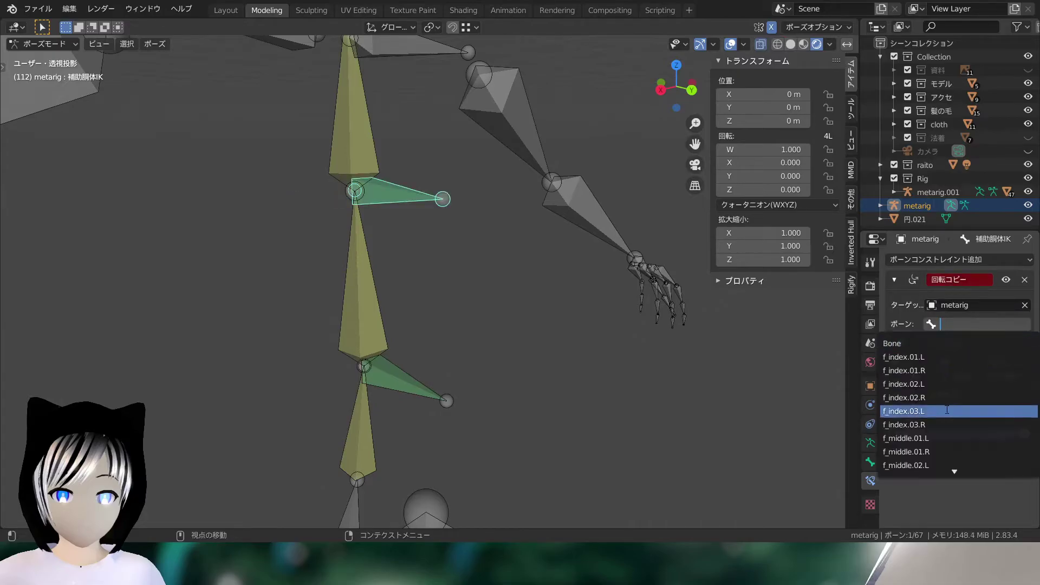
scroll(948, 465, "down", 4)
scroll(948, 460, "down", 4)
scroll(931, 422, "down", 4)
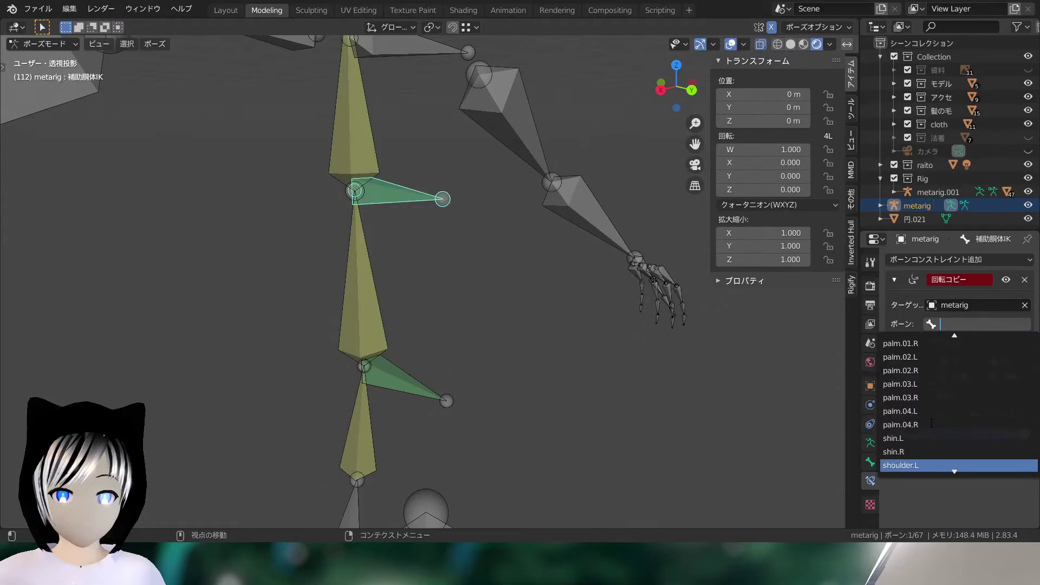
scroll(931, 424, "down", 13)
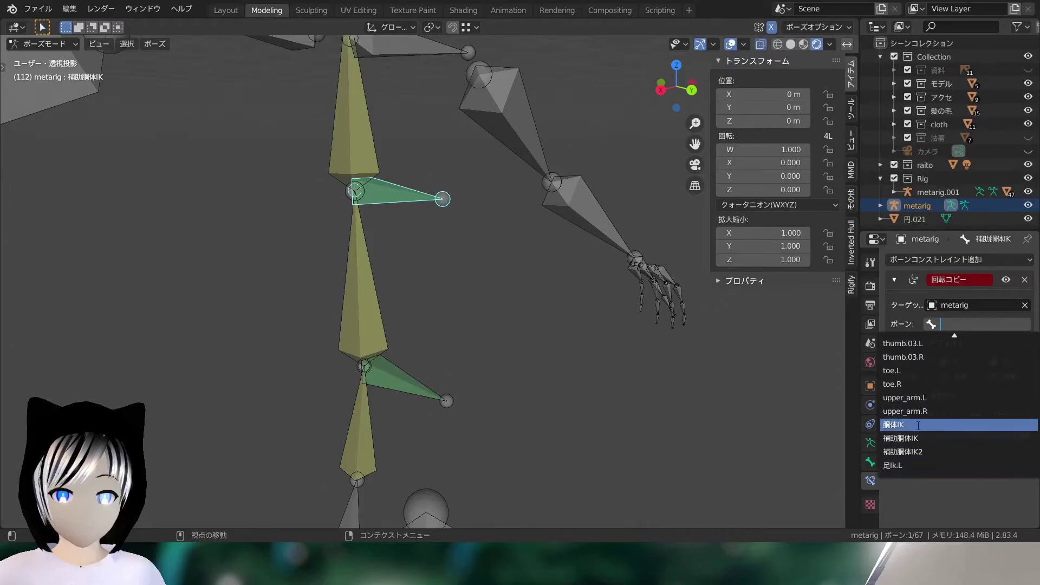
left_click(918, 425)
- Point 補助胴体IK2's Copy Location at metarig's 補助胴体IK bone
left_click(410, 377)
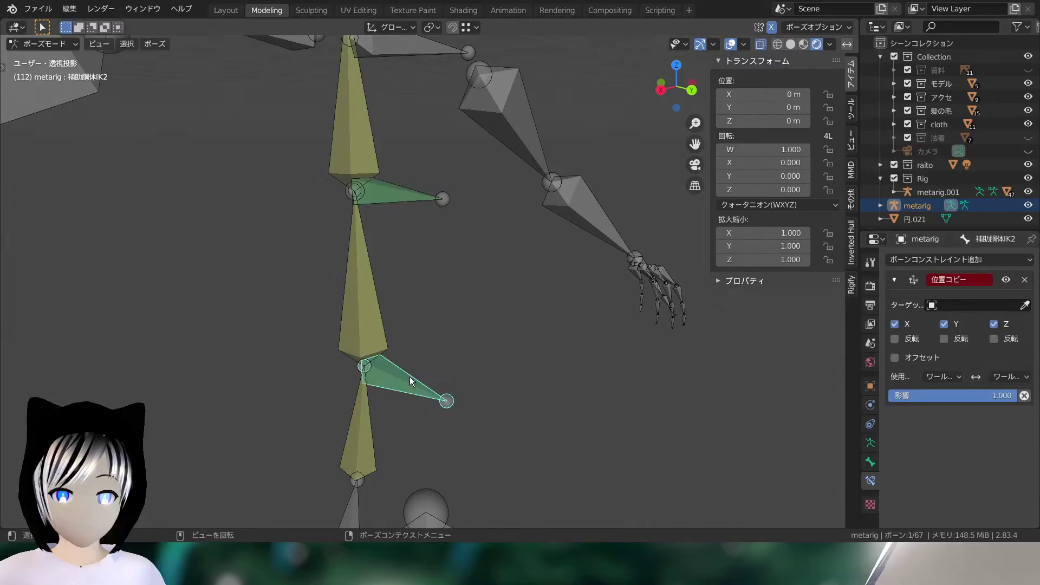
left_click(960, 306)
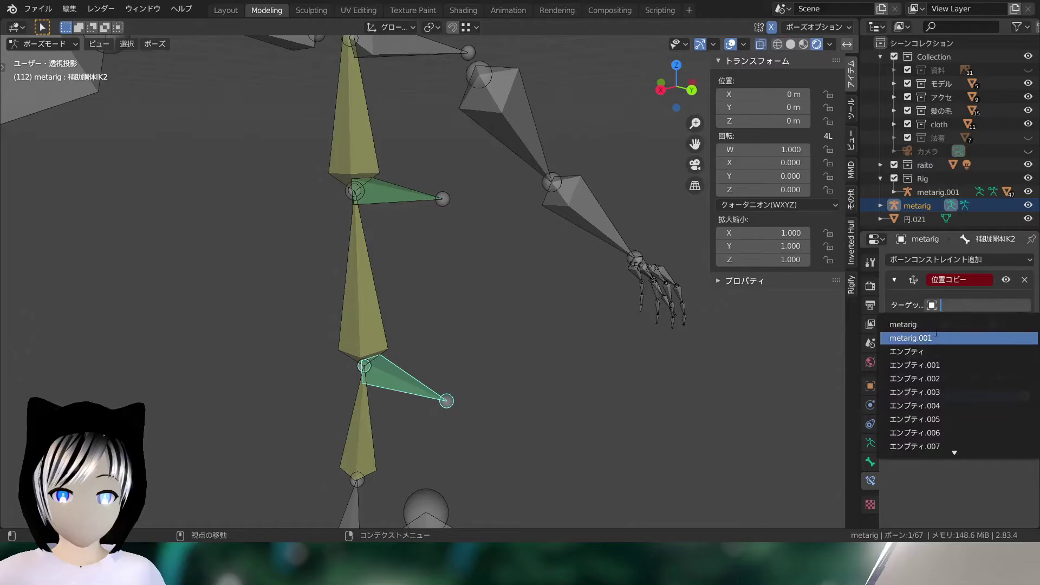
left_click(962, 323)
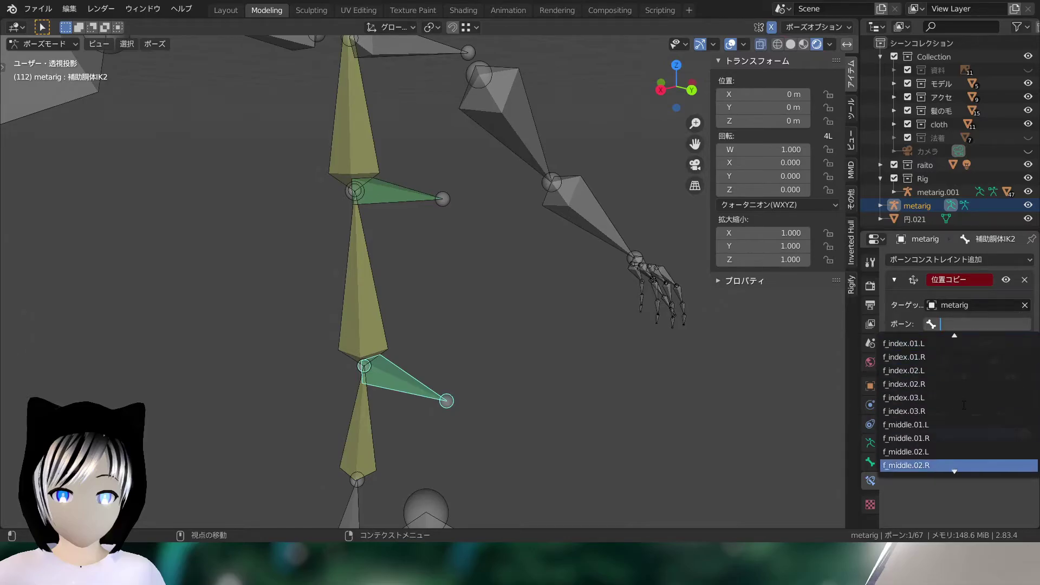
scroll(953, 425, "down", 5)
scroll(953, 425, "down", 5)
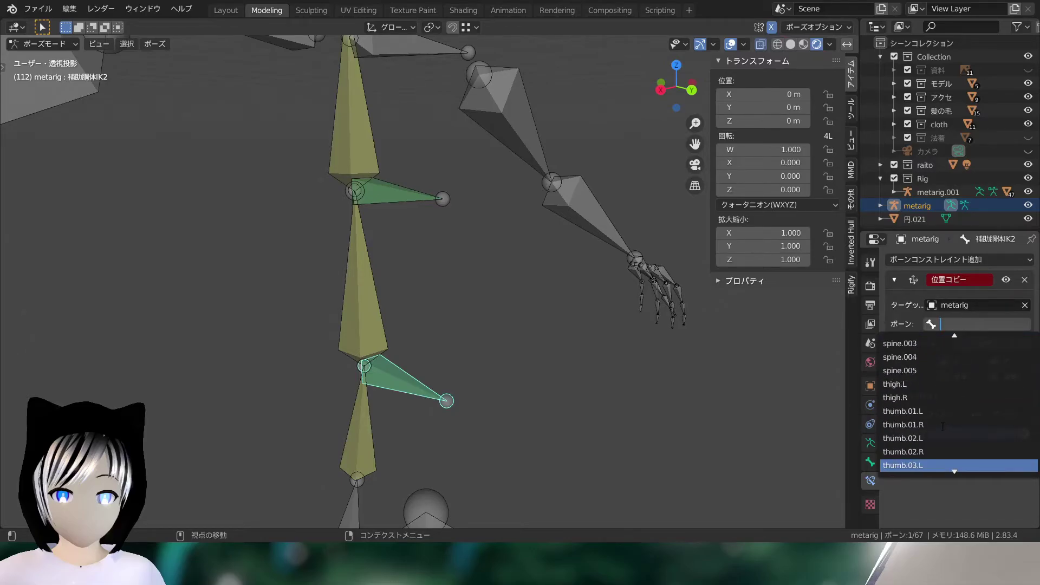
scroll(942, 427, "down", 9)
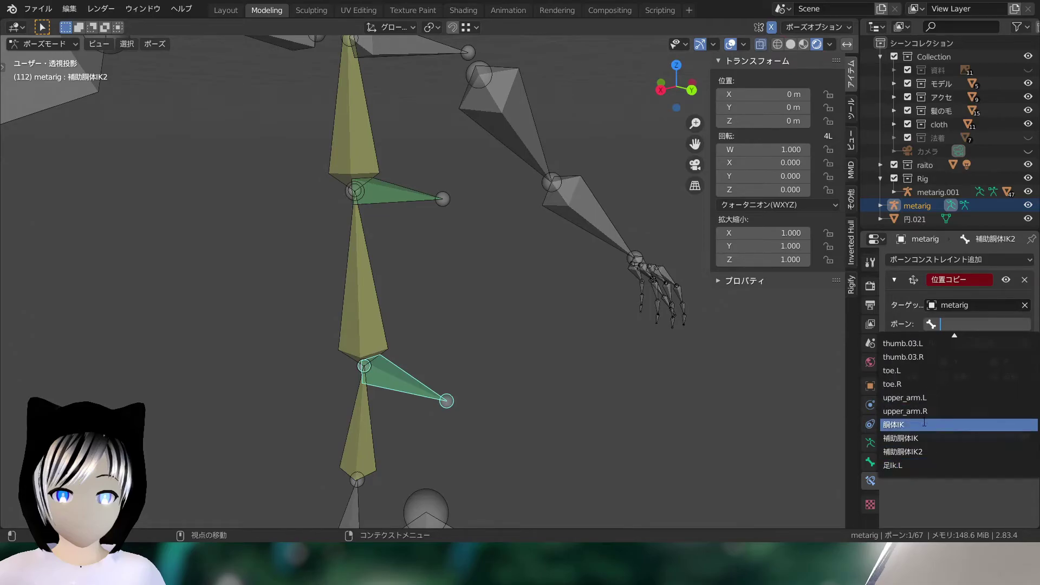
left_click(929, 439)
scroll(521, 291, "down", 3)
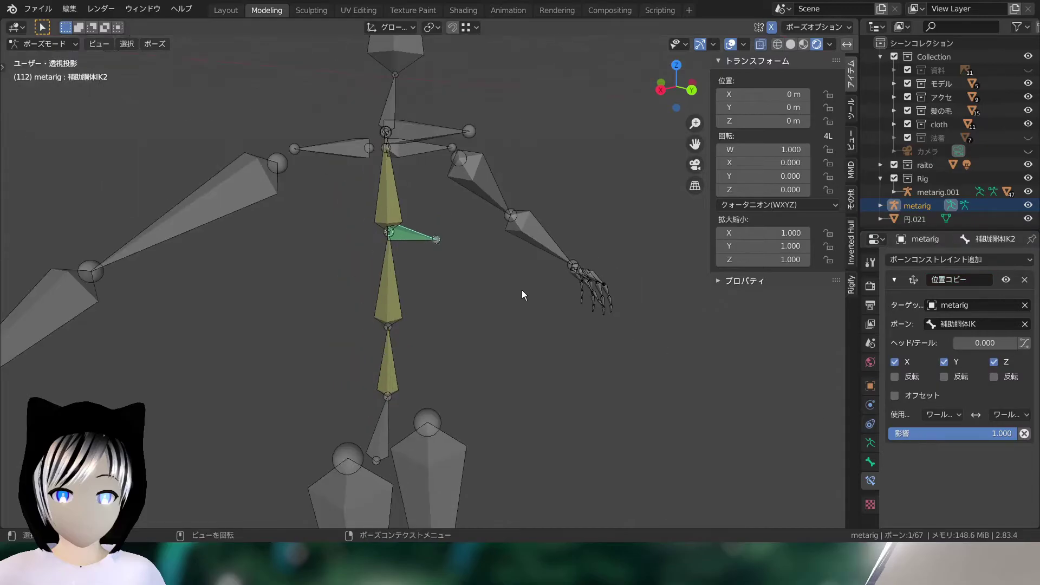
- Set the Copy Location influence to 0.5
mouse_move(474, 285)
middle_mouse_down()
mouse_move(524, 295)
mouse_move(450, 266)
middle_mouse_up()
scroll(447, 265, "up", 3)
scroll(446, 264, "up", 1)
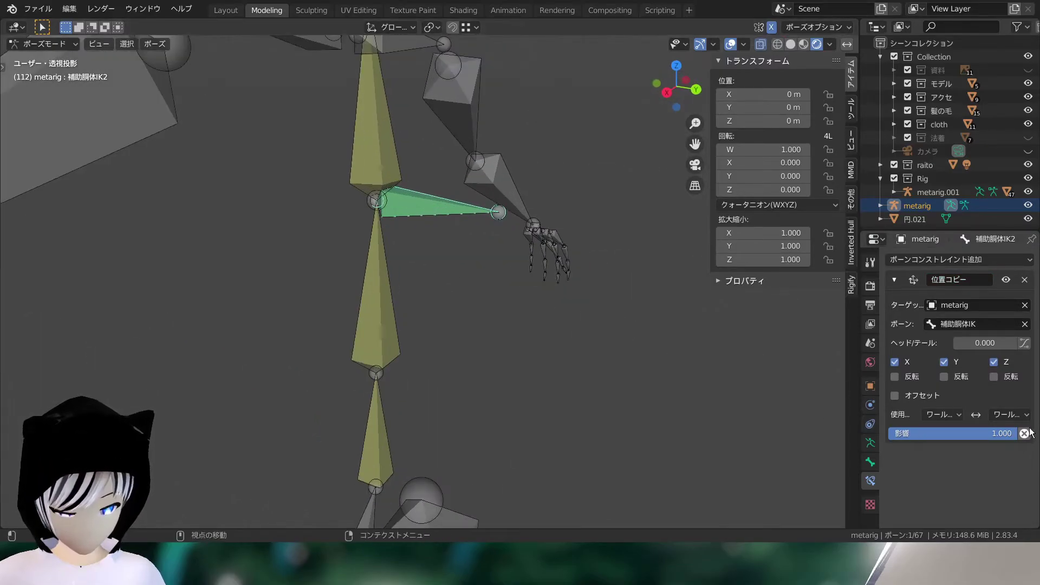
double_click(989, 432)
type("0.5")
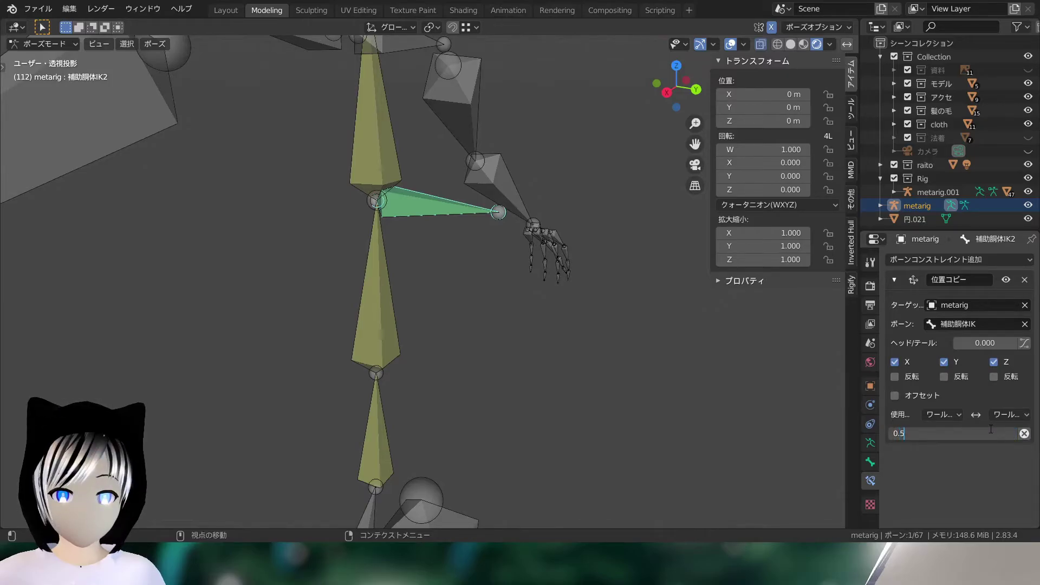
key("Return")
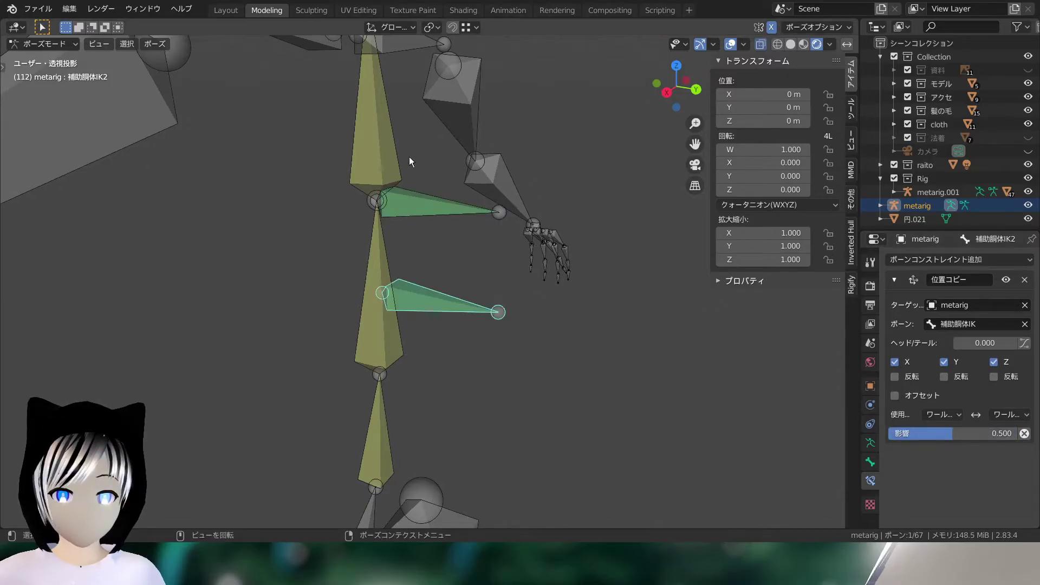
- Delete 補助胴体IK's Copy Rotation constraint and add a Copy Location constraint instead
left_click(412, 196)
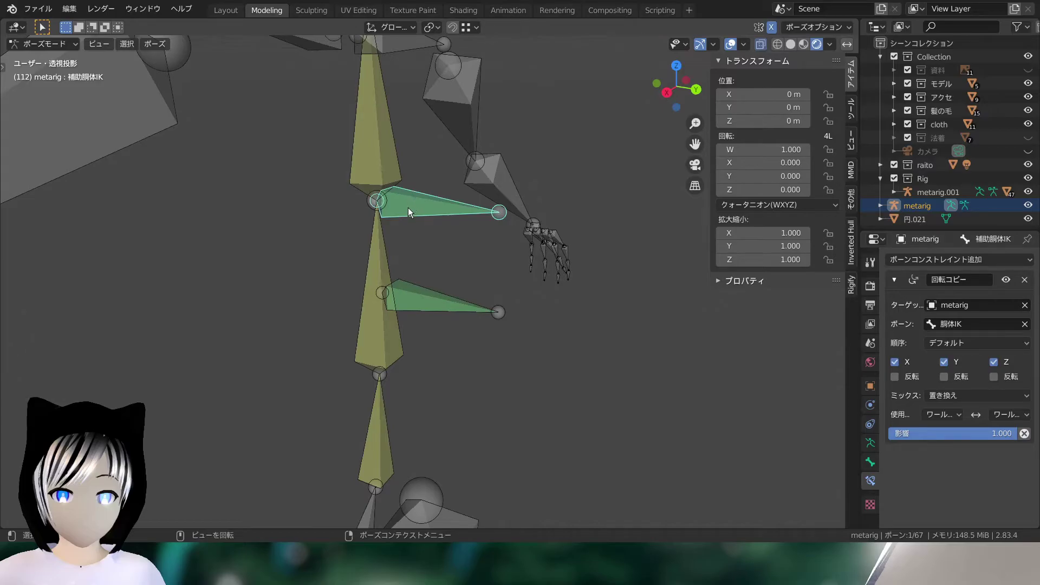
left_click(378, 244)
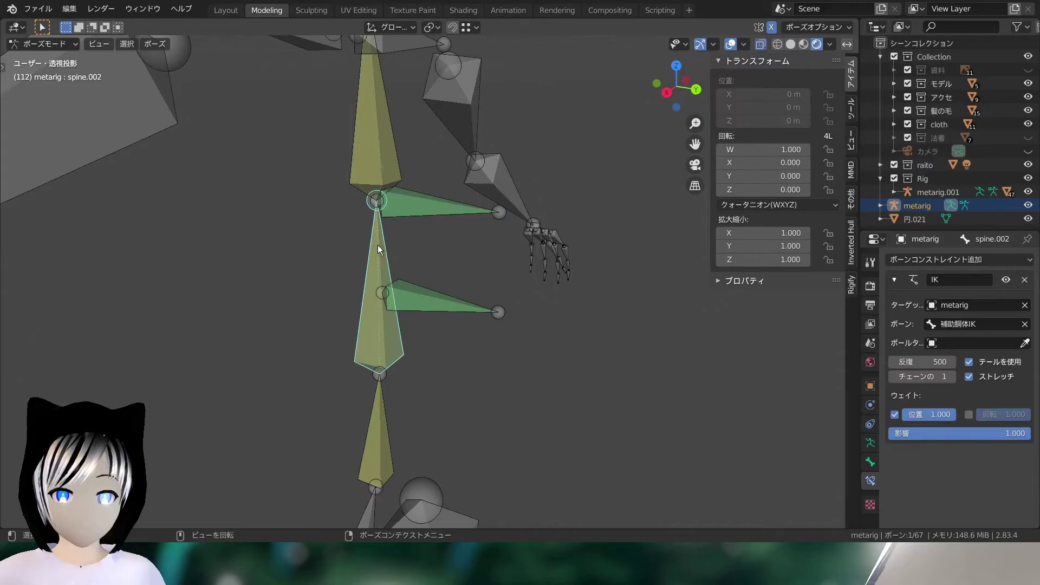
left_click(399, 212)
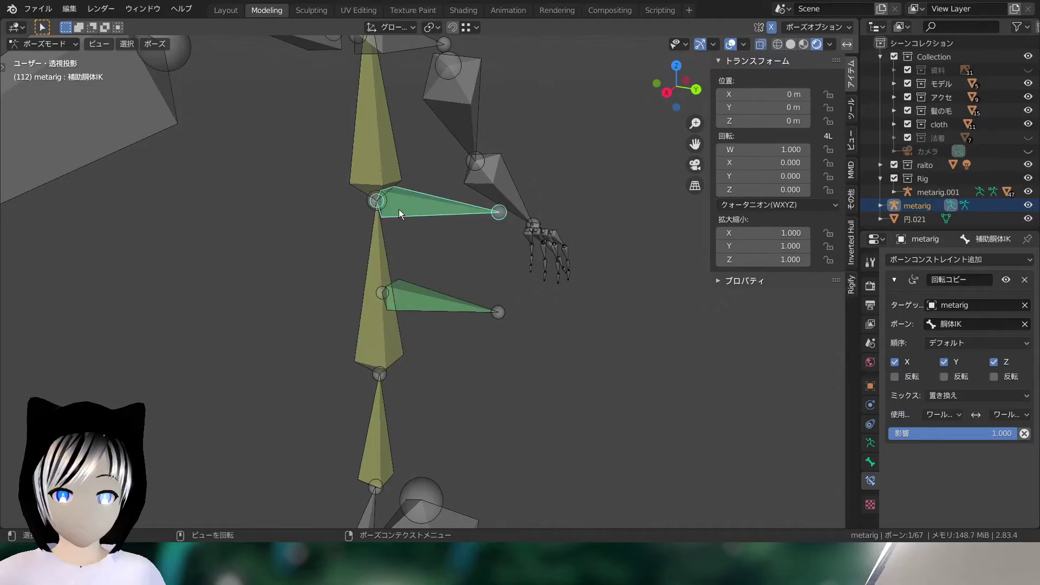
left_click(1023, 281)
left_click(953, 258)
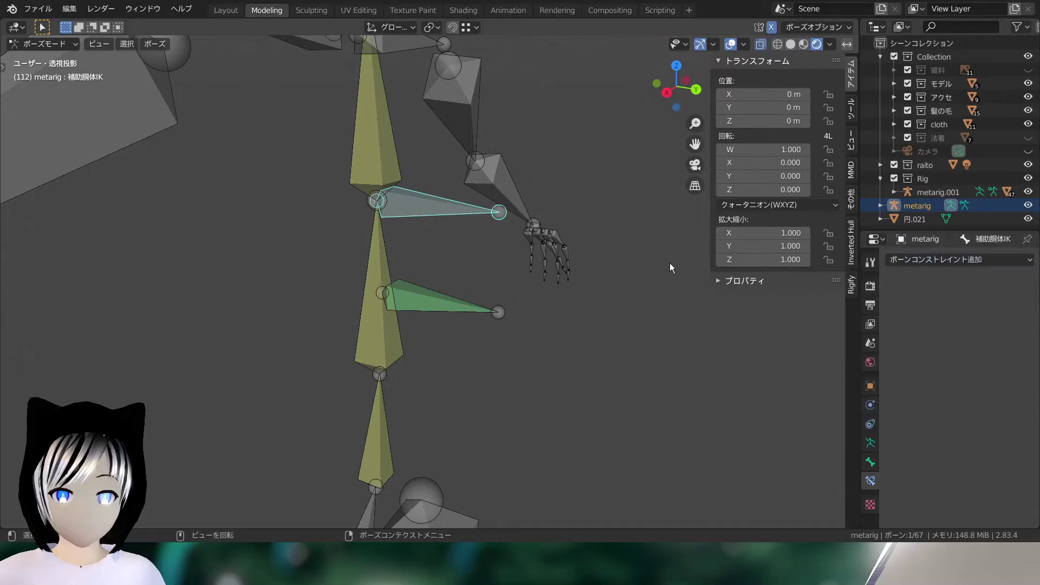
left_click(957, 260)
left_click(699, 289)
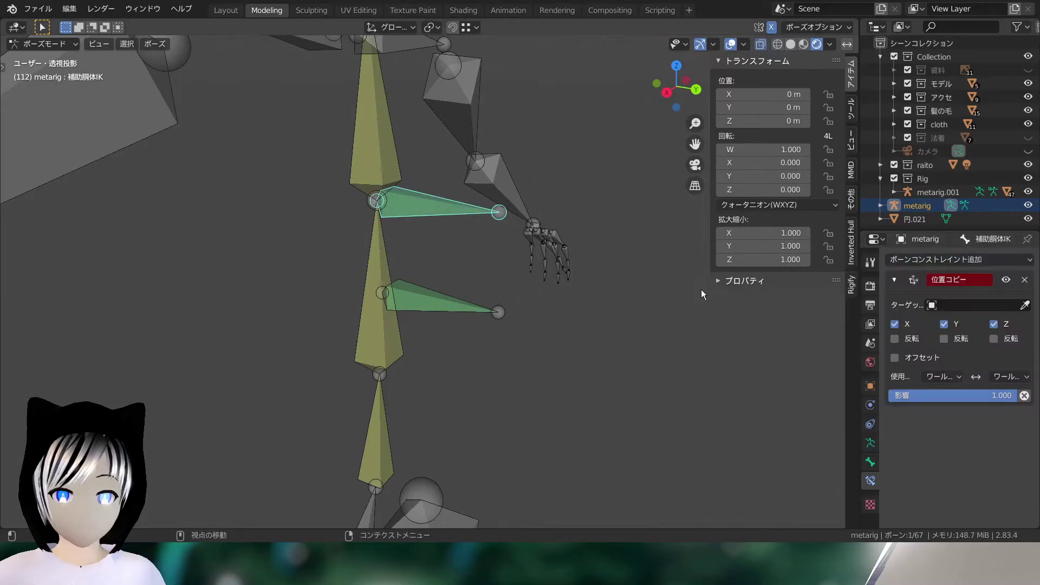
- Target metarig's 胴体IK bone with the Copy Location at 0.5 influence
left_click(957, 306)
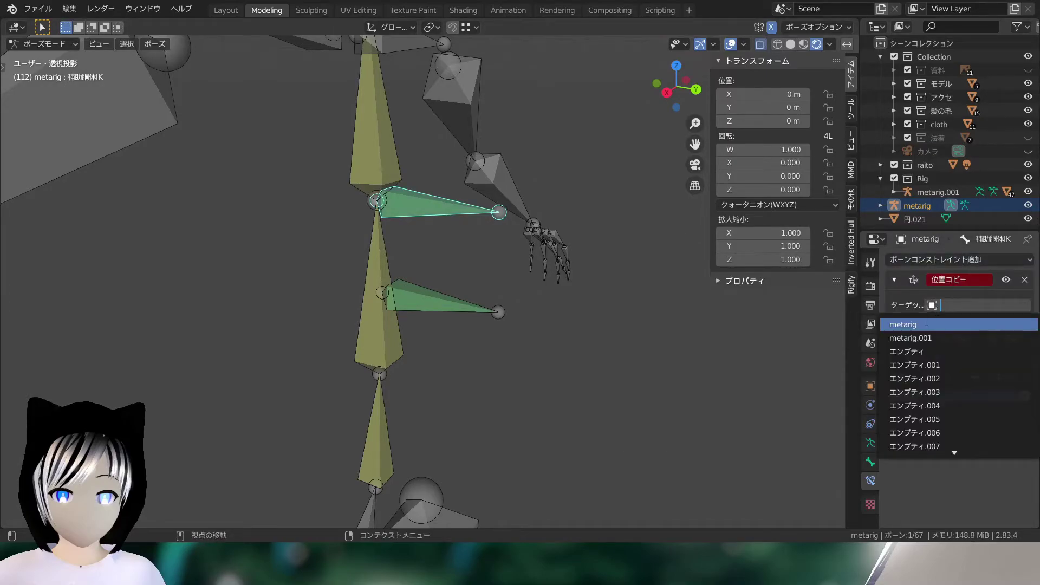
left_click(926, 324)
left_click(976, 323)
scroll(964, 392, "down", 8)
scroll(964, 392, "down", 8)
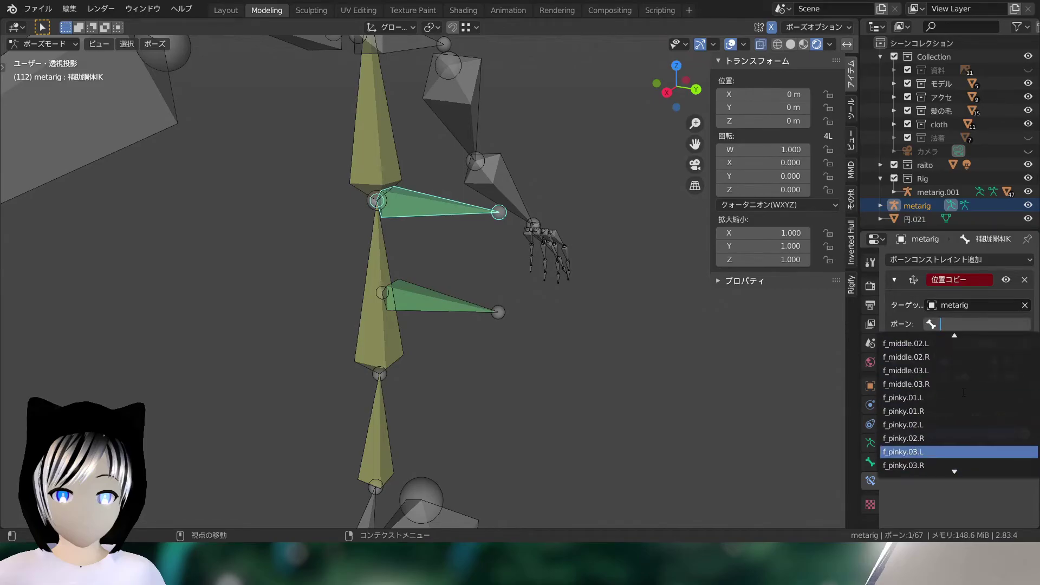
scroll(963, 395, "down", 10)
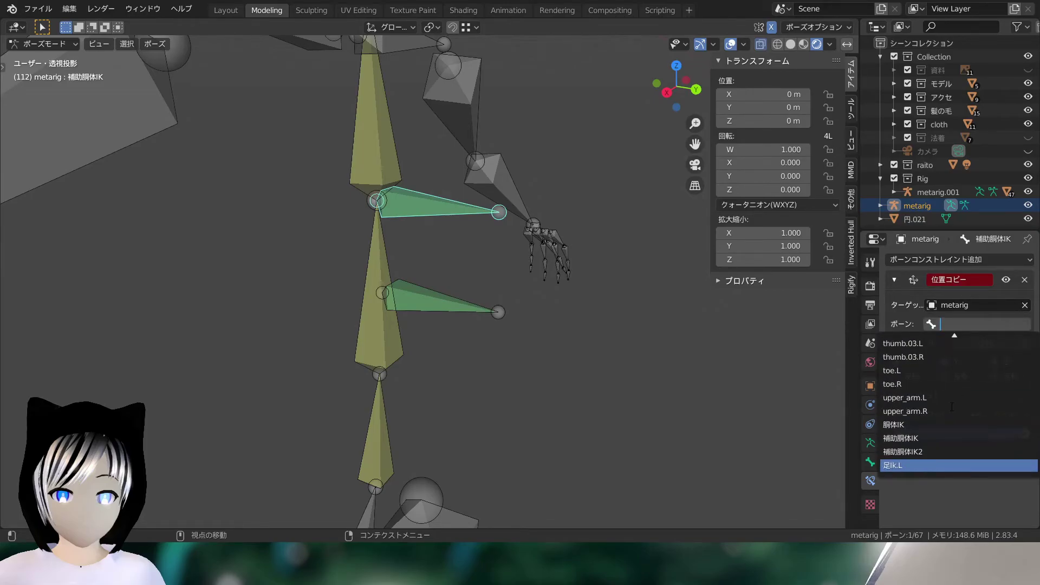
left_click(910, 423)
middle_click_drag(517, 242, 437, 238)
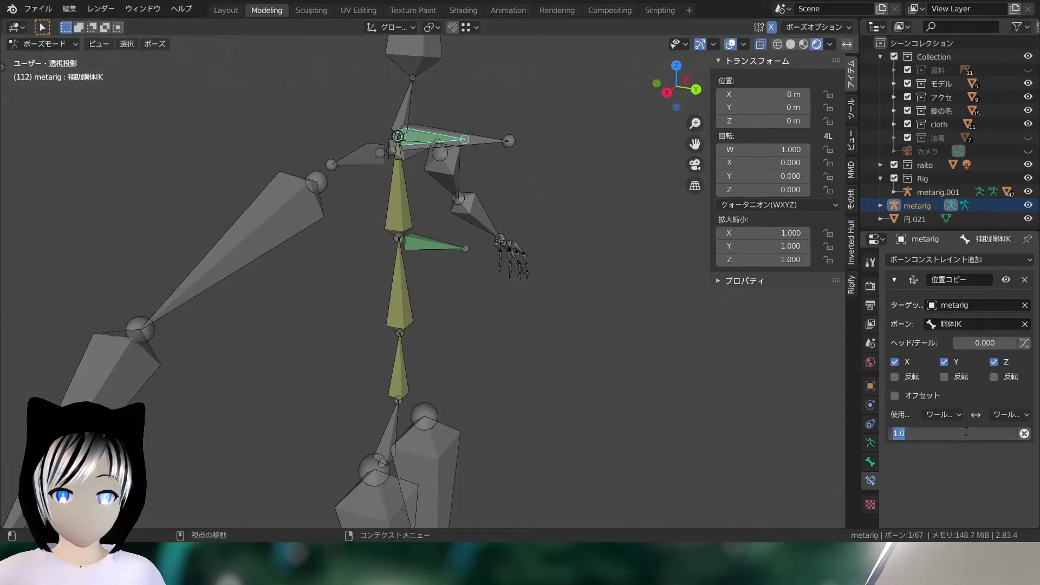
type("0.500")
key("Return")
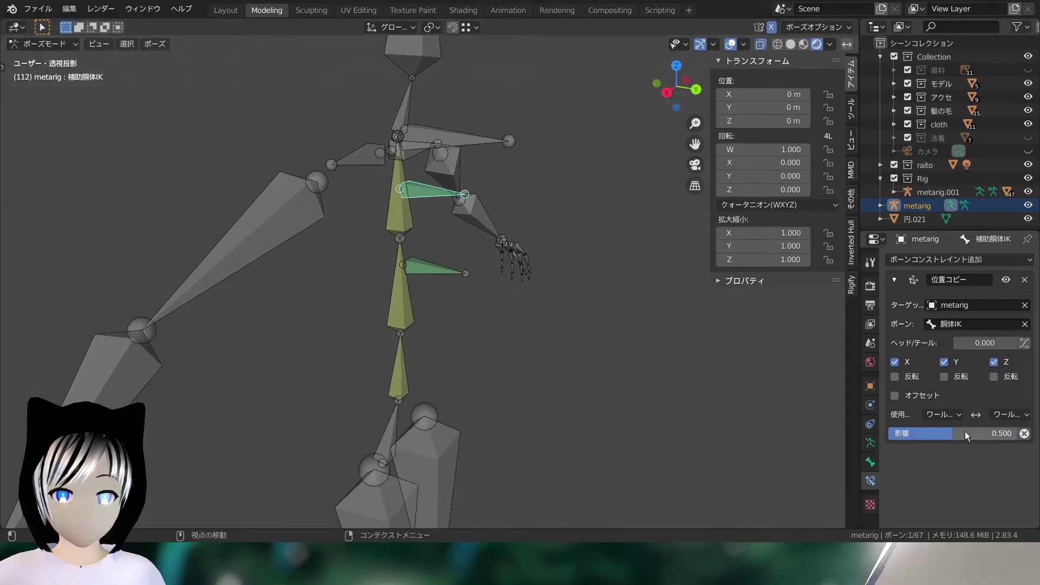
left_click(468, 131)
scroll(505, 165, "down", 5)
middle_click_drag(493, 171, 487, 131)
key("g")
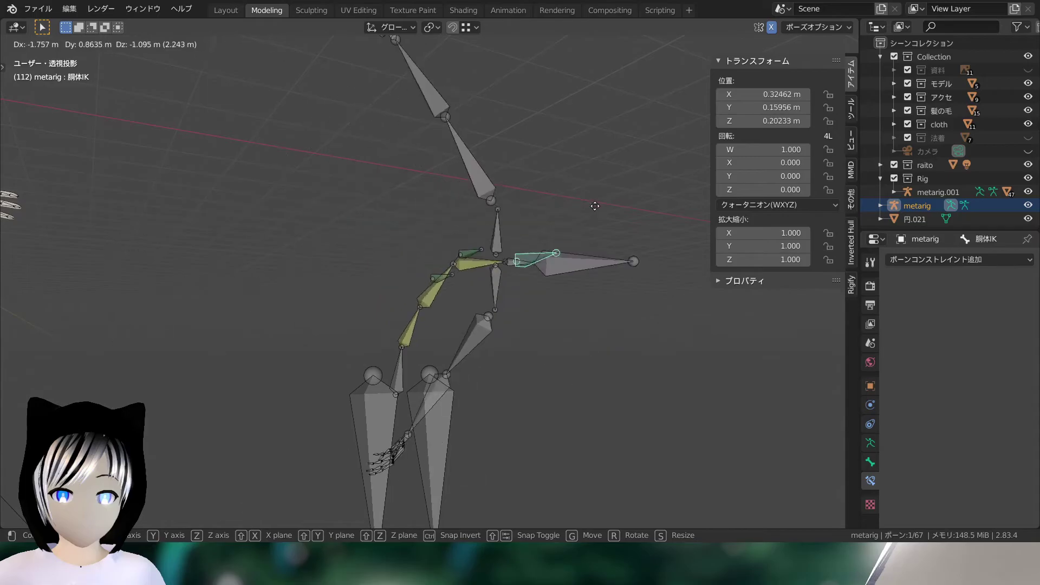
key("Escape")
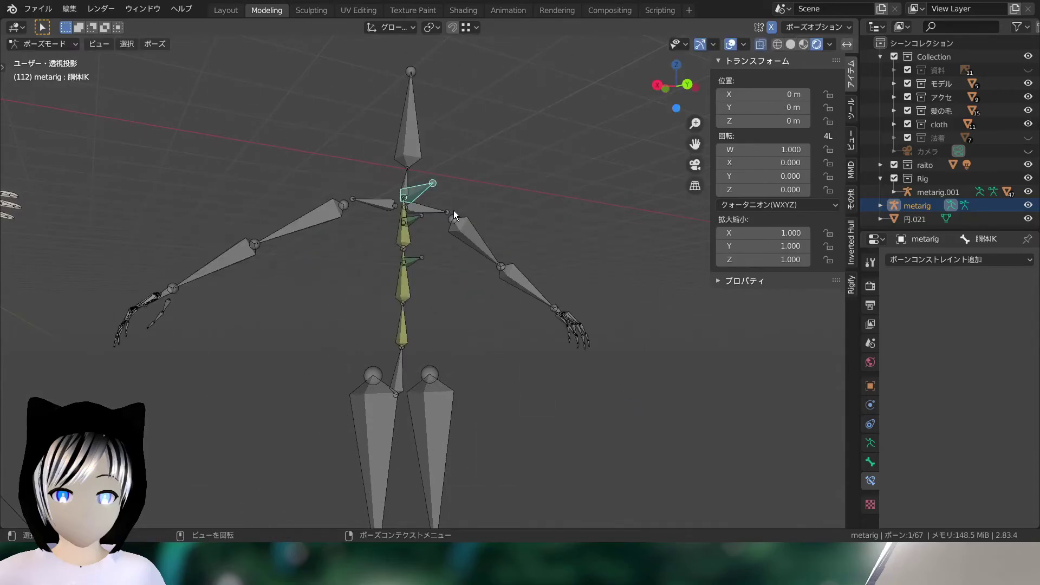
key("KP_3")
key("g")
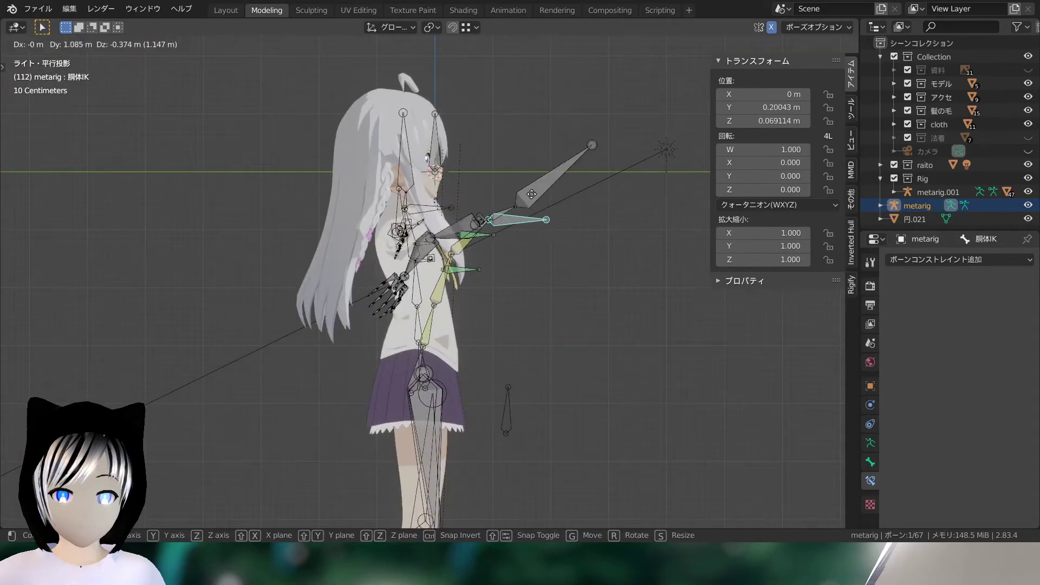
key("Escape")
mouse_move(471, 181)
middle_mouse_down()
mouse_move(411, 190)
mouse_move(507, 134)
middle_mouse_up()
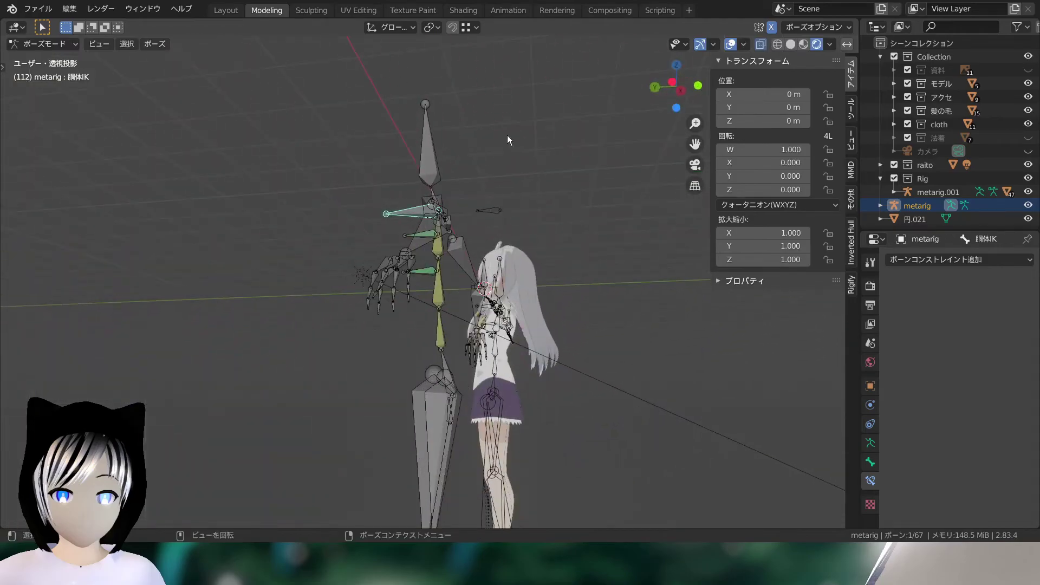
left_click(672, 82)
scroll(487, 162, "up", 3)
key("g")
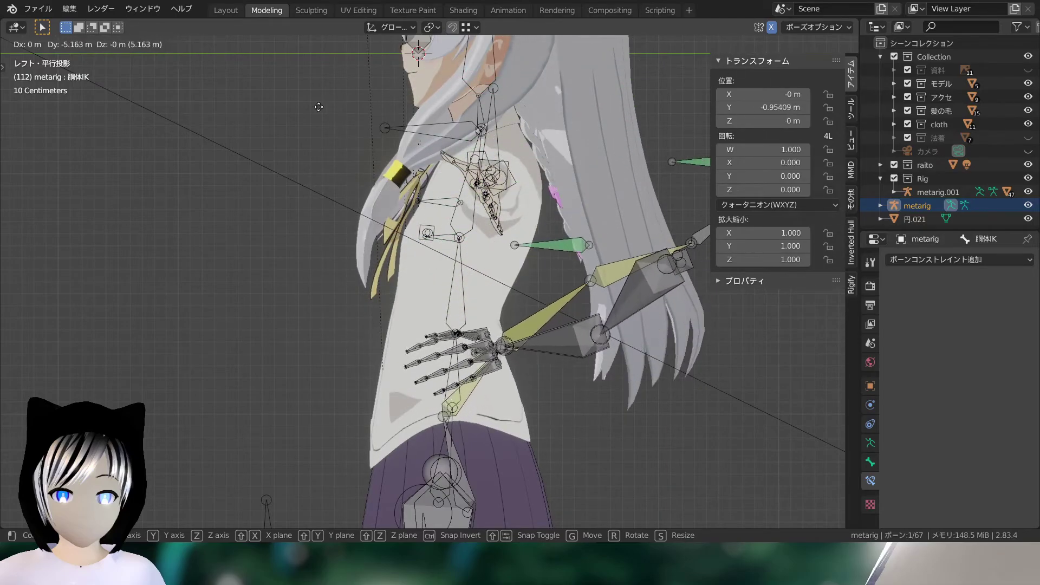
scroll(365, 208, "down", 3)
scroll(365, 208, "down", 3)
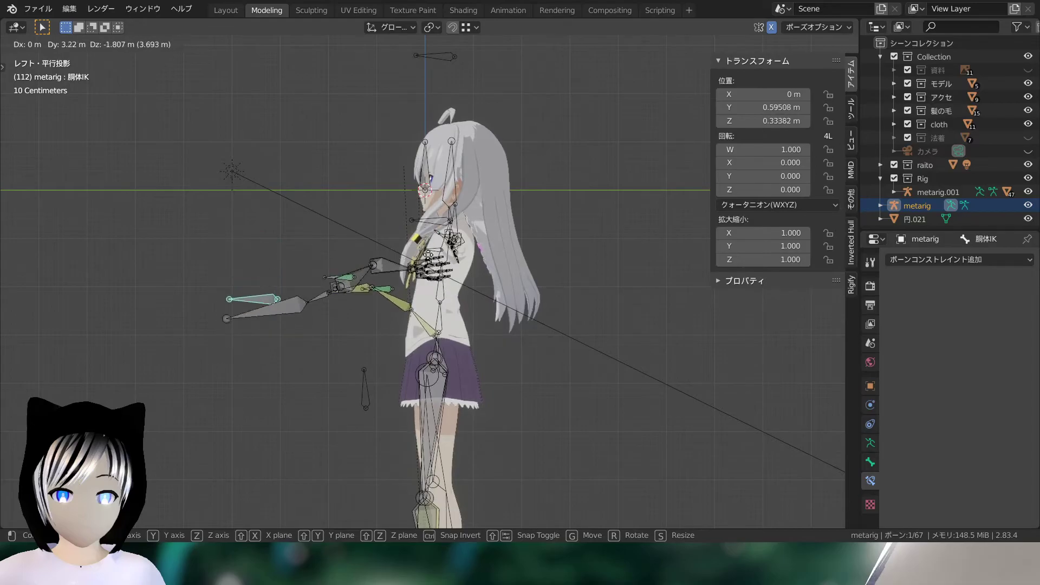
left_click(459, 285)
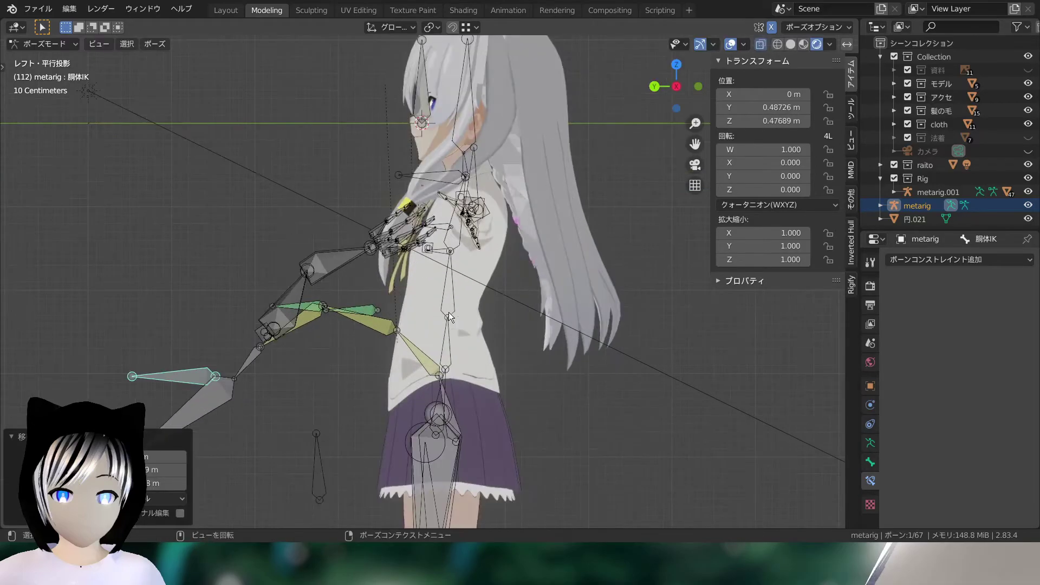
scroll(466, 184, "up", 3)
scroll(405, 178, "up", 3)
left_click(407, 186)
key("g")
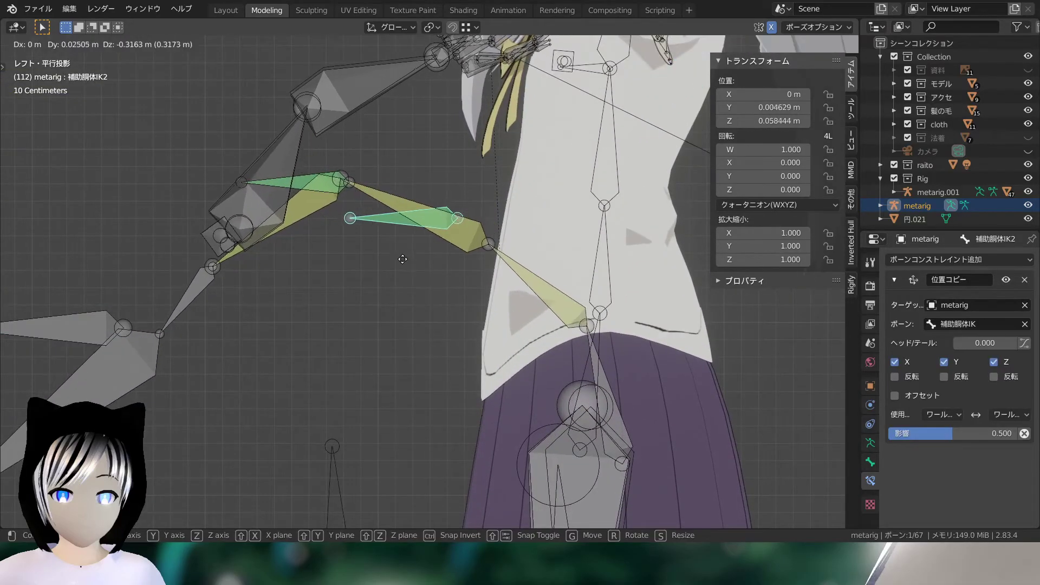
right_click(463, 297)
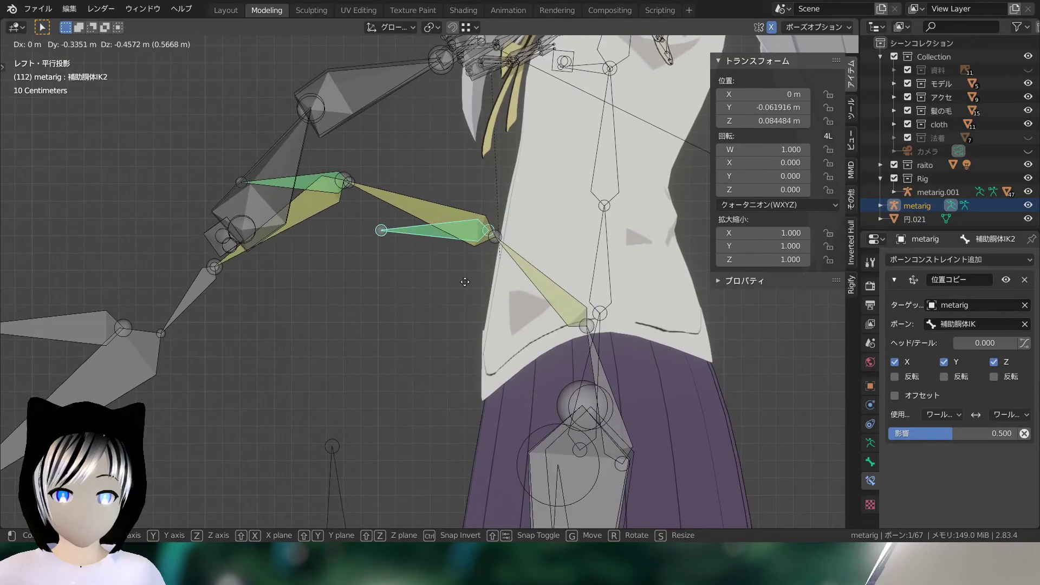
left_click(294, 180)
left_click(309, 177)
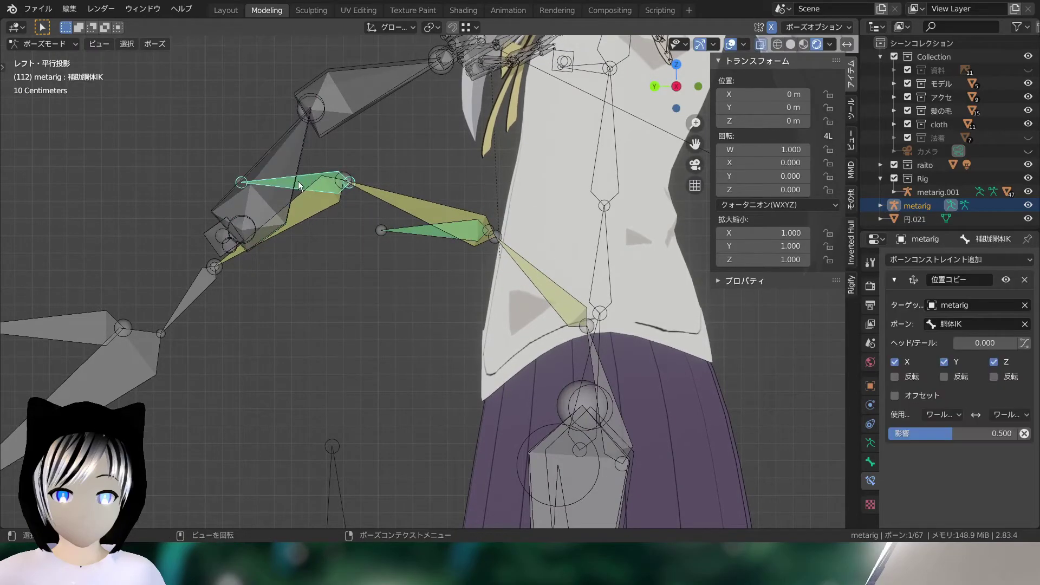
key("g")
left_click(294, 238)
scroll(537, 270, "down", 5)
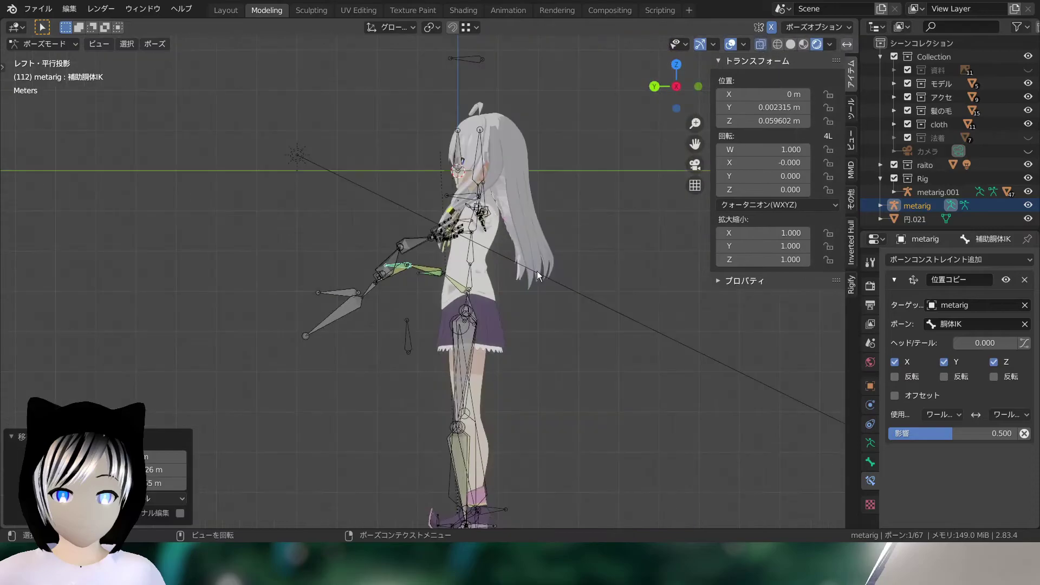
right_click(566, 363)
left_click(567, 360)
middle_click_drag(524, 359, 637, 343)
scroll(637, 343, "up", 6)
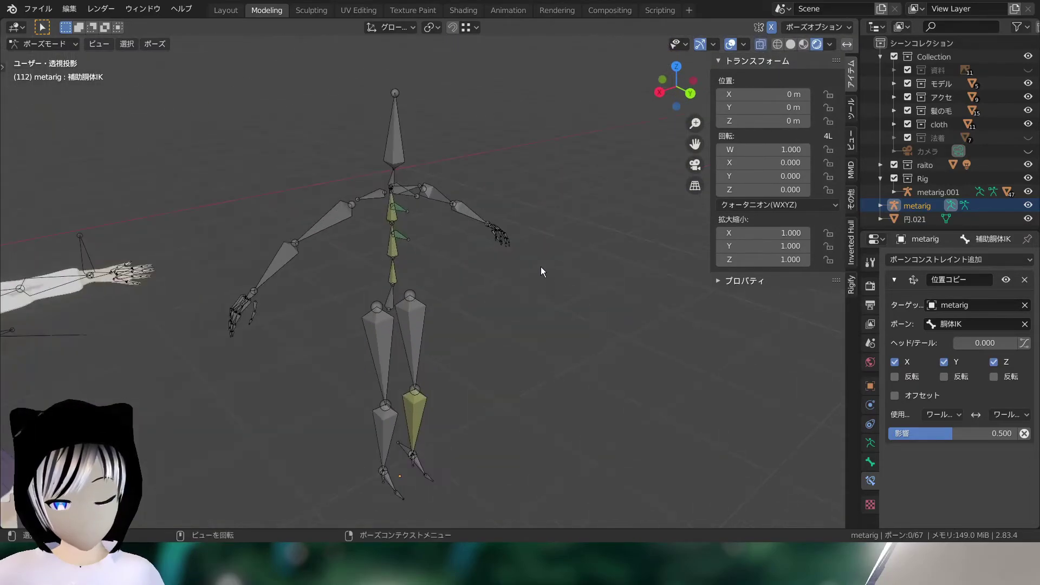
scroll(541, 266, "up", 2)
scroll(495, 200, "up", 2)
scroll(459, 201, "up", 2)
key("alt+a")
middle_click_drag(447, 190, 467, 164)
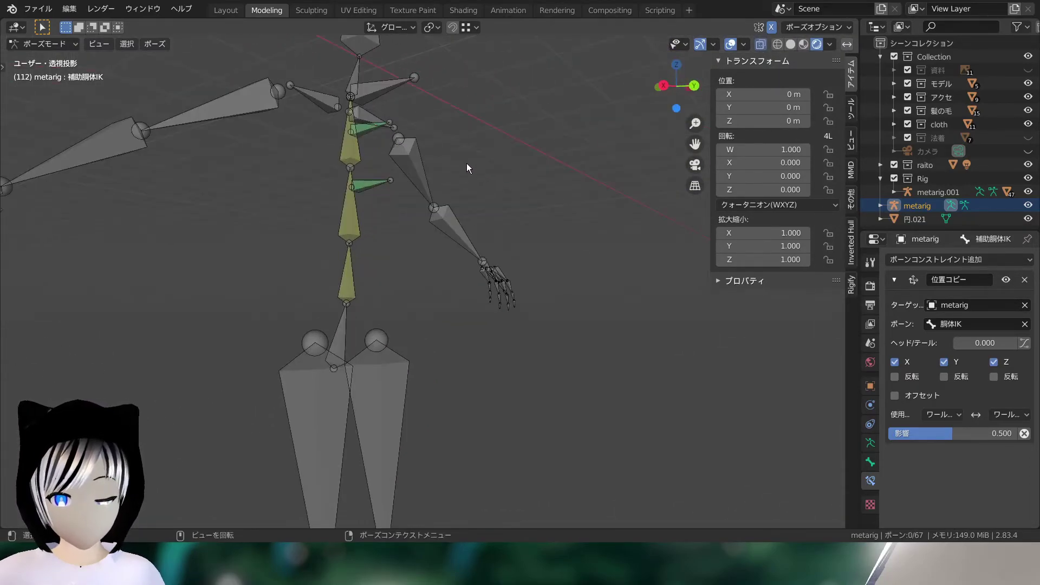
left_click(402, 80)
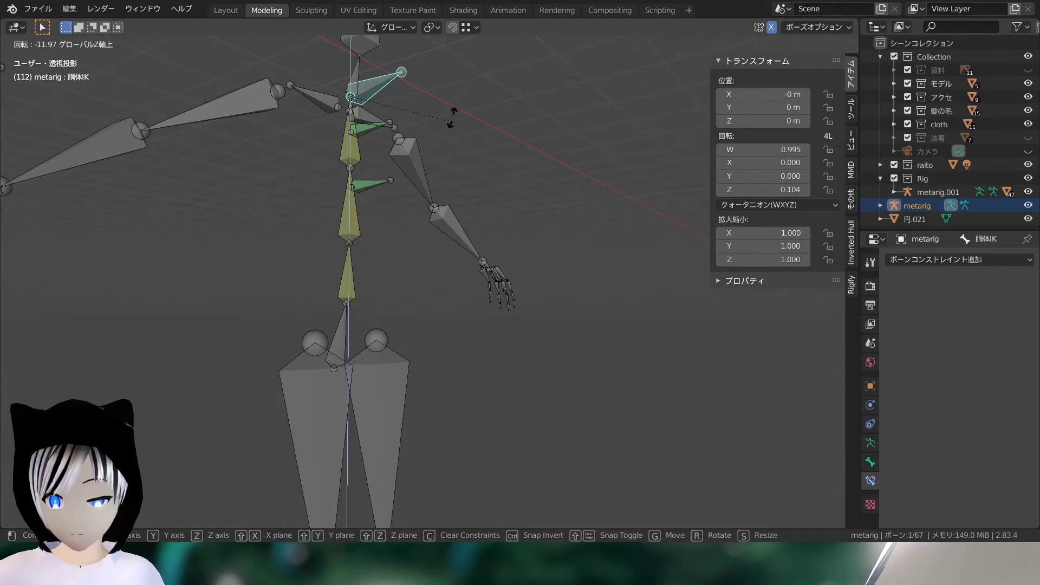
scroll(479, 195, "down", 6)
mouse_move(477, 192)
middle_mouse_down()
mouse_move(457, 203)
mouse_move(495, 181)
mouse_move(429, 229)
mouse_move(471, 230)
mouse_move(495, 197)
mouse_move(530, 261)
middle_mouse_up()
scroll(530, 261, "up", 4)
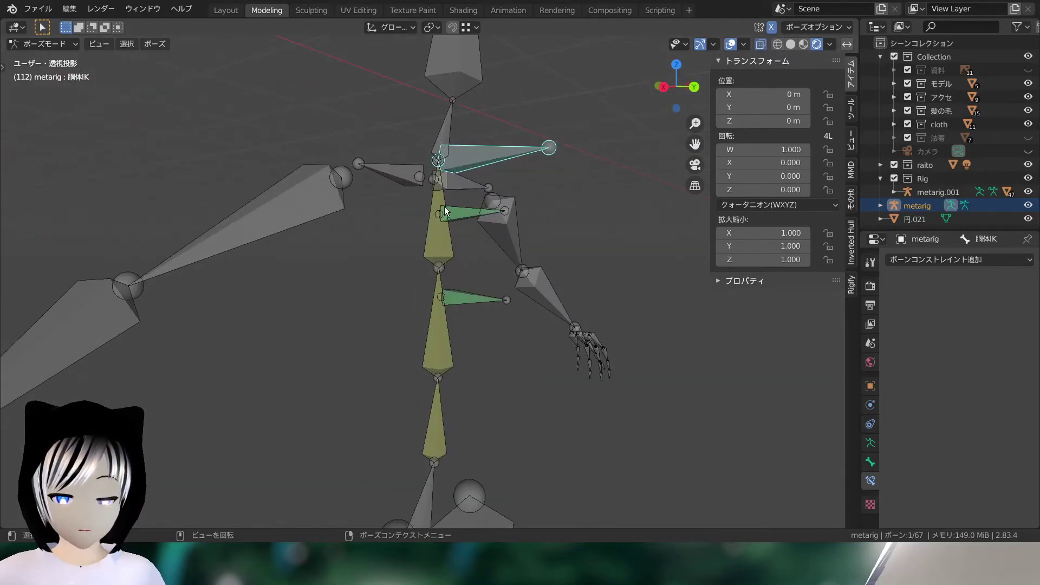
- Give 補助胴体IK a Copy Rotation constraint targeting metarig's 胴体IK bone, influence 0.5
left_click(444, 207)
left_click(912, 260)
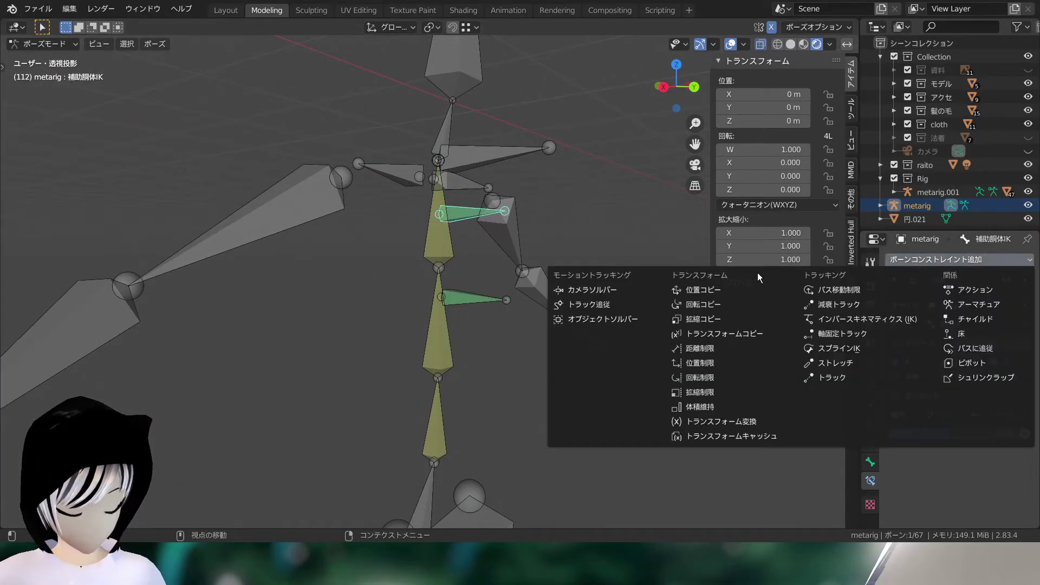
left_click(718, 307)
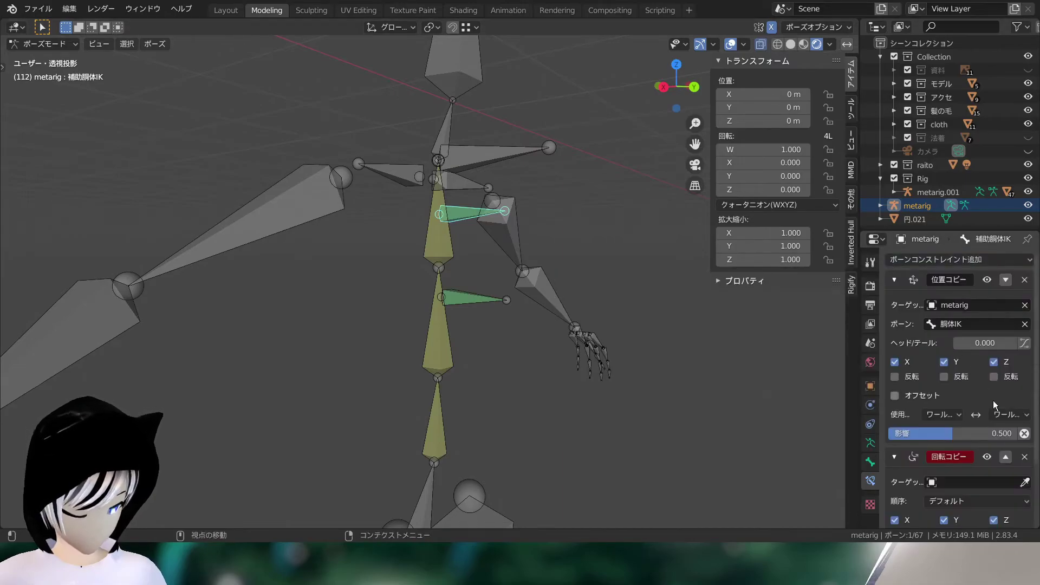
left_click(938, 407)
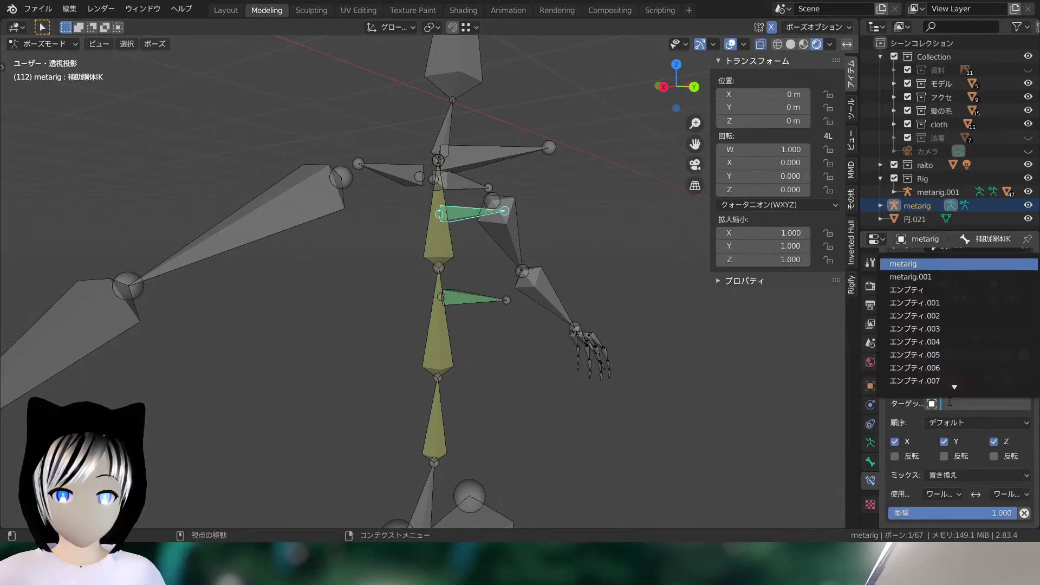
left_click(951, 274)
left_click(946, 421)
scroll(925, 371, "down", 3)
scroll(925, 371, "down", 3)
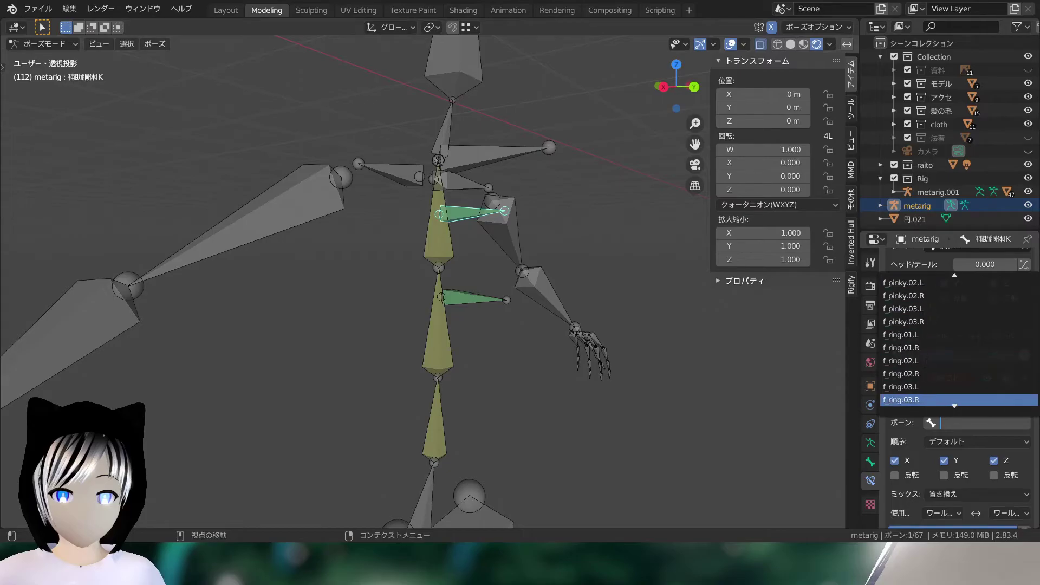
scroll(925, 371, "down", 3)
scroll(922, 377, "down", 3)
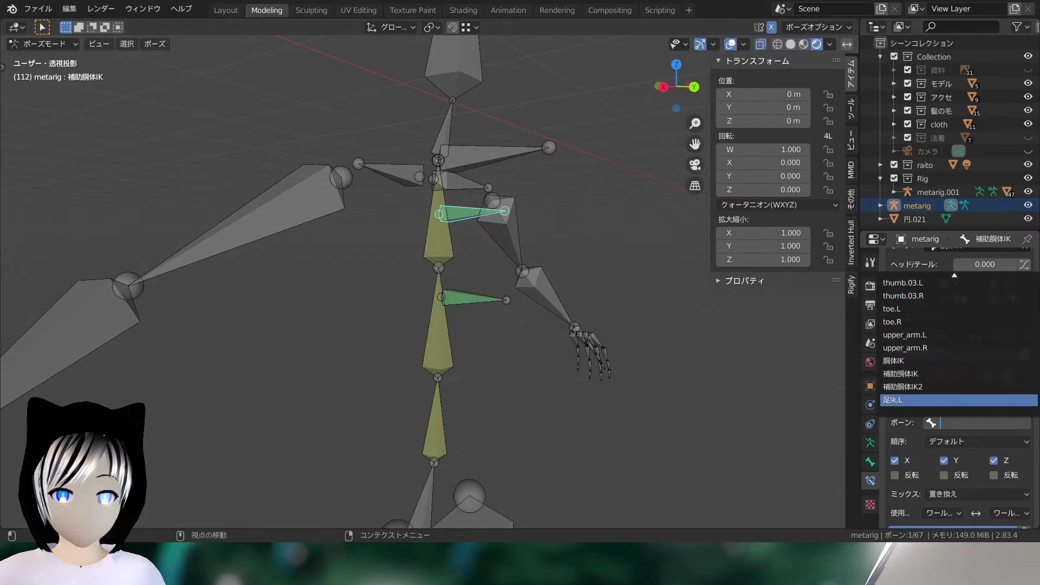
left_click(915, 359)
scroll(967, 415, "down", 1)
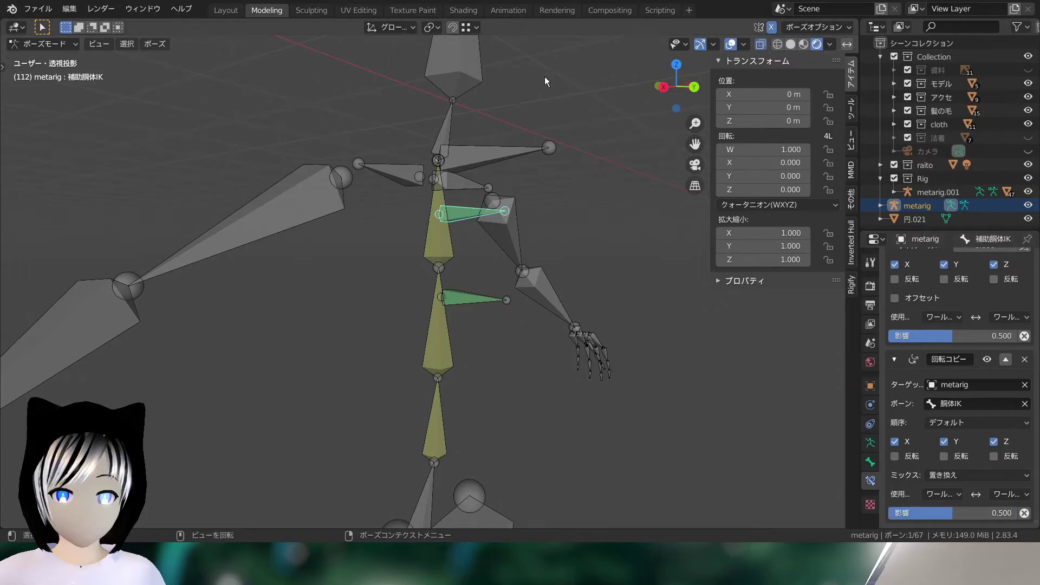
- Add a Copy Rotation constraint to the 補助胴体IK2 bone
left_click(479, 299)
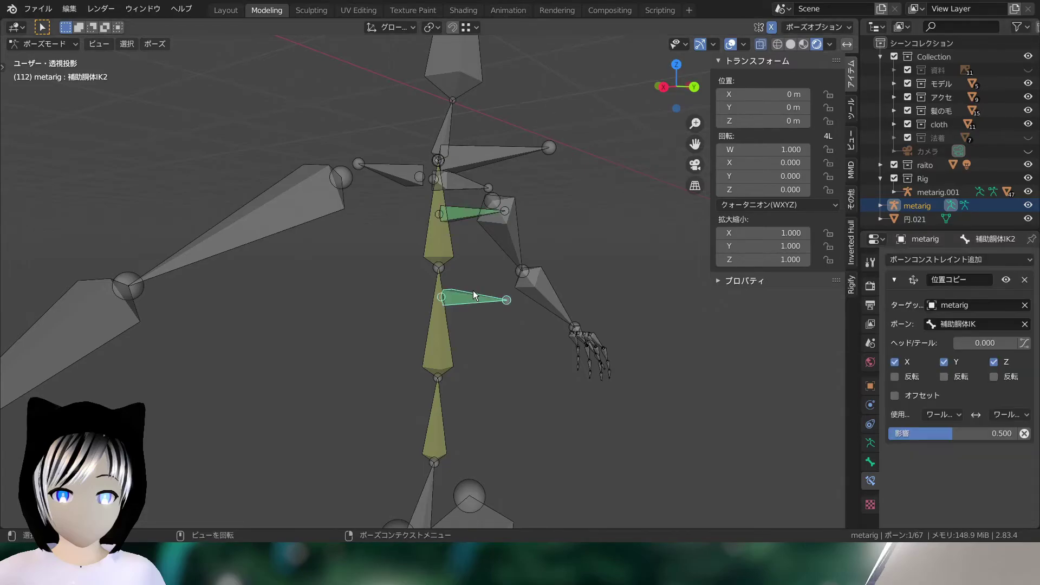
left_click(947, 259)
left_click(729, 304)
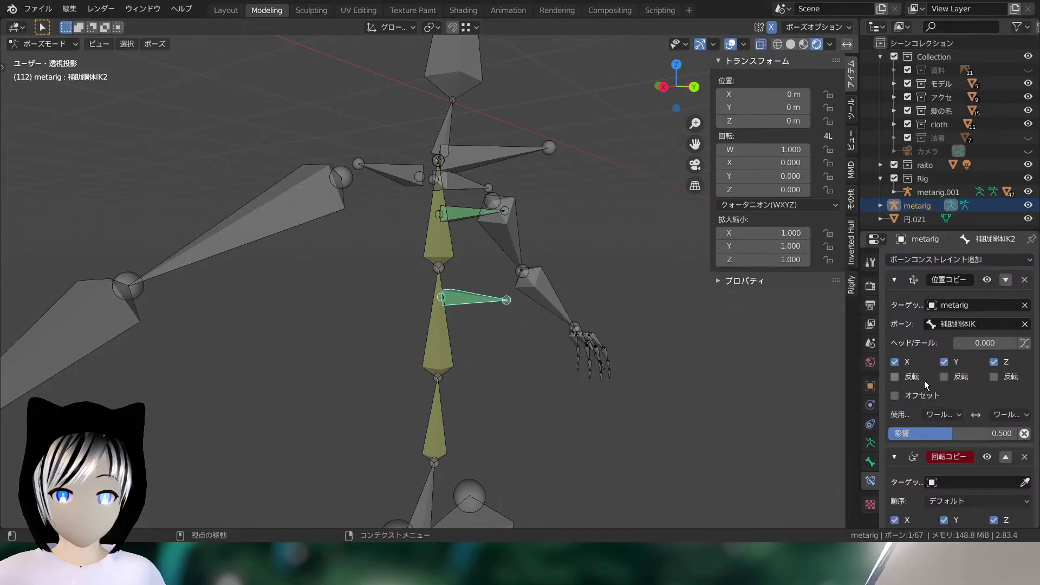
scroll(924, 380, "down", 1)
- Target metarig's 補助胴体IK bone with the Copy Rotation at 0.5 influence
left_click(969, 461)
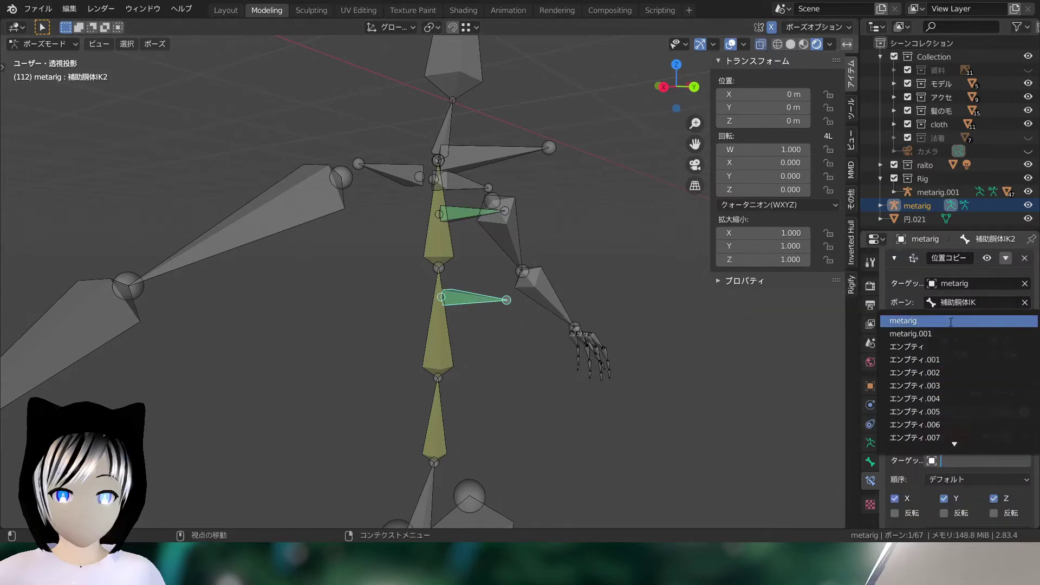
left_click(950, 321)
scroll(983, 456, "down", 3)
left_click(980, 378)
scroll(930, 290, "down", 5)
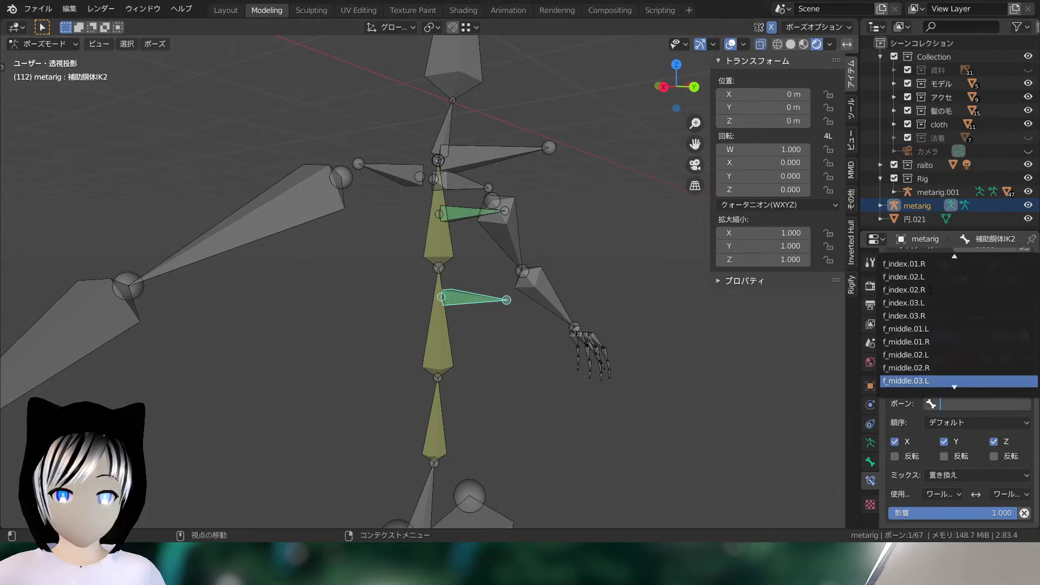
scroll(930, 290, "down", 6)
scroll(921, 303, "down", 6)
scroll(893, 341, "down", 6)
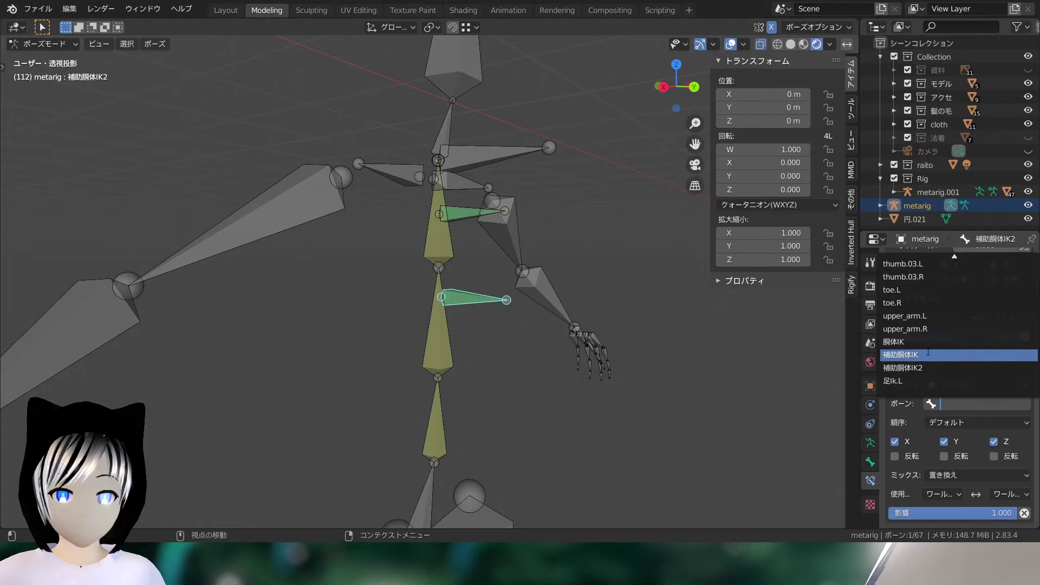
left_click(928, 353)
left_click(956, 509)
type("0.5")
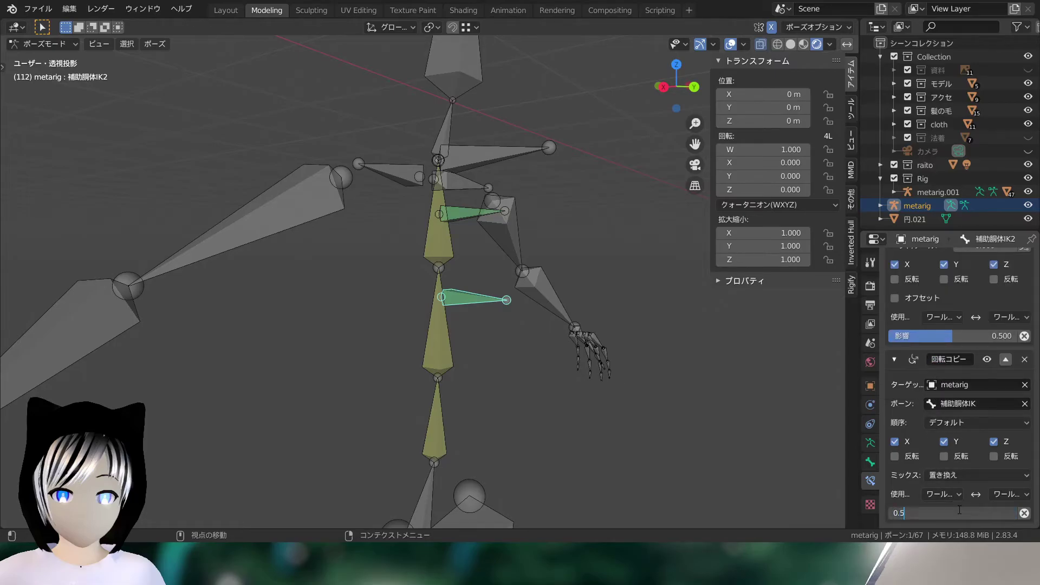
key("Return")
middle_click_drag(603, 128, 499, 151)
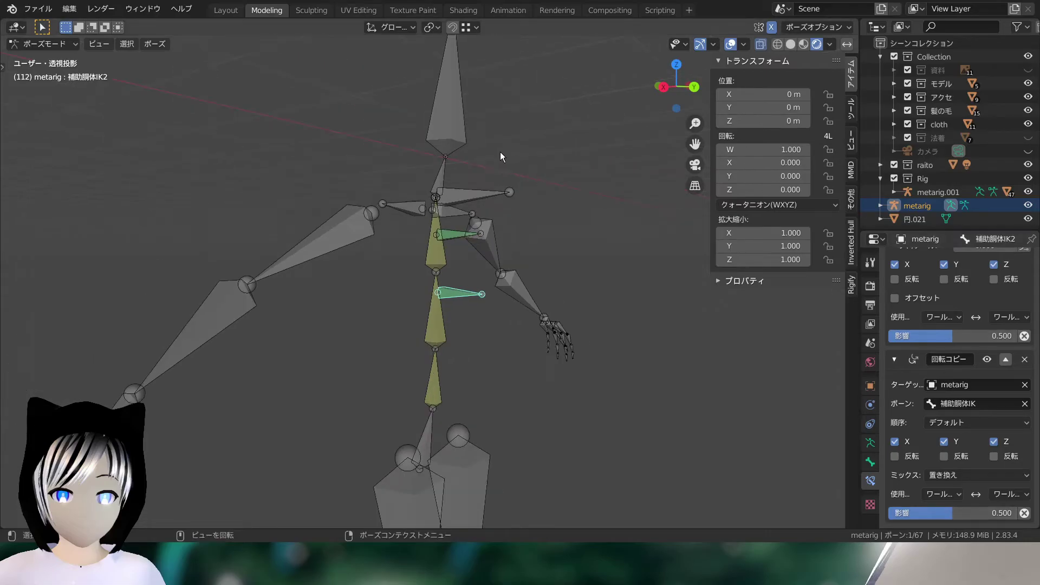
left_click(472, 190)
mouse_move(472, 190)
middle_mouse_down()
mouse_move(508, 173)
mouse_move(381, 193)
middle_mouse_up()
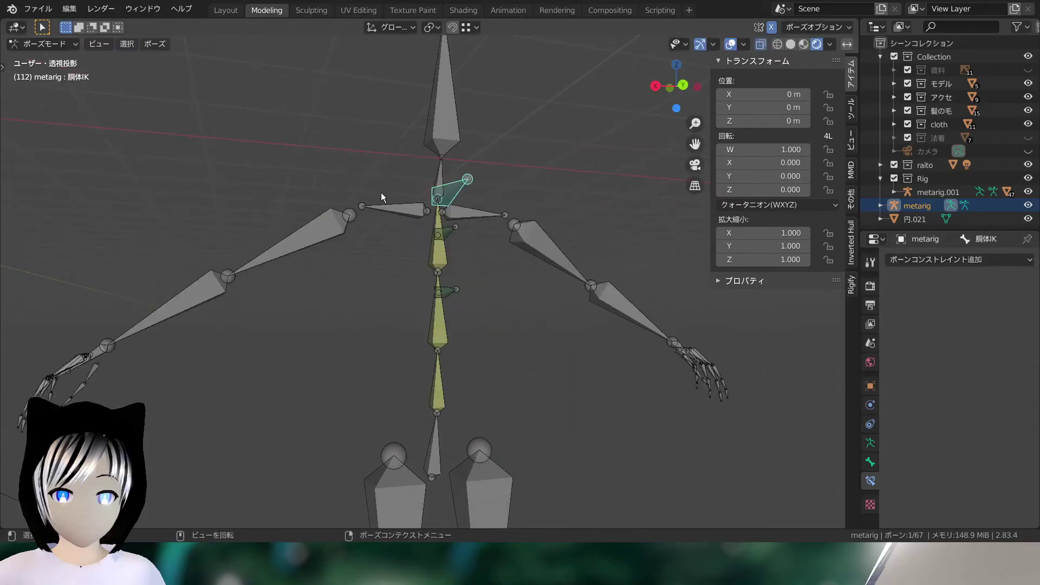
key("r")
key("z")
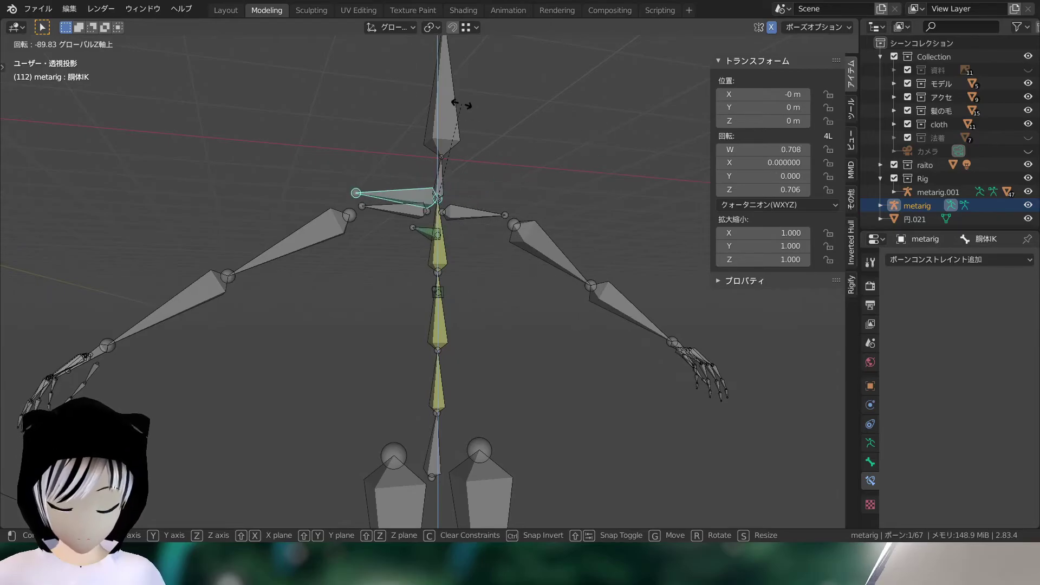
right_click(439, 125)
scroll(544, 213, "up", 3)
mouse_move(544, 213)
middle_mouse_down()
mouse_move(616, 223)
mouse_move(534, 215)
middle_mouse_up()
key("r")
key("z")
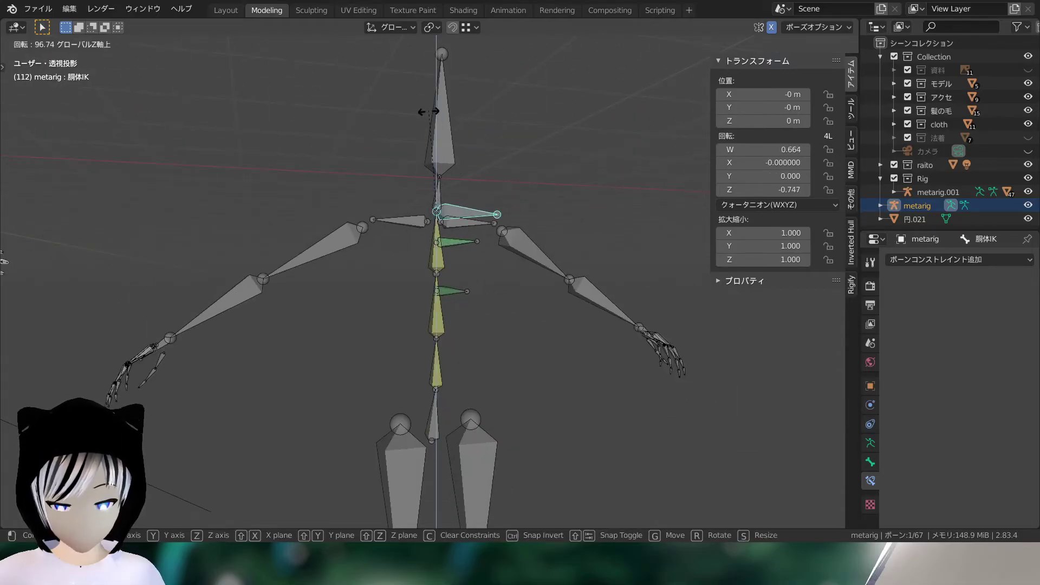
key("Escape")
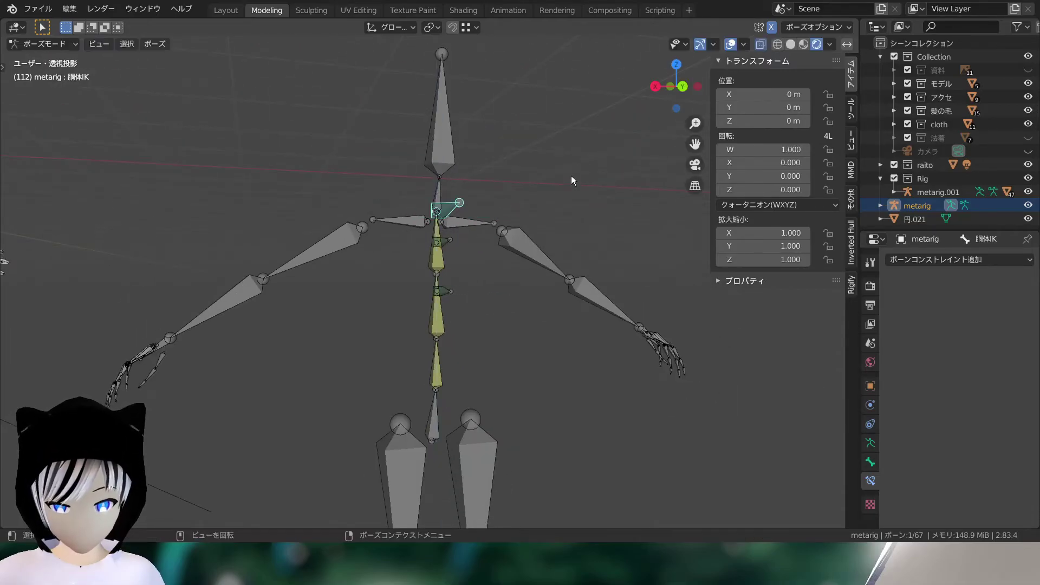
mouse_move(546, 180)
middle_mouse_down()
mouse_move(609, 173)
mouse_move(479, 193)
middle_mouse_up()
- Review the constraints on helper bones 補助胴体IK and 補助胴体IK2
scroll(479, 193, "up", 3)
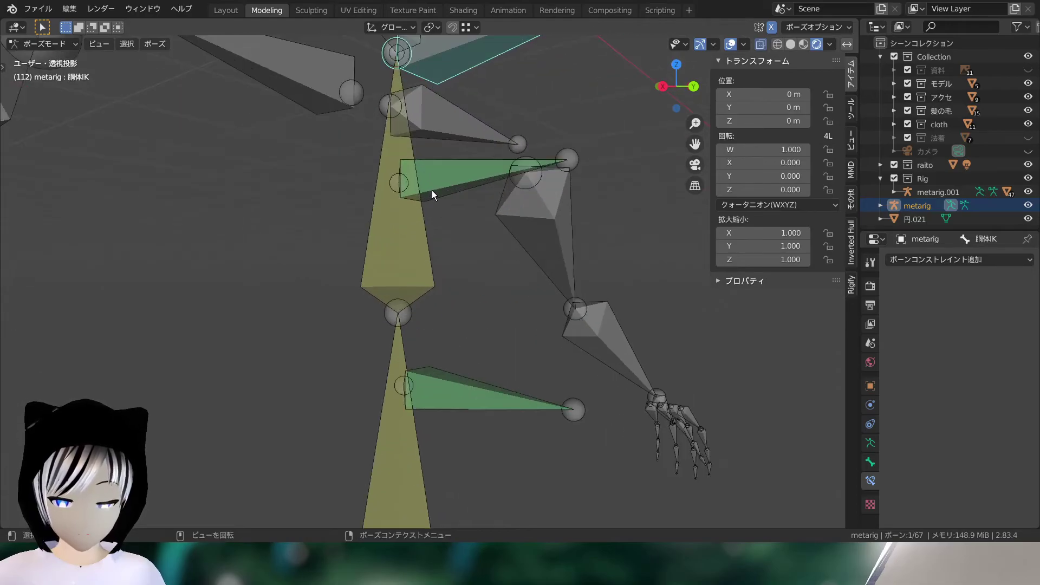
left_click(431, 187)
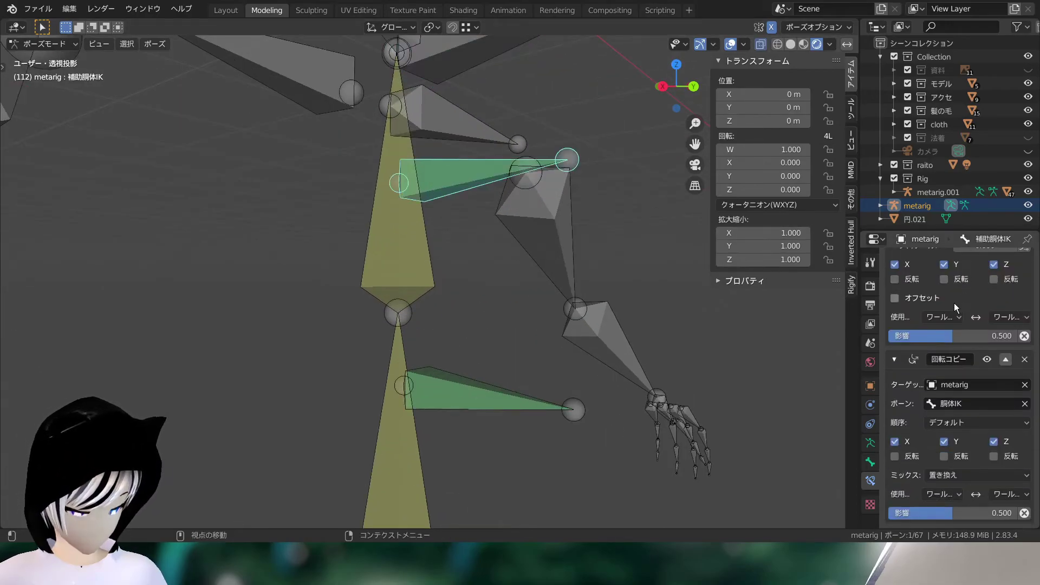
left_click(1024, 359)
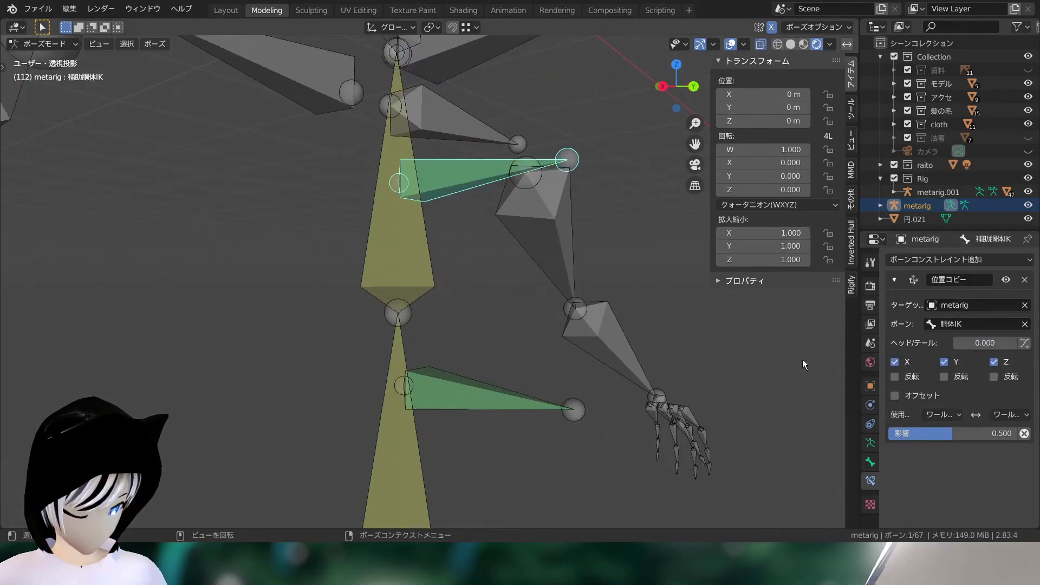
left_click(485, 395)
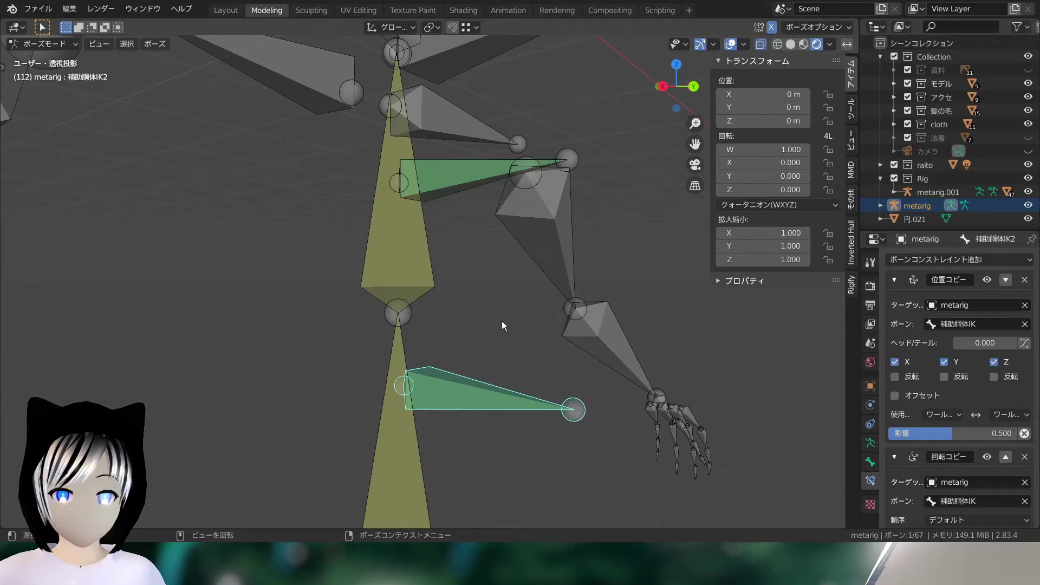
key("bracketleft")
- Deselect all and select spine.003 to display its IK constraint to 胴体IK
middle_click_drag(501, 314, 409, 310)
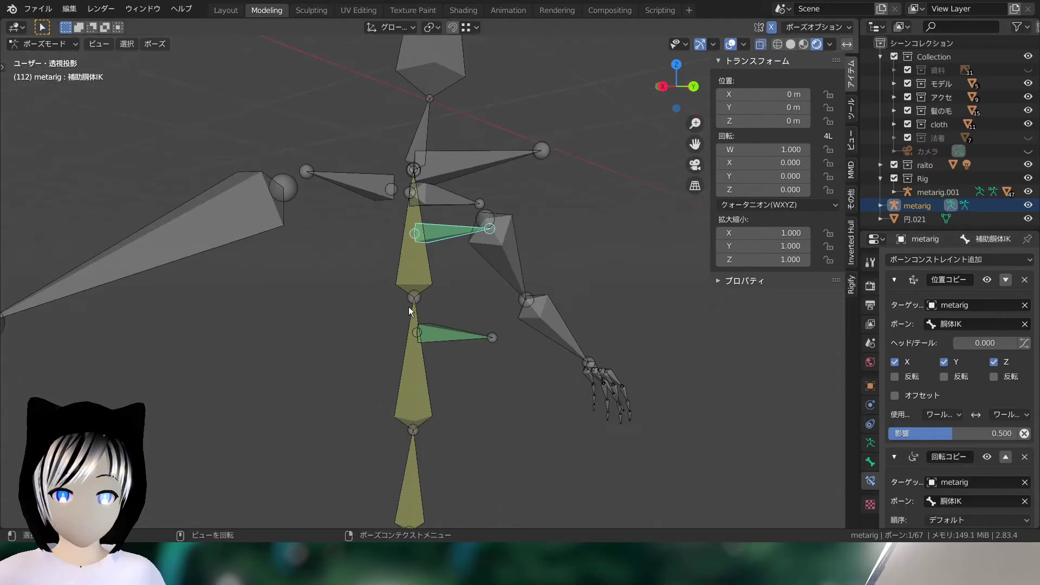
key("alt+a")
mouse_move(512, 265)
middle_mouse_down()
mouse_move(444, 280)
mouse_move(444, 264)
middle_mouse_up()
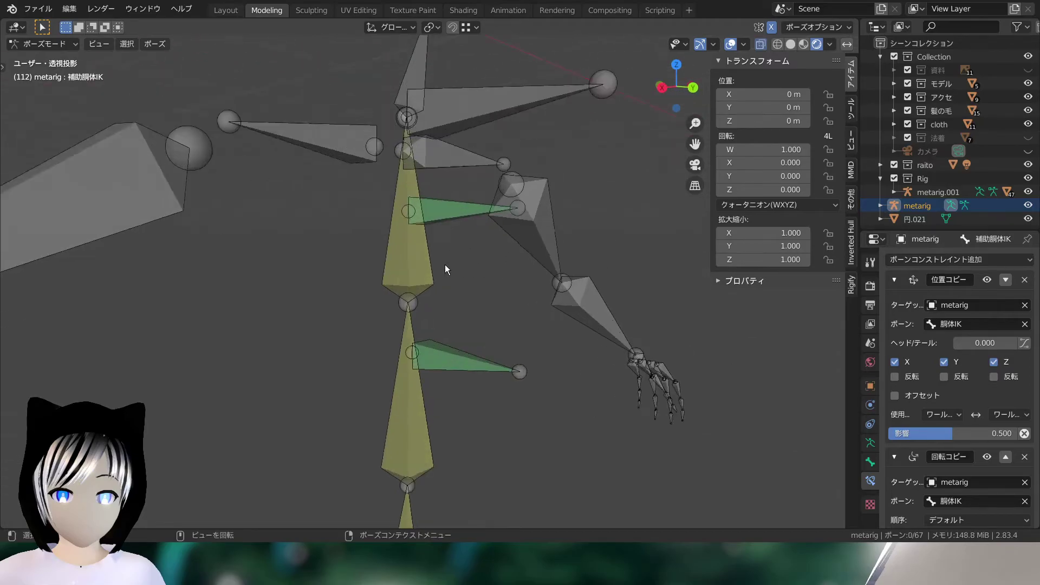
scroll(428, 272, "up", 3)
left_click(412, 277)
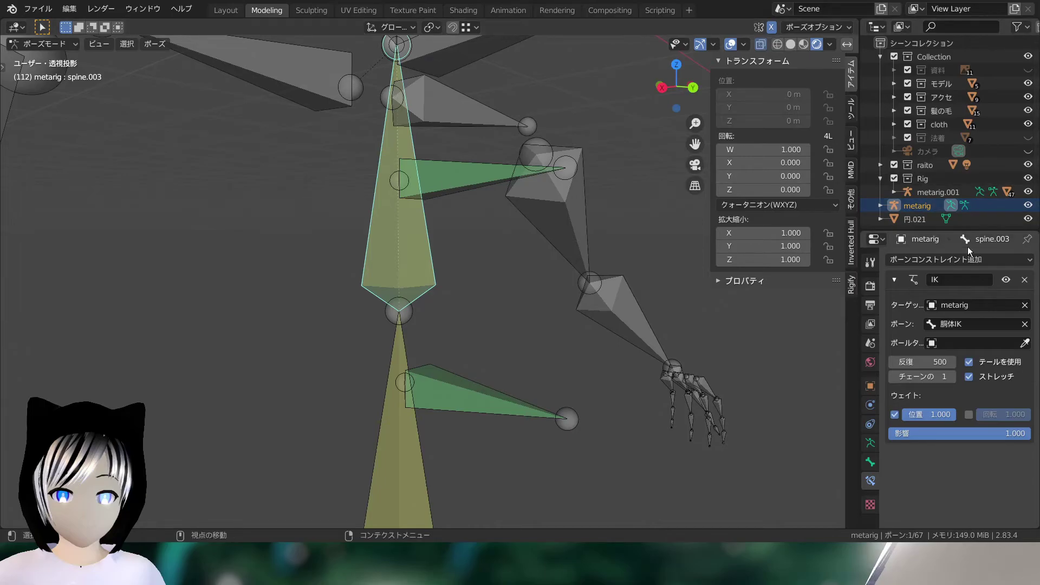
- Add a Copy Rotation constraint to spine.003 targeting metarig's 胴体IK bone
left_click(967, 261)
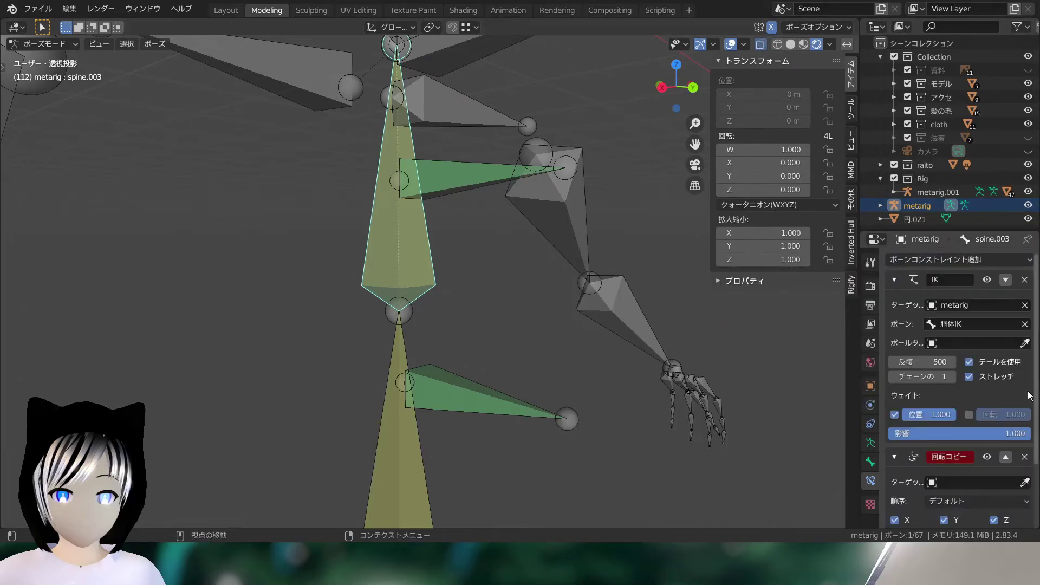
left_click(961, 488)
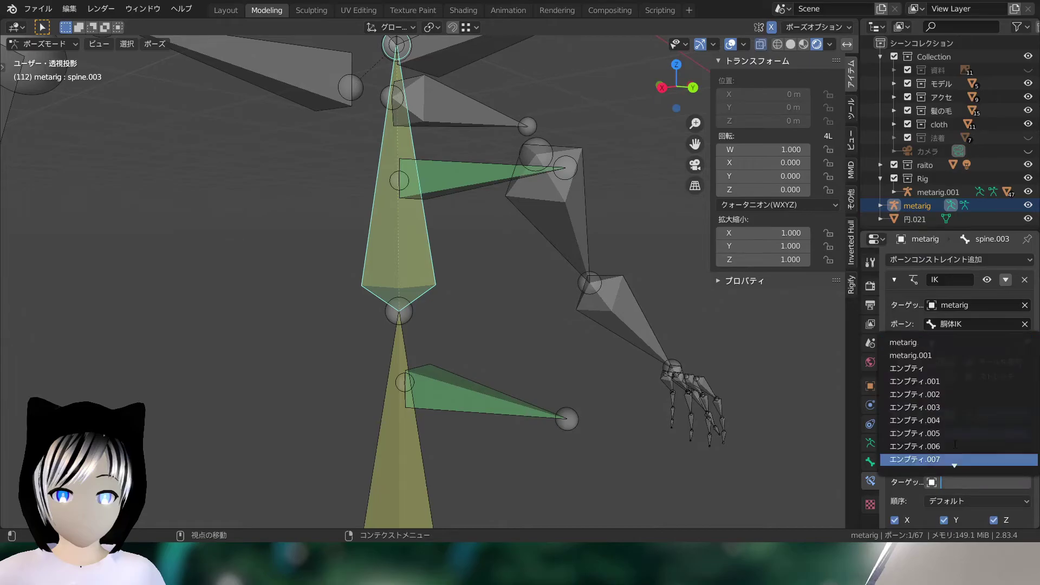
left_click(954, 346)
left_click(964, 401)
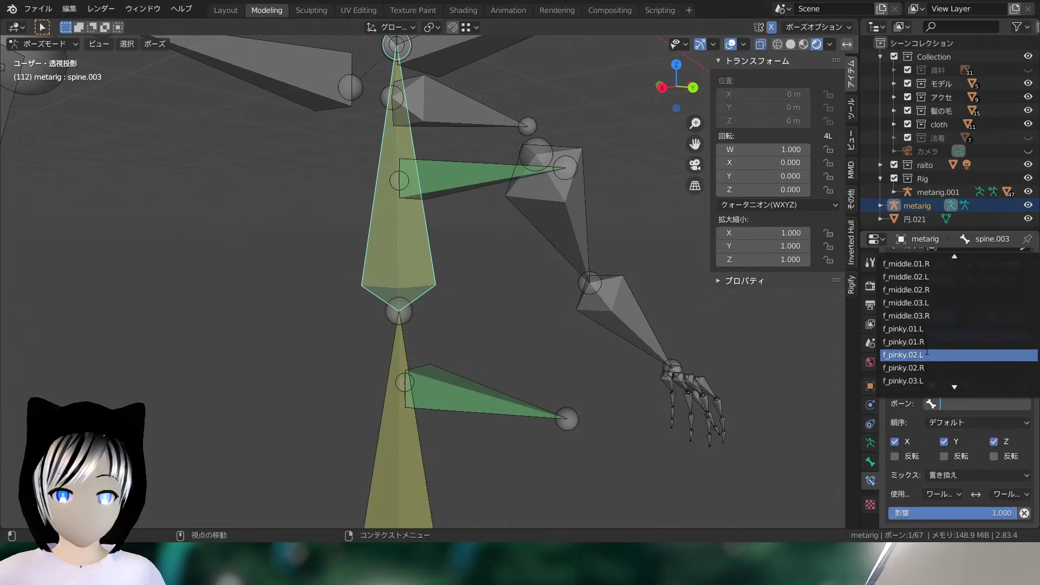
scroll(940, 347, "down", 5)
scroll(939, 347, "down", 10)
scroll(939, 347, "down", 10)
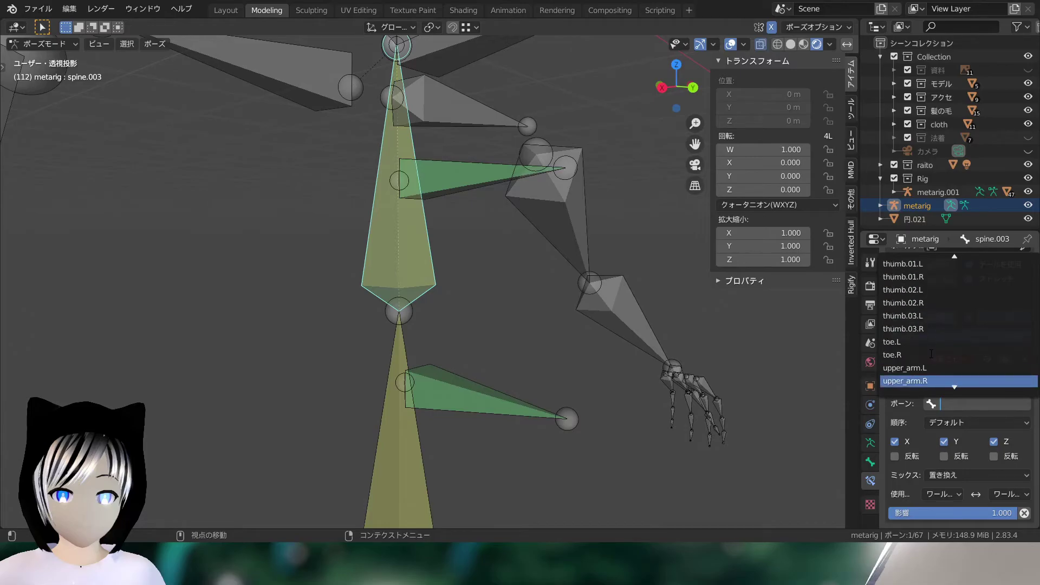
scroll(929, 351, "down", 4)
left_click(920, 342)
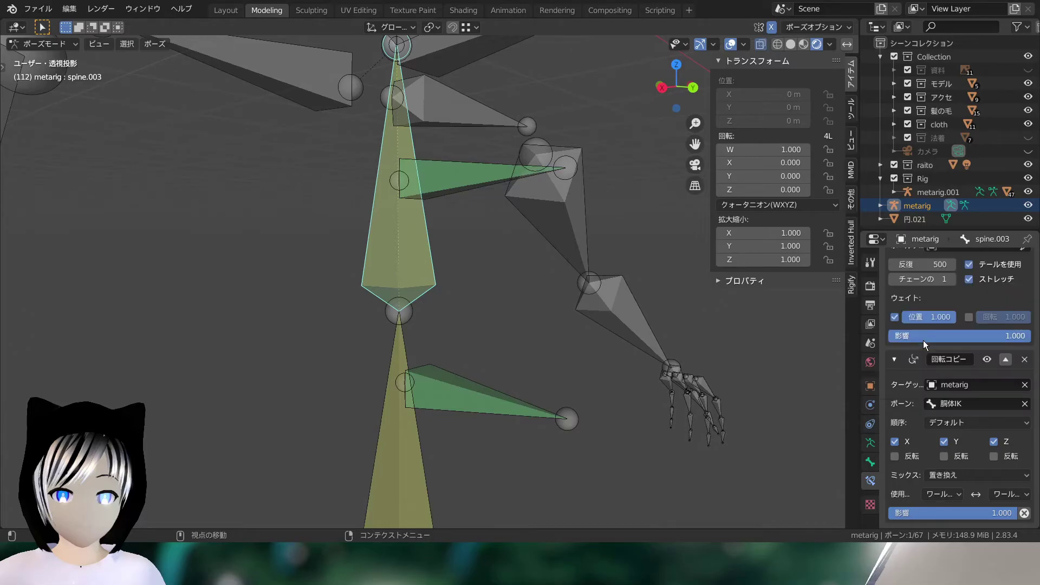
- Test-rotate 胴体IK around Z, cancel, and select the 補助胴体IK helper bone
middle_click_drag(623, 282, 534, 259)
left_click(465, 170)
key("r")
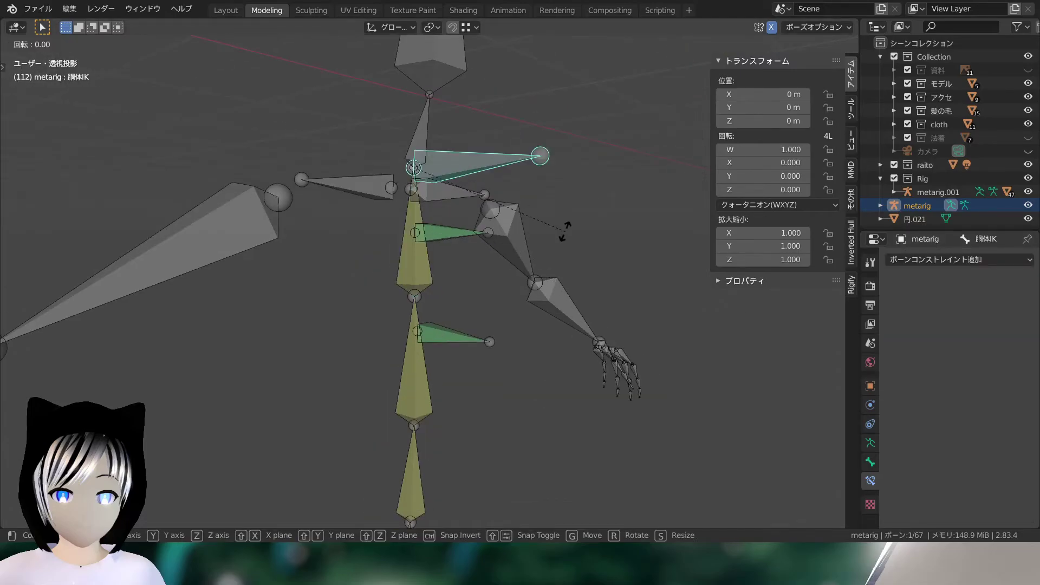
key("z")
key("Escape")
middle_click_drag(564, 217, 549, 216)
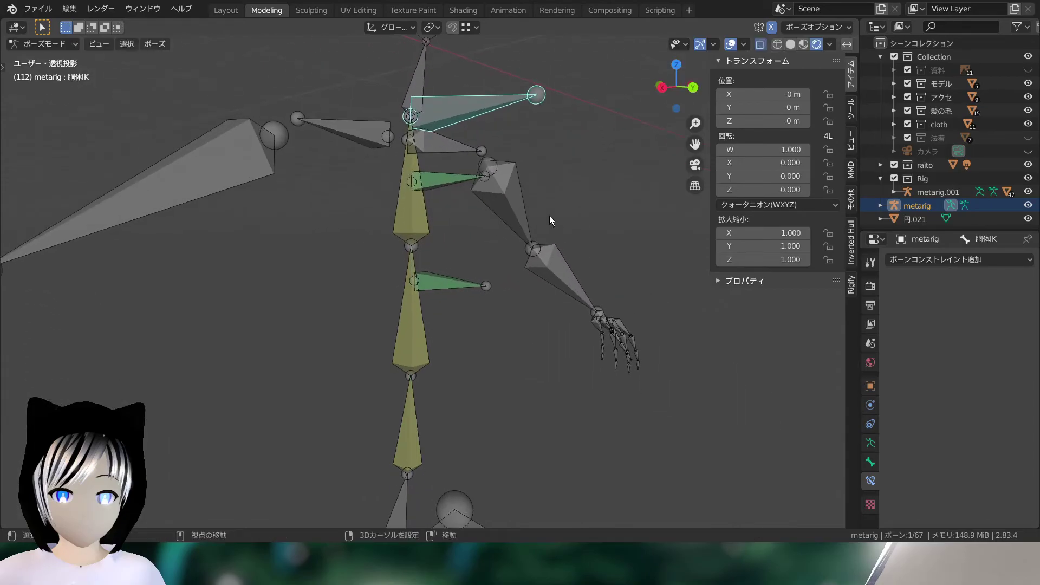
scroll(440, 122, "up", 3)
scroll(431, 111, "up", 2)
left_click(431, 112)
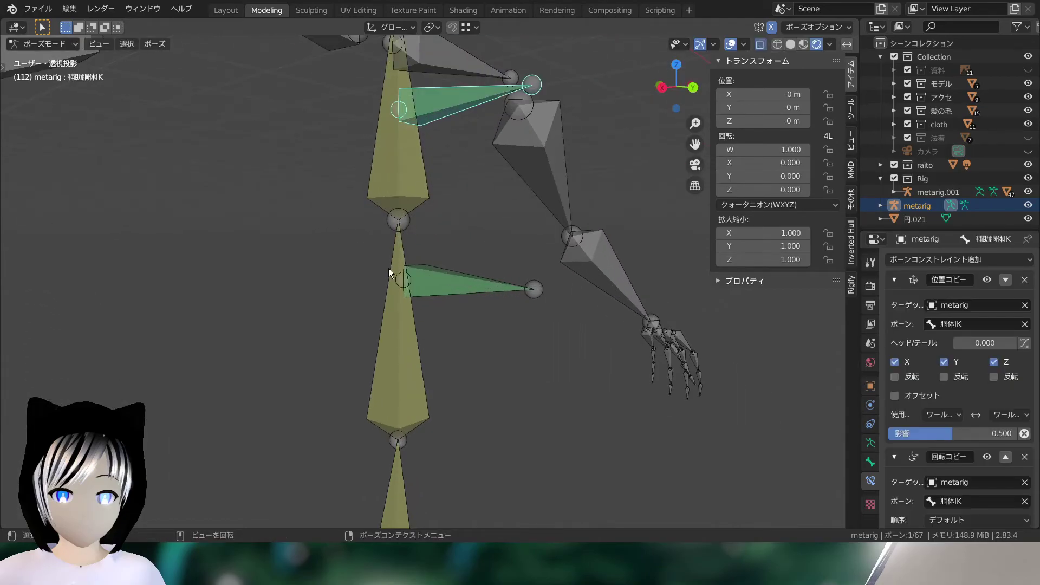
- Give spine.002 a Copy Rotation constraint following metarig's 補助胴体IK bone
left_click(391, 326)
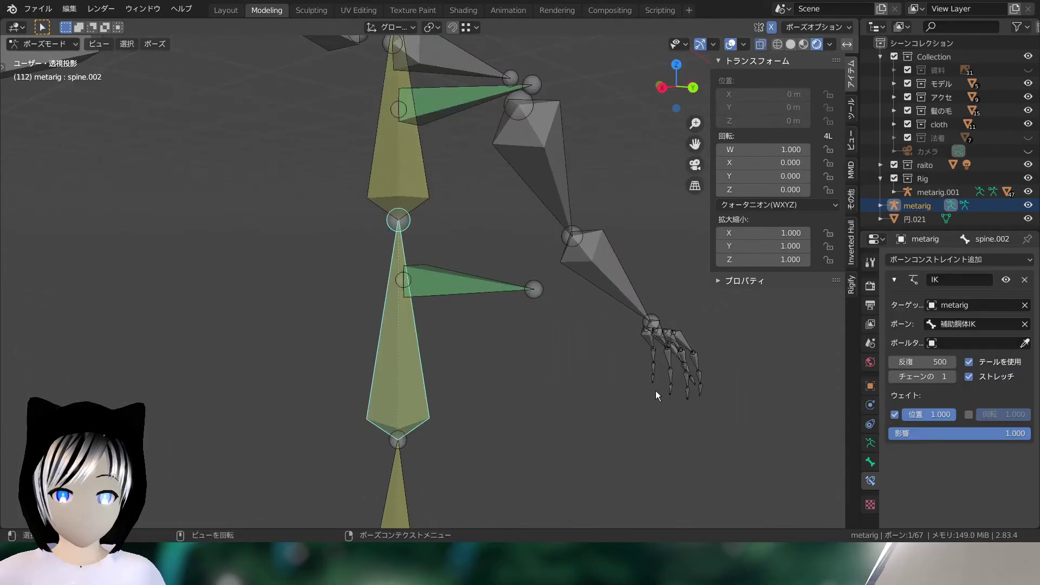
left_click(977, 262)
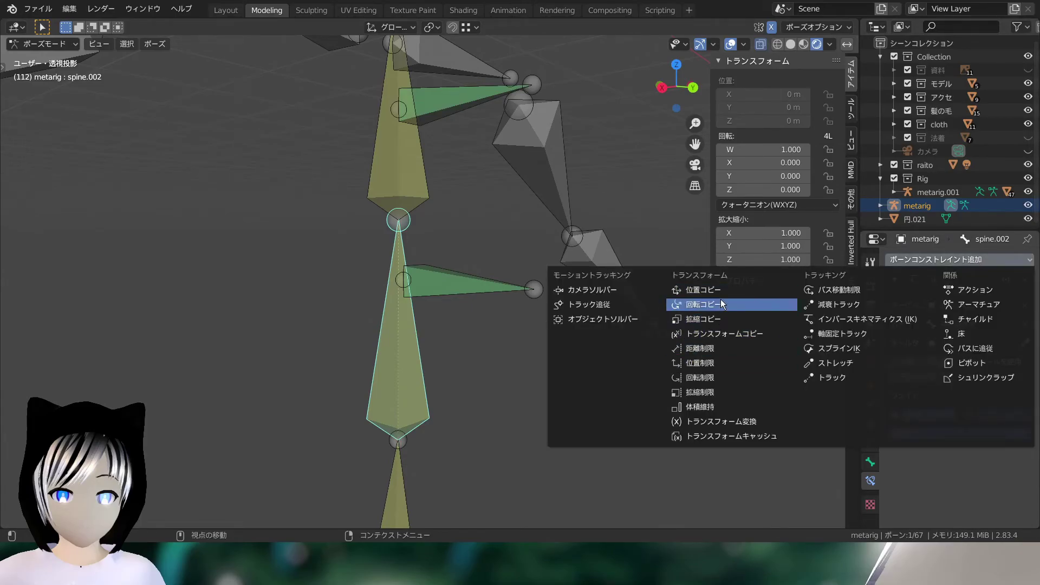
left_click(739, 305)
scroll(947, 392, "down", 3)
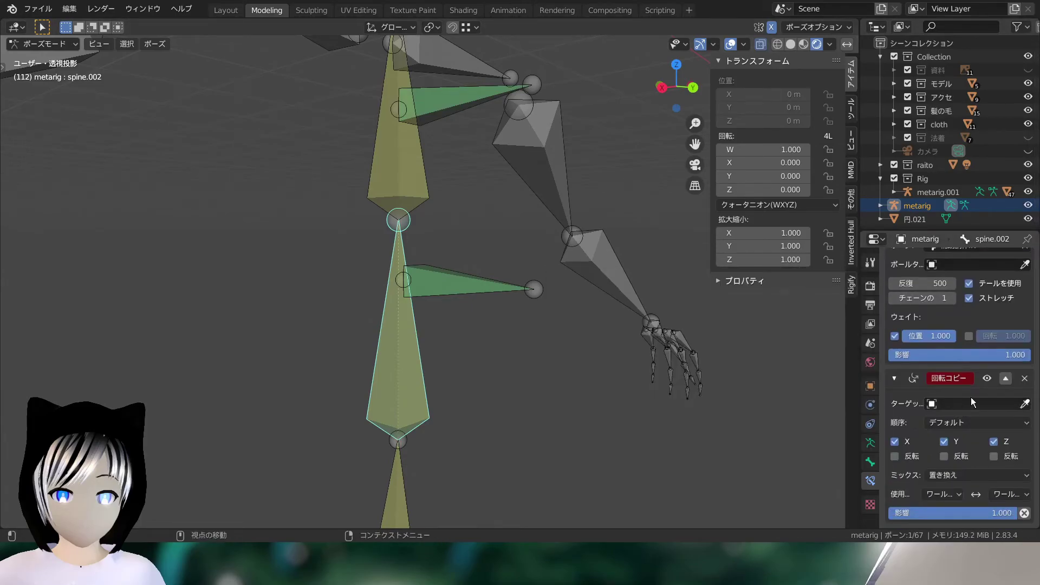
left_click(969, 422)
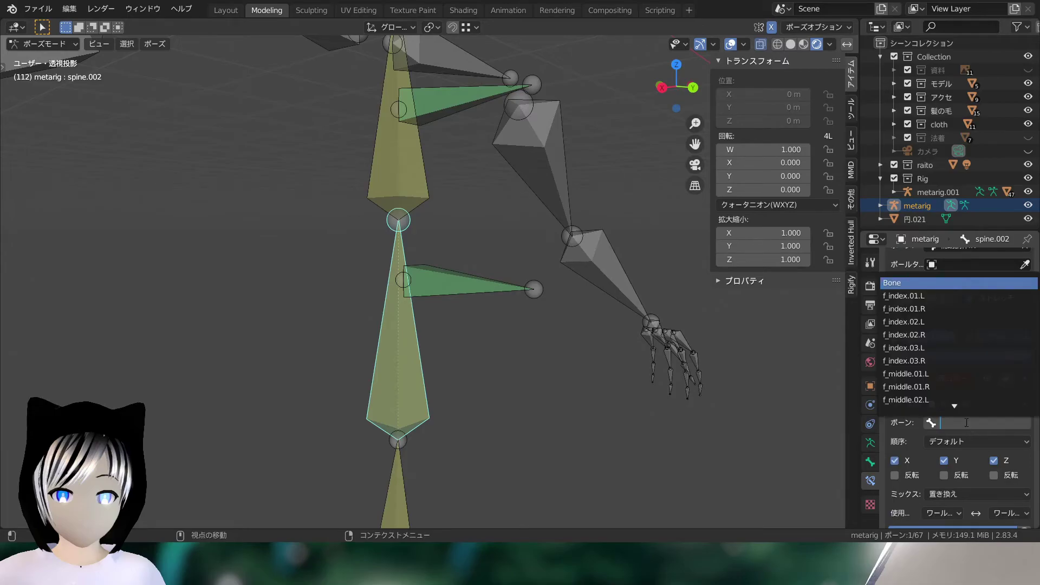
scroll(954, 385, "down", 8)
scroll(955, 384, "down", 5)
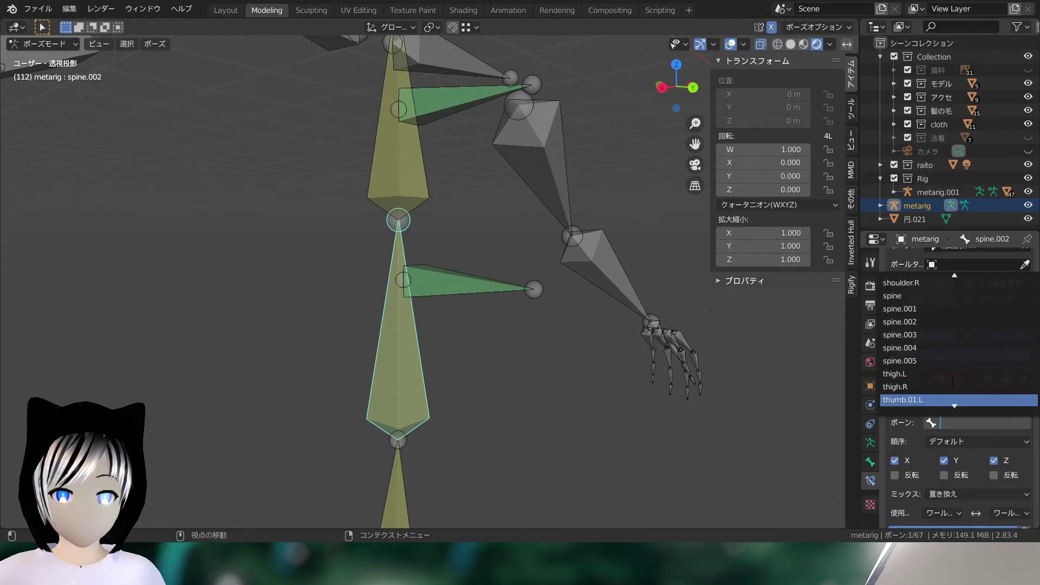
scroll(948, 383, "down", 5)
scroll(943, 382, "down", 5)
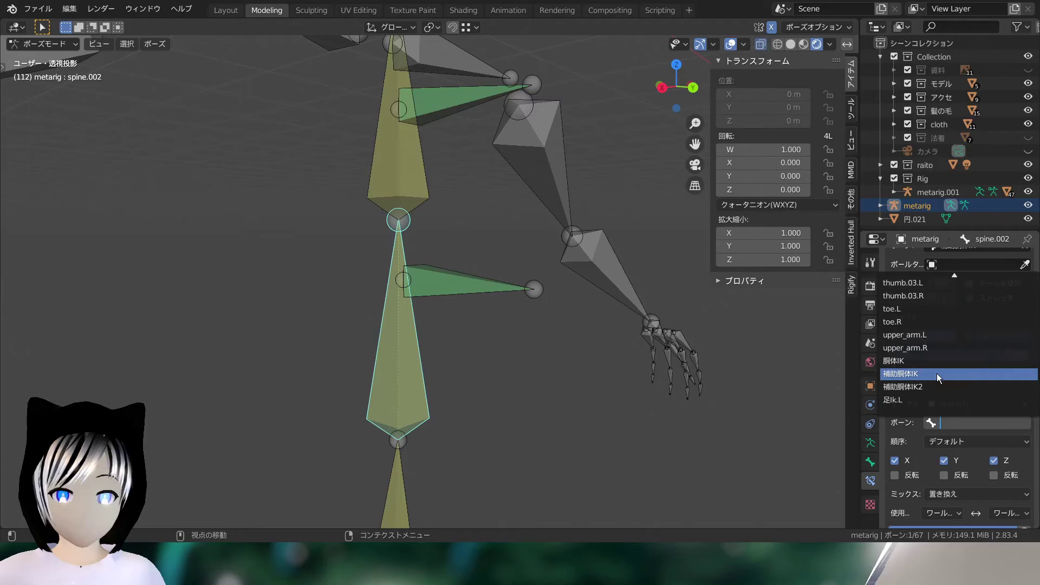
left_click(937, 373)
- Give spine.001 a Copy Rotation constraint following metarig's 補助胴体IK2, then reselect 胴体IK
middle_click_drag(623, 347, 570, 343)
left_click(418, 395)
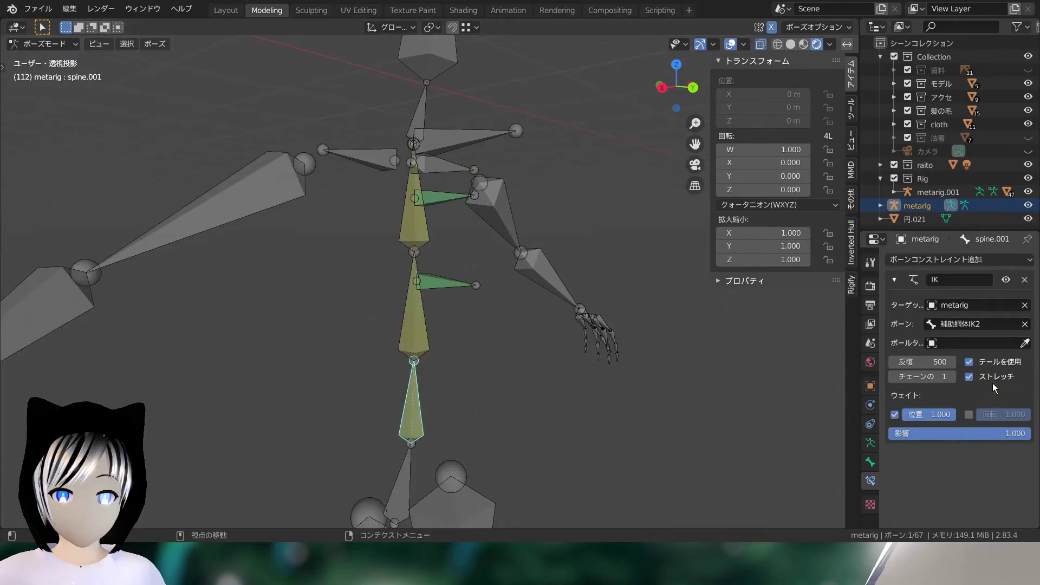
left_click(917, 259)
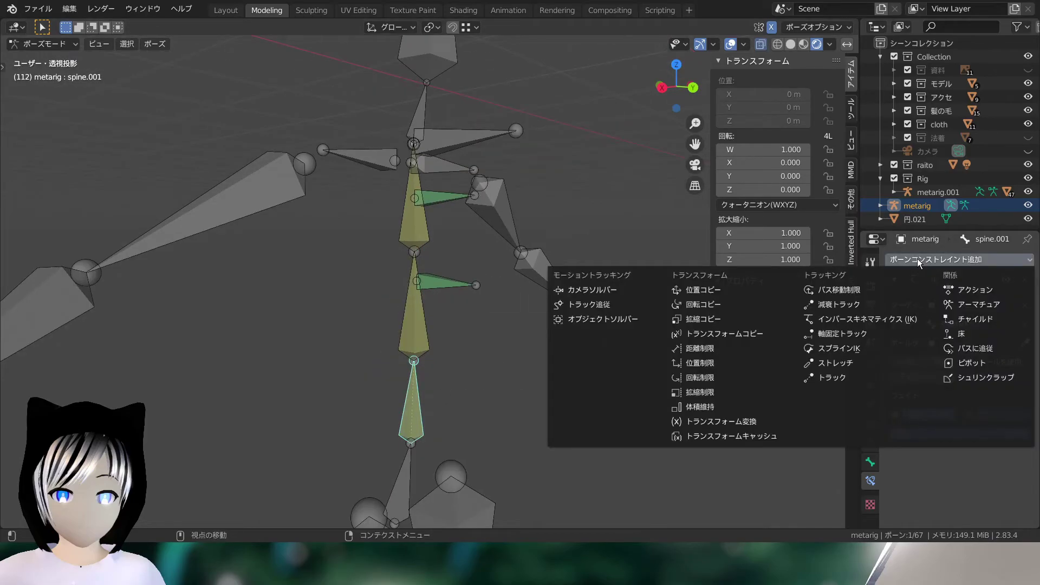
left_click(722, 306)
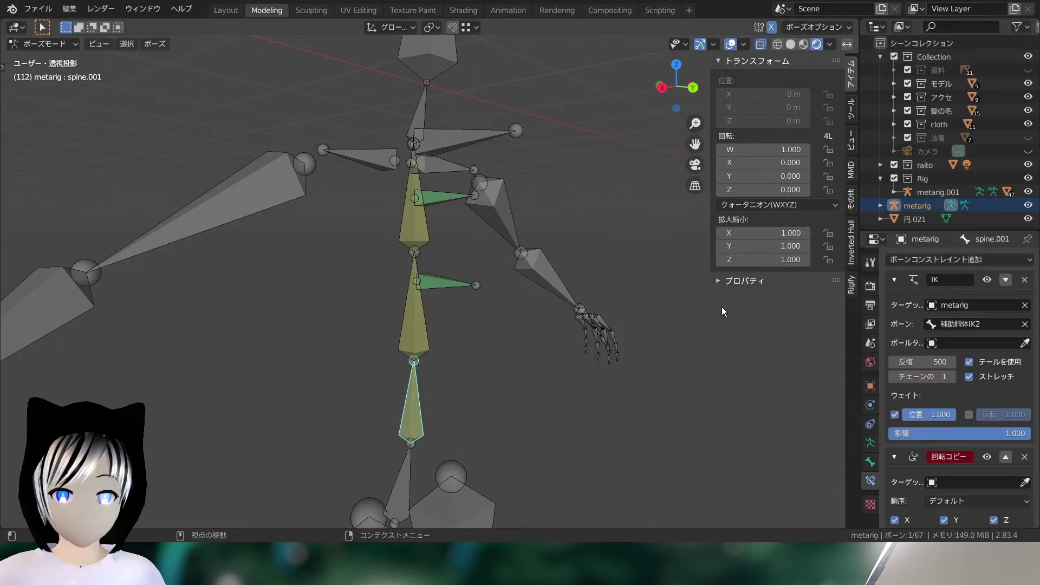
left_click(957, 482)
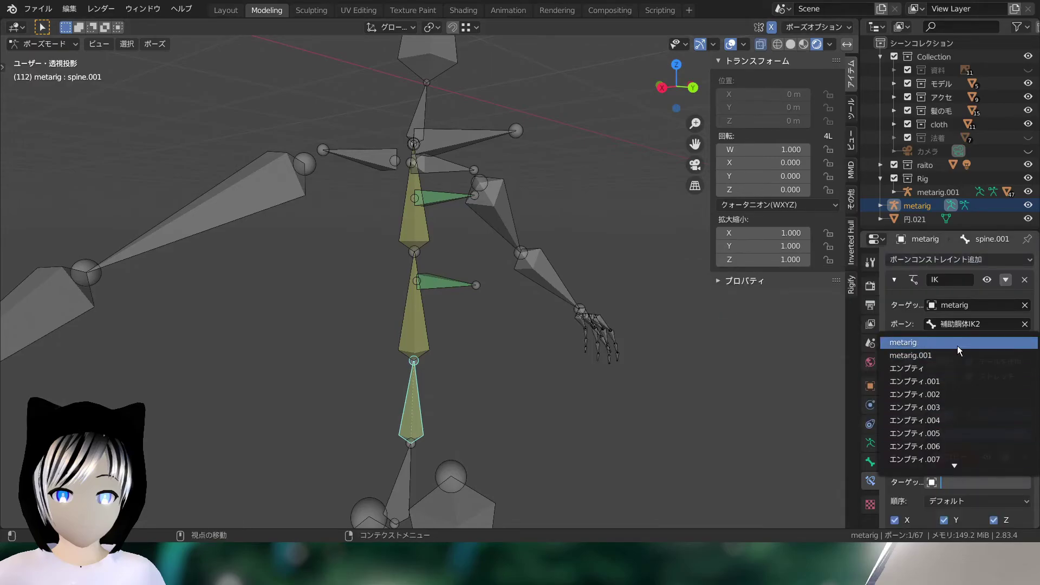
left_click(958, 349)
left_click(963, 498)
scroll(945, 397, "down", 3)
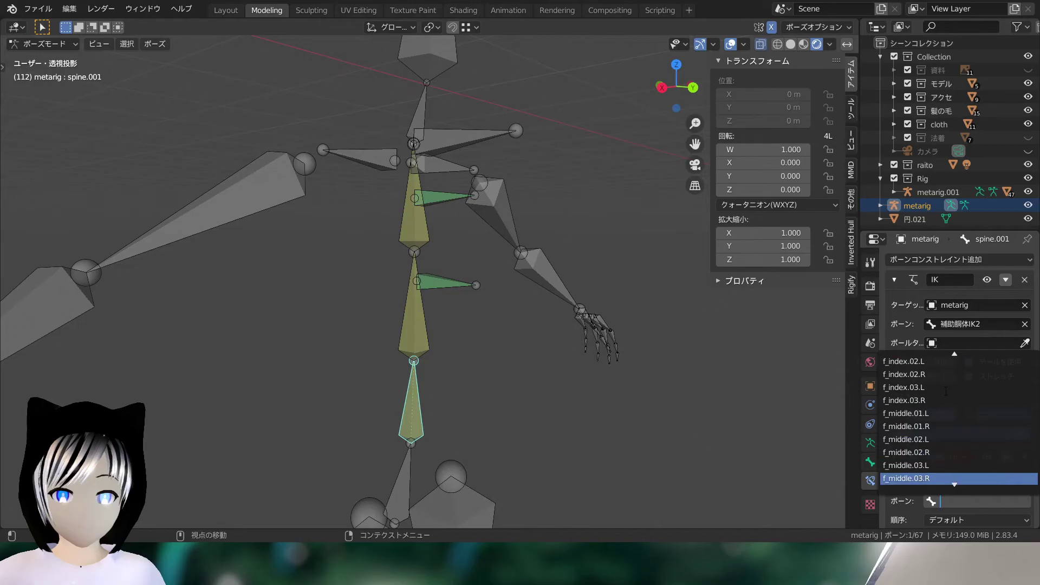
scroll(945, 397, "down", 3)
scroll(946, 397, "down", 3)
scroll(946, 397, "down", 8)
scroll(941, 400, "down", 13)
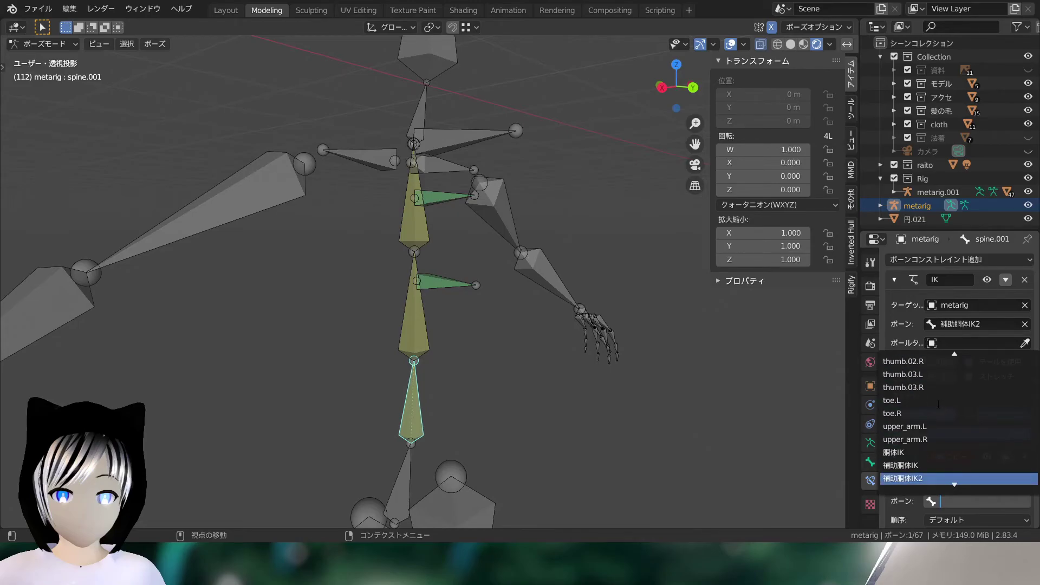
left_click(921, 465)
mouse_move(674, 385)
middle_mouse_down()
mouse_move(582, 333)
mouse_move(394, 176)
middle_mouse_up()
left_click(434, 172)
- Test-rotate 胴体IK around Z, cancel it, and frame the whole scene
key("r")
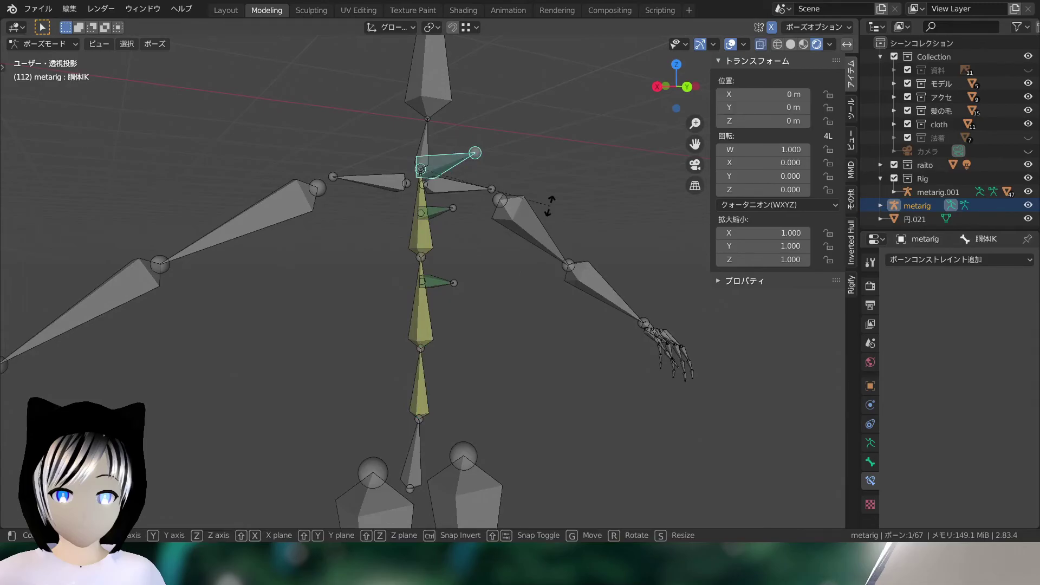
key("z")
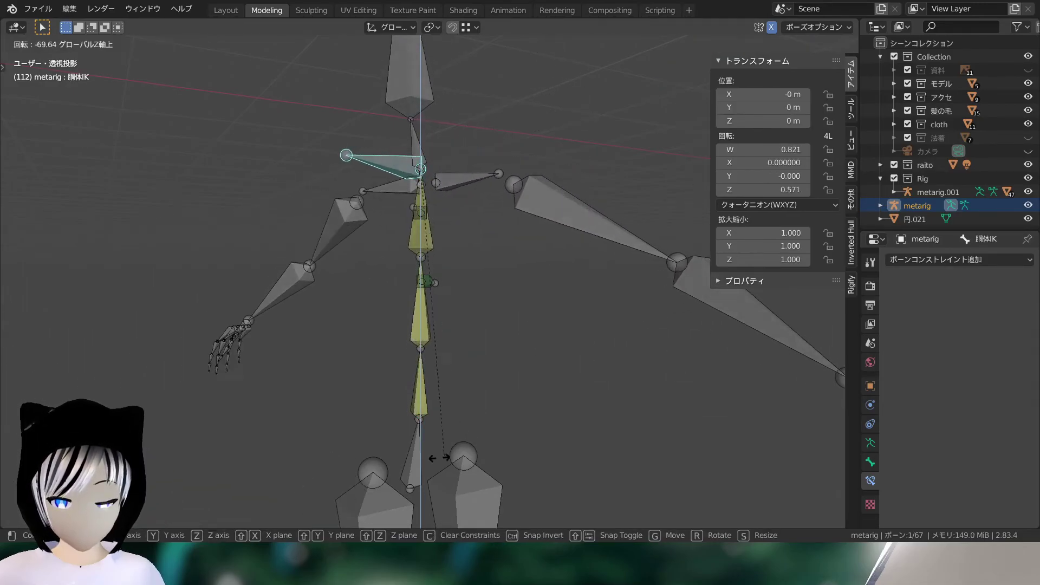
key("Escape")
middle_click_drag(563, 49, 525, 110)
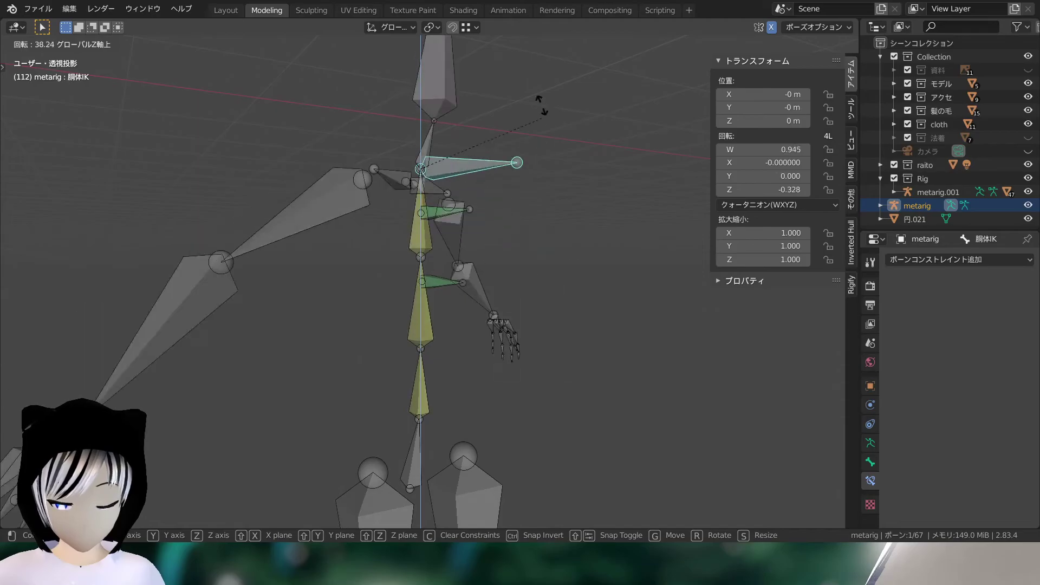
scroll(340, 150, "down", 3)
key("Home")
- Return to Object Mode, select the metarig.001 armature and put it in Pose Mode
left_click(43, 43)
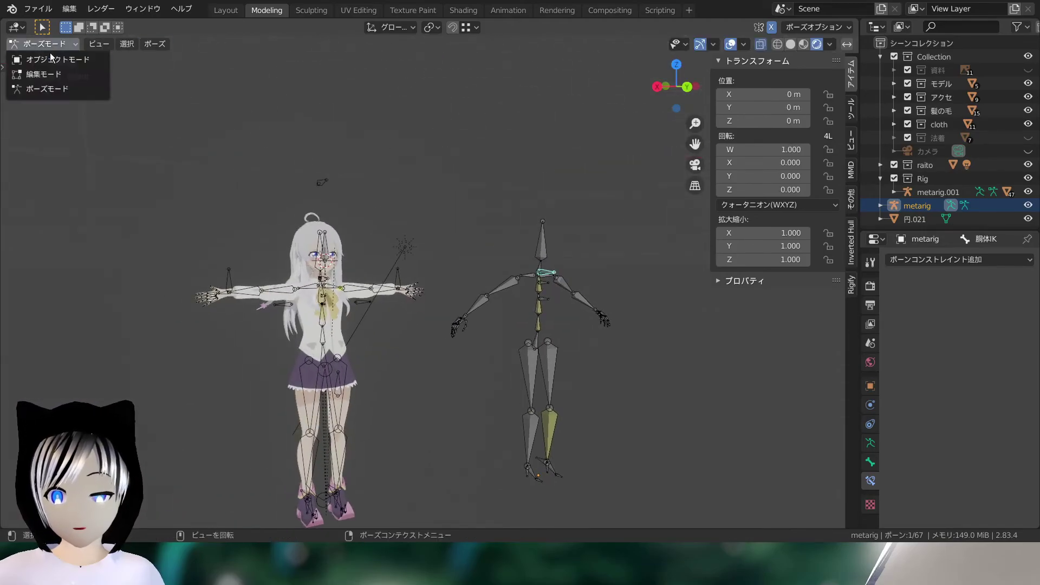
scroll(211, 291, "up", 6)
left_click(211, 292)
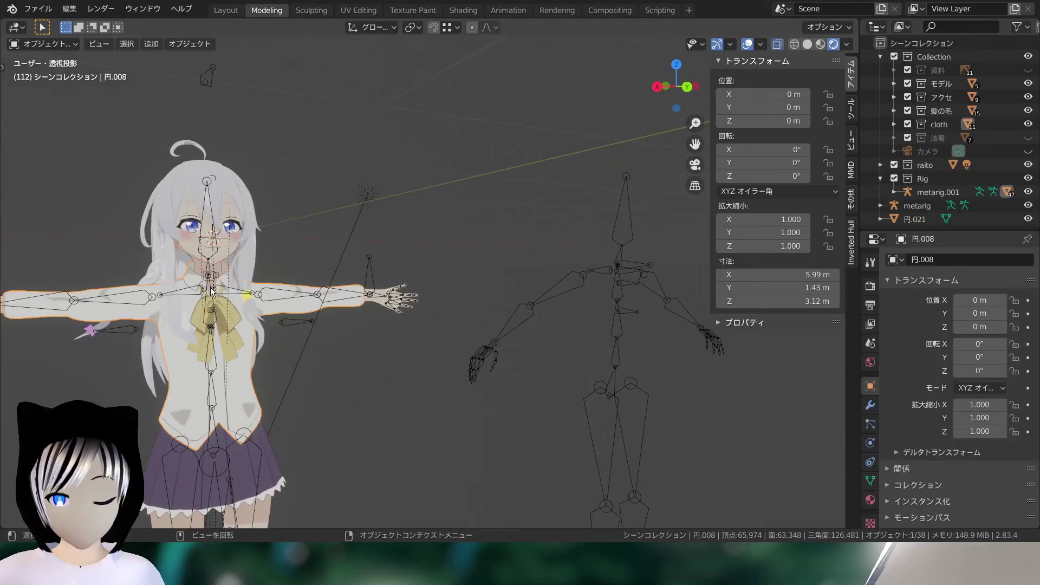
left_click(210, 179)
middle_click_drag(211, 179, 368, 180, "shift")
scroll(545, 174, "down", 5)
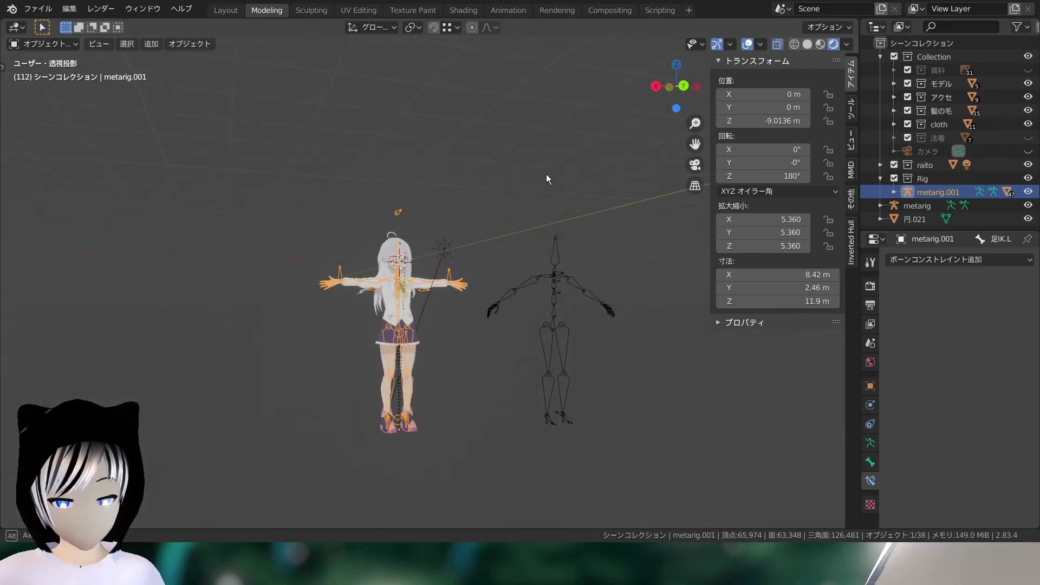
scroll(486, 200, "up", 4)
scroll(486, 200, "down", 6)
left_click(50, 53)
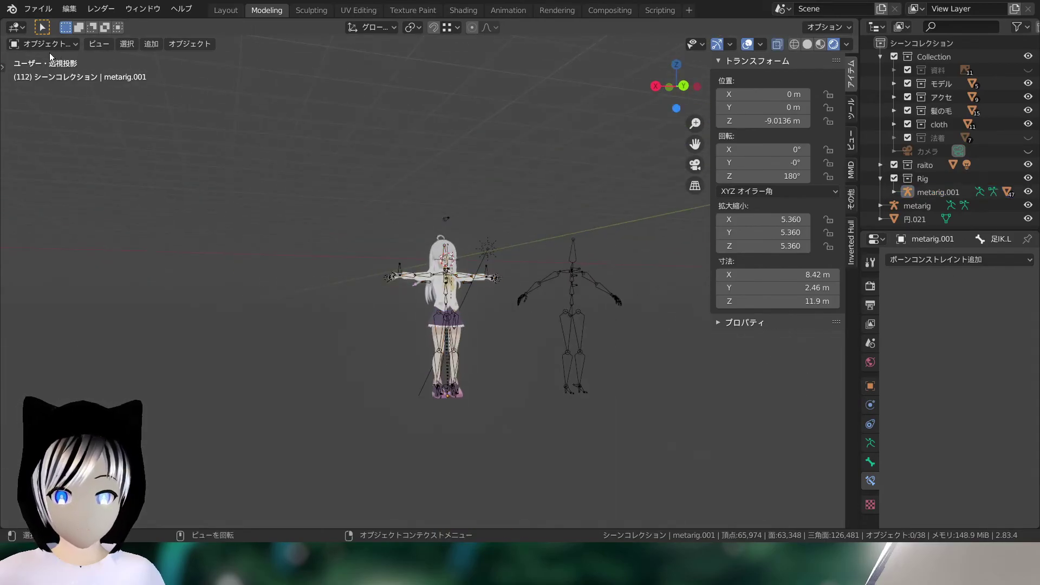
left_click(445, 219)
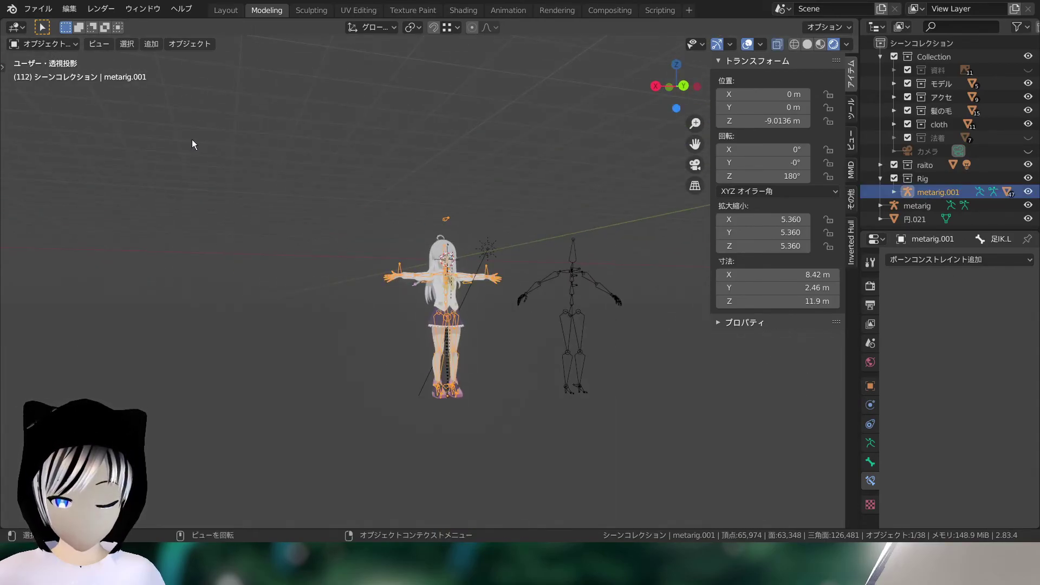
left_click(47, 48)
left_click(38, 84)
- Select 胴体IK, hide overlays, and trial-rotate it around global Z before cancelling
scroll(449, 191, "up", 3)
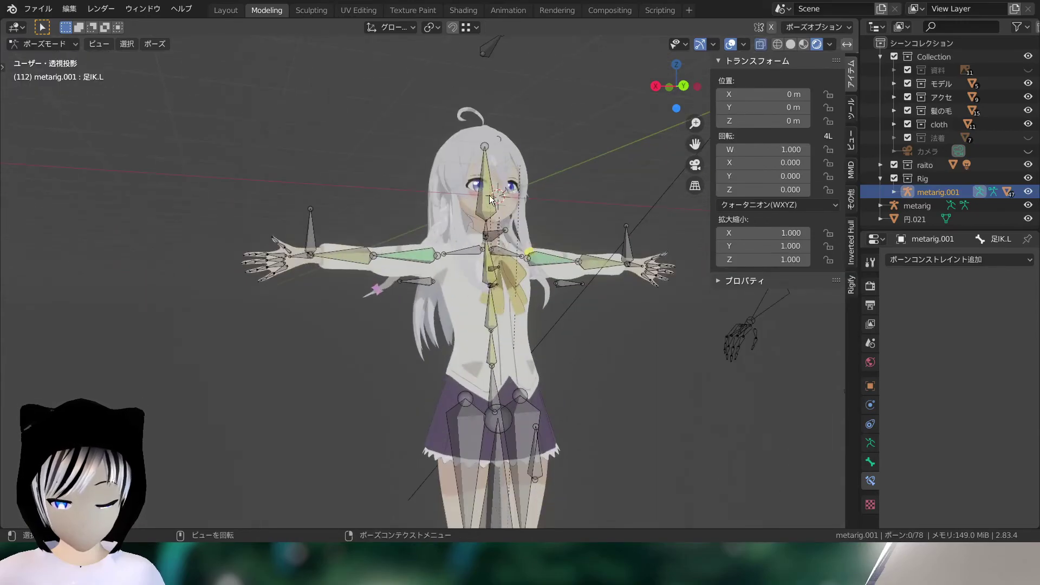
scroll(449, 191, "up", 3)
scroll(368, 202, "up", 2)
left_click(387, 212)
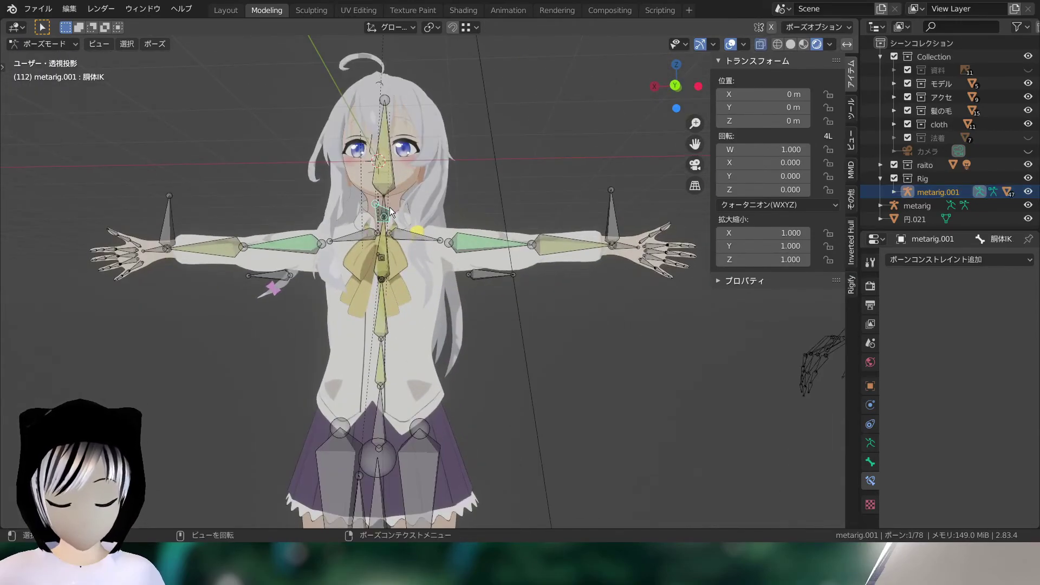
scroll(674, 85, "down", 2)
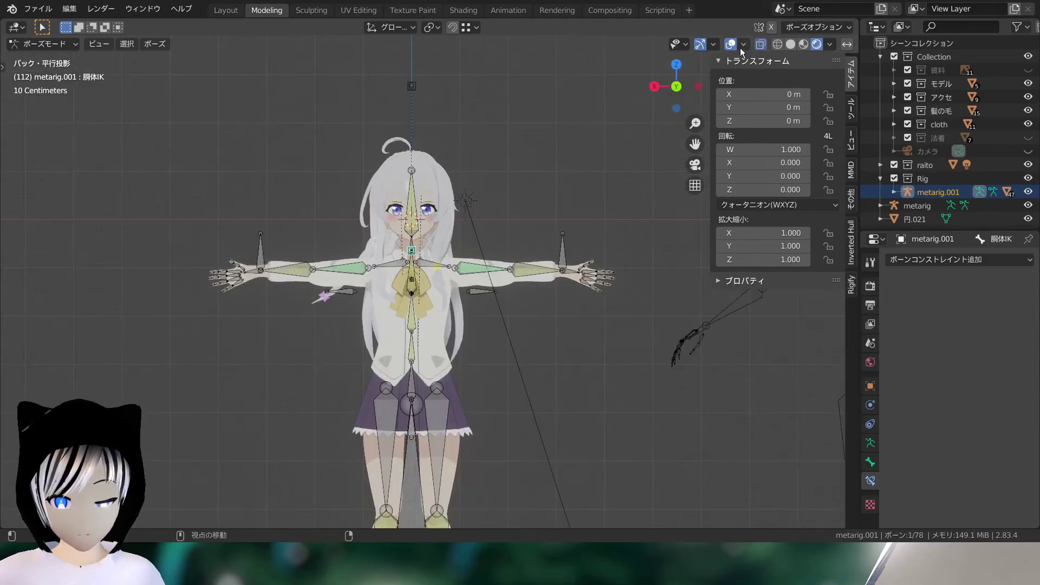
left_click(731, 44)
scroll(600, 128, "up", 4)
scroll(591, 155, "down", 2)
key("r")
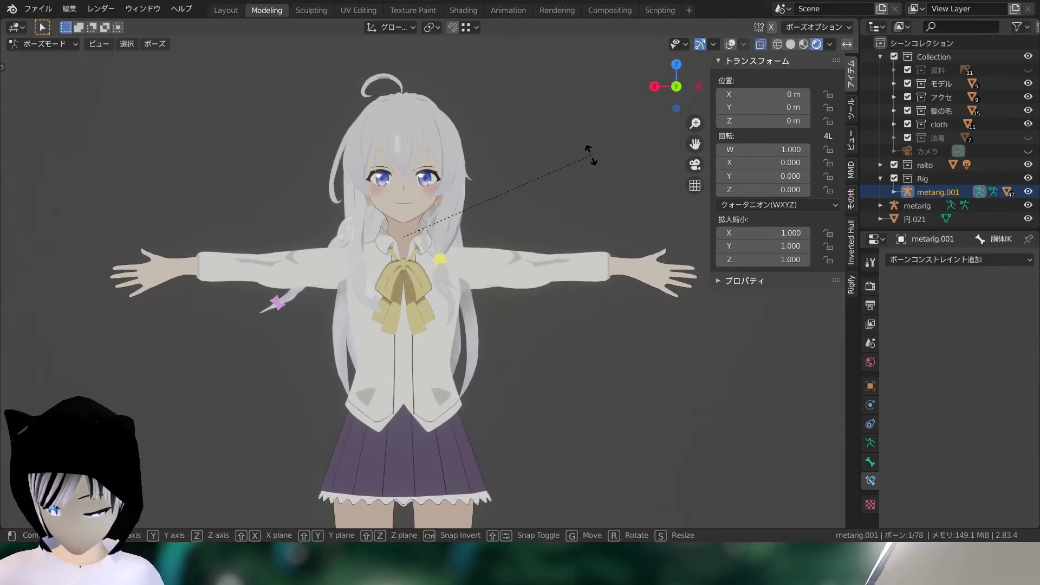
key("z")
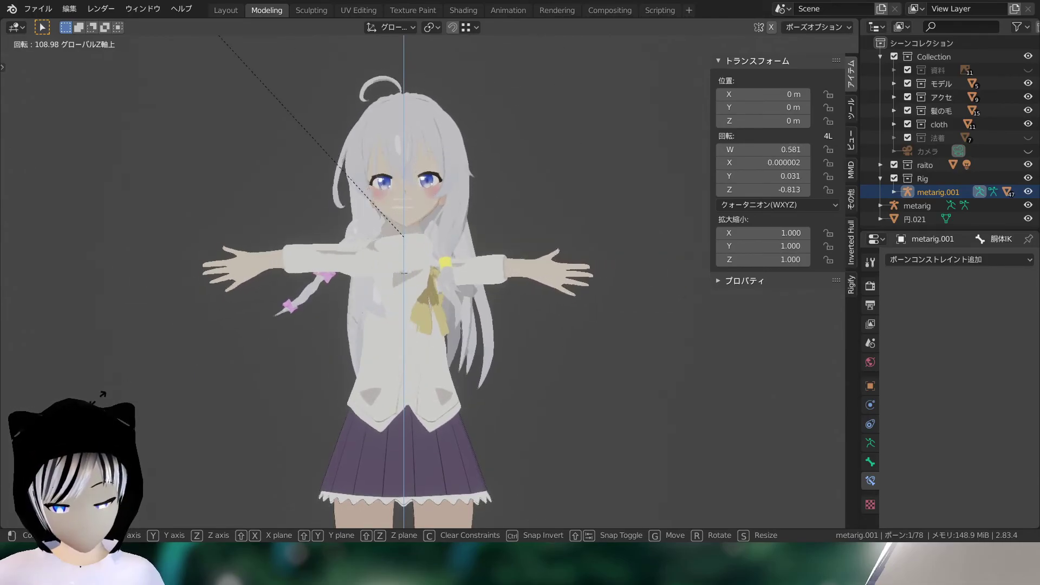
key("Escape")
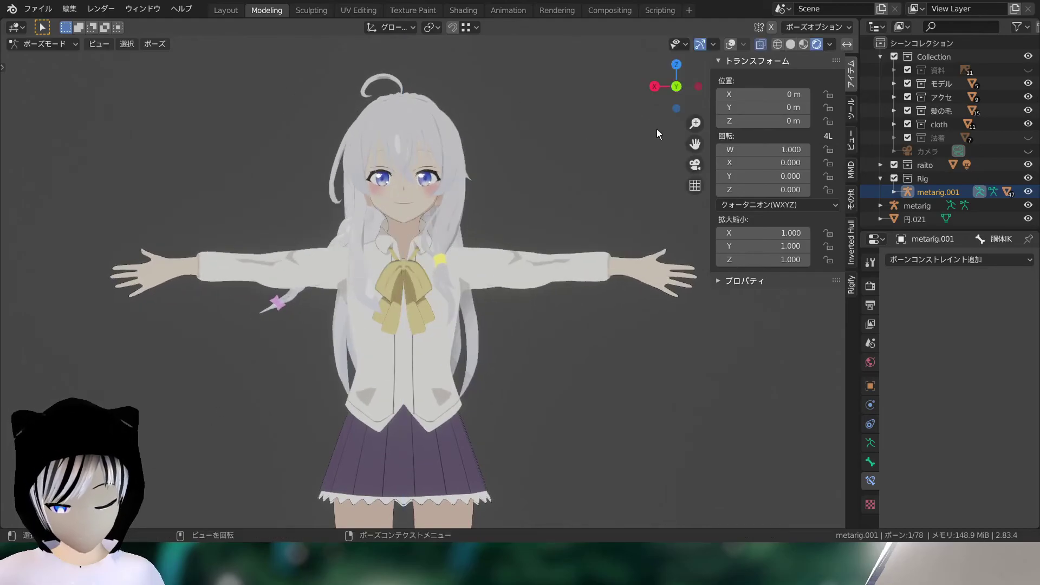
- Switch to X-ray solid shading with overlays back on and retest 胴体IK Z rotations
left_click(791, 47)
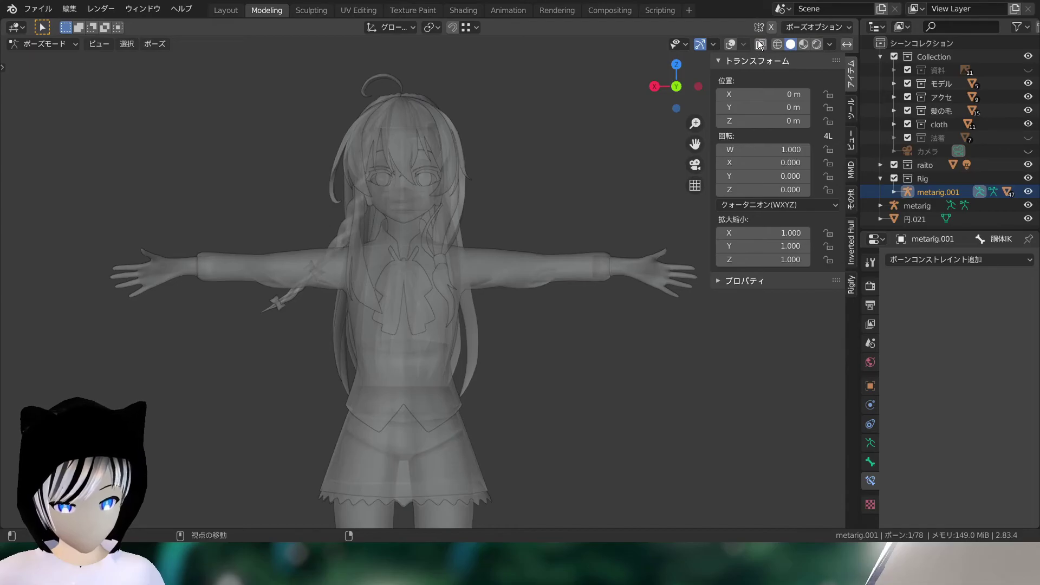
left_click(730, 46)
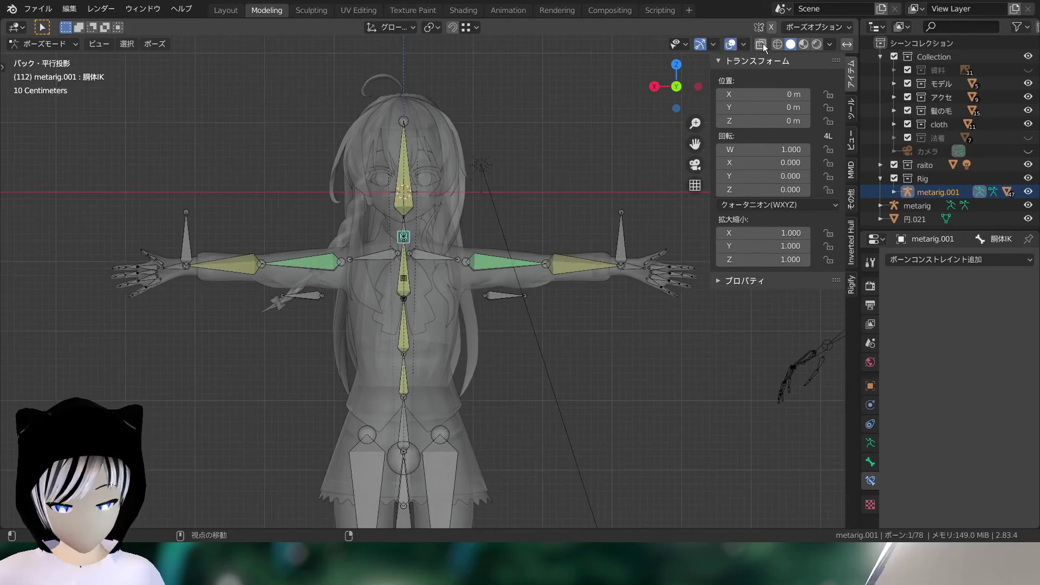
scroll(551, 173, "up", 2)
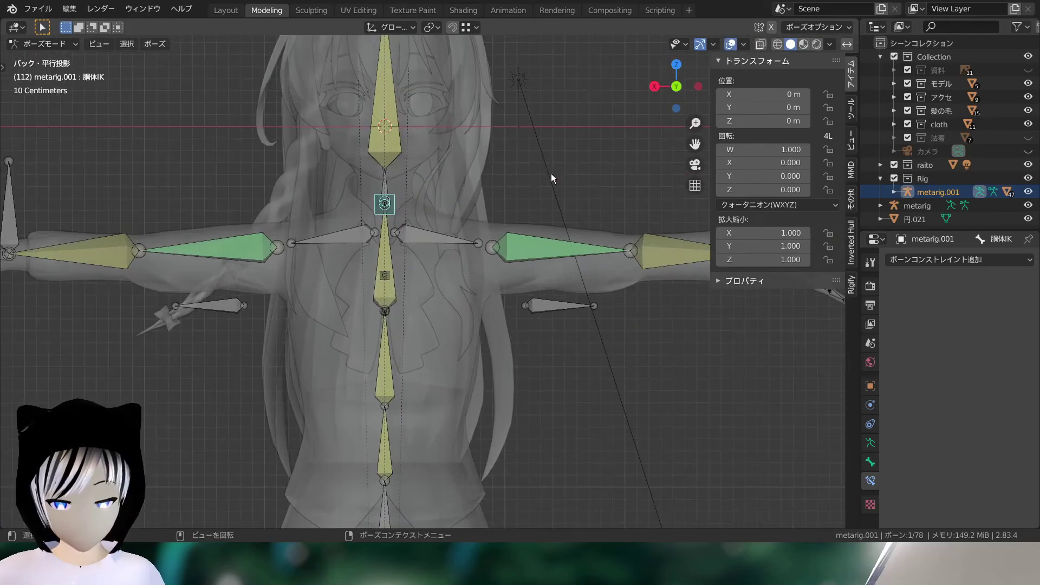
key("r")
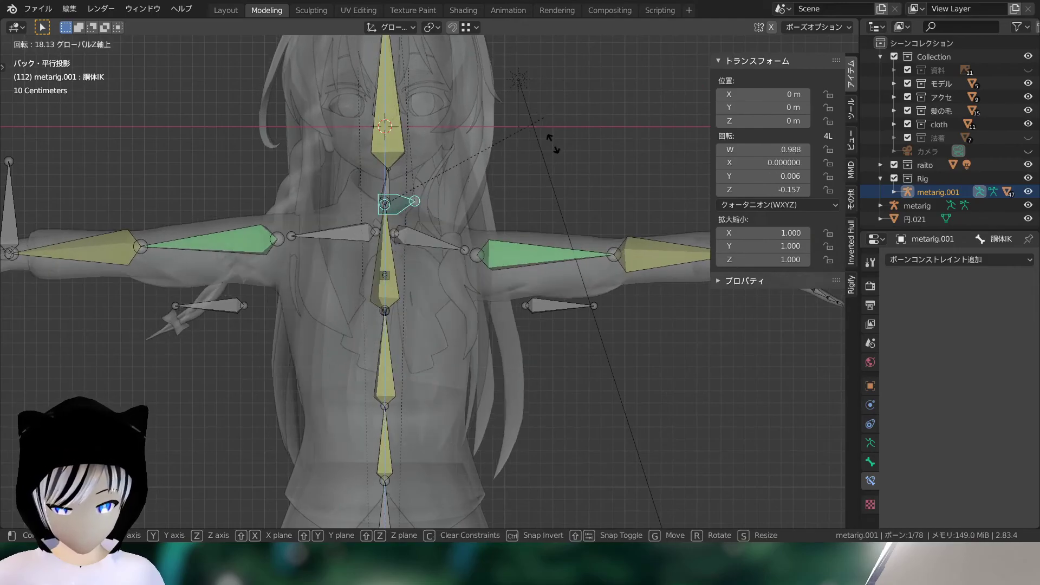
key("Escape")
scroll(563, 248, "down", 1)
mouse_move(566, 227)
middle_mouse_down()
mouse_move(491, 195)
mouse_move(500, 203)
mouse_move(482, 204)
middle_mouse_up()
key("r")
key("z")
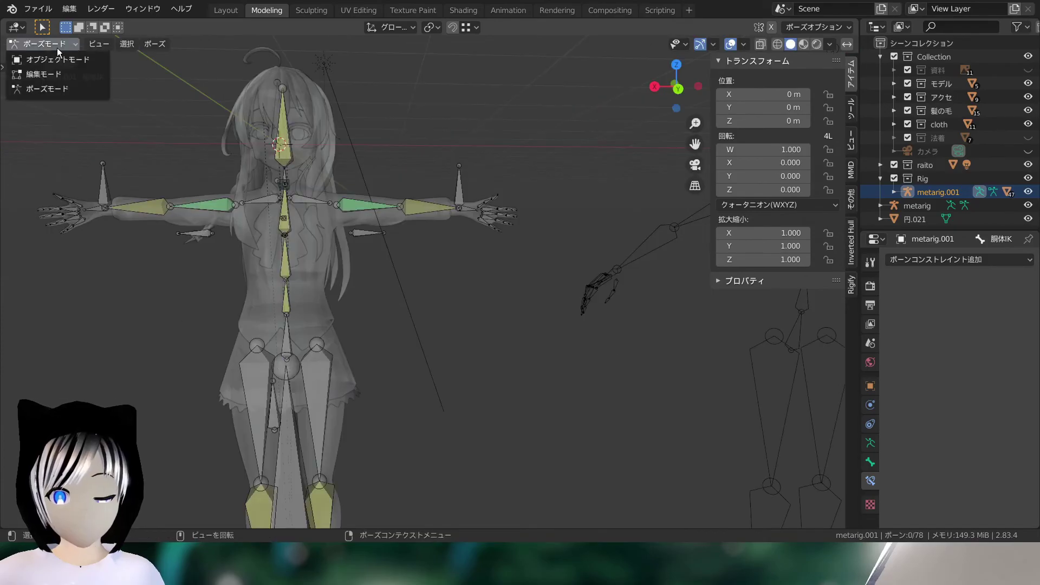
- Put the metarig armature in Pose Mode and trial-move 胴体IK, cancelling the move
left_click(81, 60)
scroll(444, 209, "down", 5)
left_click(561, 253)
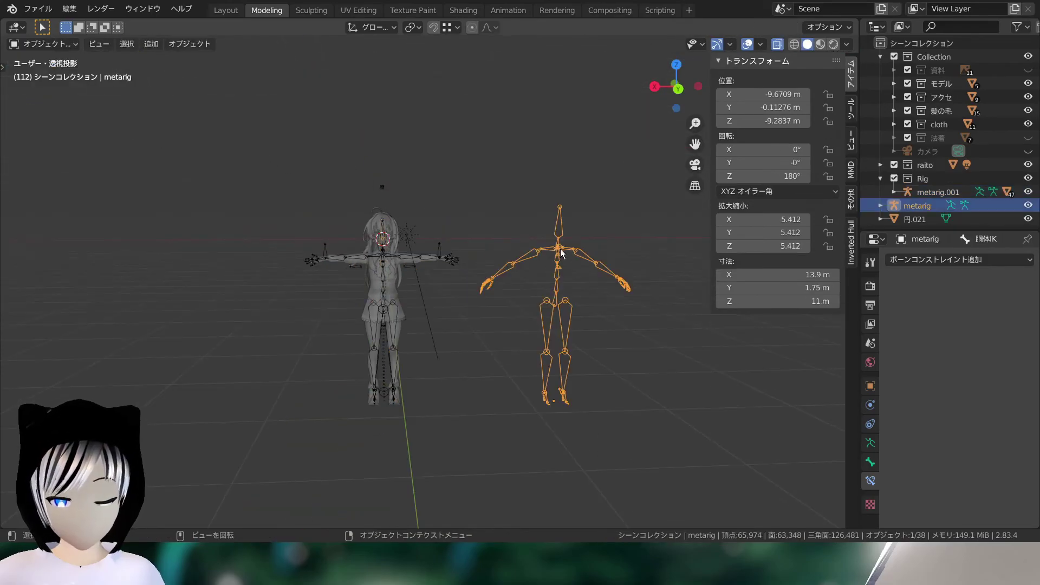
left_click(62, 49)
left_click(46, 90)
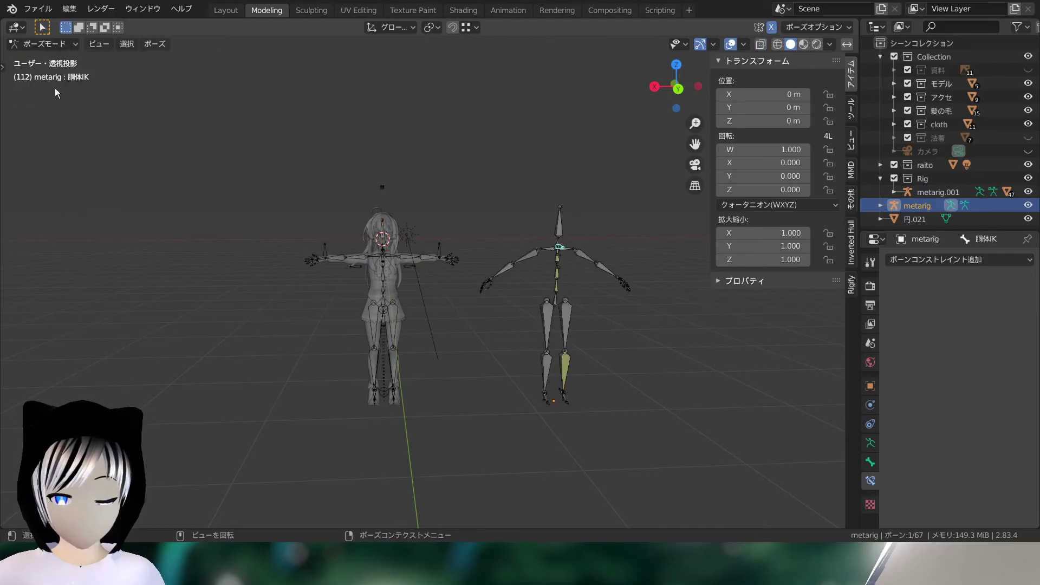
key("KP_Decimal")
key("g")
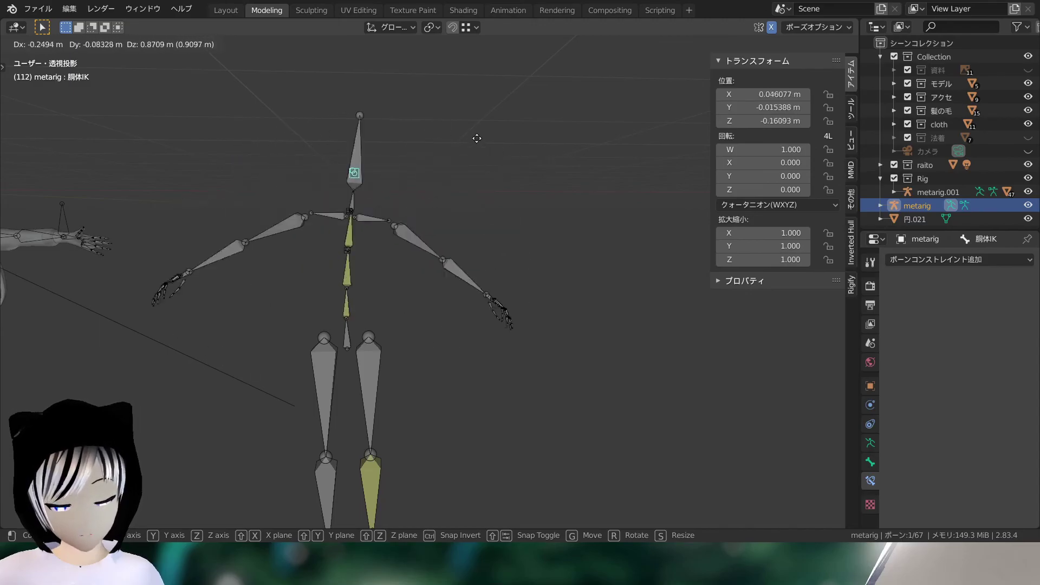
right_click(425, 161)
- Set an orthographic back view of the rig and recentre it
mouse_move(520, 169)
middle_mouse_down()
mouse_move(373, 150)
mouse_move(554, 129)
middle_mouse_up()
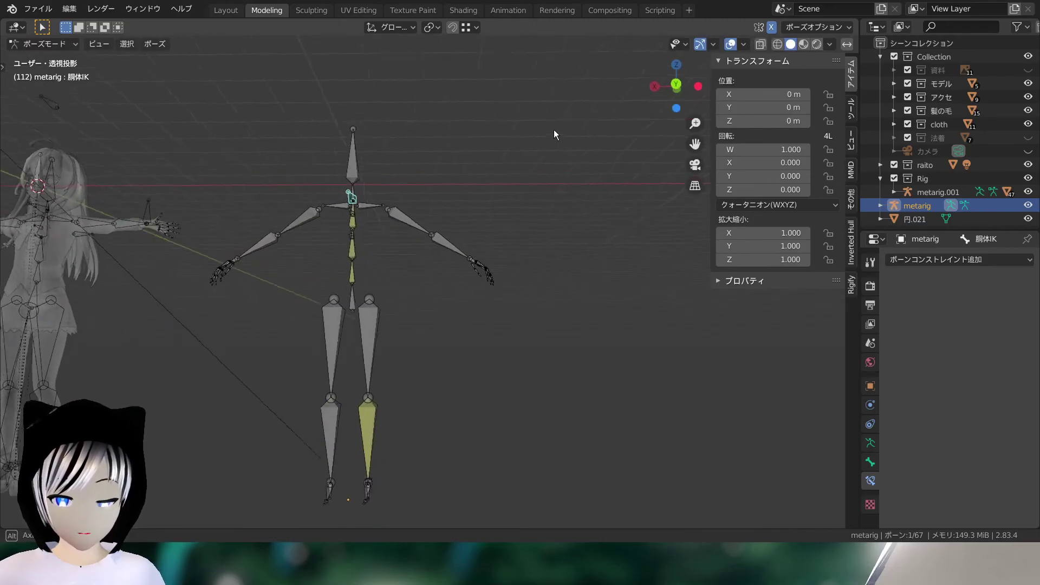
left_click(698, 87)
left_click(659, 86)
scroll(443, 119, "up", 4)
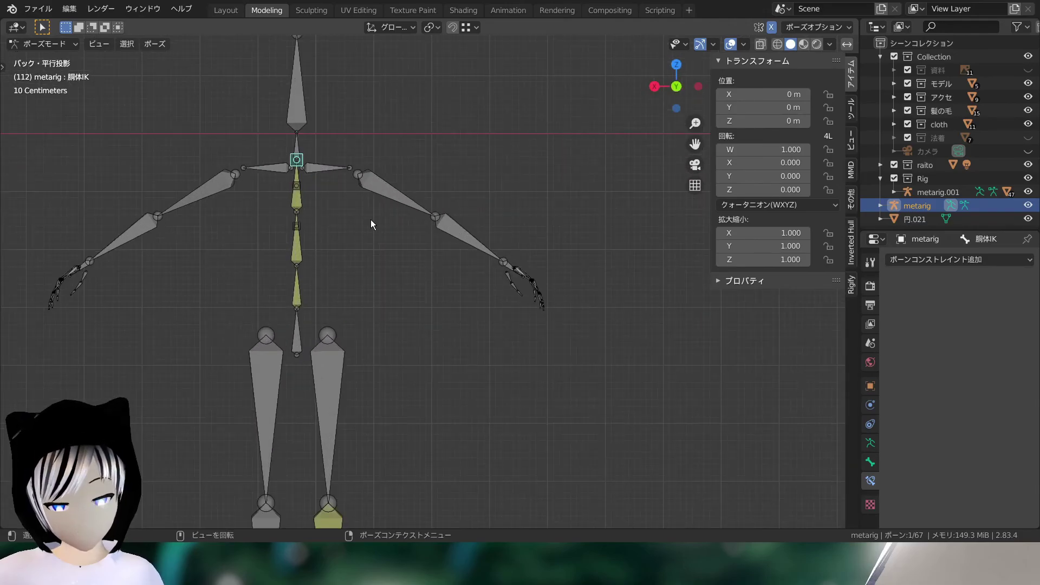
scroll(353, 218, "down", 3)
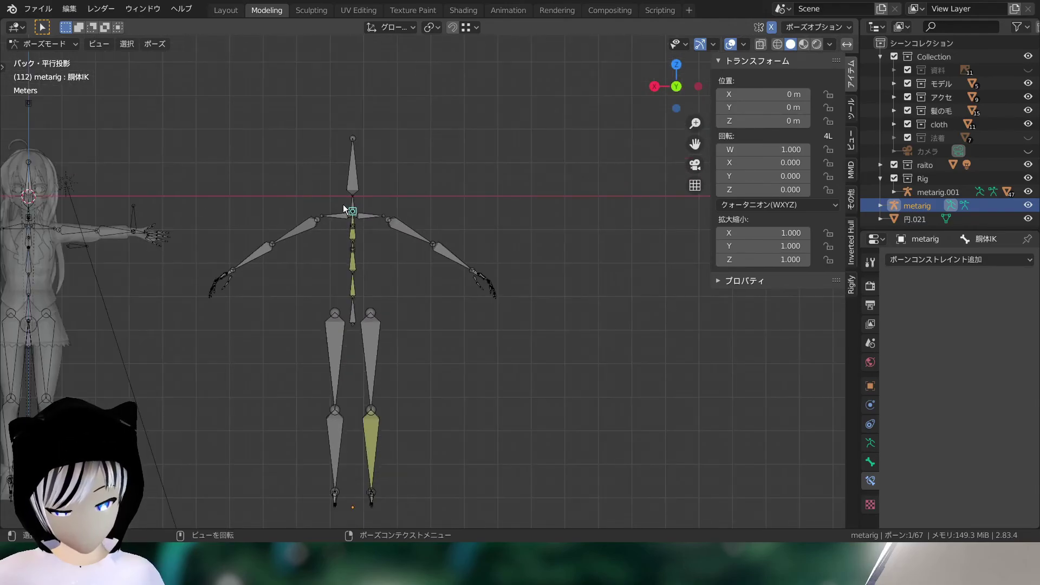
scroll(341, 209, "down", 2)
middle_click_drag(341, 209, 460, 284, "shift")
scroll(411, 230, "up", 2)
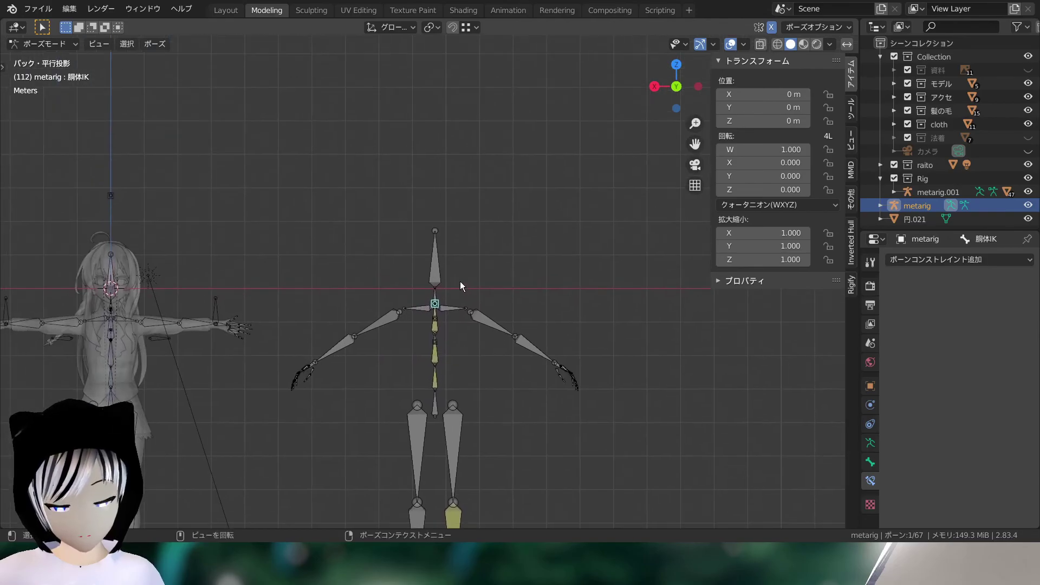
scroll(433, 273, "up", 4)
- Select and deselect spine.005, box-select the metarig bones, then deselect all
left_click(432, 172)
scroll(476, 201, "down", 3)
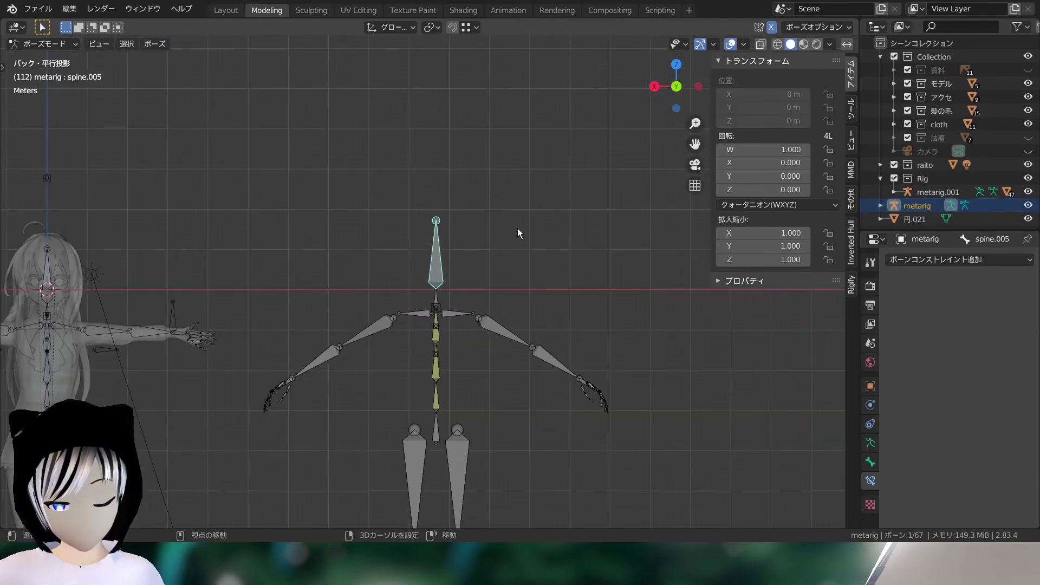
middle_click_drag(520, 265, 535, 221, "shift")
left_click(535, 220)
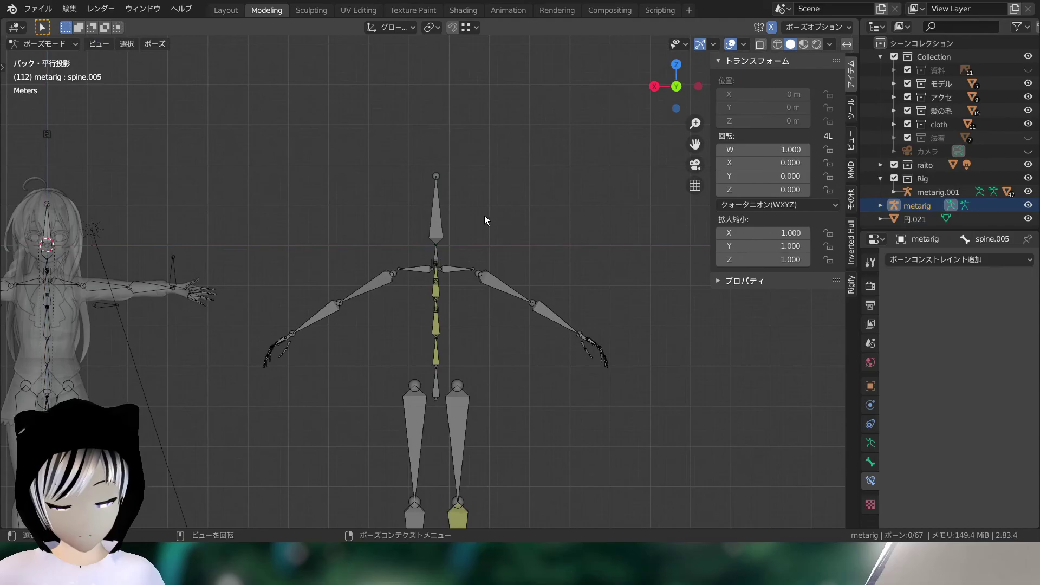
scroll(477, 209, "down", 3)
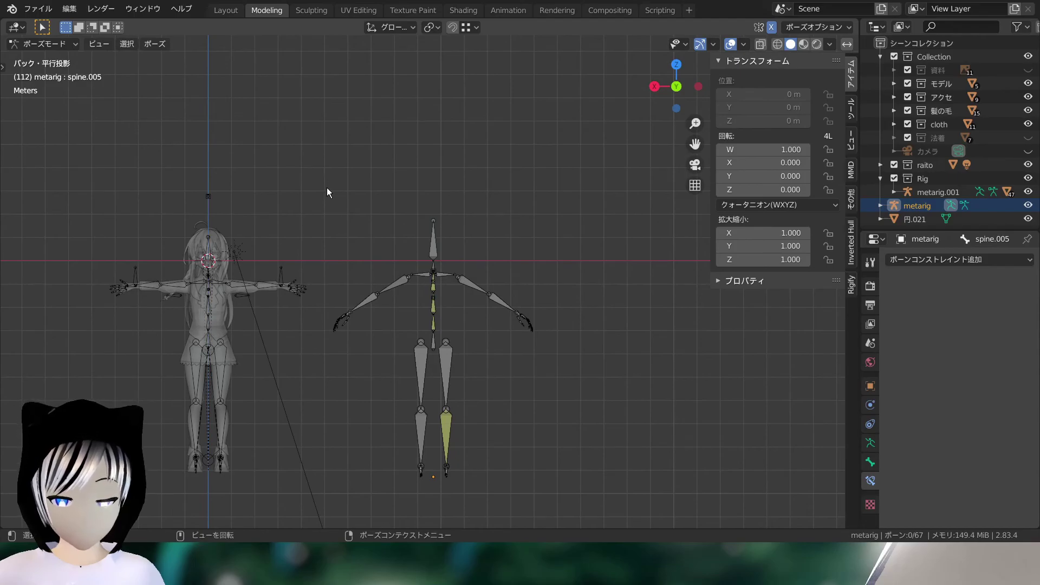
mouse_move(326, 188)
left_mouse_down()
mouse_move(560, 424)
mouse_move(555, 478)
left_mouse_up()
left_click(476, 356)
scroll(446, 226, "up", 3)
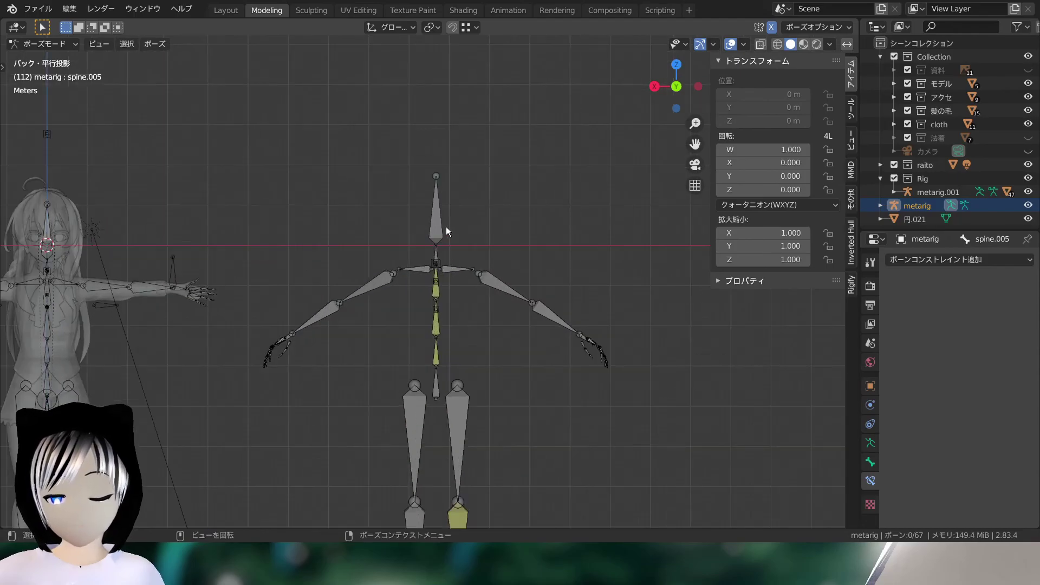
scroll(446, 227, "up", 1)
scroll(446, 226, "down", 7)
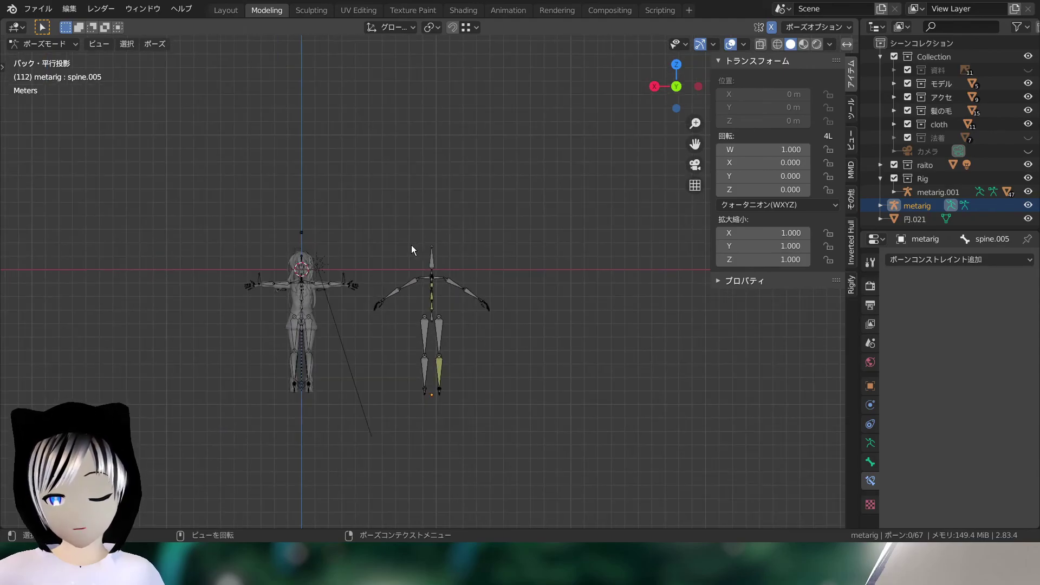
scroll(411, 249, "up", 5)
- In the Layout workspace, select the metarig armature and start a box selection around it
left_click(222, 10)
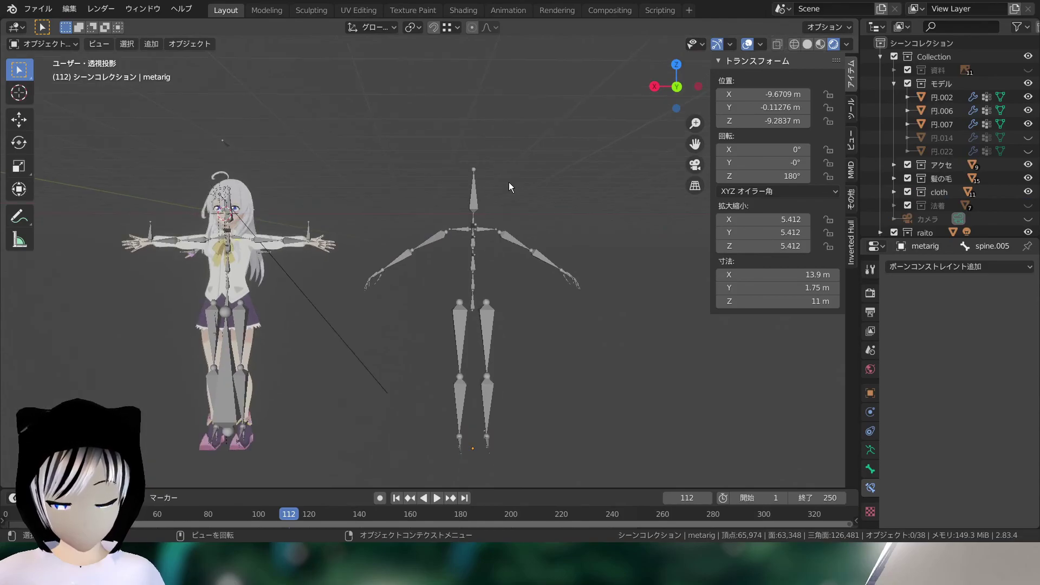
left_click(466, 189)
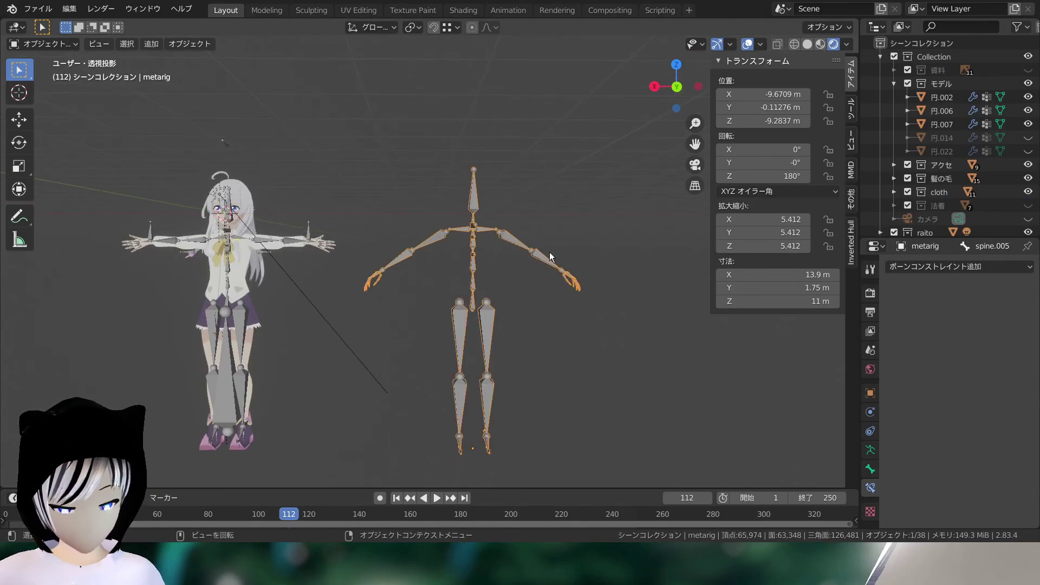
scroll(511, 215, "up", 4)
scroll(512, 215, "down", 5)
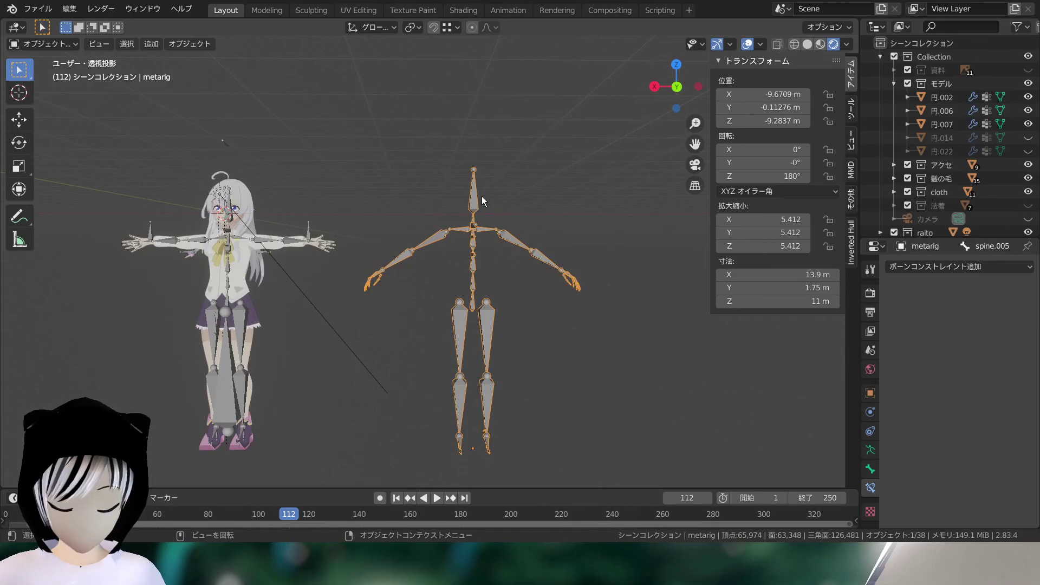
left_click_drag(483, 198, 619, 301)
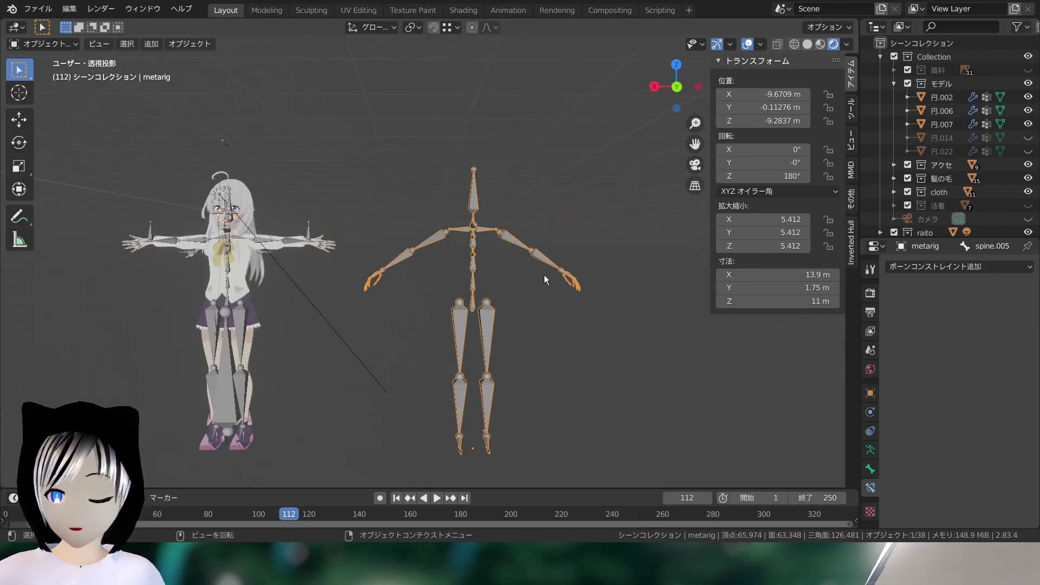